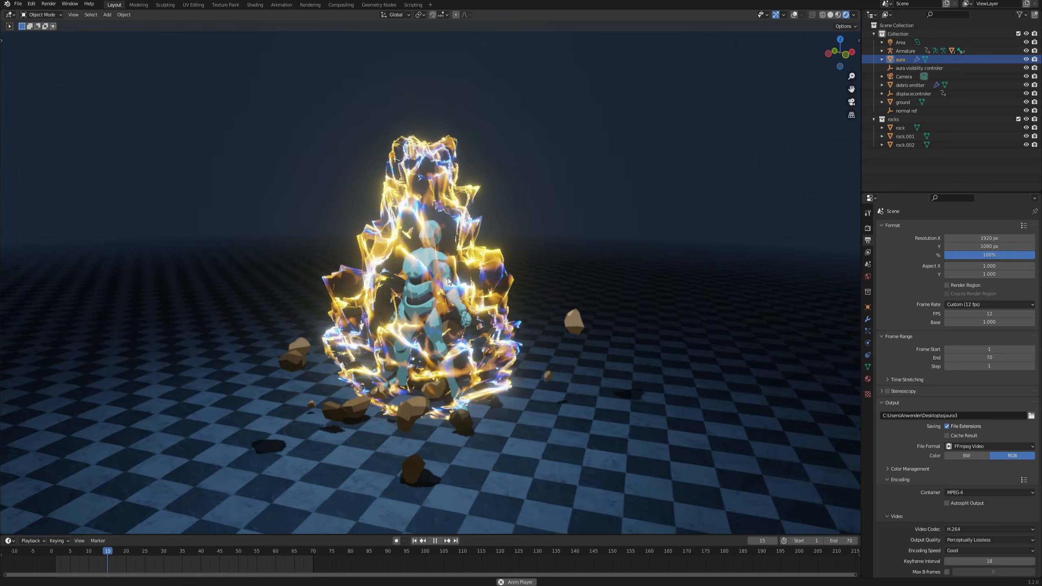
middle_drag(409, 318, 396, 316)
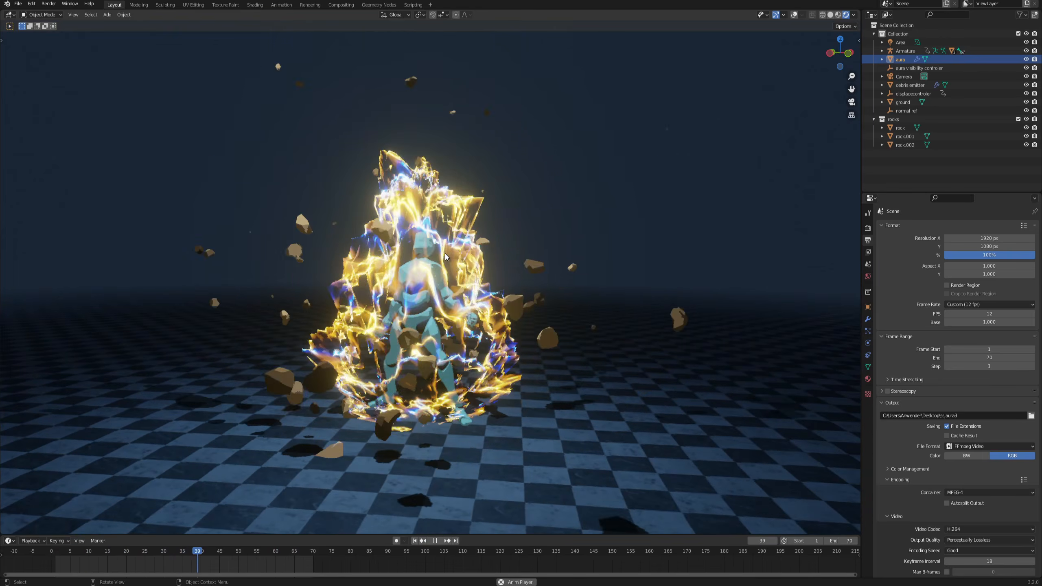
middle_drag(446, 281, 422, 271)
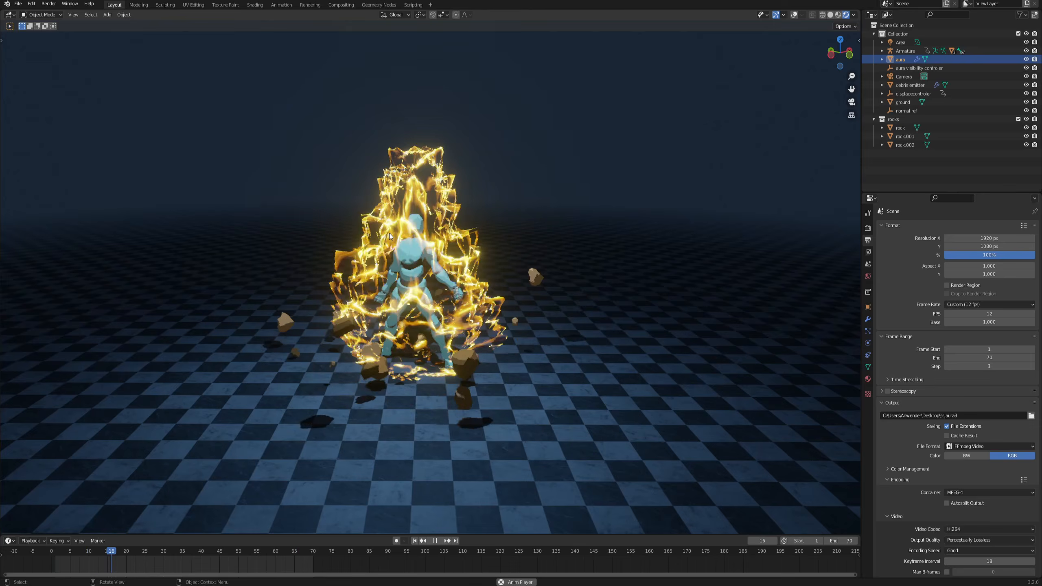
middle_drag(410, 246, 512, 292)
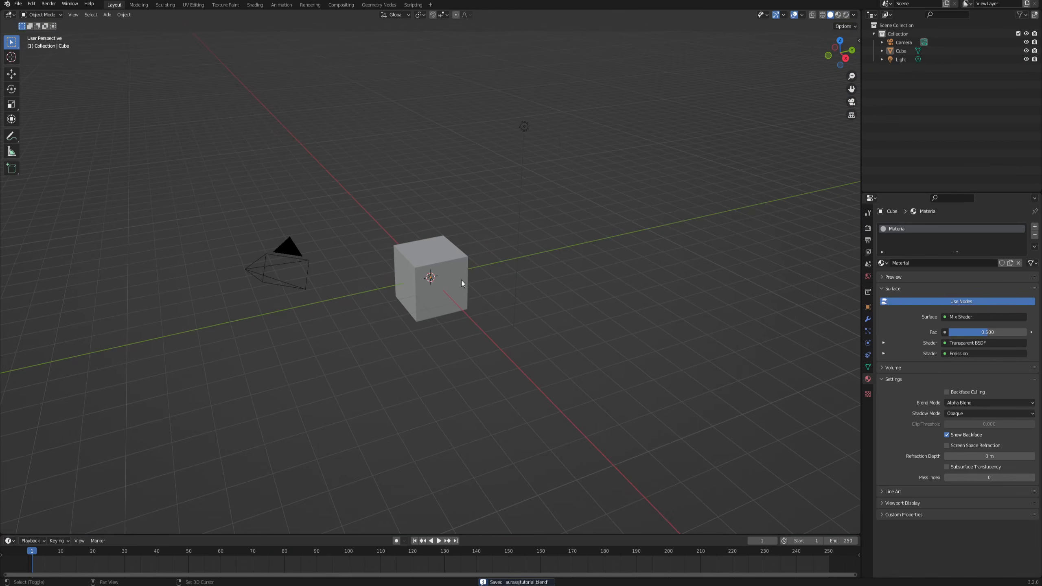
- Delete all the default objects from the scene
middle_drag(461, 280, 471, 276)
key(a)
key(x)
click(472, 275)
- Add a UV sphere and raise it along the Z axis until it sits just above the ground plane
key(shift+a)
mouse_move(425, 257)
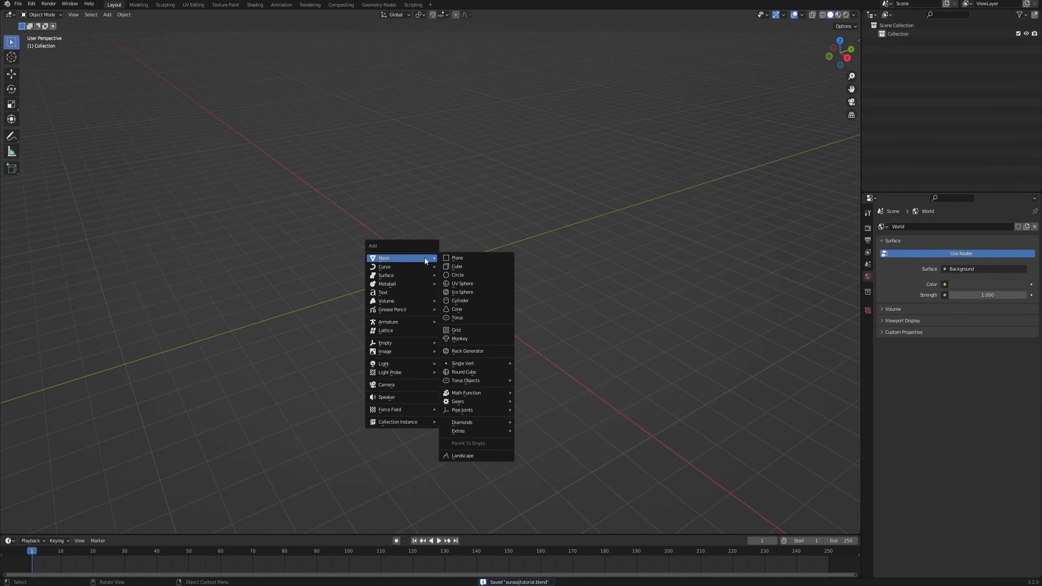
click(475, 282)
scroll(437, 268, up, 3)
middle_drag(484, 313, 452, 287)
key(g)
key(z)
click(454, 240)
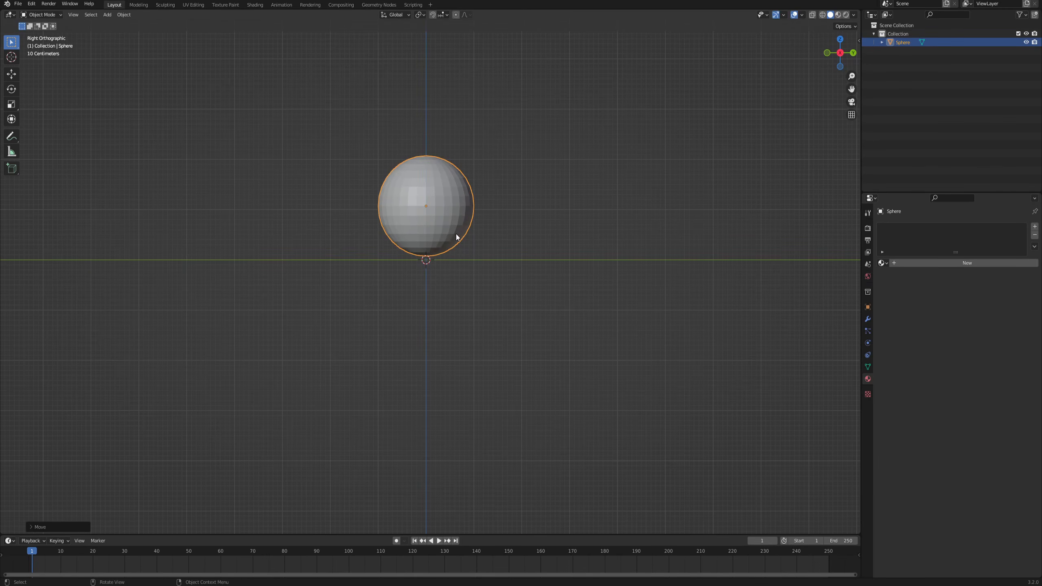
middle_drag(458, 233, 474, 255)
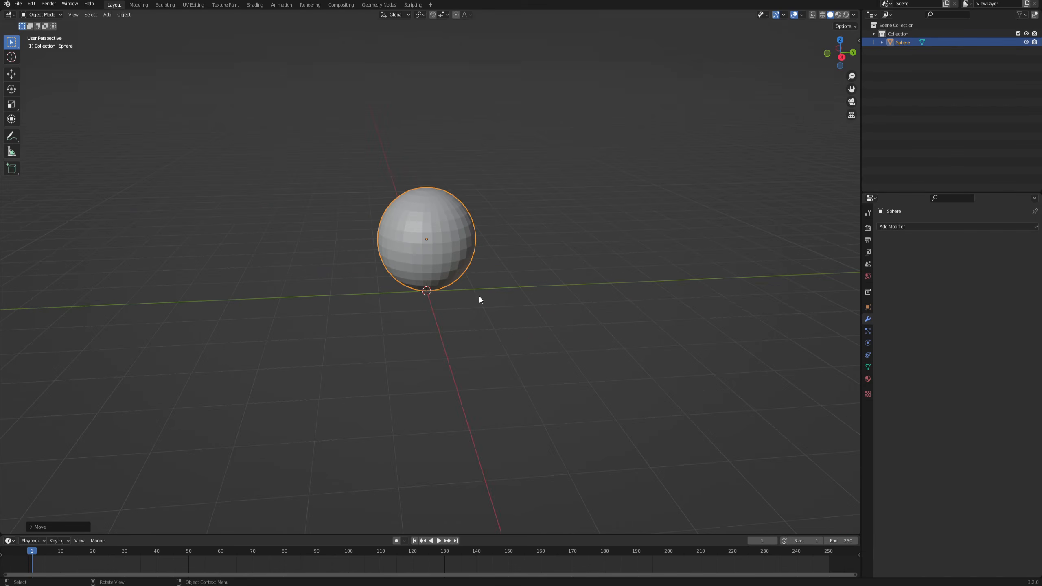
middle_drag(362, 271, 499, 284)
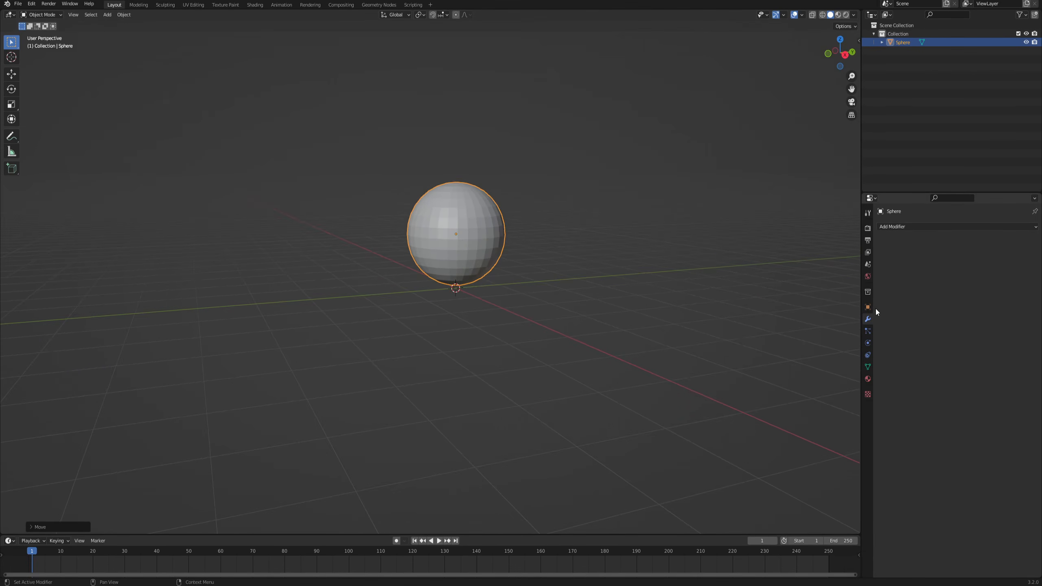
- Add Subdivision Surface, Normal Edit and Displace modifiers to the sphere, in that order
click(890, 228)
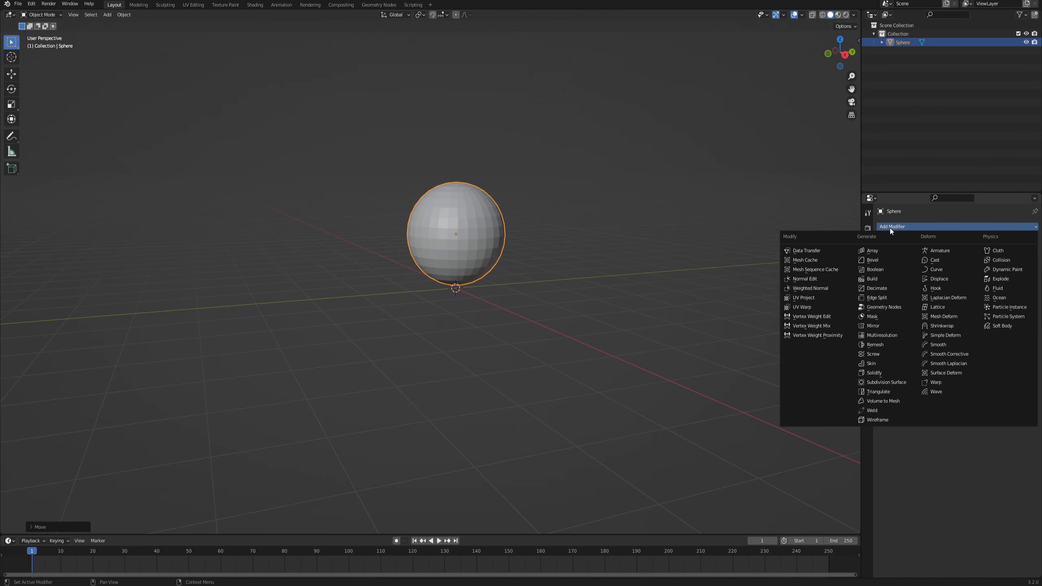
click(892, 382)
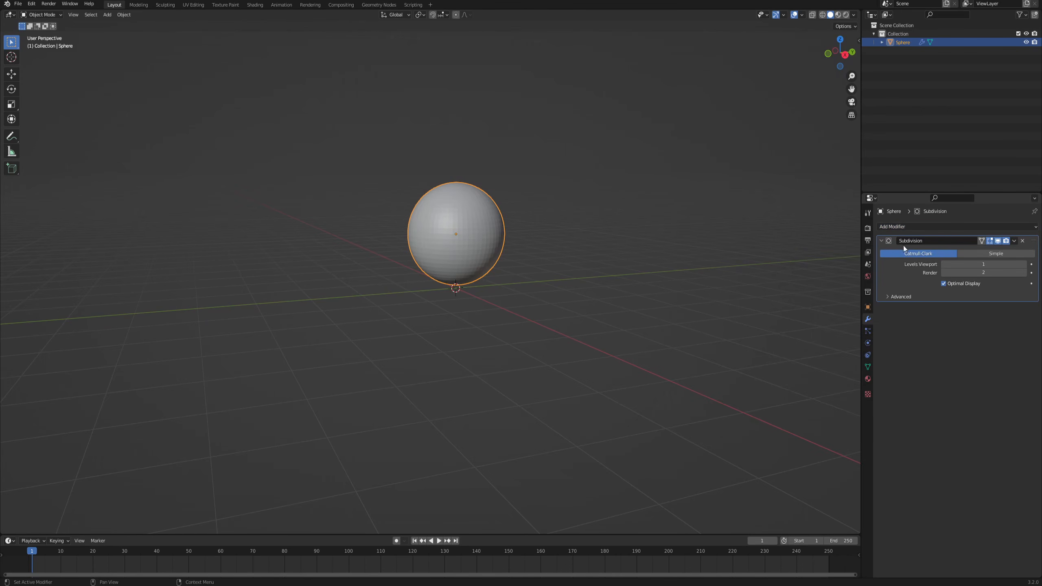
click(895, 227)
click(804, 279)
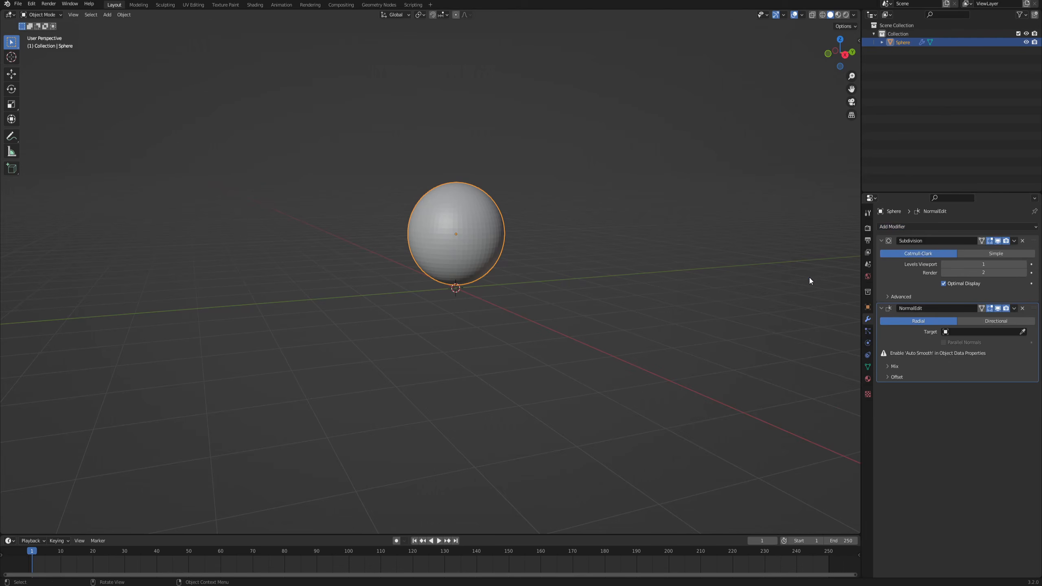
click(906, 229)
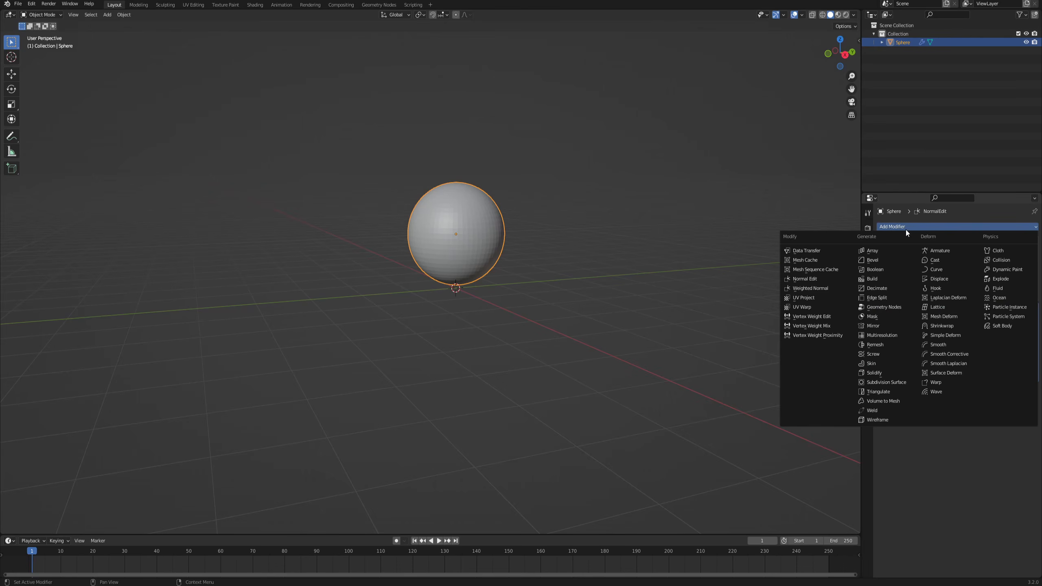
click(943, 284)
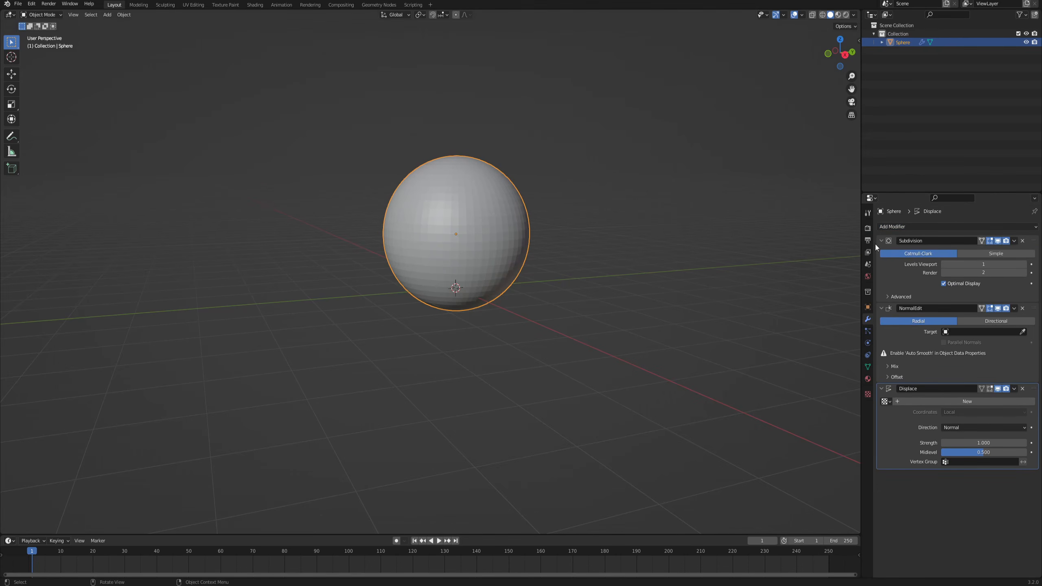
- Add a Plain Axes empty and lower it along the Z axis to about -1.33 m, below the sphere
middle_drag(509, 304, 488, 294)
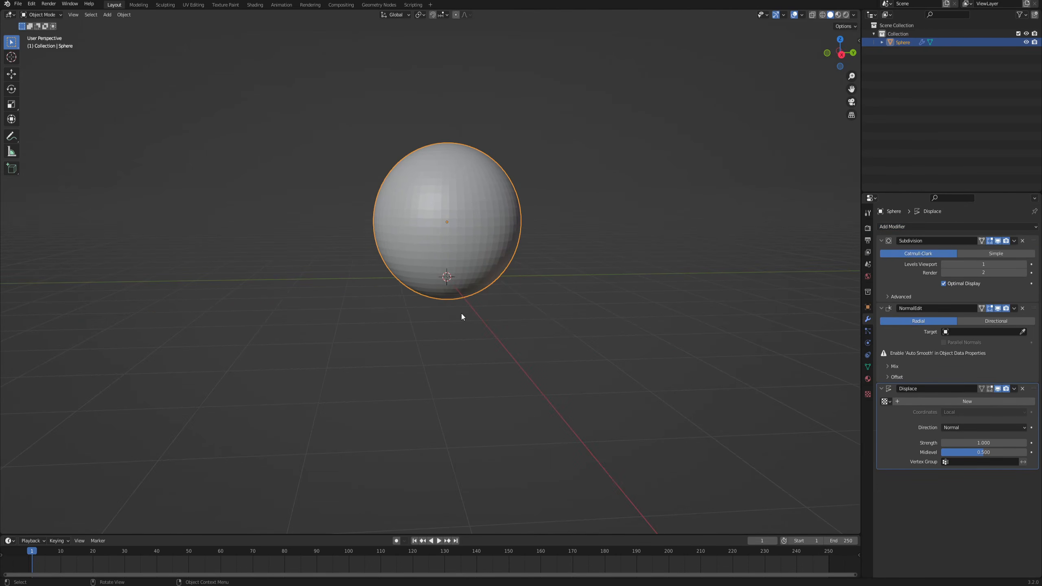
key(shift+a)
mouse_move(431, 399)
click(486, 400)
key(g)
key(z)
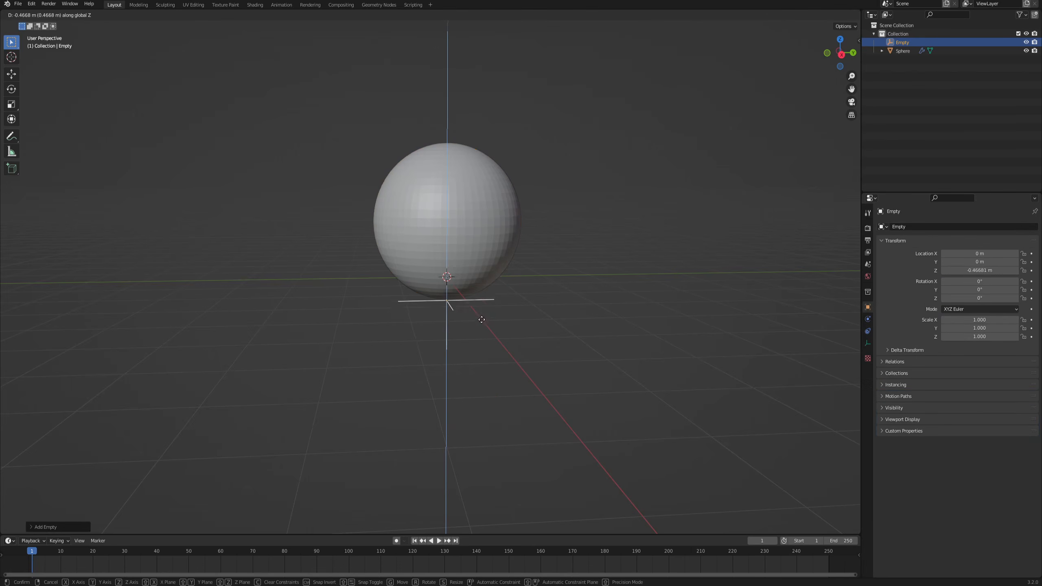
click(480, 353)
- Rename the new empty as "normal controler"
double_click(904, 42)
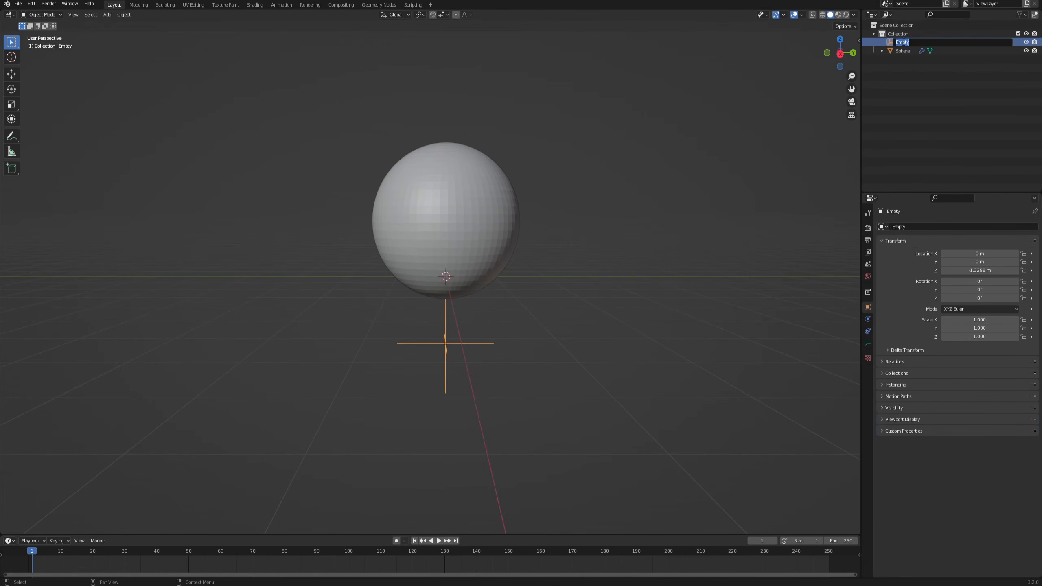
text(normal controler)
key(Return)
- Create a new texture for the sphere's Displace modifier and set its type to Clouds
click(444, 218)
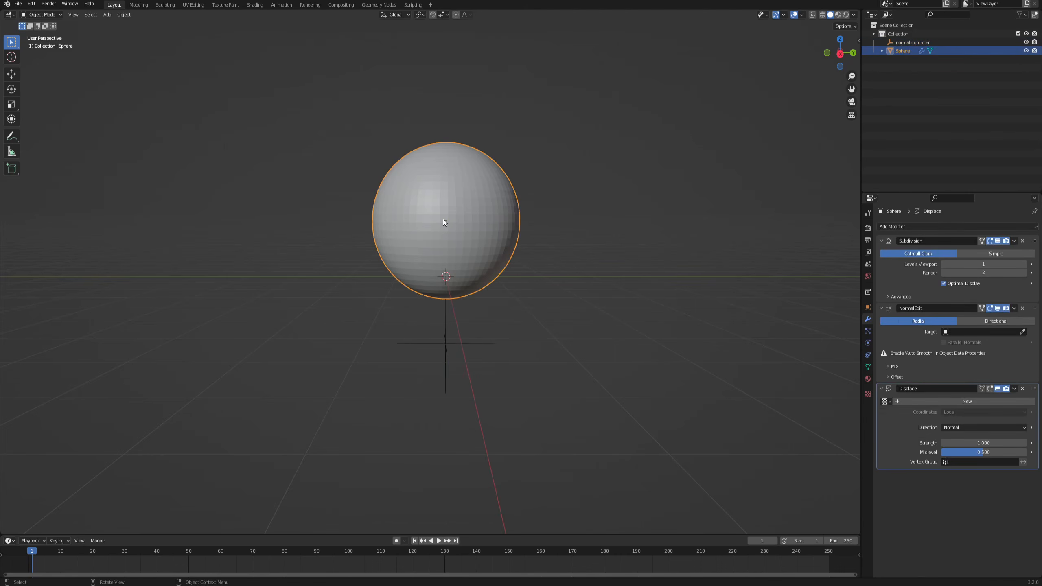
middle_drag(443, 218, 479, 336)
scroll(467, 293, up, 1)
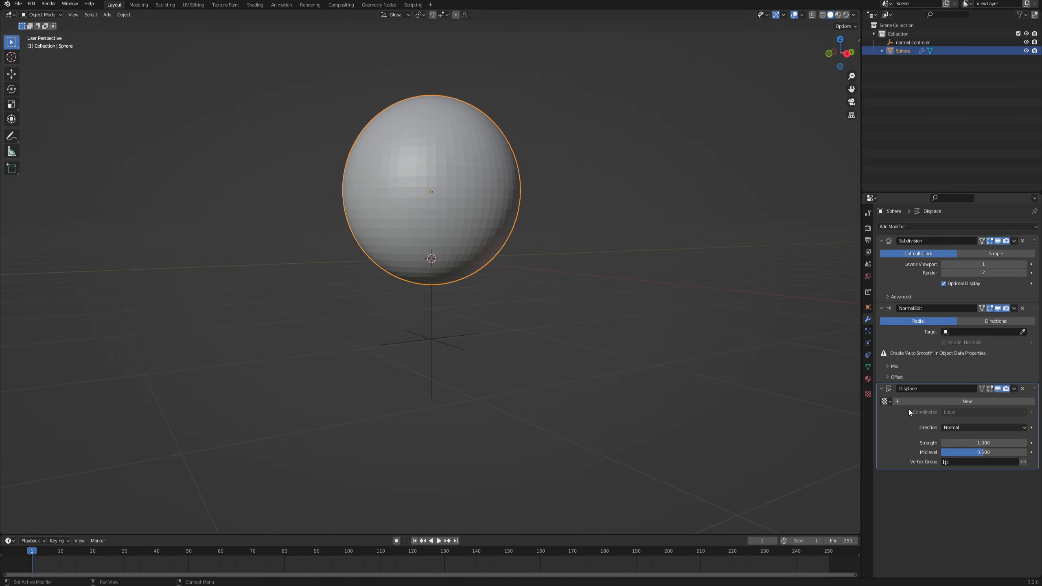
click(953, 401)
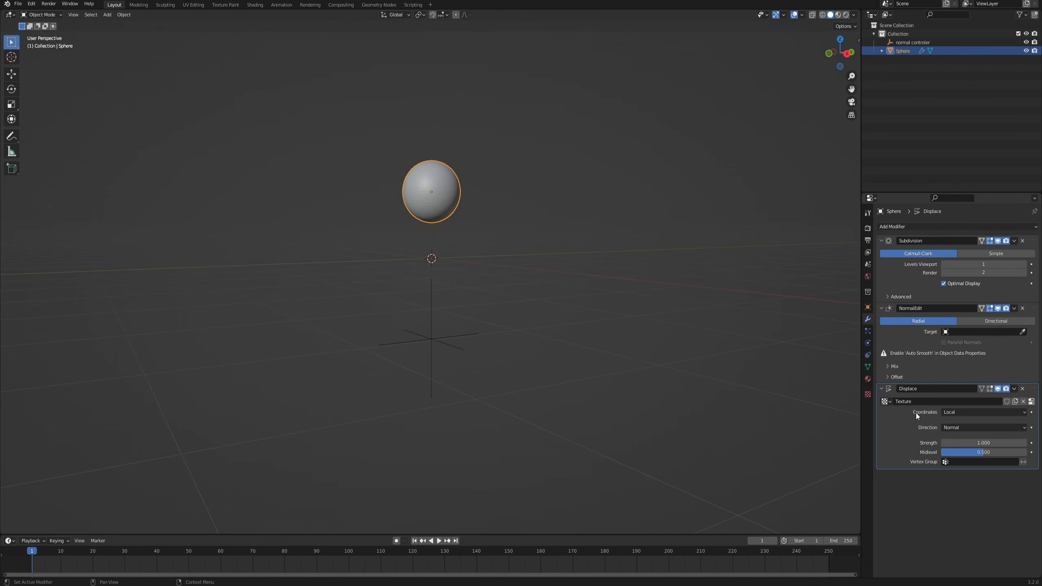
click(868, 395)
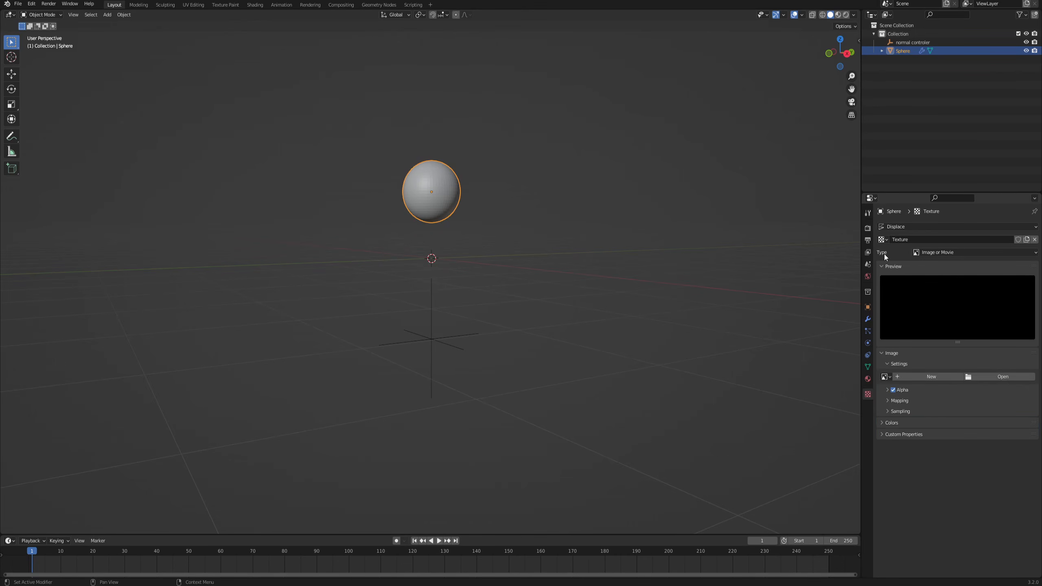
click(944, 252)
click(936, 281)
click(869, 320)
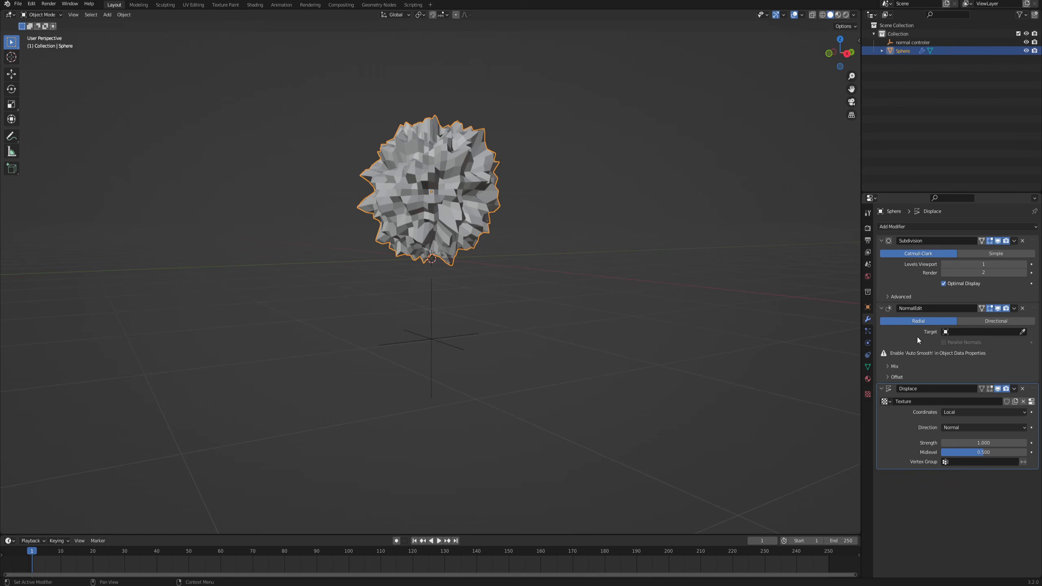
- Set the sphere's NormalEdit modifier to target the normal controler empty and use the Add mix mode
click(964, 332)
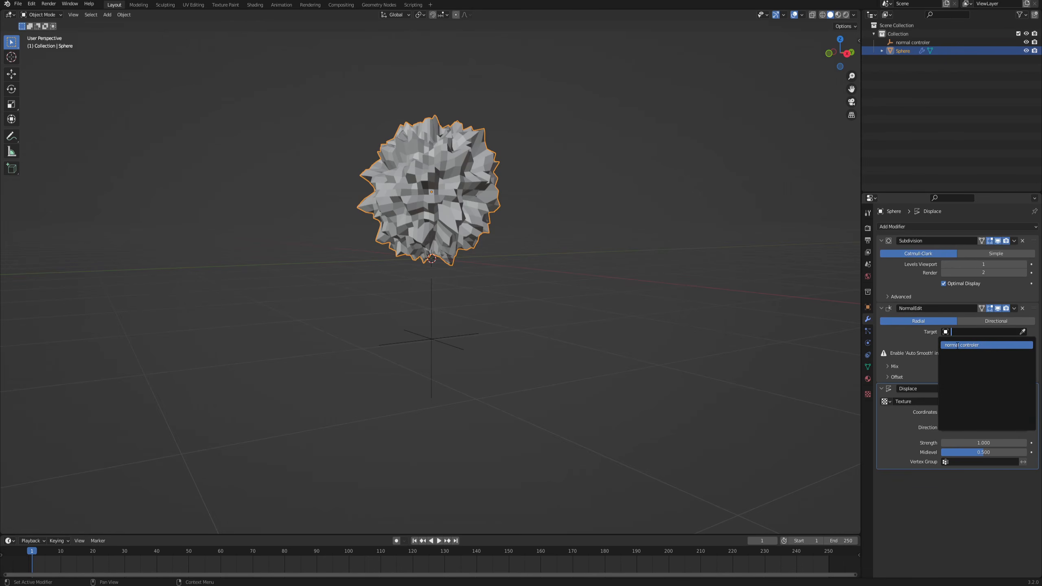
click(958, 345)
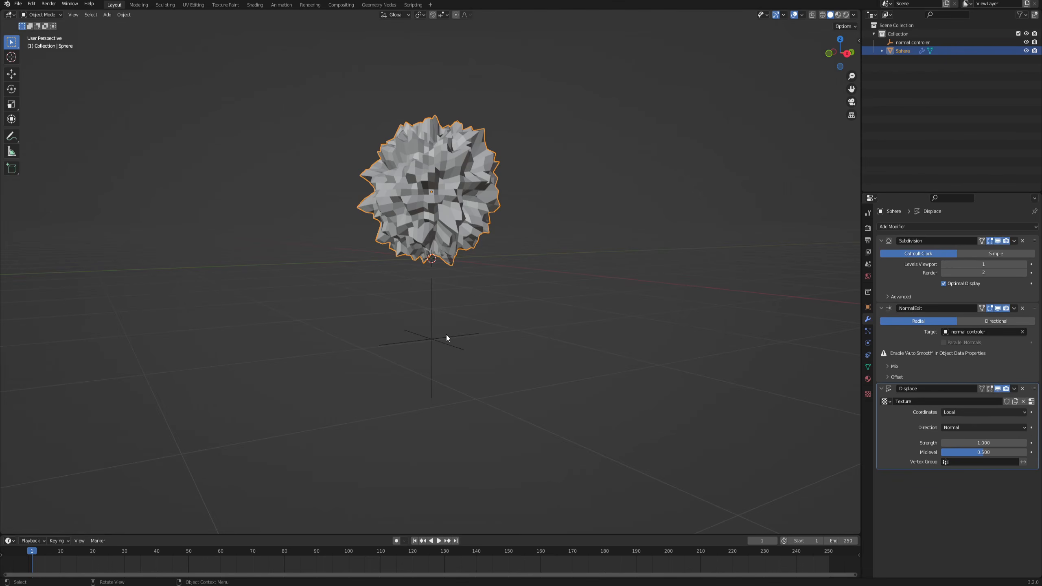
click(896, 368)
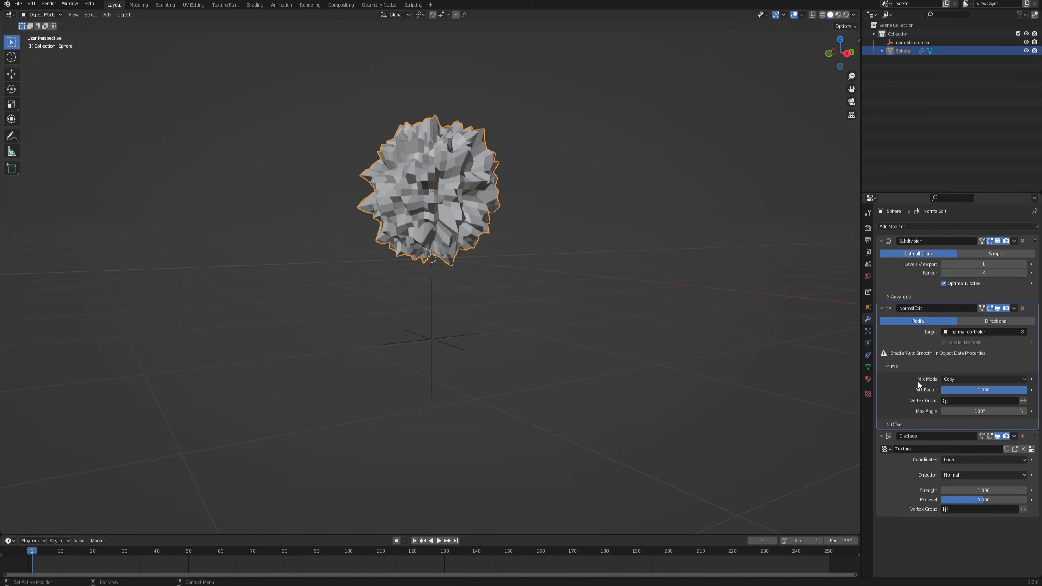
click(954, 379)
click(958, 400)
- Enable Auto Smooth in the normals settings of the sphere's mesh data
click(868, 368)
click(889, 392)
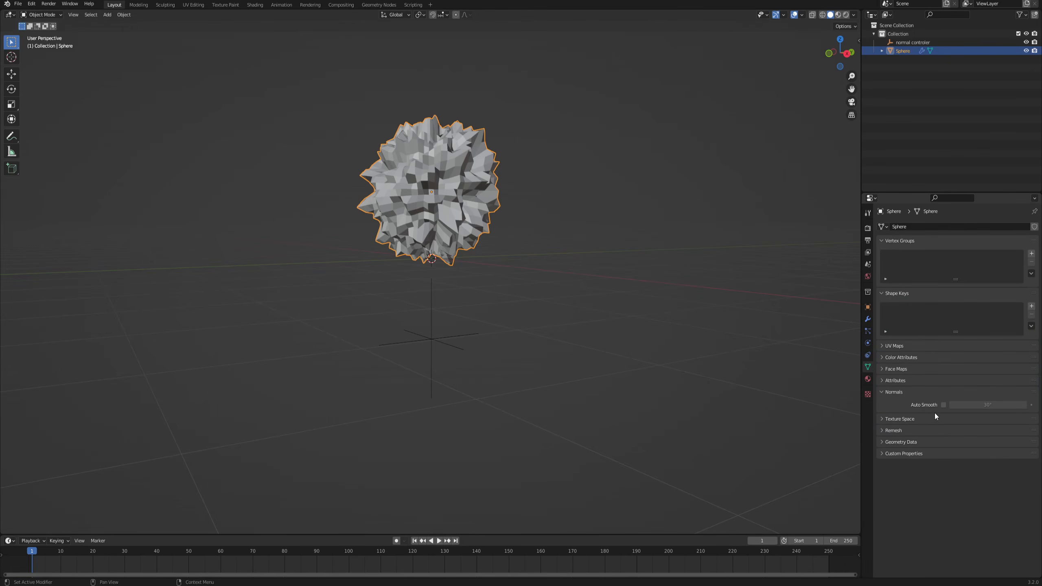
click(943, 404)
- Try moving the normal controler empty to test its influence on the displaced sphere, and undo the move
click(516, 347)
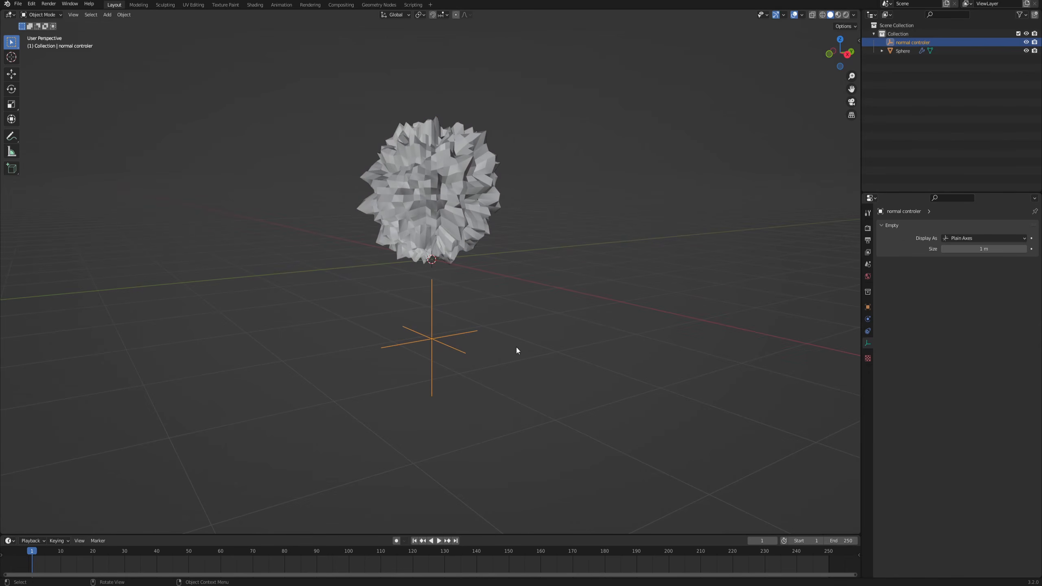
key(g)
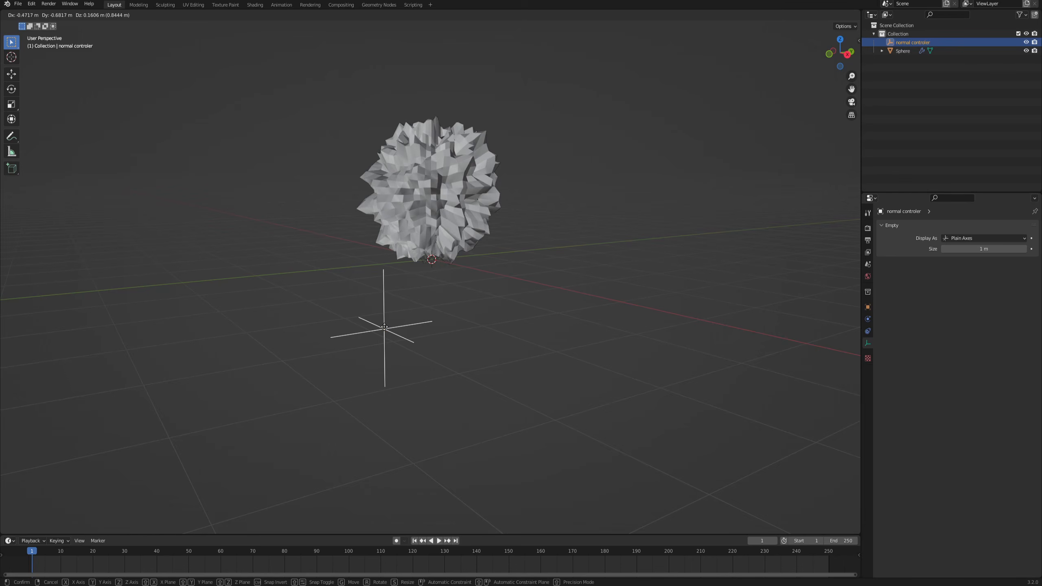
click(351, 328)
scroll(402, 217, up, 1)
middle_drag(429, 223, 423, 218)
key(ctrl+z)
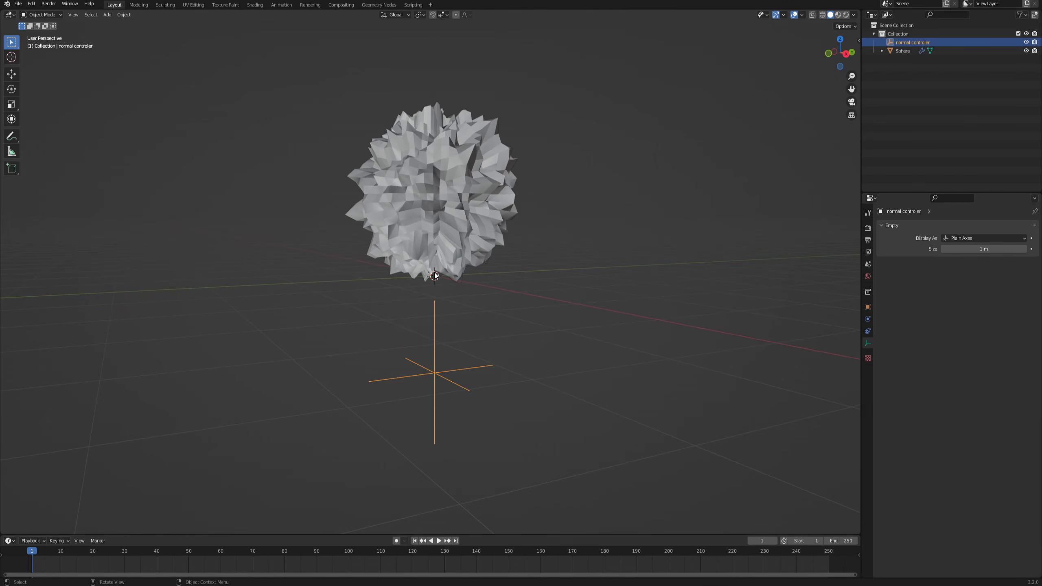
- Set the direction of the sphere's Displace modifier to Custom Normal
click(446, 191)
click(869, 320)
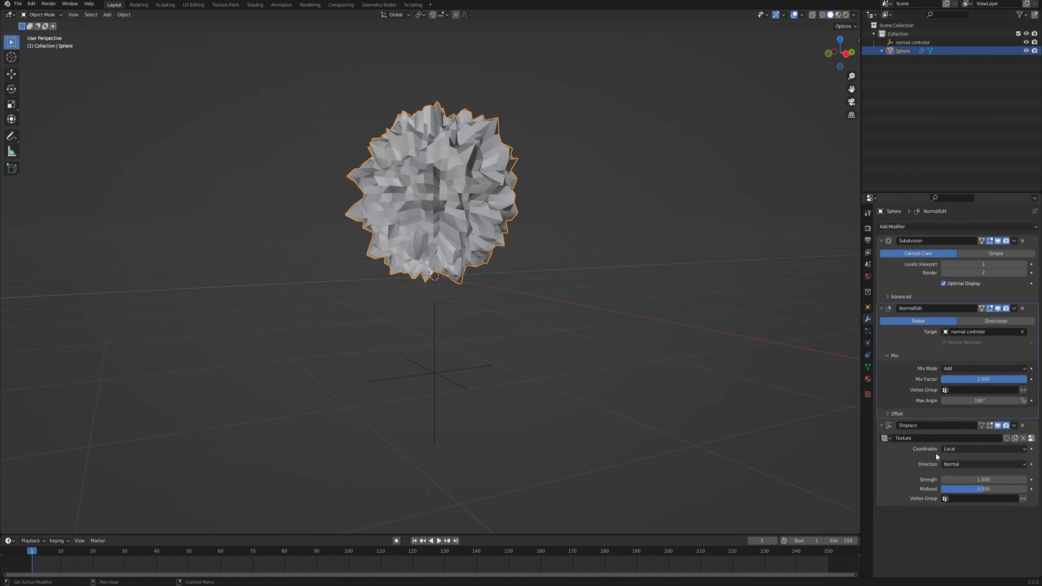
click(955, 464)
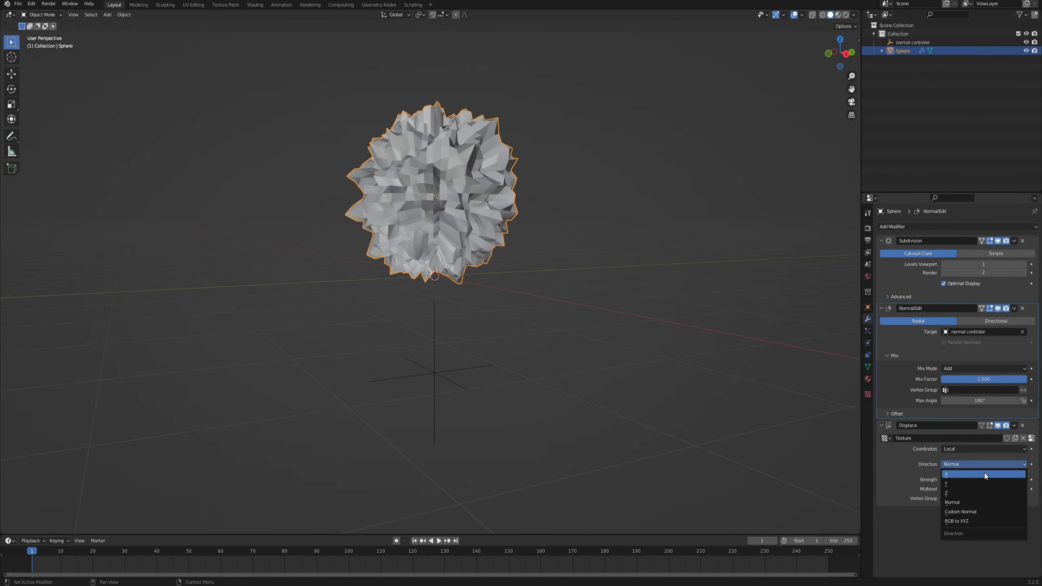
click(984, 511)
- Test how the custom-normal displacement follows the normal controler empty by moving it around, and cancel the move
click(438, 401)
key(g)
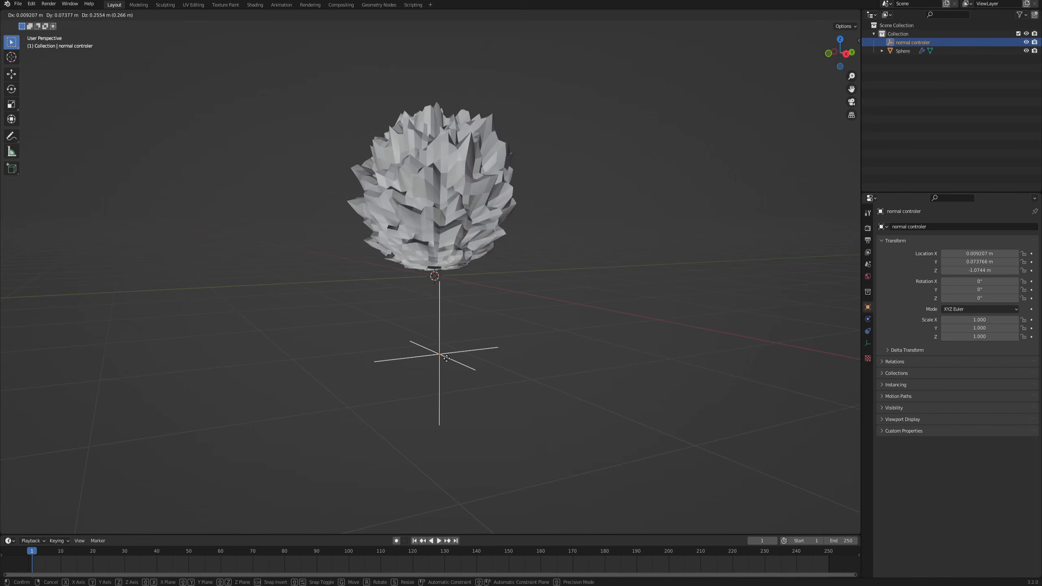
right_click(419, 351)
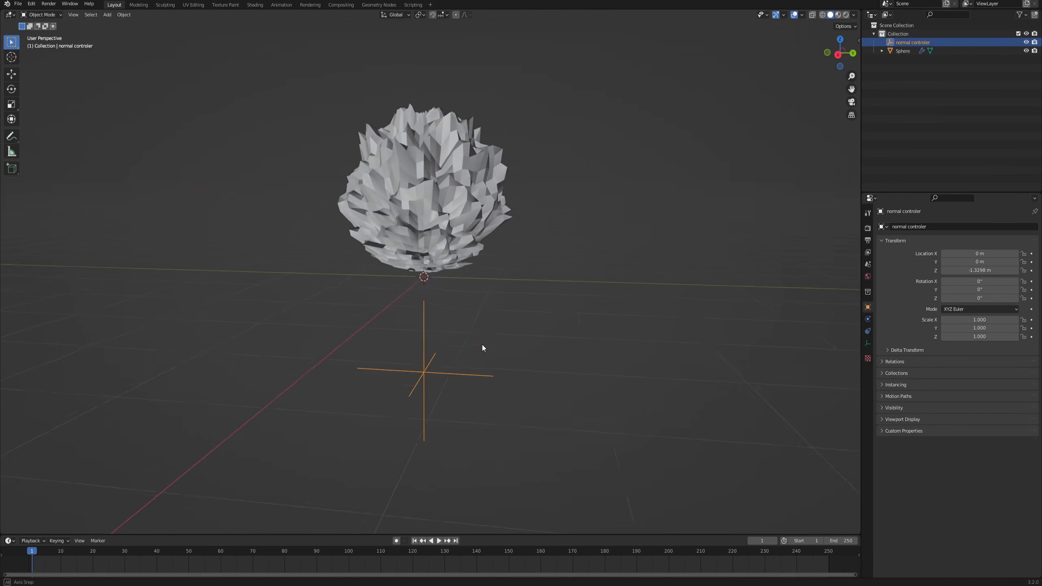
middle_drag(482, 345, 462, 221)
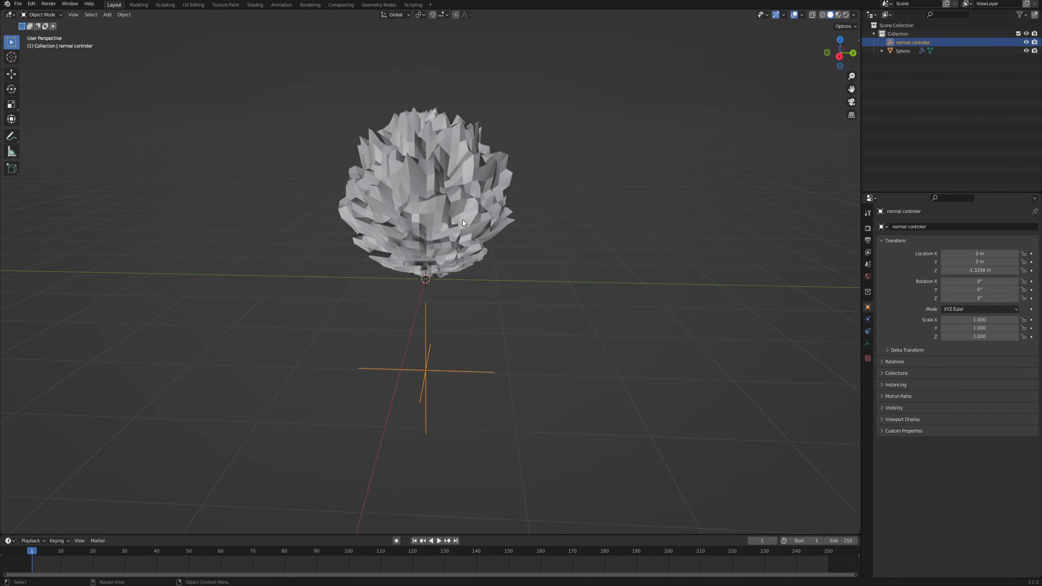
- Add a second Plain Axes empty at the world origin beneath the sphere
click(455, 199)
middle_drag(517, 184, 510, 269)
key(shift+a)
mouse_move(503, 271)
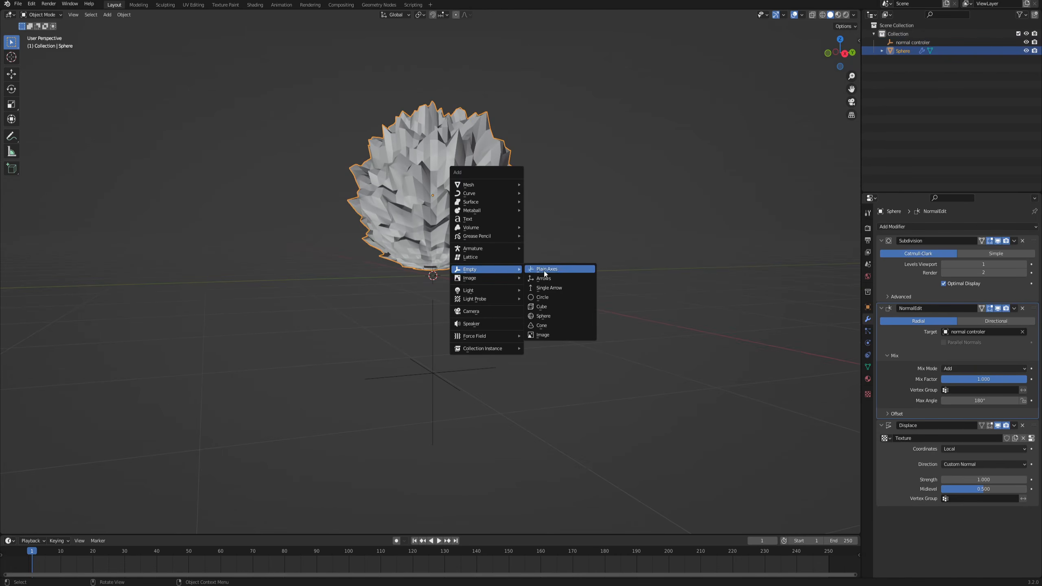
click(565, 270)
middle_drag(507, 292, 370, 253)
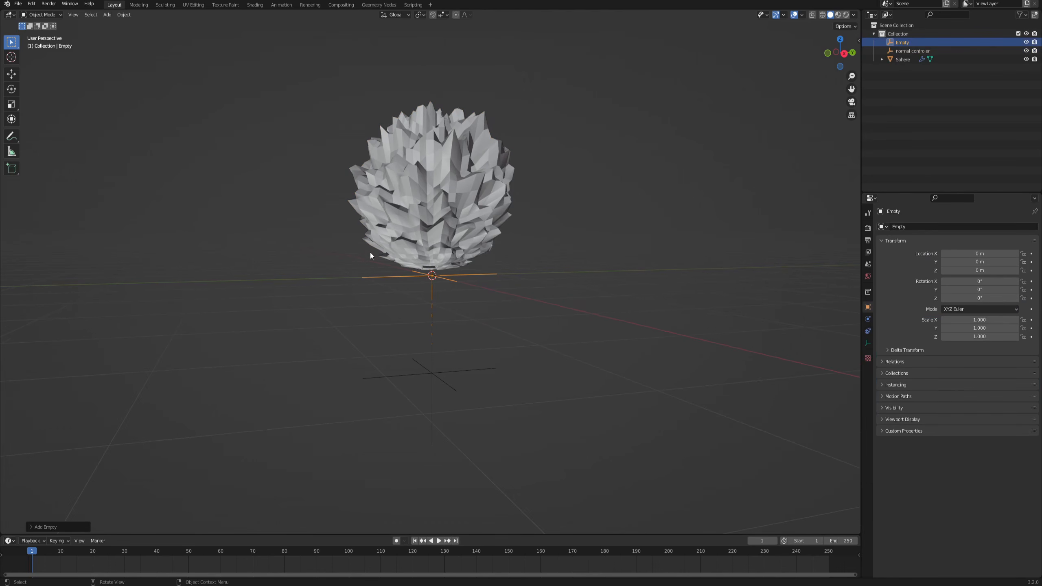
middle_drag(515, 302, 462, 333)
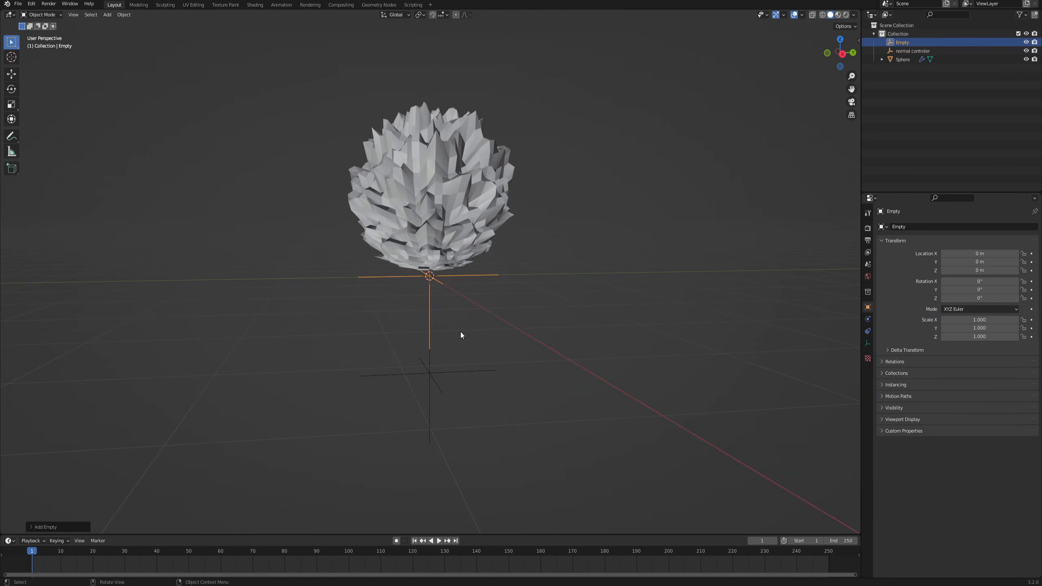
- Rename the new empty at the world origin to displaceControler
double_click(901, 42)
text(displaceControler)
key(Return)
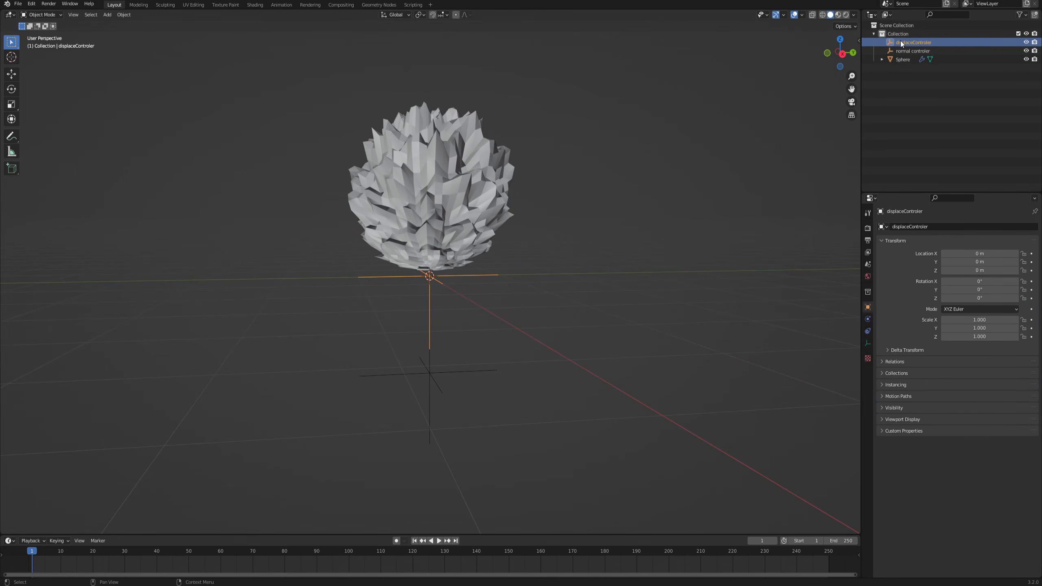
- Set the sphere's Displace texture coordinates to Object, using the displaceControler empty as the coordinate object
click(461, 193)
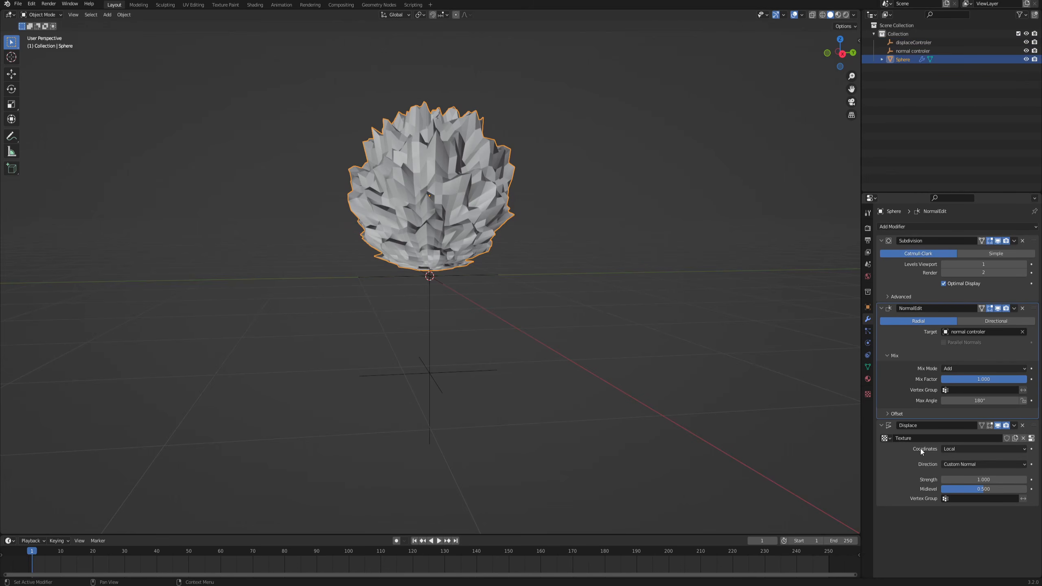
click(962, 448)
click(960, 479)
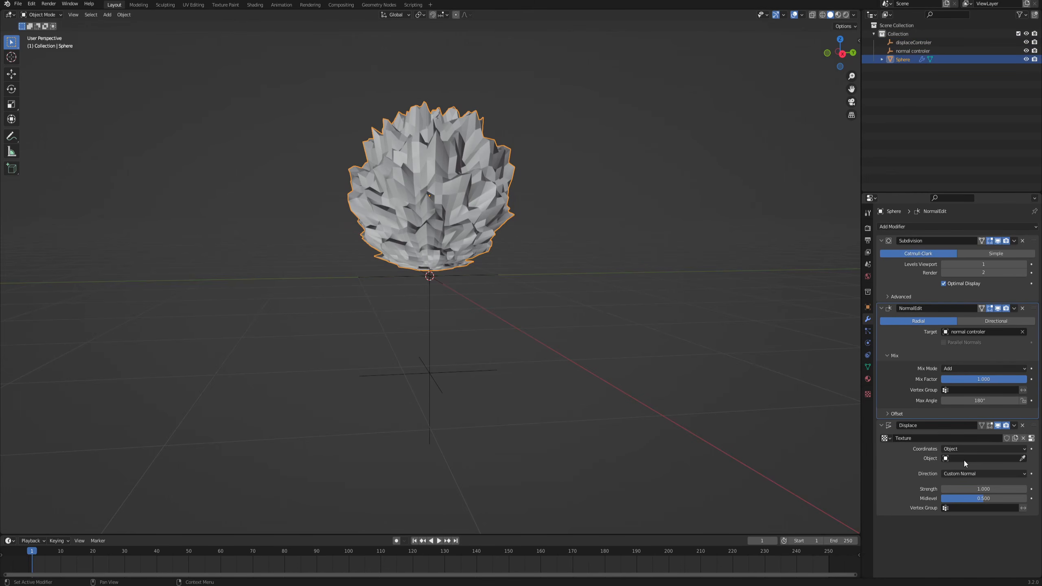
click(985, 458)
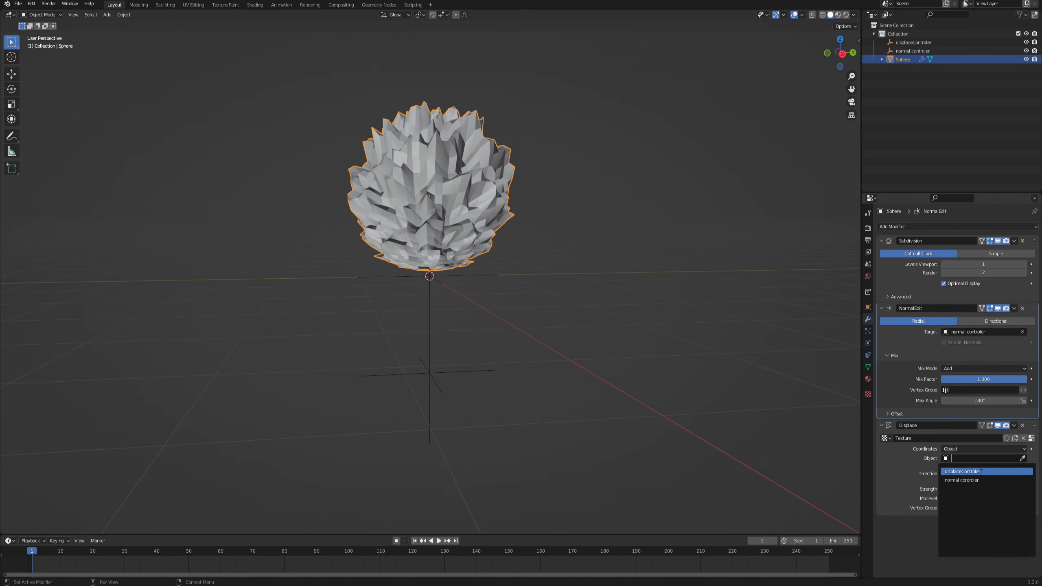
click(981, 472)
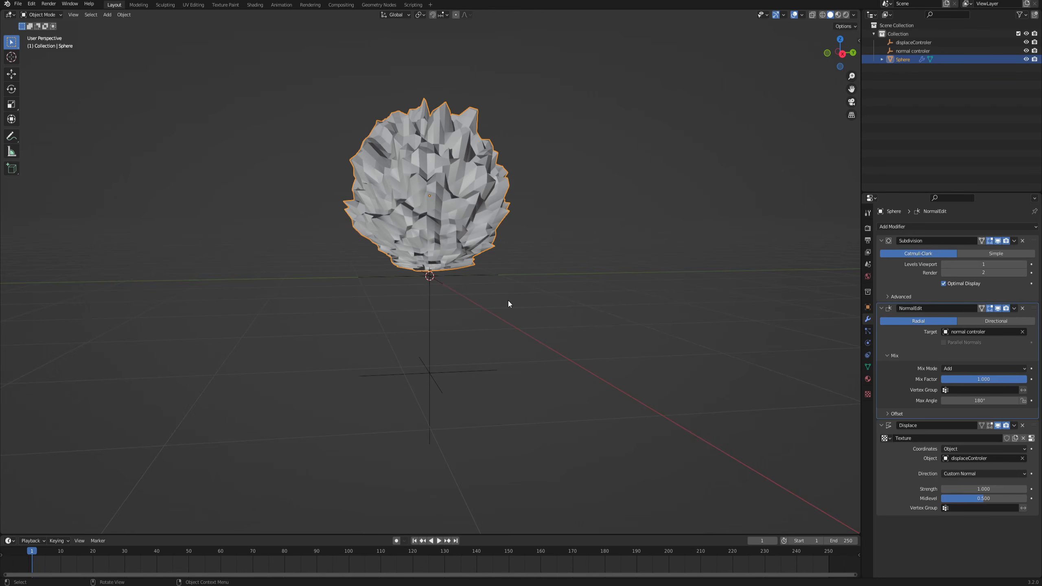
- Test how moving the displaceControler empty shifts the displacement on the sphere, and cancel the move
middle_drag(508, 304, 423, 261)
click(477, 277)
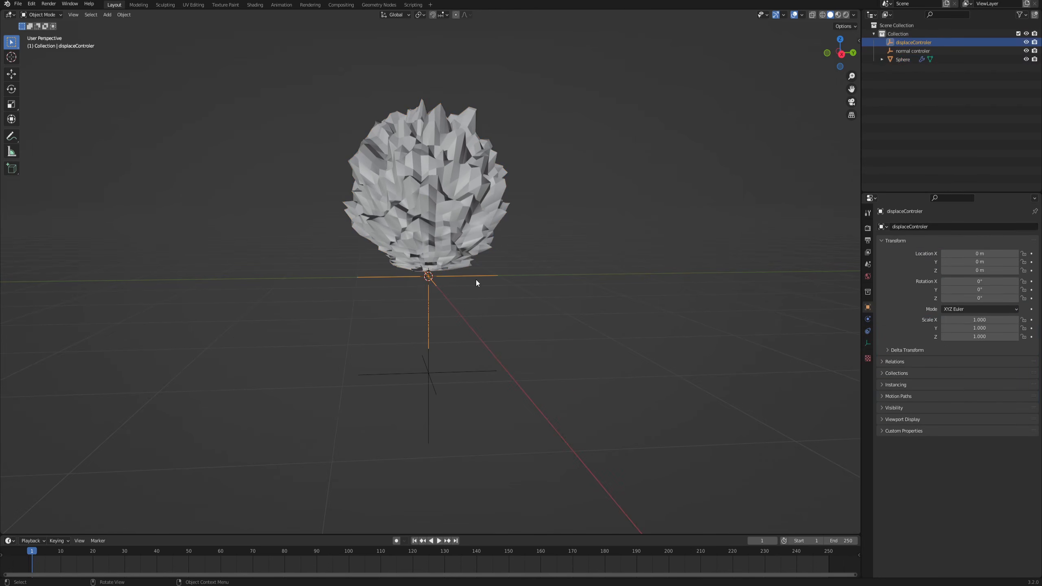
key(s)
key(Escape)
key(g)
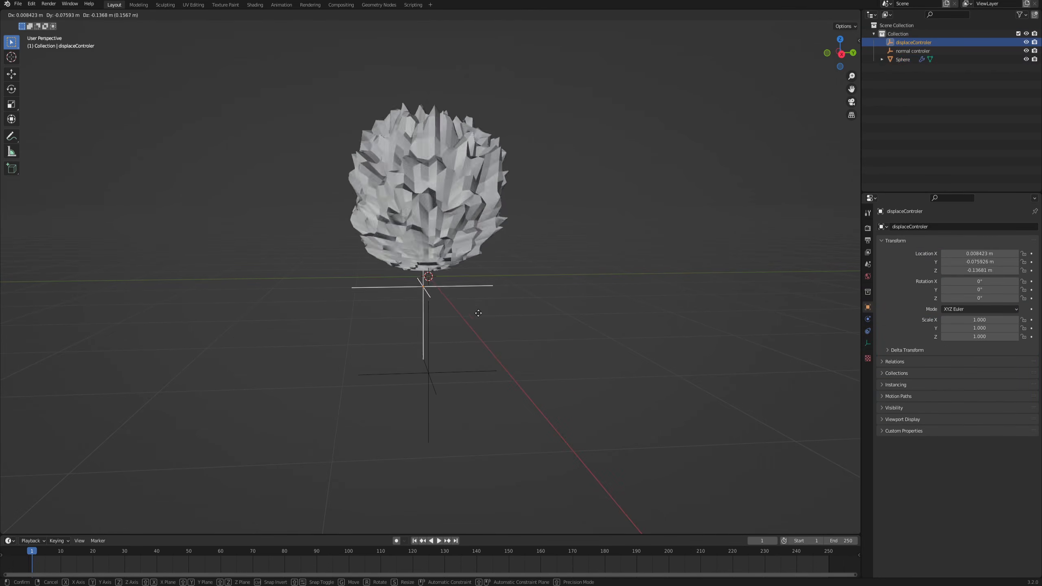
key(Escape)
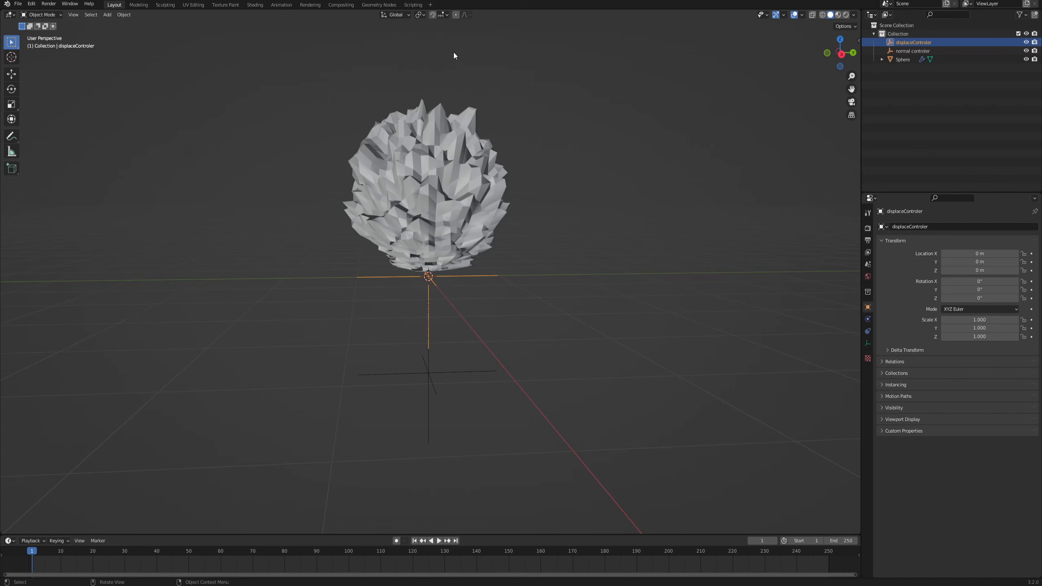
- Stretch the sphere's mesh into a teardrop by raising its top vertices about 1.37 m along Z with smooth proportional editing
middle_drag(454, 51, 448, 197)
click(448, 197)
middle_drag(428, 269, 459, 216)
key(Tab)
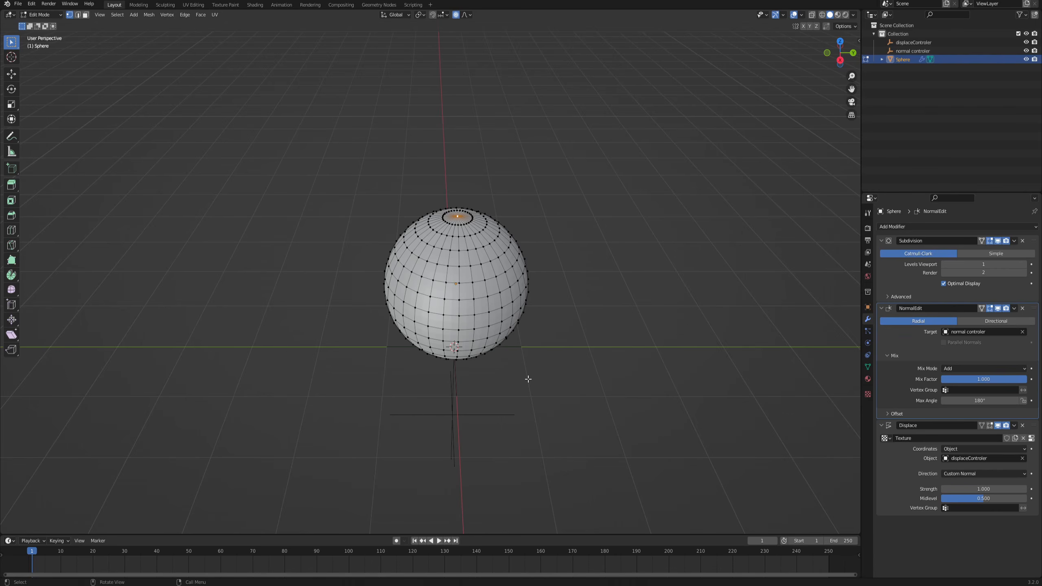
key(g)
key(z)
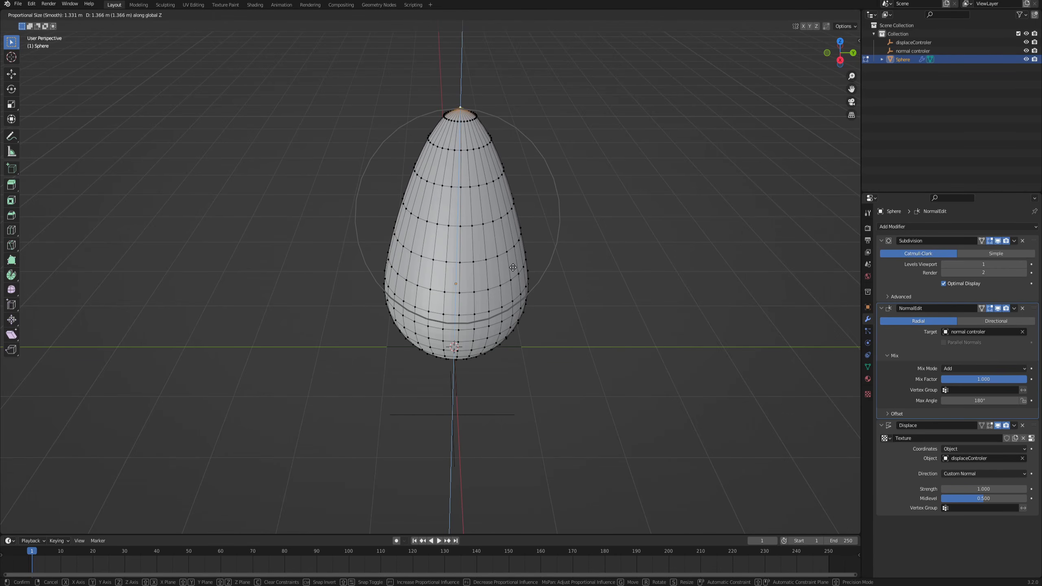
click(513, 267)
key(KP_3)
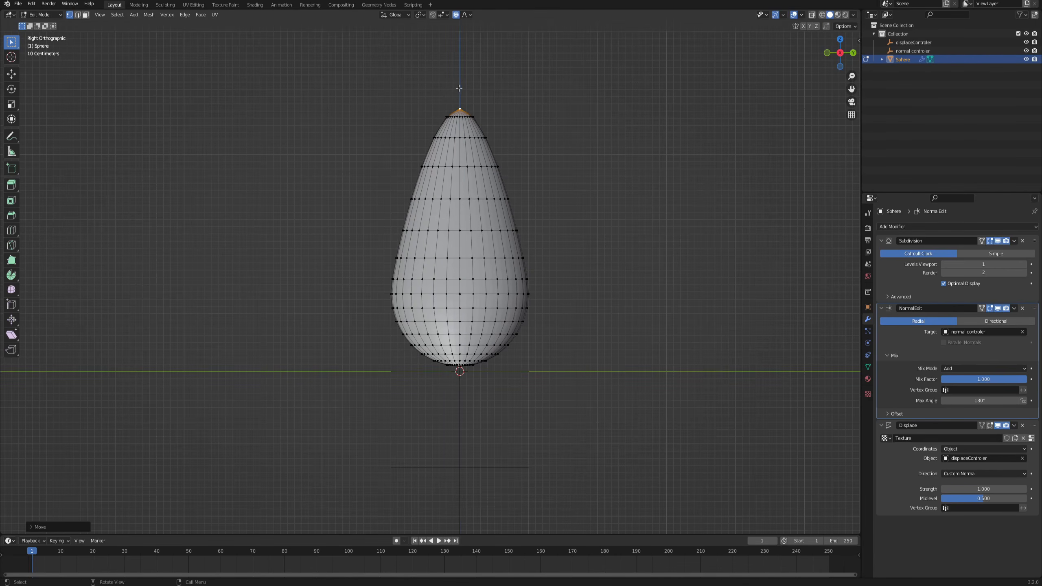
scroll(480, 215, down, 2)
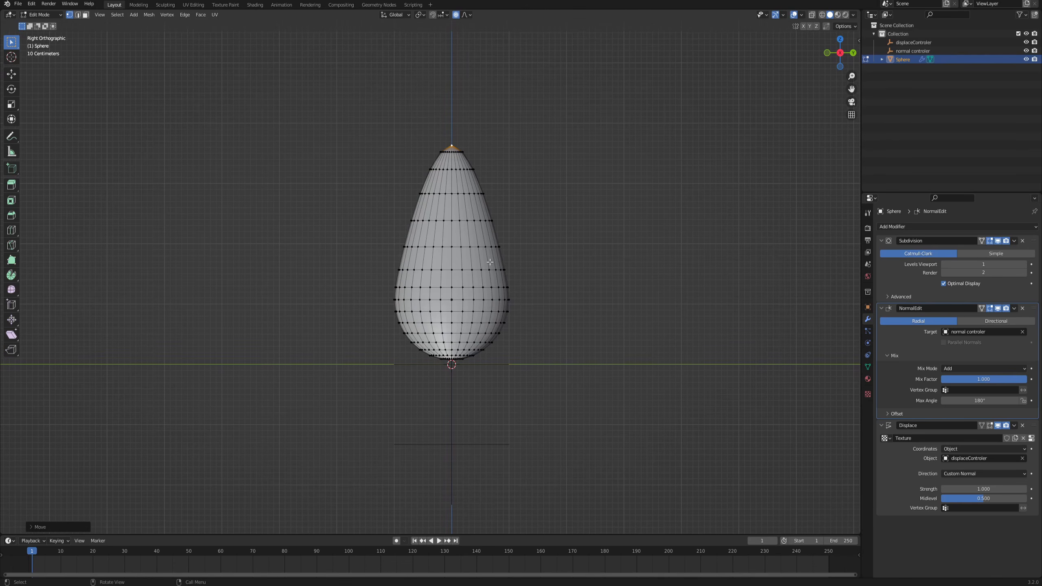
key(Tab)
middle_drag(490, 262, 445, 263)
scroll(450, 282, up, 2)
- Add five horizontal loop cuts between the widely spaced edge rings in the stretched part of the sphere's mesh
key(Tab)
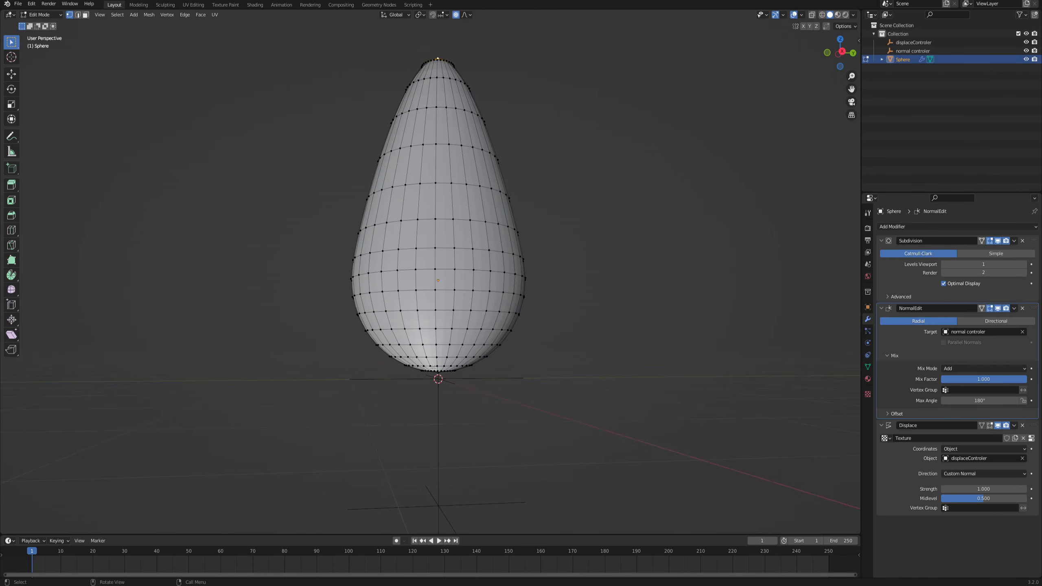
middle_drag(461, 320, 354, 211)
mouse_move(433, 253)
middle_down()
mouse_move(434, 235)
mouse_move(430, 246)
middle_up()
scroll(433, 235, up, 1)
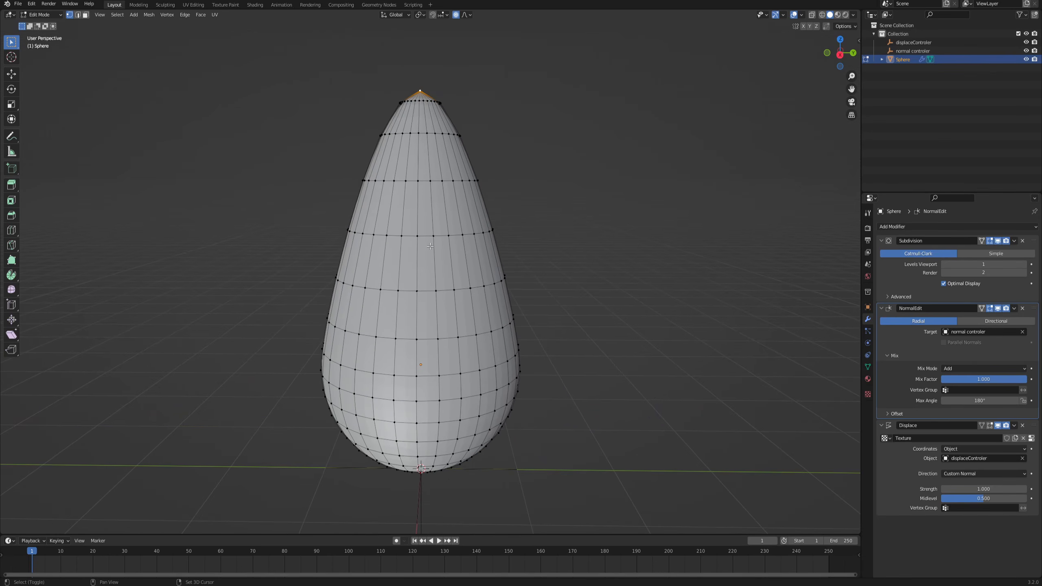
key(ctrl+r)
click(410, 257)
right_click(400, 235)
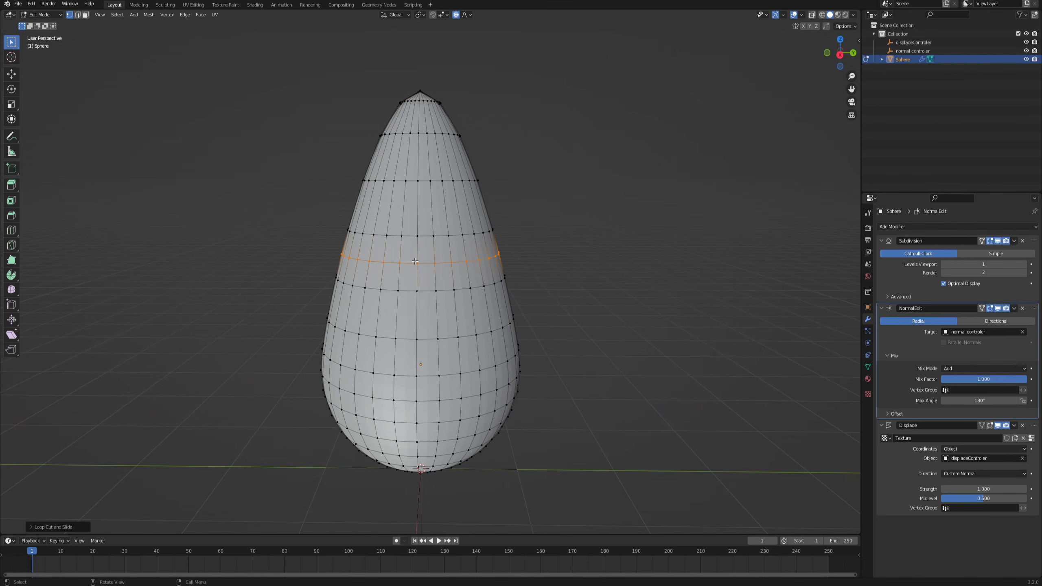
key(ctrl+r)
click(412, 207)
key(ctrl+r)
click(413, 158)
key(ctrl+r)
click(413, 119)
middle_drag(408, 322, 394, 315)
key(ctrl+r)
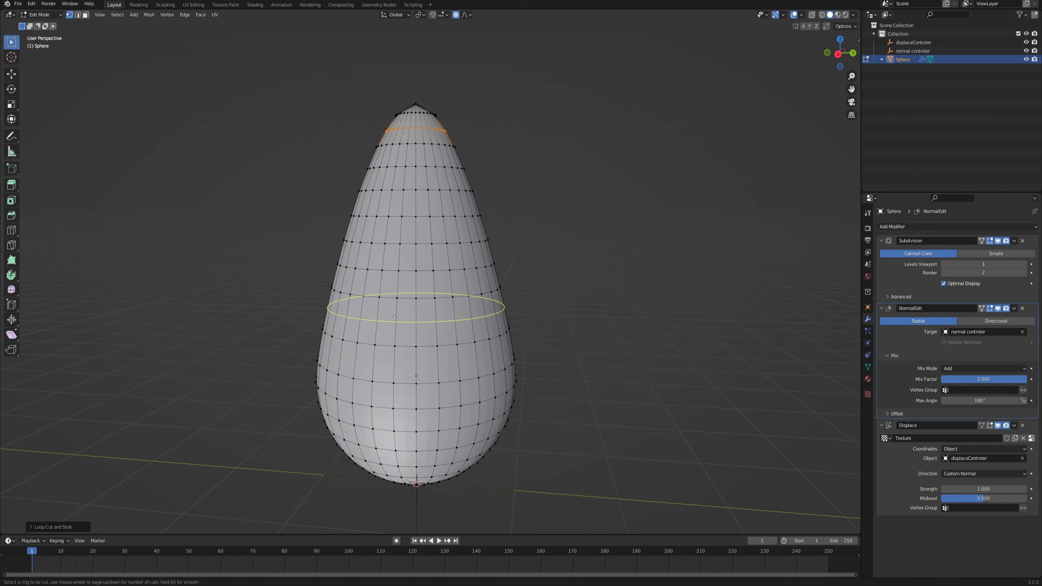
click(394, 315)
right_click(395, 315)
- Return to Object Mode and shade the stretched sphere smooth
shift+middle_drag(533, 289, 539, 258)
middle_drag(539, 258, 520, 248)
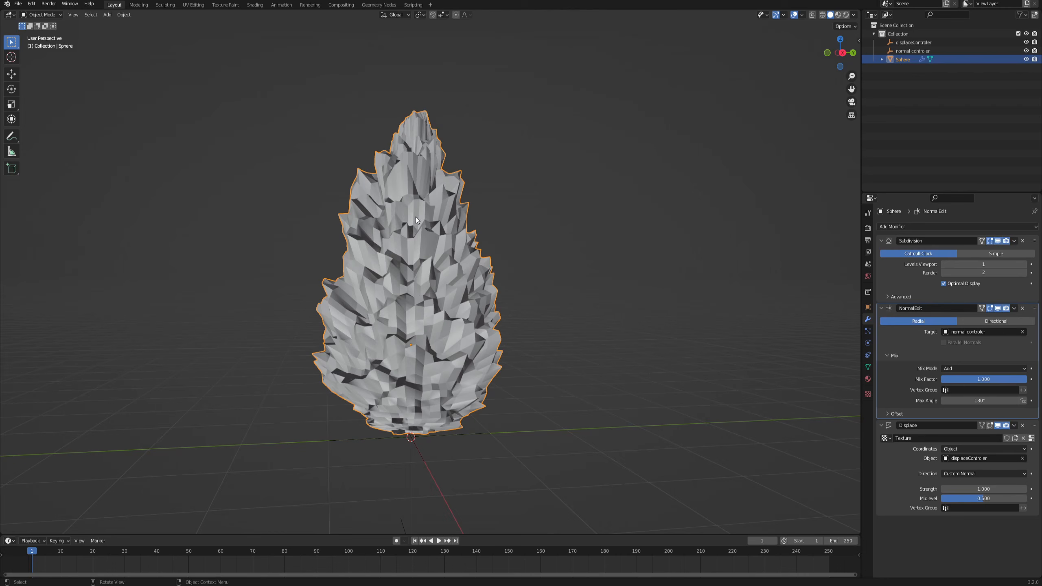
right_click(416, 217)
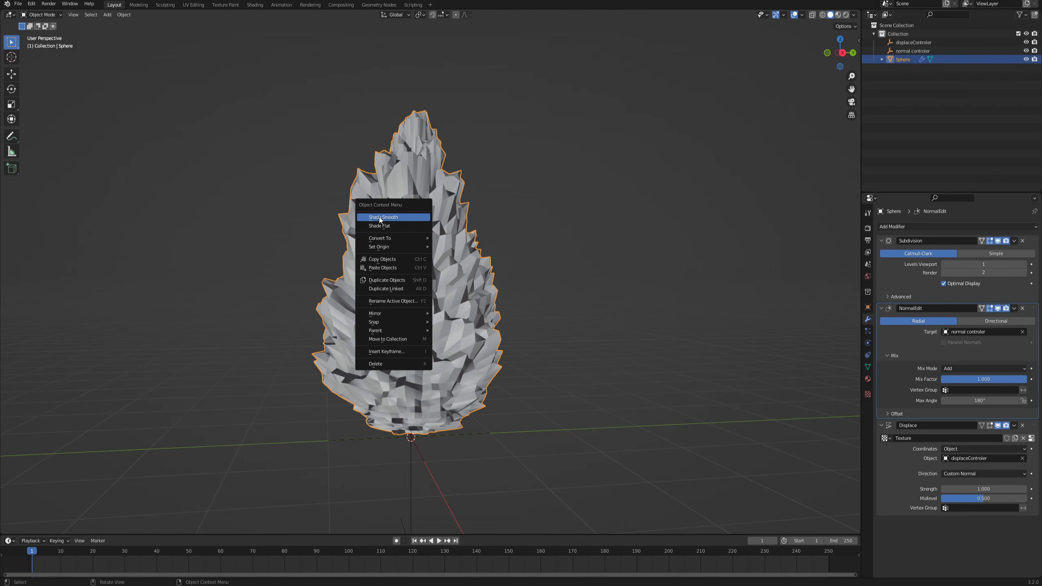
click(379, 215)
middle_drag(430, 228, 535, 226)
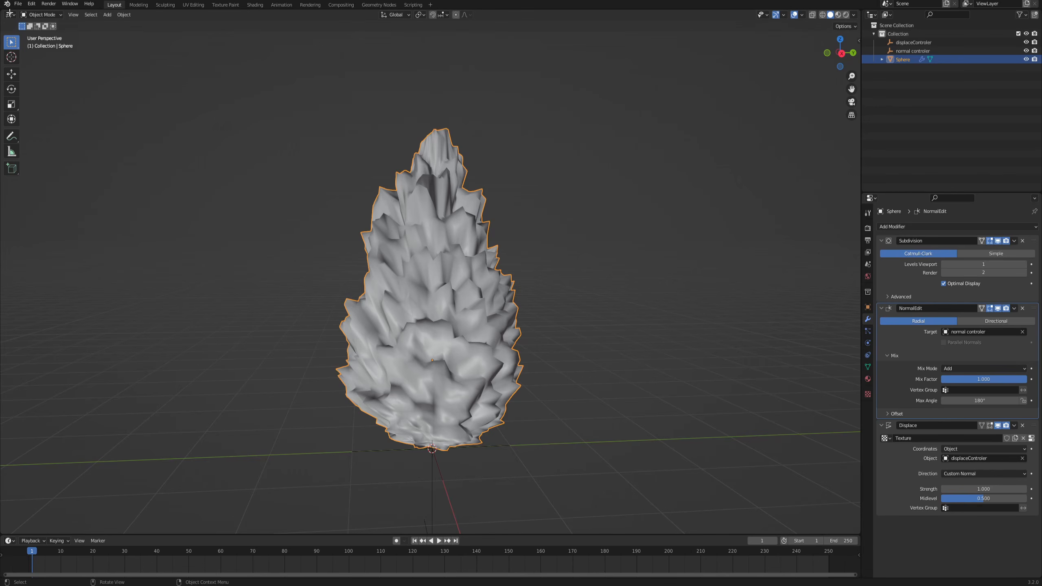
- Split the viewport in two, turn one half into a Shader Editor without its sidebar, and create a new material for the sphere
drag(9, 12, 387, 62)
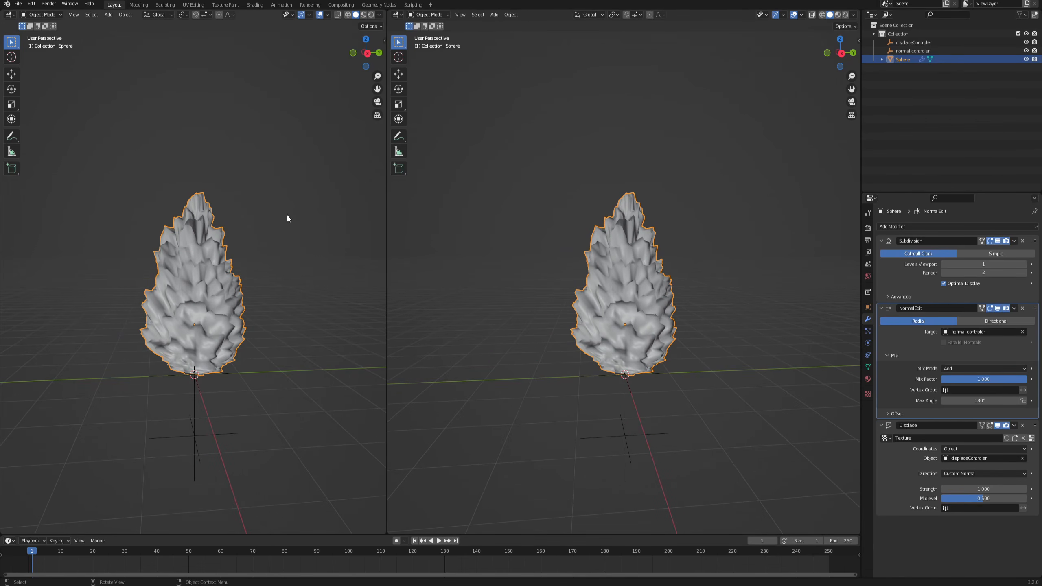
click(10, 14)
click(30, 98)
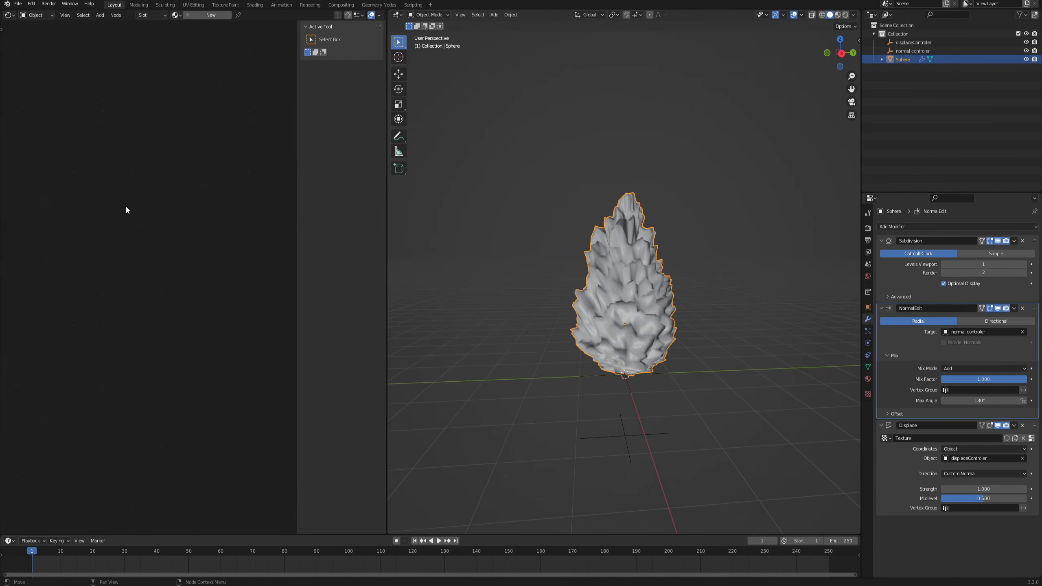
key(n)
click(204, 15)
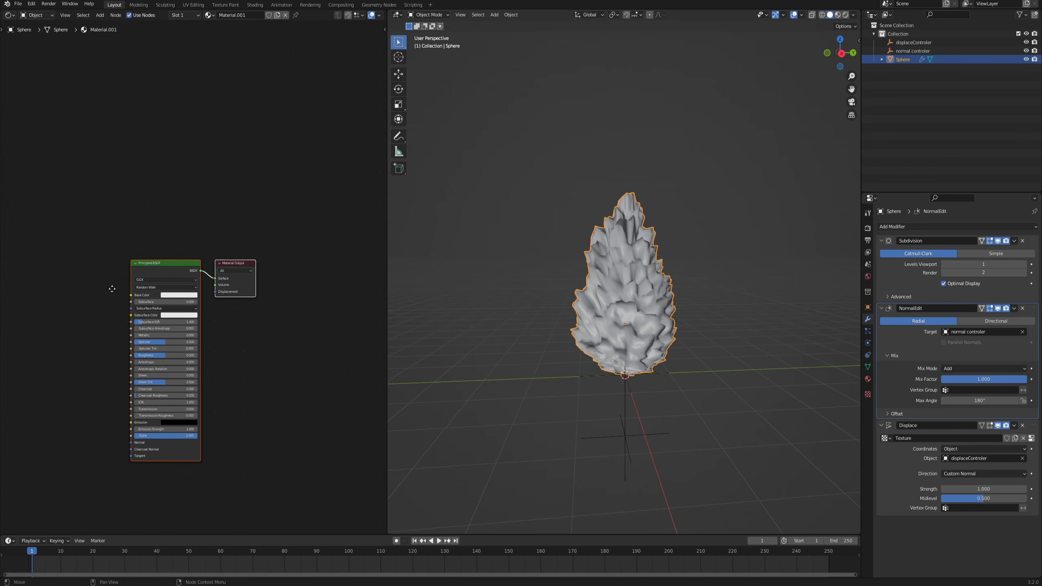
- Replace the Principled BSDF in the sphere's material with an Emission shader node
scroll(140, 283, up, 2)
drag(111, 176, 198, 262)
key(x)
middle_drag(165, 256, 173, 257)
key(F3)
text(emis)
click(197, 273)
click(152, 275)
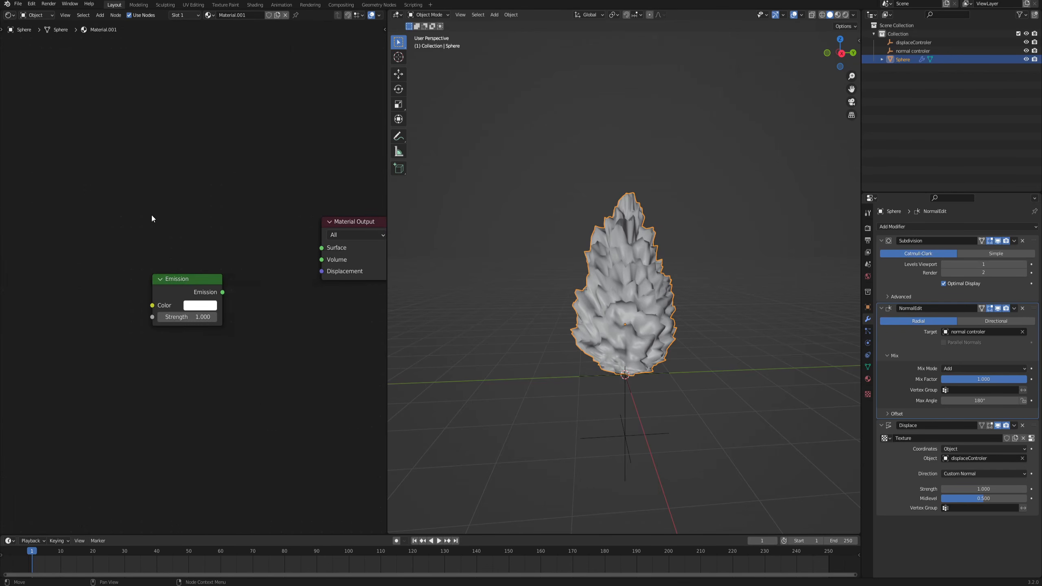
- Add a Transparent BSDF node above the Emission node
key(F3)
text(transp)
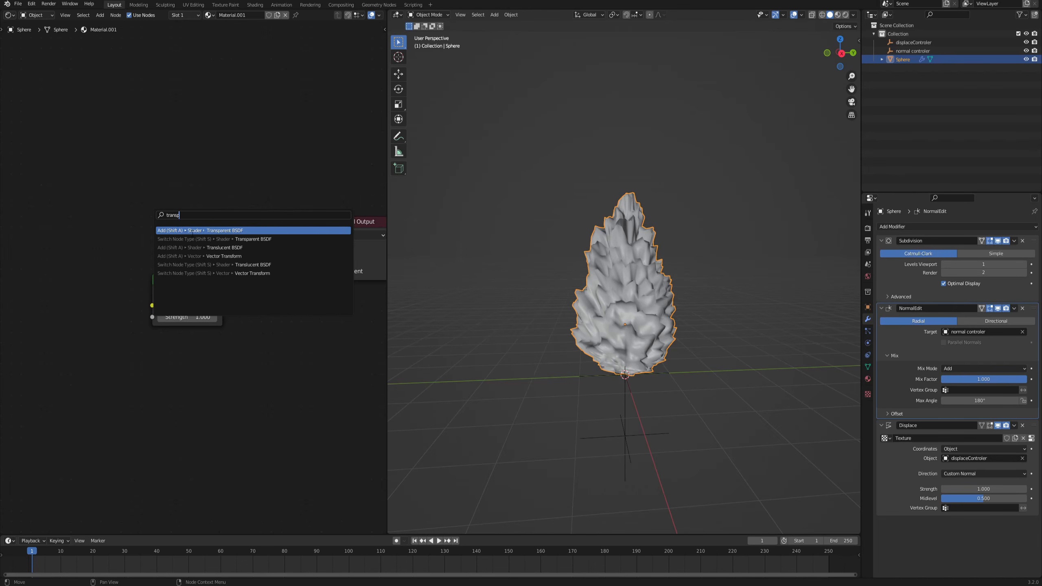
key(Return)
click(154, 211)
- Add a Mix Shader fed by the Transparent BSDF and Emission nodes, and reposition those two nodes to make room
key(F3)
text(m)
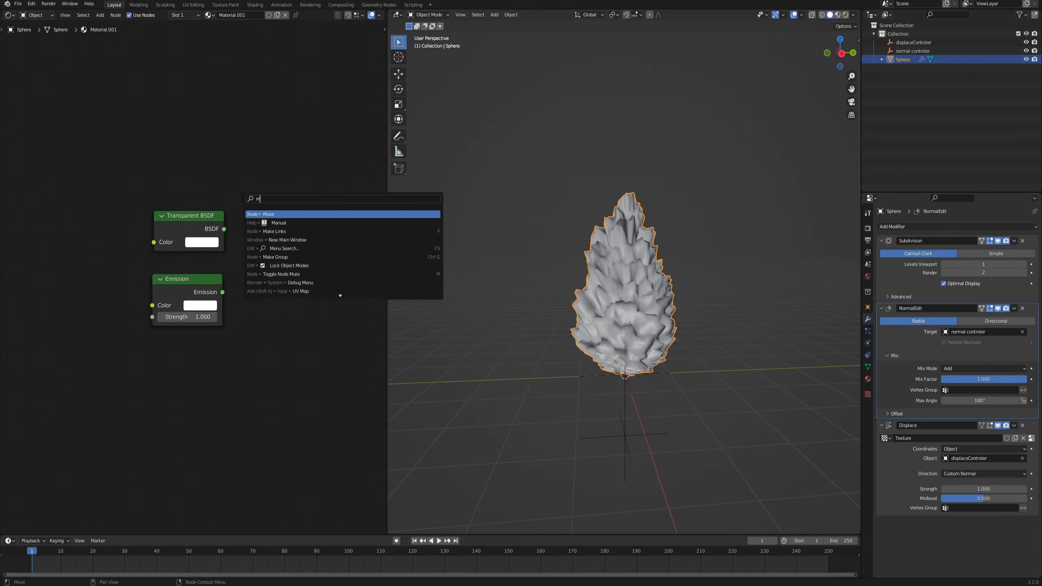
text(ix sha)
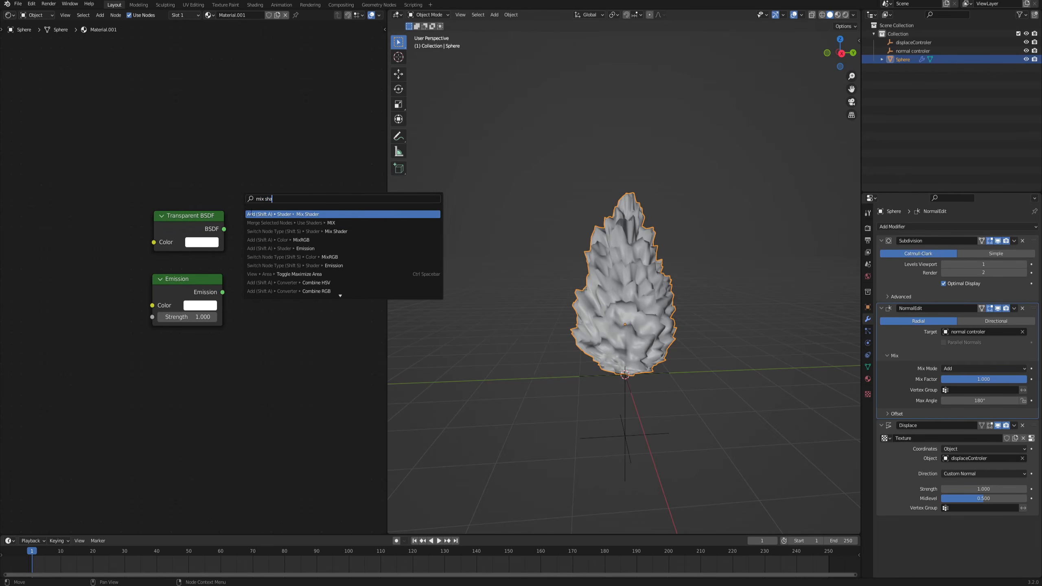
key(Return)
click(239, 242)
drag(224, 229, 239, 284)
drag(223, 292, 239, 294)
drag(143, 179, 201, 316)
key(g)
click(176, 331)
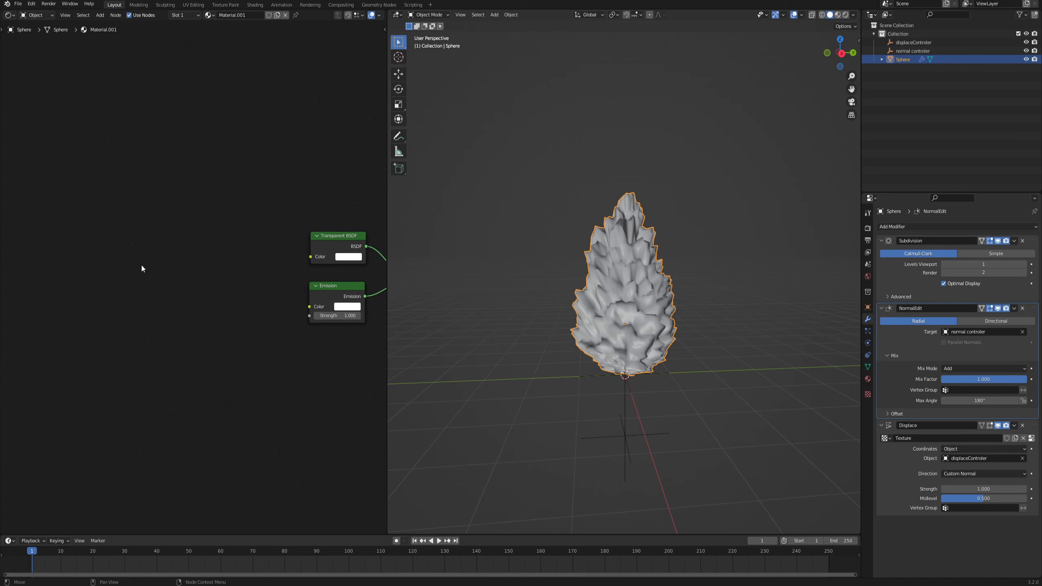
- Add a Fresnel node and a Layer Weight node ahead of the Transparent BSDF and Emission shaders
key(F3)
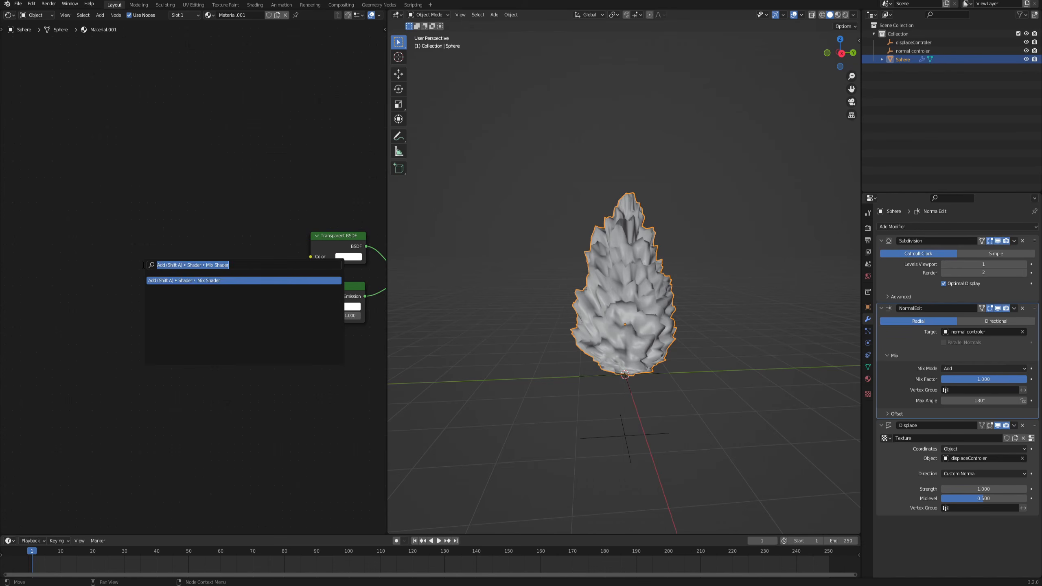
text(fresnel)
key(Return)
click(151, 244)
key(F3)
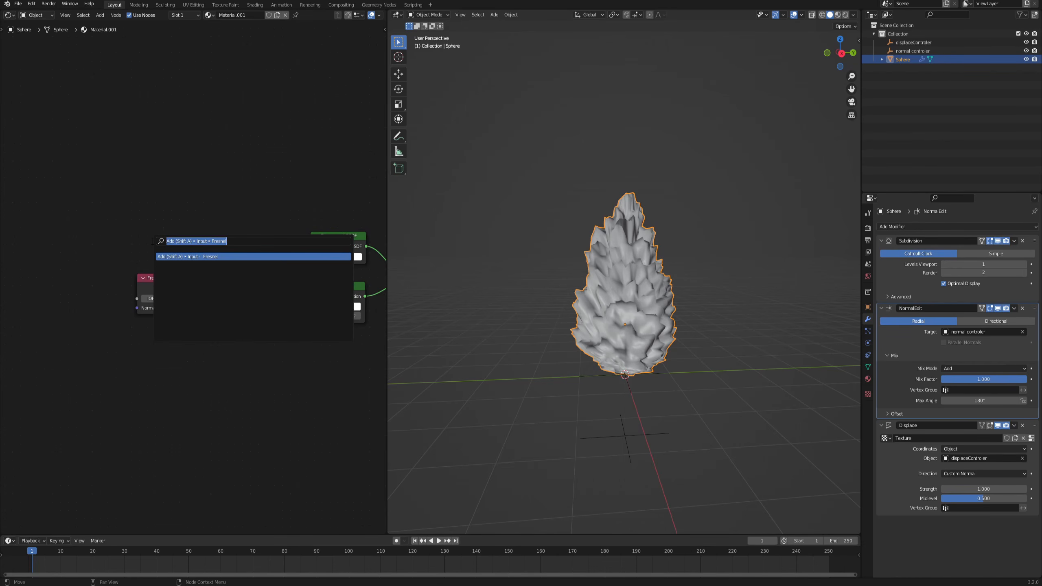
text(layre)
click(199, 273)
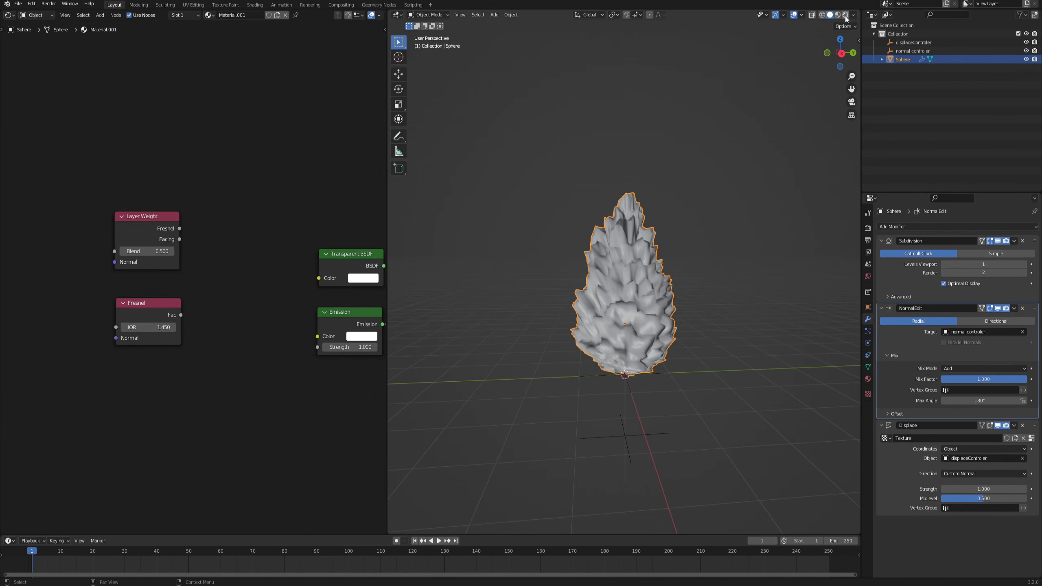
- Preview the Fresnel node's output on the sphere in Rendered viewport shading, and move the Layer Weight node farther above it
click(846, 16)
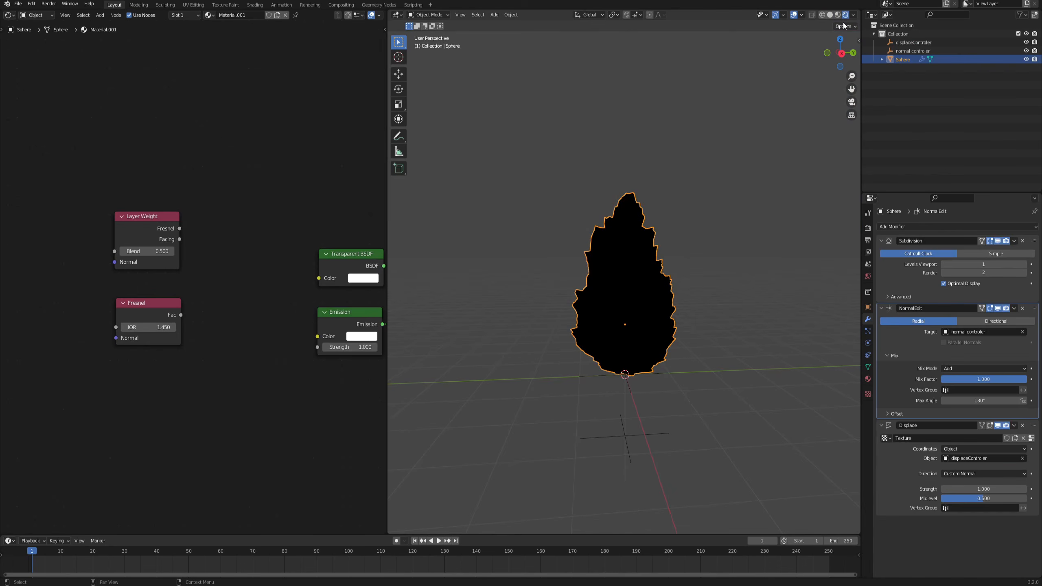
scroll(168, 308, up, 1)
middle_drag(168, 308, 170, 264)
ctrl+shift+click(136, 267)
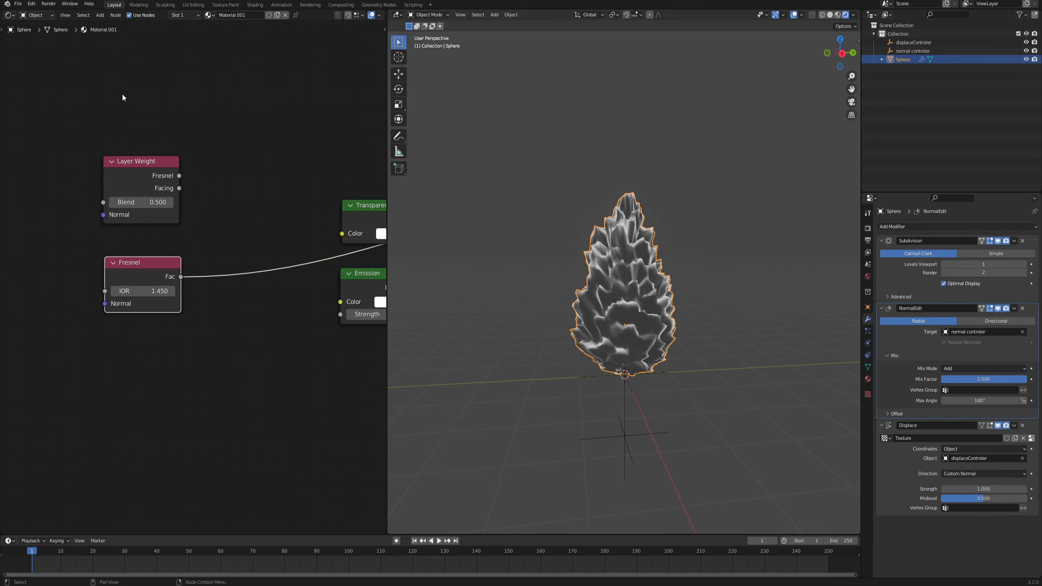
drag(125, 173, 128, 81)
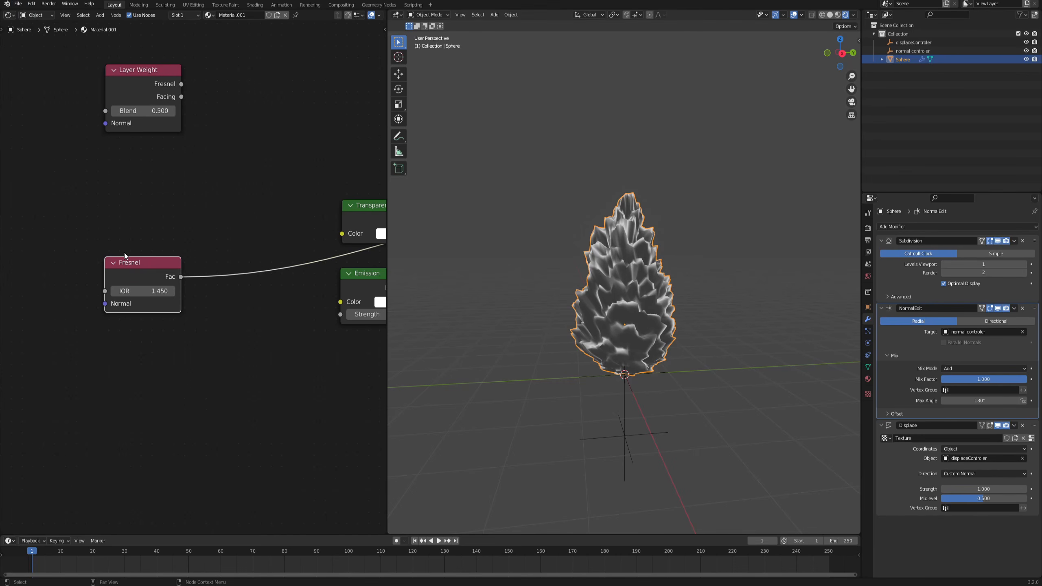
- Check the Node Wrangler entry in the add-on preferences by searching for "node", and close the preferences
click(32, 4)
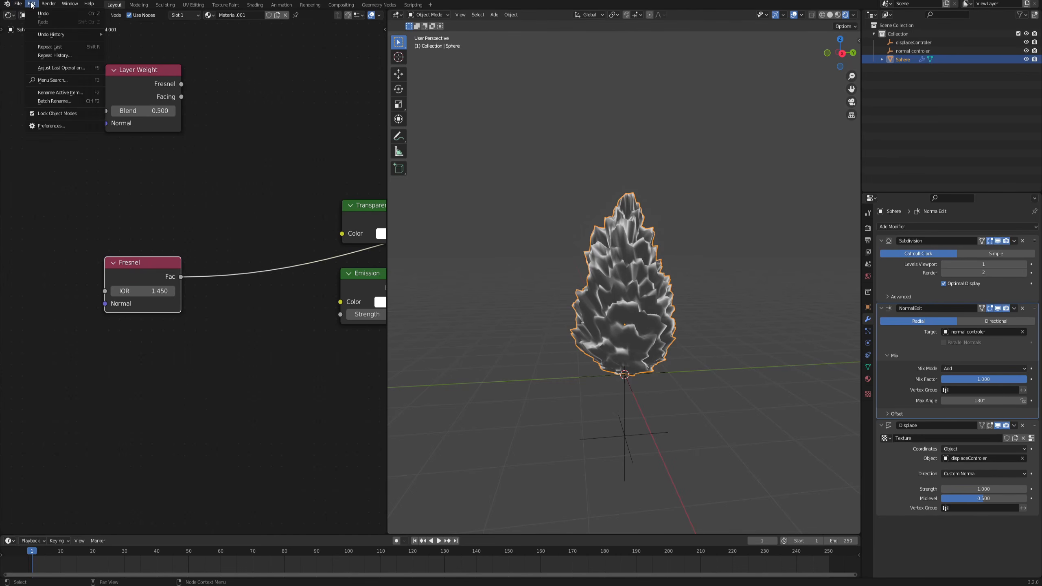
click(63, 124)
click(21, 94)
click(221, 31)
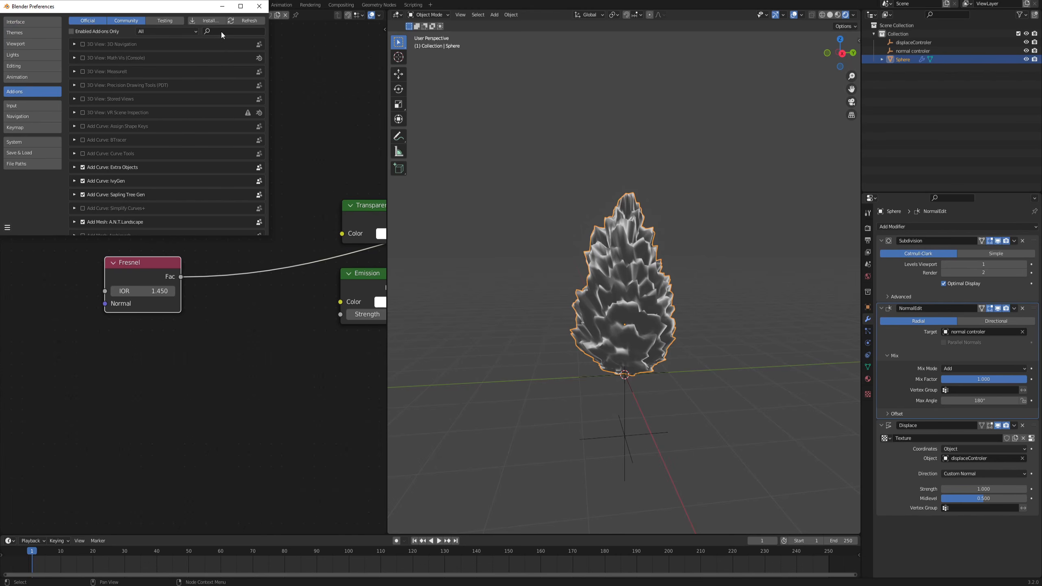
text(node)
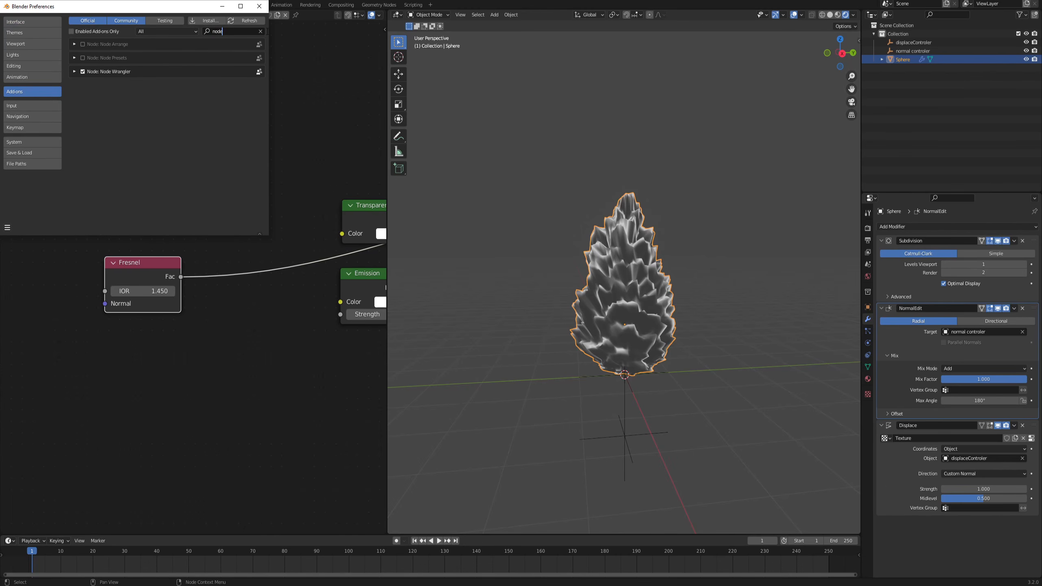
click(259, 6)
middle_drag(531, 293, 617, 289)
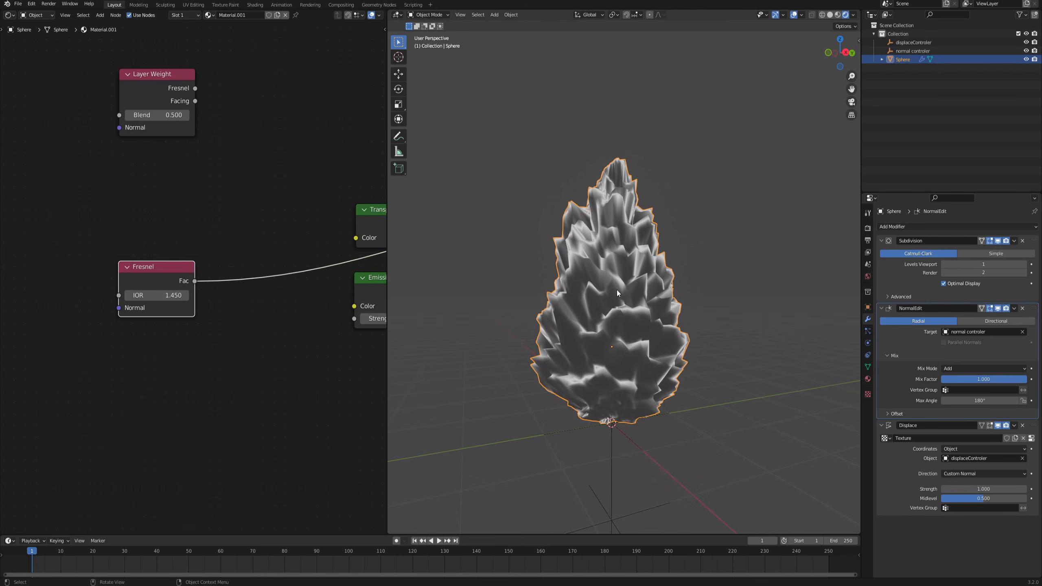
scroll(617, 290, up, 4)
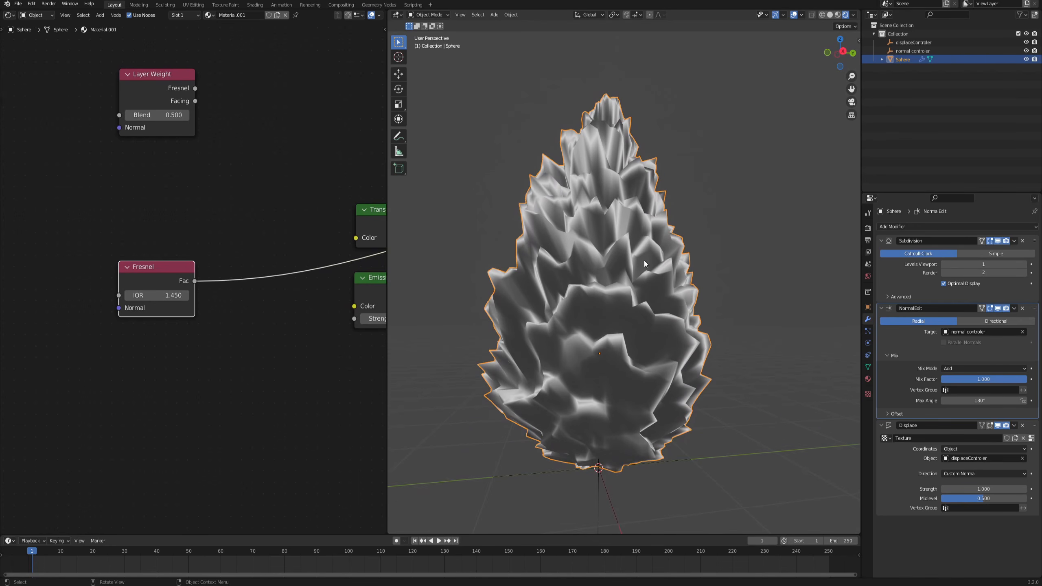
scroll(642, 319, down, 2)
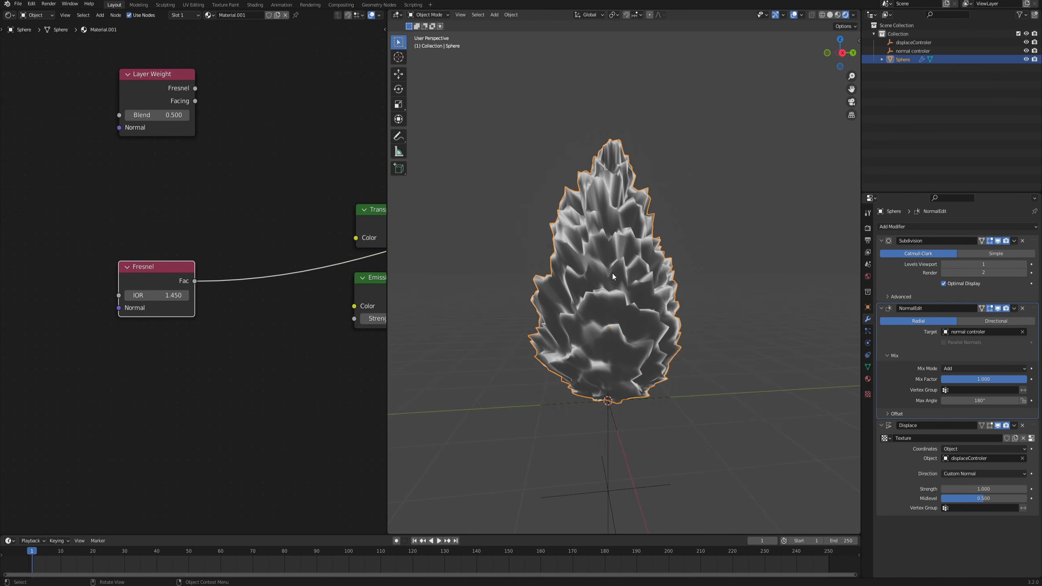
middle_drag(605, 294, 610, 302)
scroll(195, 281, down, 1)
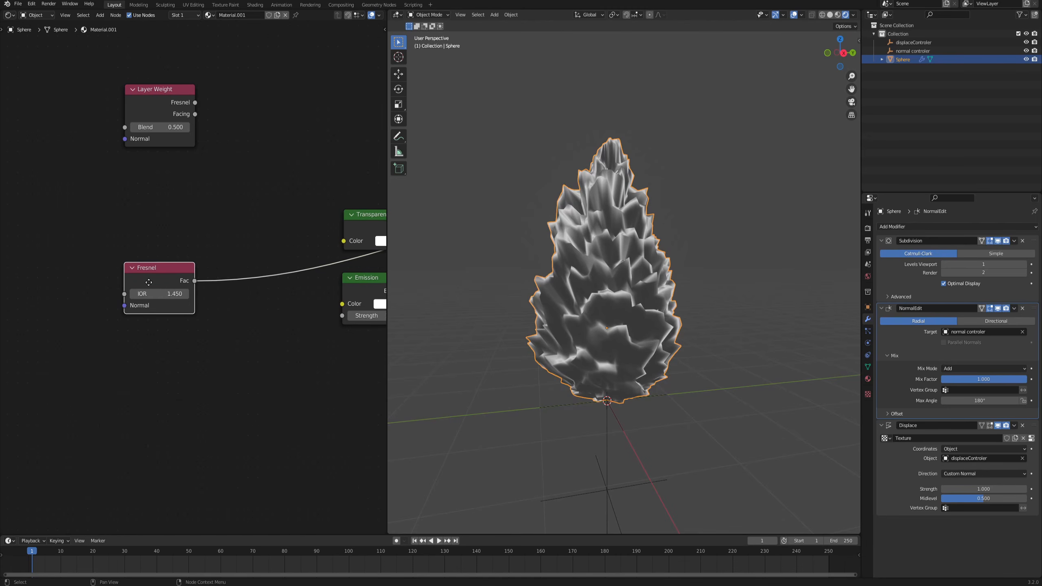
- Move the Fresnel node farther from the shaders and insert a ColorRamp node on its outgoing link
drag(149, 282, 44, 298)
key(F3)
text(colo)
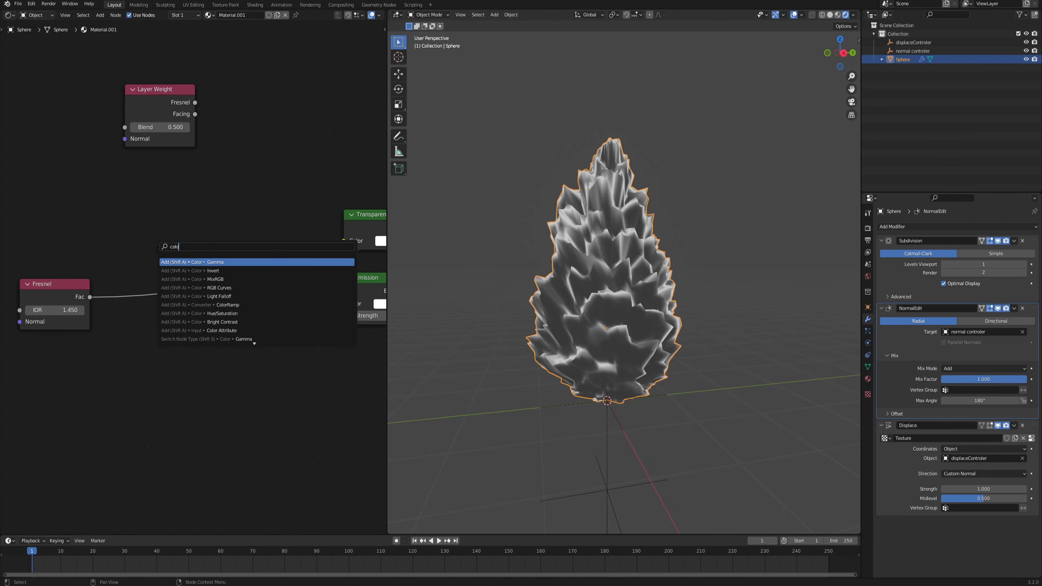
text(rr)
click(177, 262)
click(136, 275)
scroll(143, 282, up, 3)
middle_drag(174, 281, 198, 257)
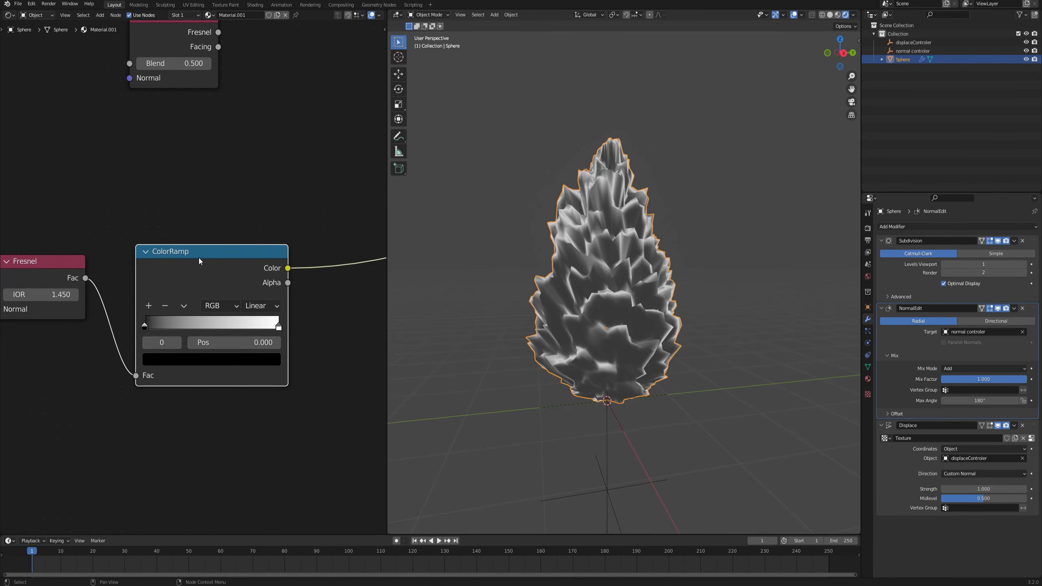
drag(214, 284, 193, 272)
middle_drag(236, 302, 261, 300)
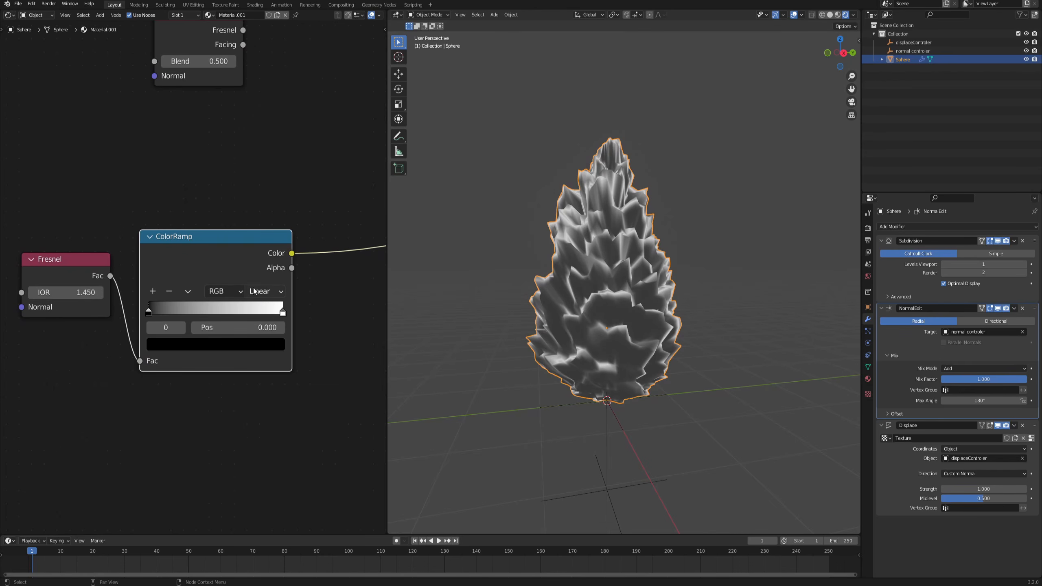
- Set the ColorRamp interpolation to Constant and move its white stop to about 0.164
click(266, 292)
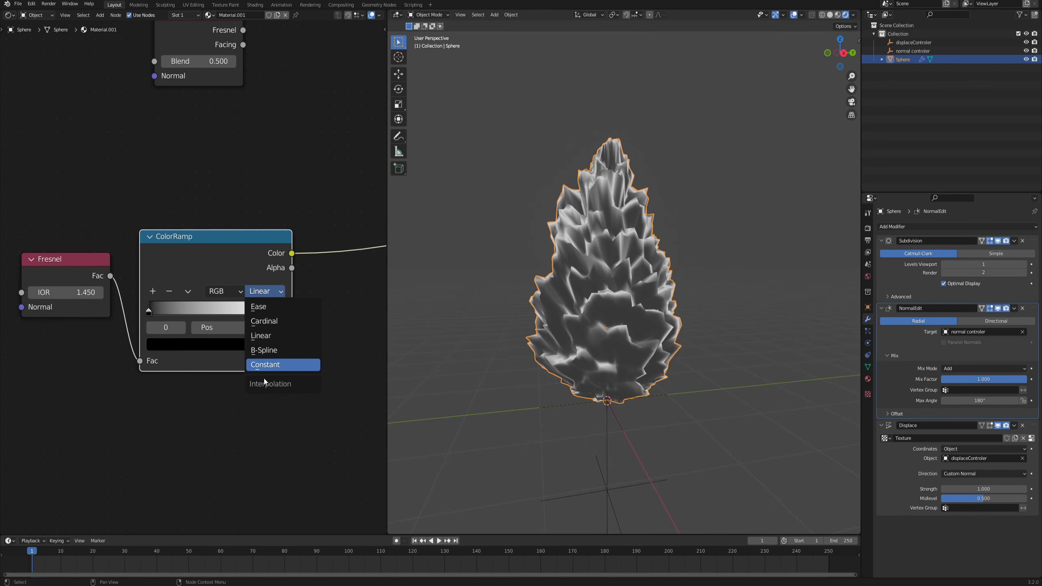
click(269, 364)
drag(283, 314, 171, 312)
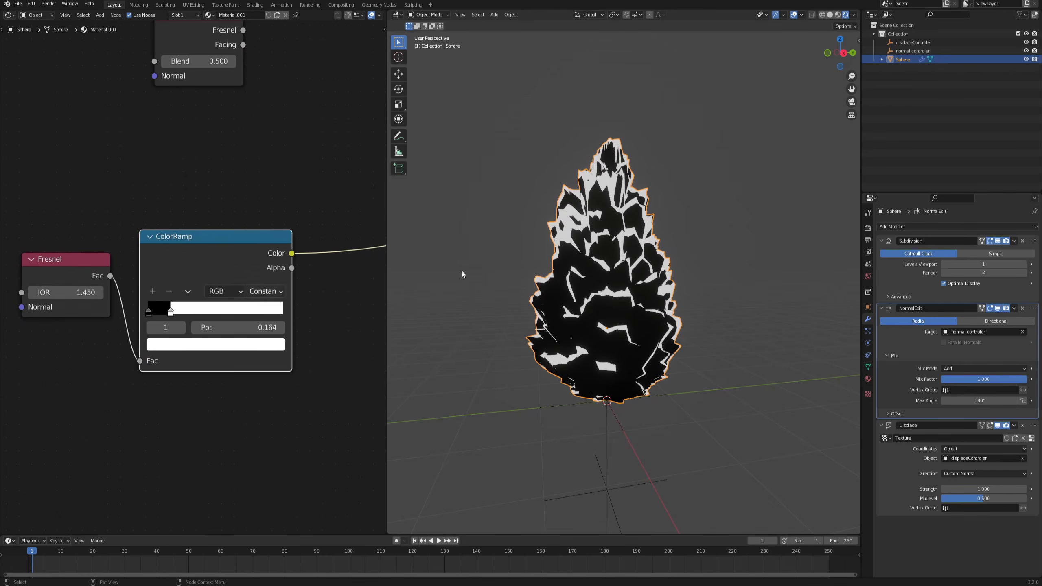
scroll(604, 270, up, 2)
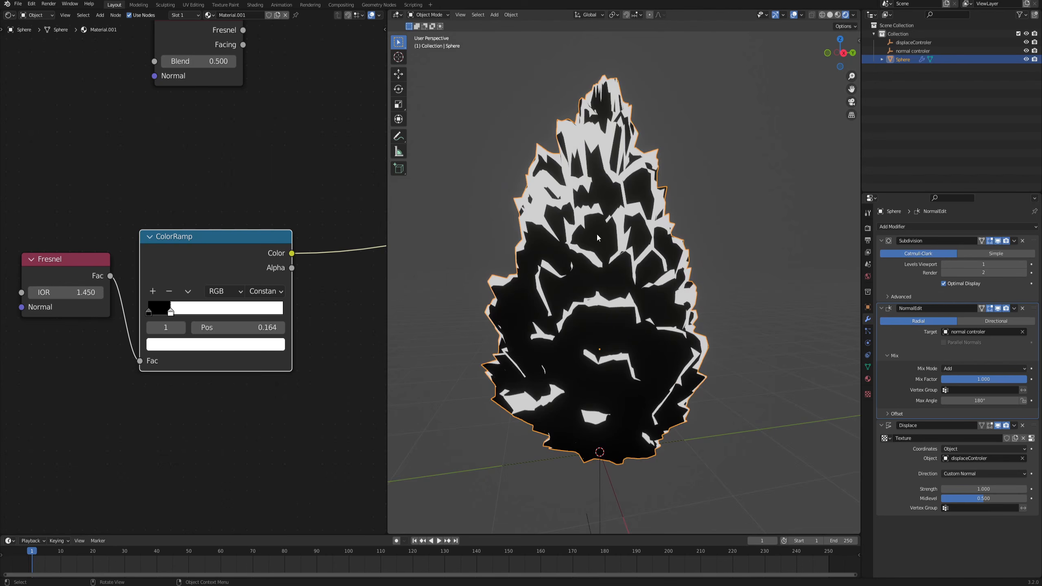
scroll(171, 312, up, 1)
- Colour the ColorRamp's black stop dark brown, the second stop orange and the third stop bright yellow
click(141, 315)
click(161, 356)
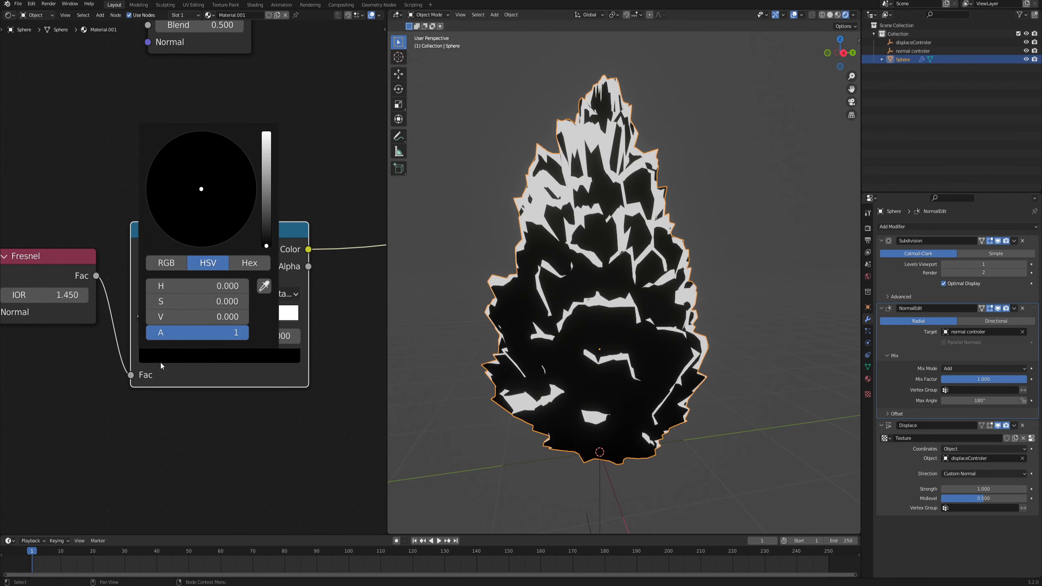
drag(265, 228, 267, 233)
mouse_move(181, 234)
mouse_down()
mouse_move(187, 245)
mouse_move(171, 239)
mouse_up()
click(167, 319)
click(195, 356)
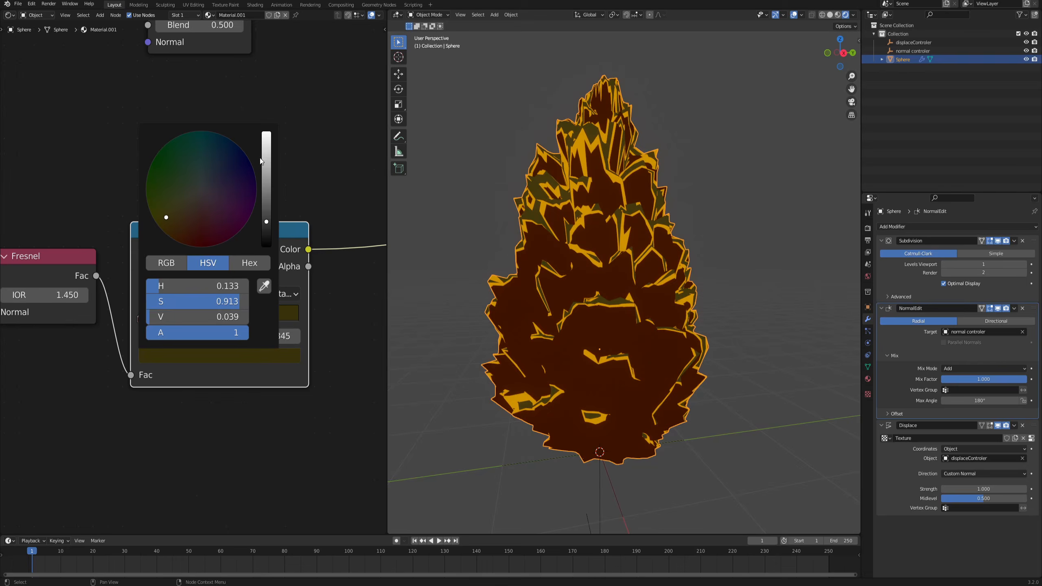
drag(269, 141, 267, 132)
- Colour the fourth ramp stop pale yellow, place it at about 0.573, and shift the orange and yellow stops toward the dark end
drag(225, 319, 234, 319)
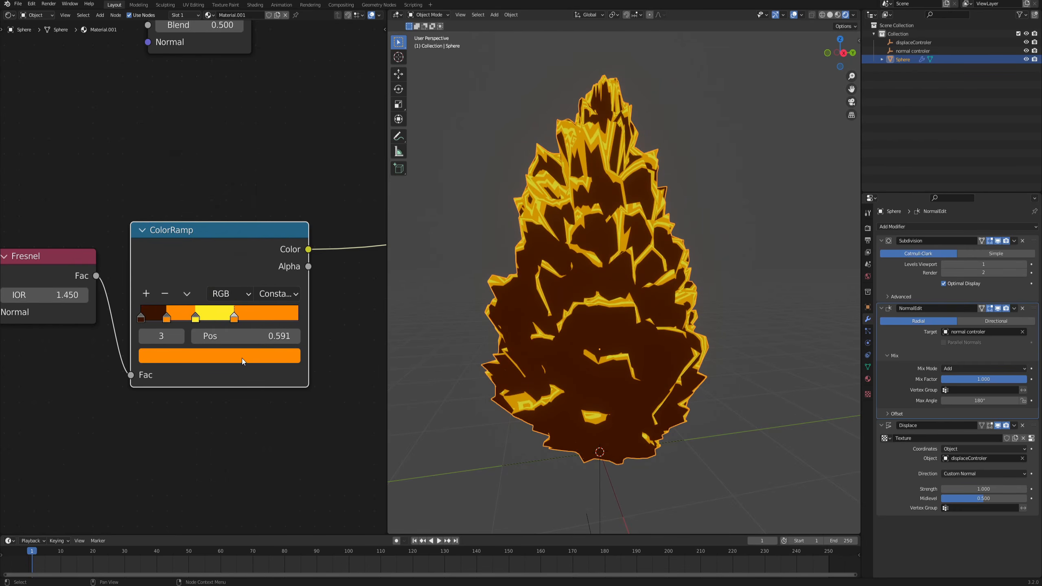
click(242, 359)
drag(174, 237, 183, 204)
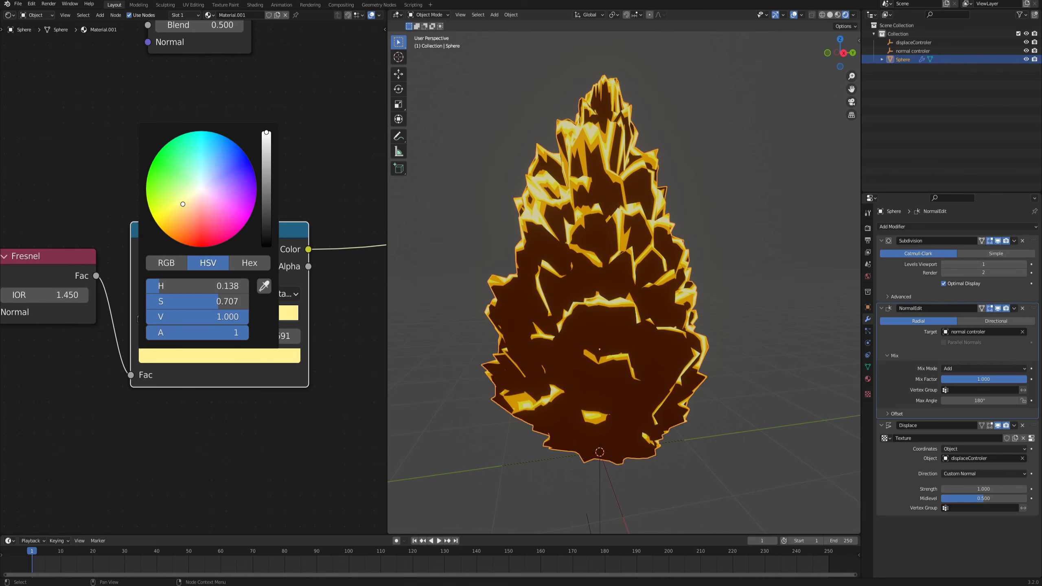
drag(166, 320, 226, 319)
- Move the Fresnel and ColorRamp nodes together farther away from the shader nodes
mouse_move(591, 283)
middle_down()
mouse_move(577, 302)
mouse_move(601, 279)
middle_up()
middle_drag(594, 366, 612, 372)
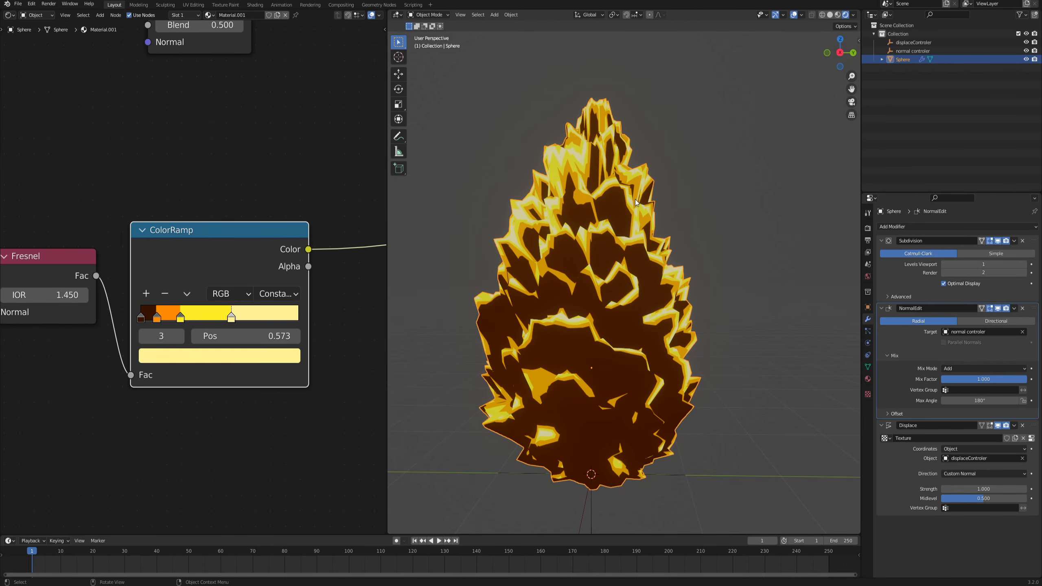
scroll(508, 199, up, 2)
middle_drag(639, 258, 594, 258)
scroll(88, 240, down, 7)
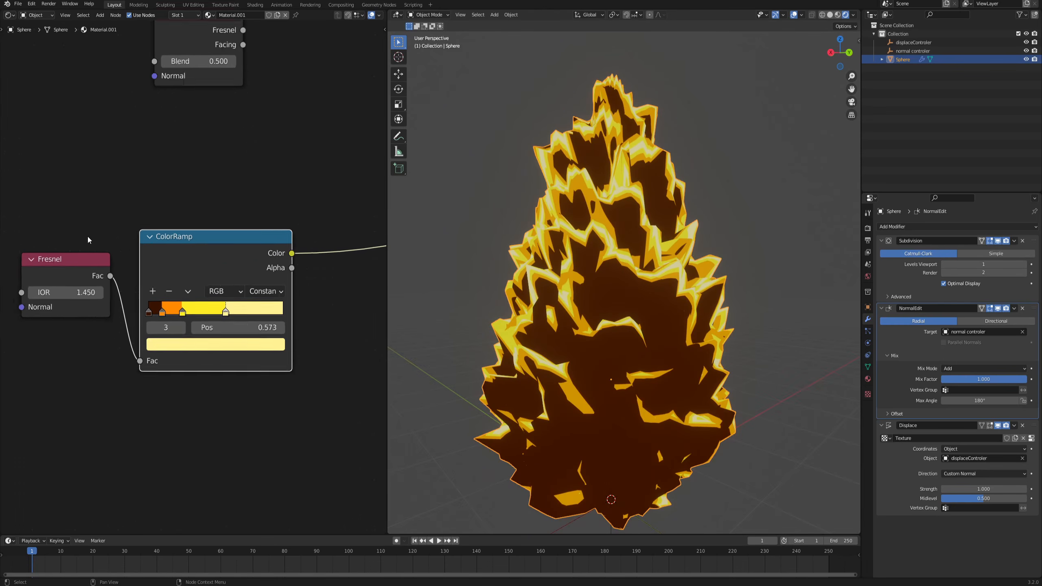
middle_drag(116, 219, 127, 219)
drag(113, 212, 229, 306)
key(g)
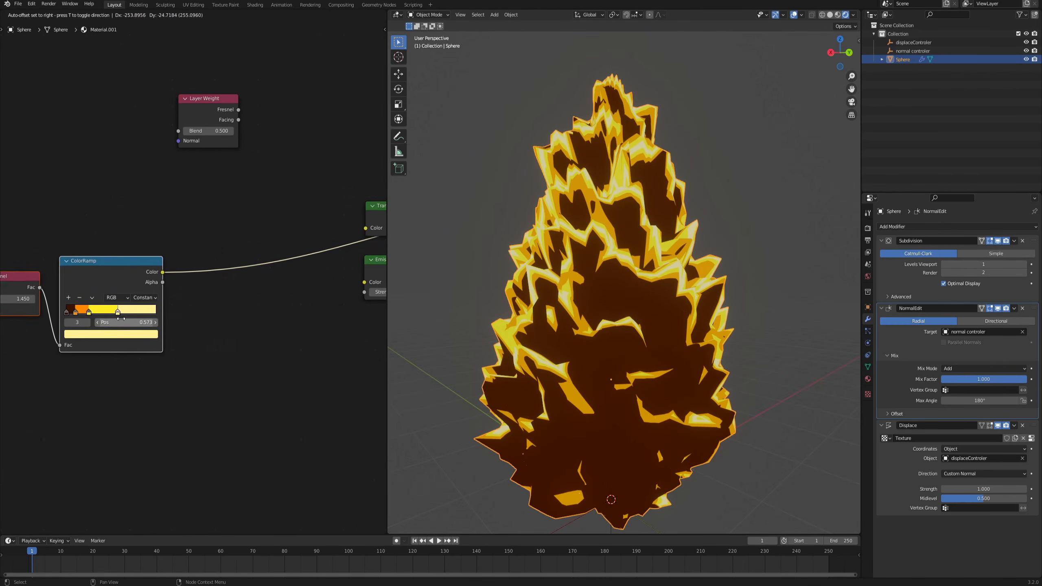
click(102, 324)
- Connect the ColorRamp's Color output to the Emission colour and preview the Mix Shader on the sphere
click(205, 246)
middle_drag(159, 272, 102, 270)
drag(102, 273, 307, 280)
scroll(283, 280, right, 5)
ctrl+shift+click(320, 225)
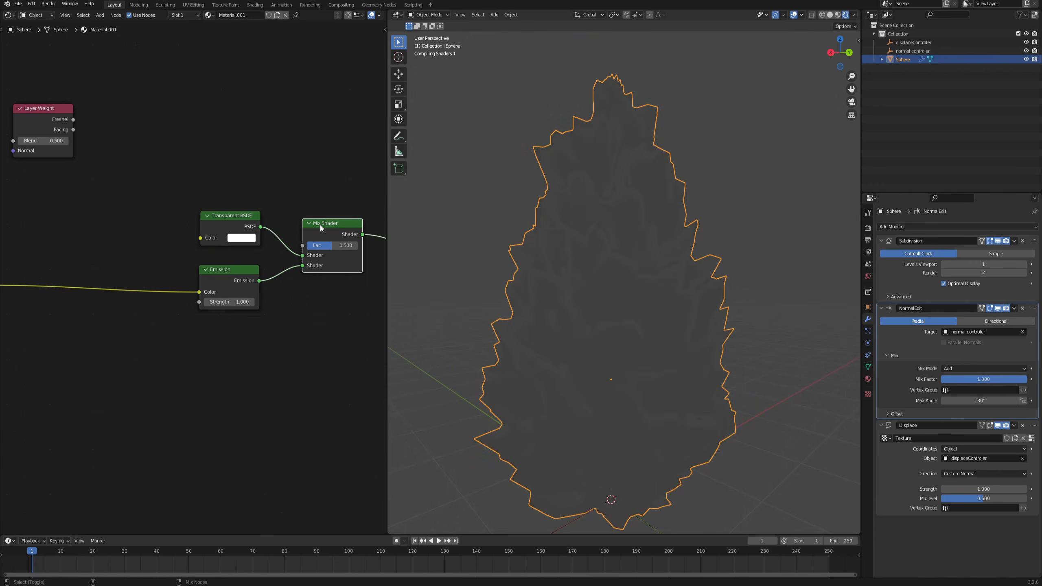
middle_drag(513, 259, 610, 195)
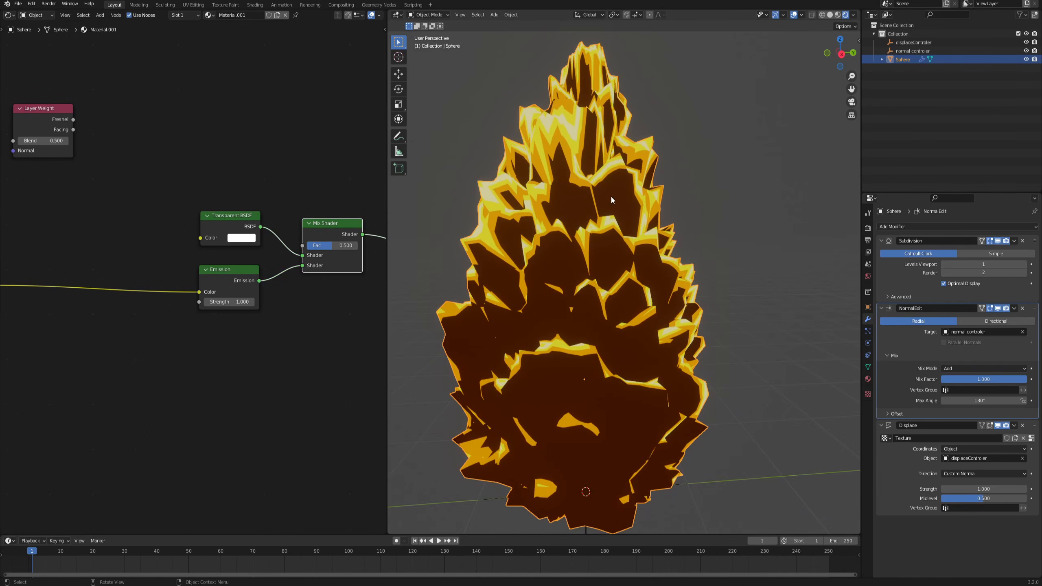
middle_drag(571, 231, 586, 243)
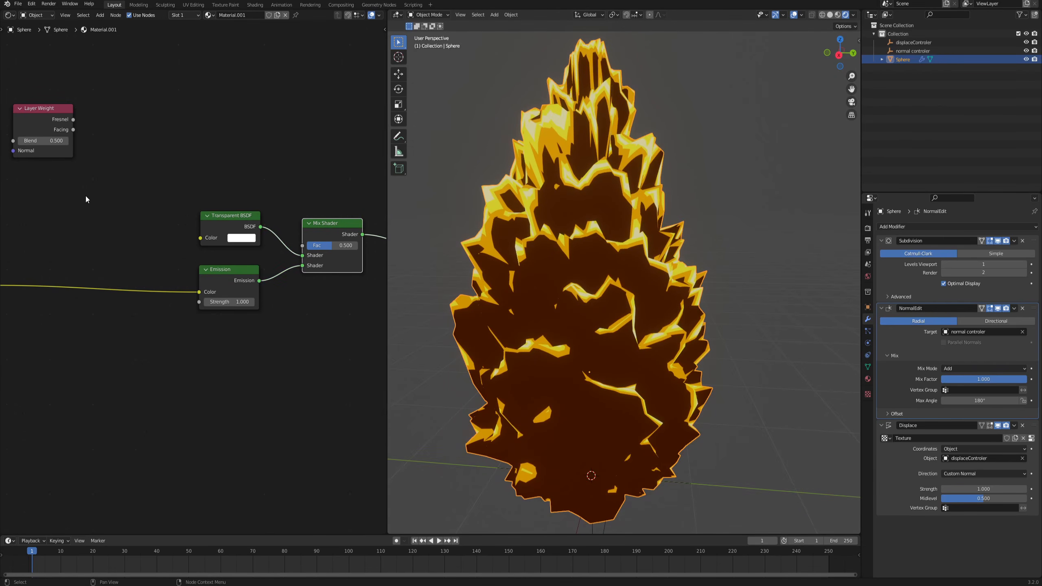
- Set the material's blend mode to Alpha Blend and enable Backface Culling
middle_drag(86, 200, 126, 200)
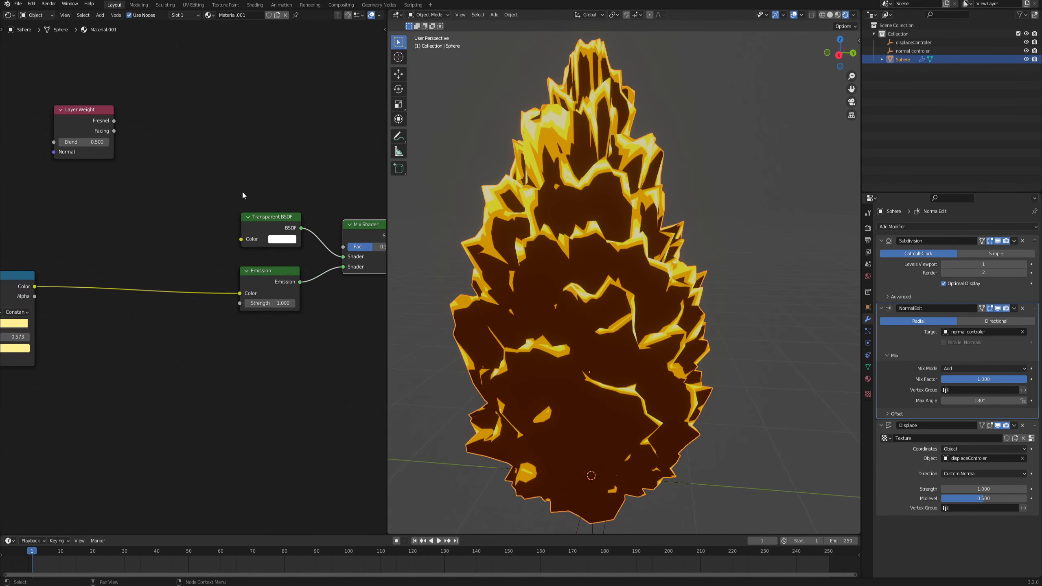
click(868, 379)
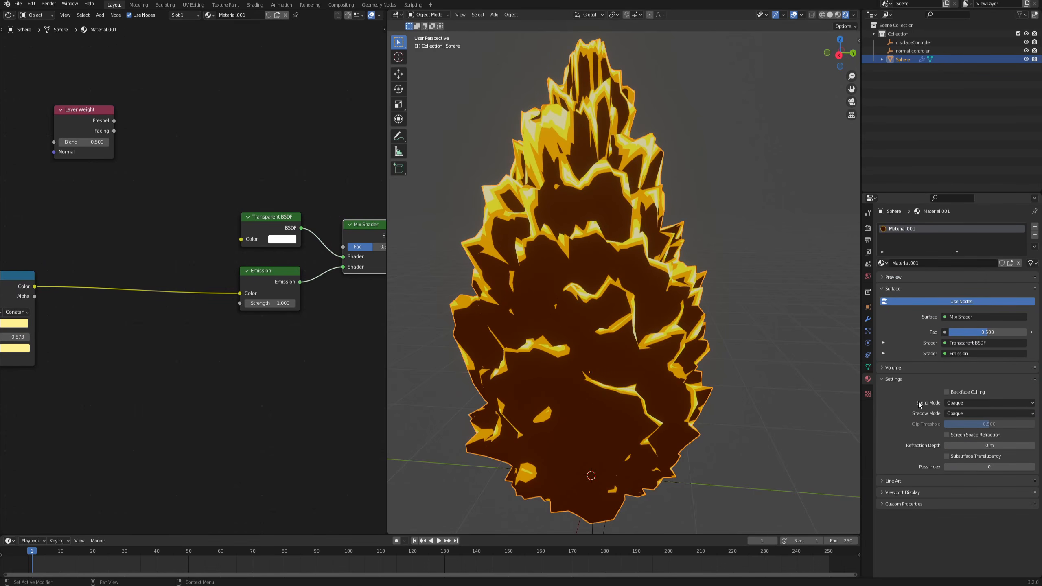
click(970, 405)
click(975, 442)
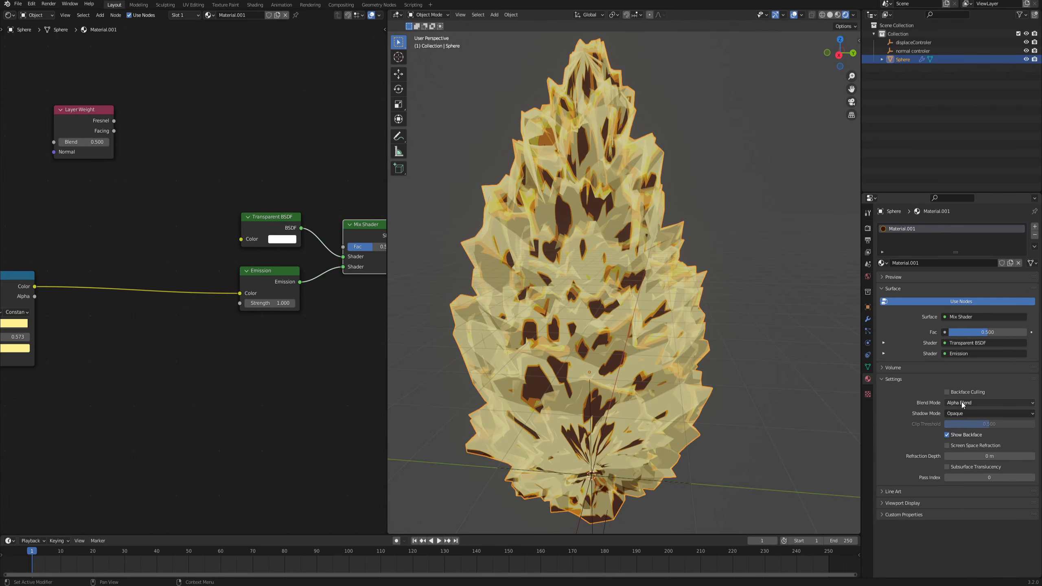
middle_drag(689, 411, 660, 414)
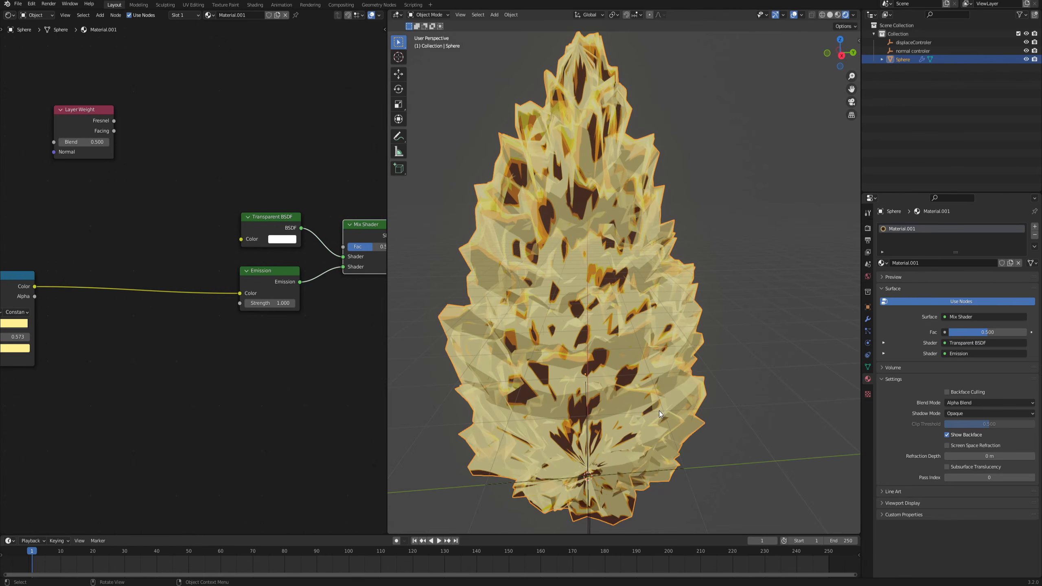
click(947, 392)
middle_drag(660, 341, 697, 270)
- Nudge the Transparent BSDF and Emission nodes away from the Mix Shader, and reposition the Layer Weight node above the Fresnel node
middle_drag(332, 210, 299, 208)
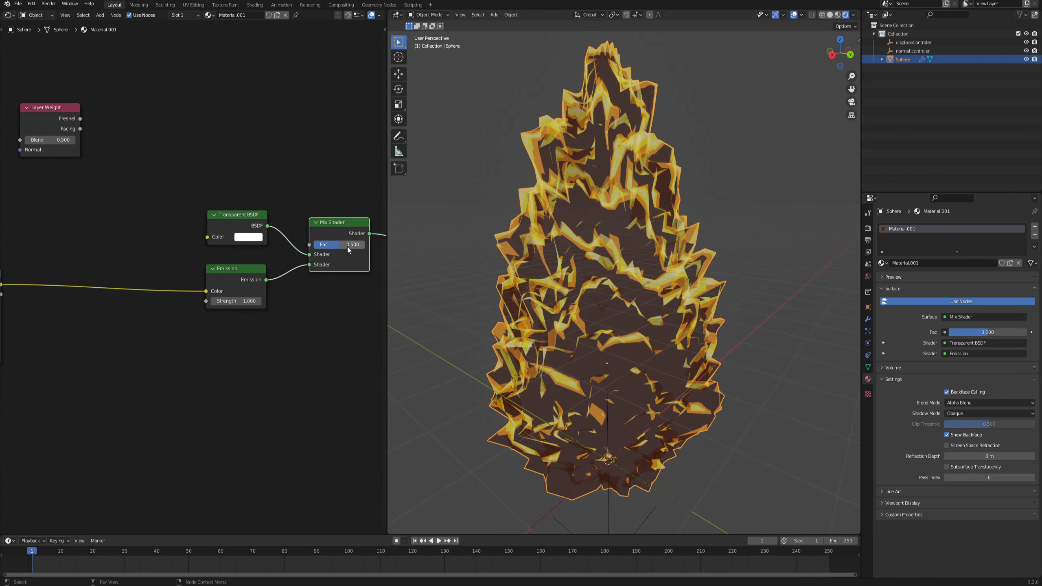
drag(226, 219, 220, 216)
drag(227, 280, 218, 277)
middle_drag(118, 179, 278, 201)
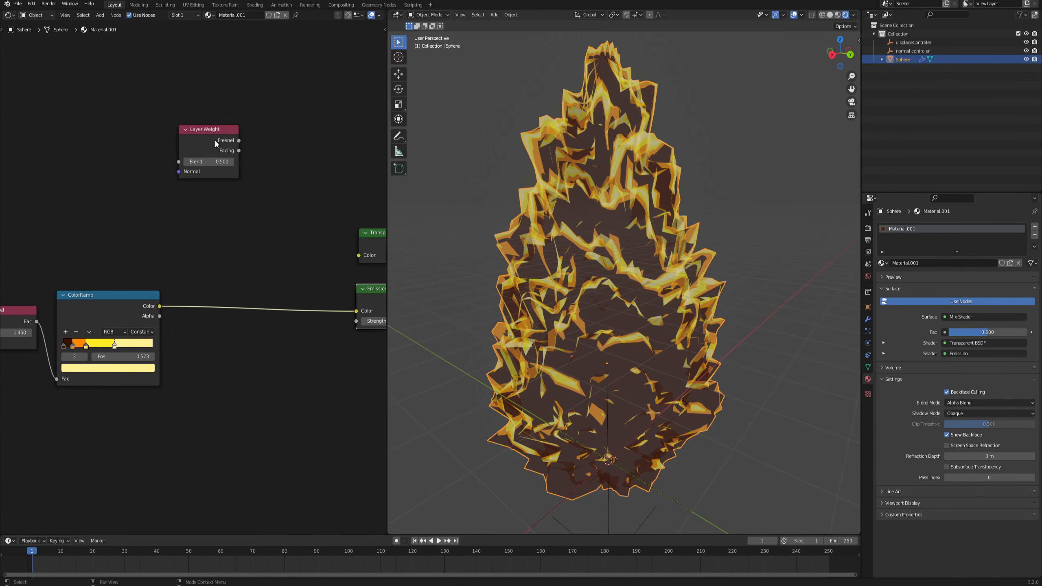
drag(243, 124, 100, 137)
middle_drag(101, 136, 184, 179)
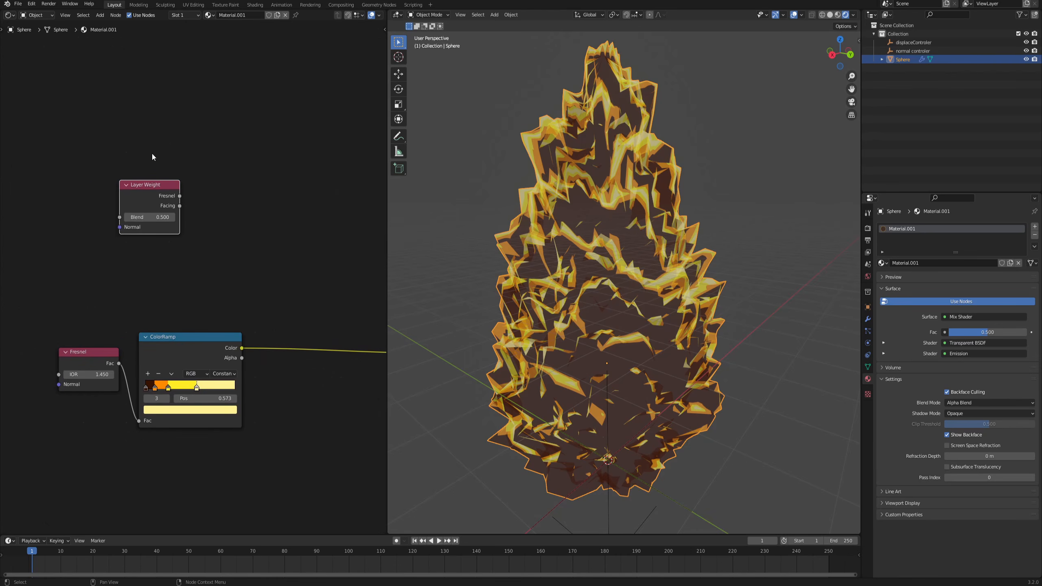
drag(142, 186, 201, 233)
- Add a ColorRamp fed by the Layer Weight's Facing output and preview it on the sphere
key(F3)
text(col)
key(Return)
click(200, 146)
ctrl+shift+click(237, 158)
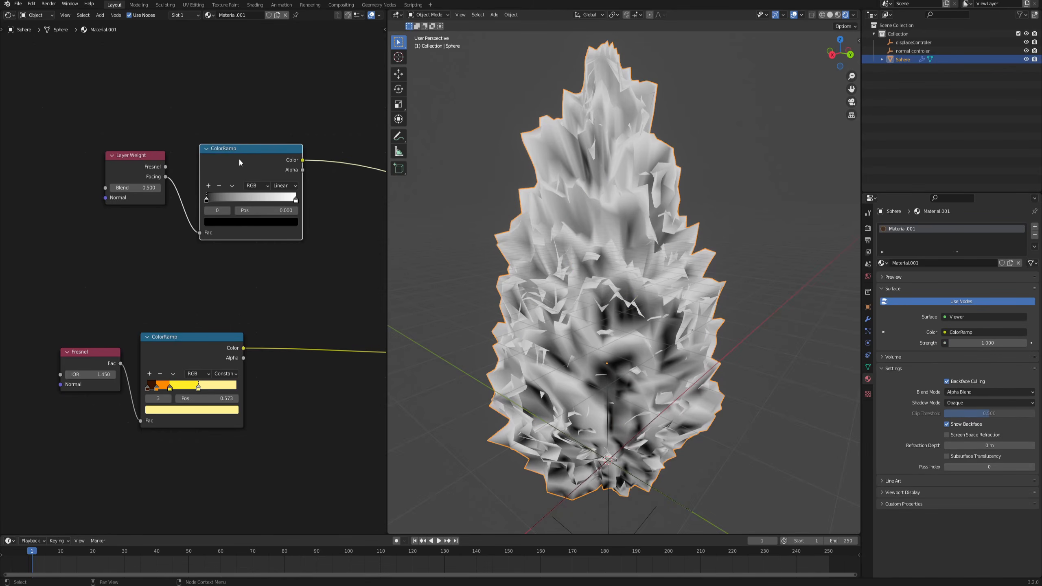
- Set the Layer Weight ColorRamp to B-Spline interpolation, with the black stop at about 0.873 and the white stop at about 0.986
scroll(238, 158, up, 2)
middle_drag(250, 156, 216, 213)
click(286, 209)
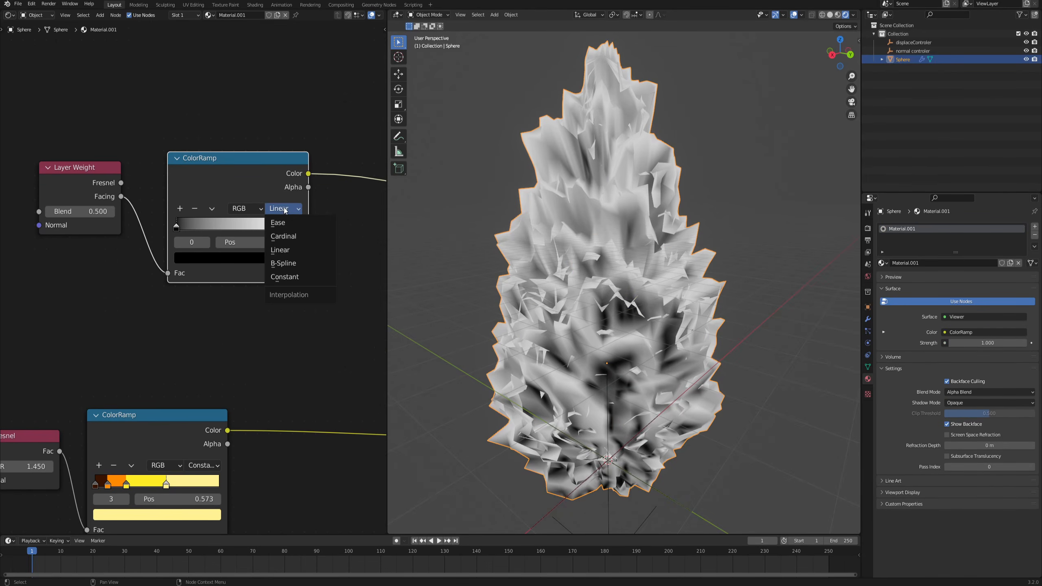
click(285, 262)
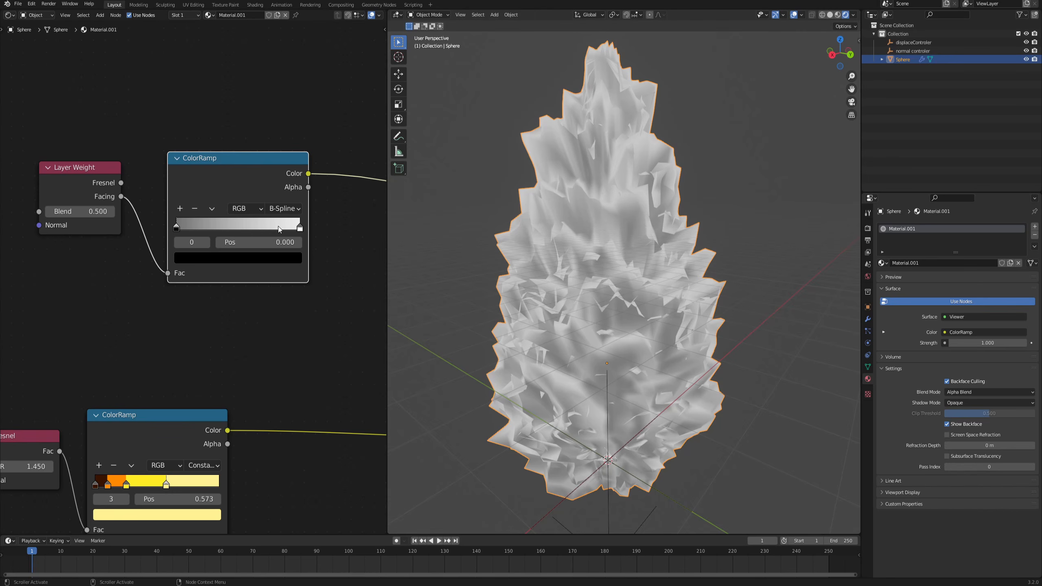
drag(181, 227, 288, 224)
scroll(286, 225, up, 6)
middle_drag(280, 226, 249, 248)
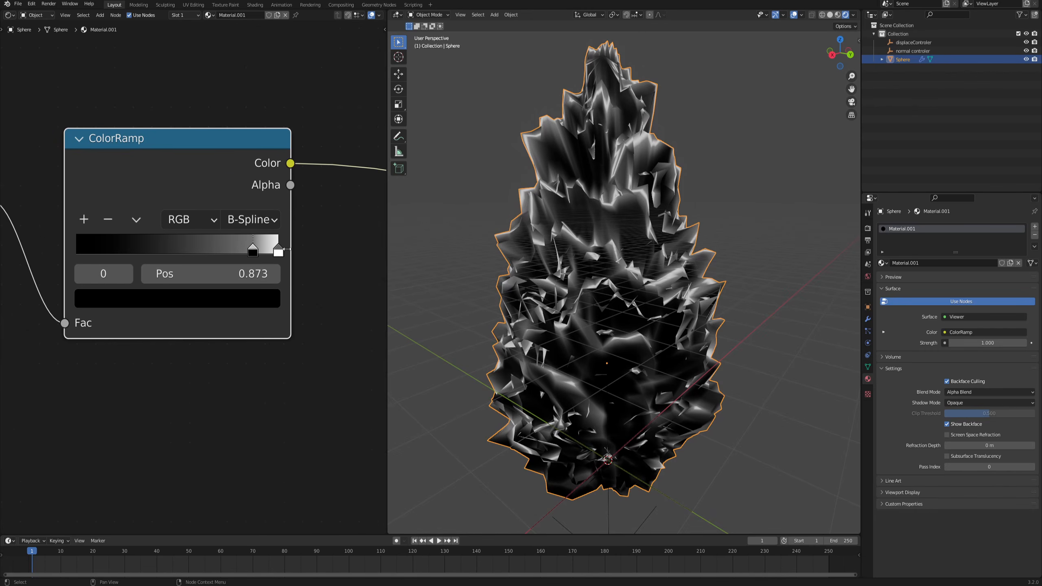
drag(279, 251, 278, 253)
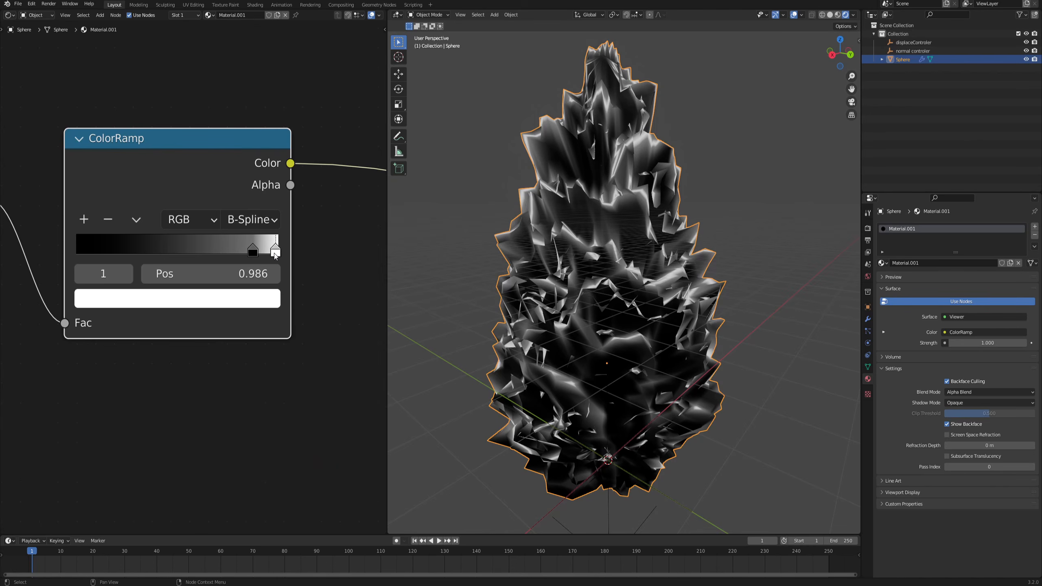
- Duplicate the Layer Weight ColorRamp above the original, feed it from the Layer Weight's Fresnel output and preview it on the sphere
scroll(186, 249, down, 4)
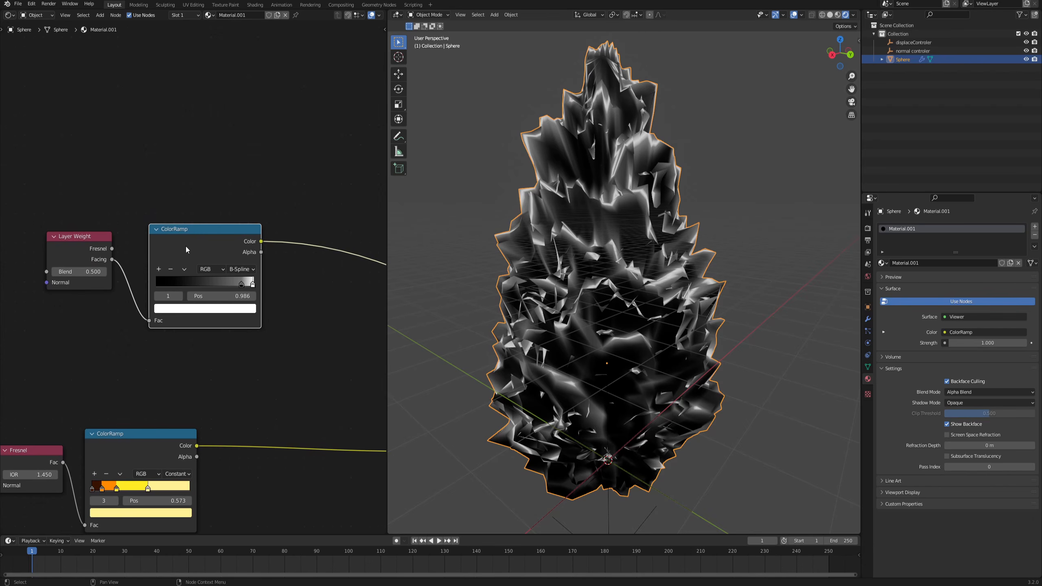
key(shift+d)
click(187, 119)
scroll(100, 211, up, 2)
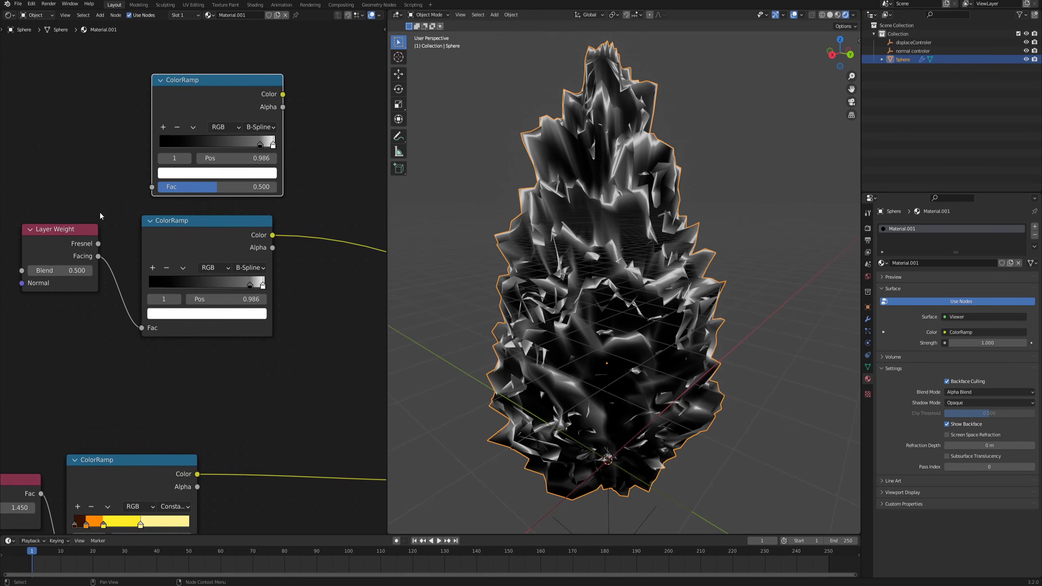
drag(111, 257, 116, 247)
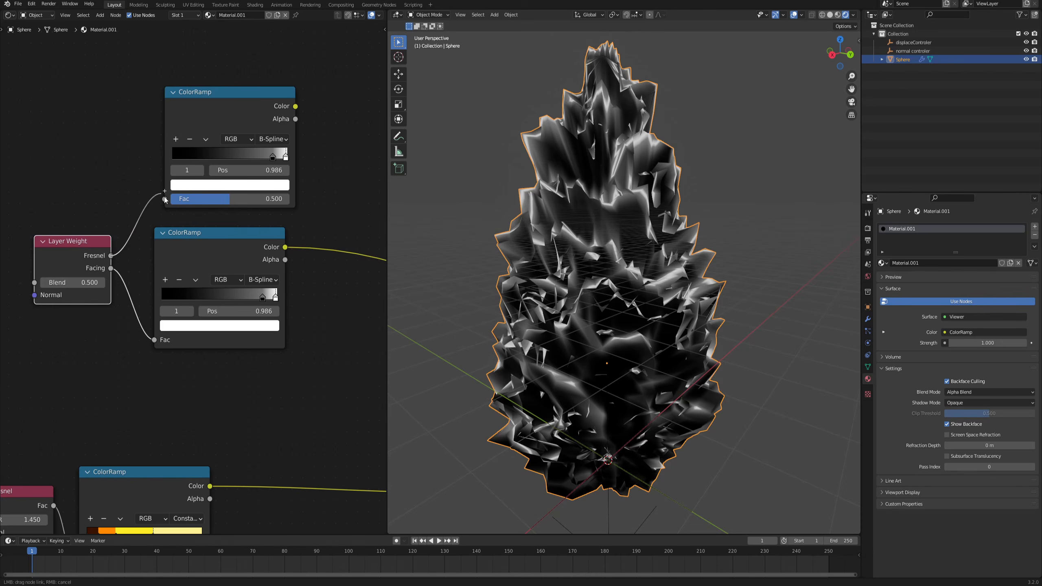
drag(166, 200, 164, 199)
ctrl+shift+click(213, 114)
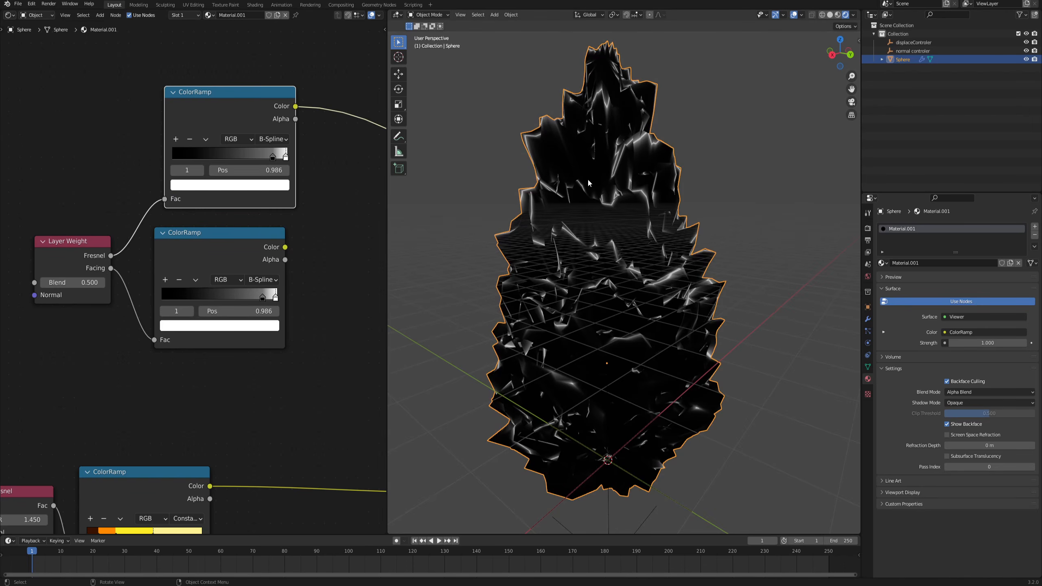
- Compare the previews of both Layer Weight ColorRamps and set the black stop of the Fresnel-fed ramp to about 0.450
ctrl+shift+click(211, 244)
ctrl+shift+click(242, 106)
ctrl+shift+click(231, 244)
scroll(625, 182, up, 8)
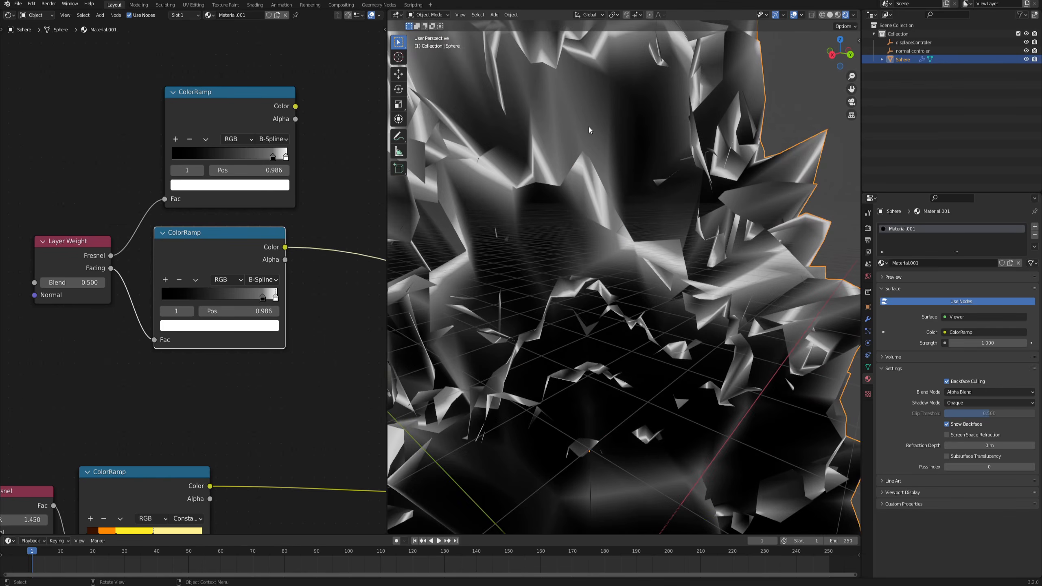
scroll(626, 182, down, 8)
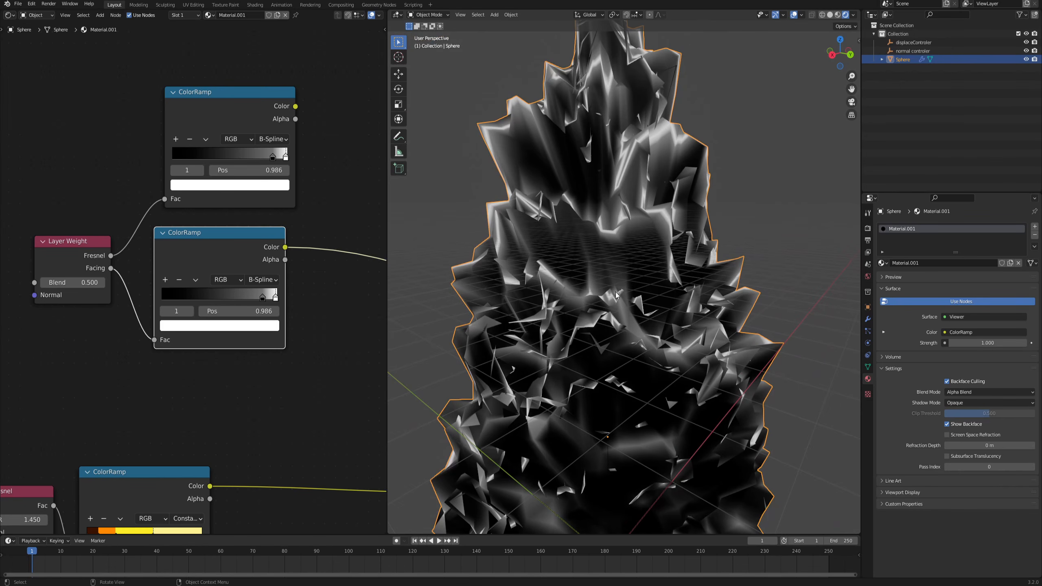
ctrl+shift+click(241, 115)
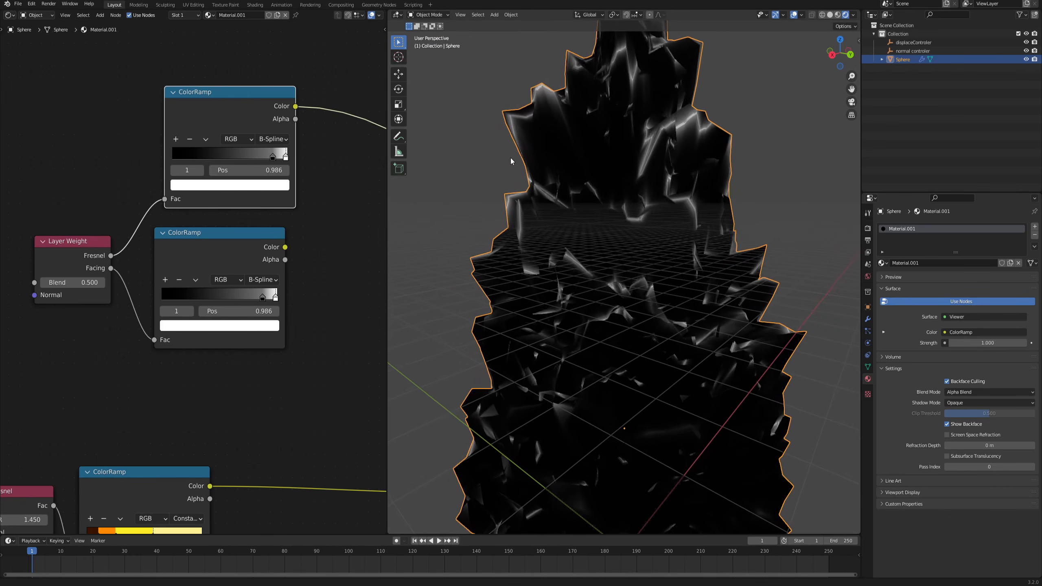
middle_drag(511, 158, 535, 116)
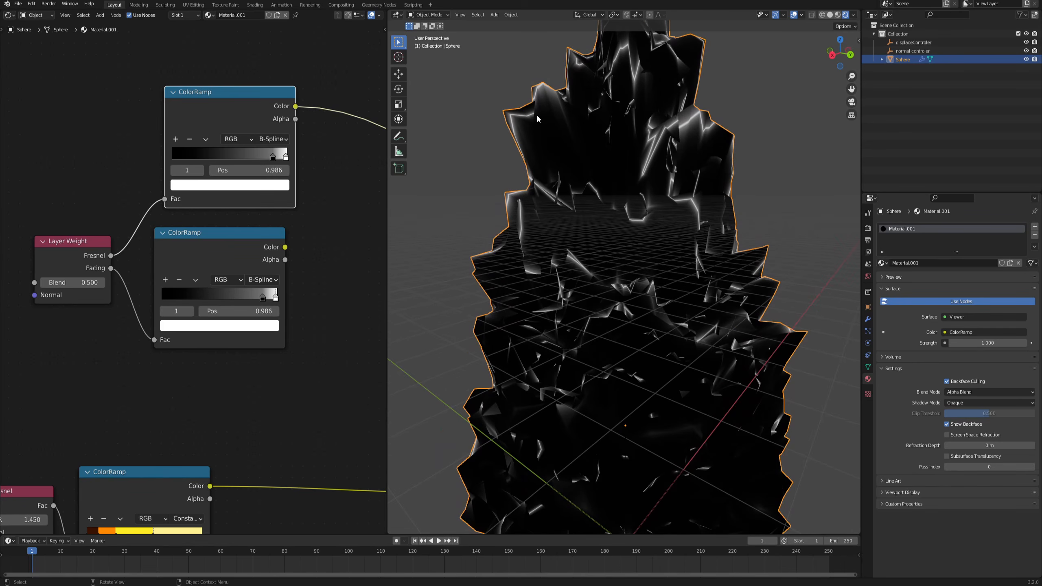
drag(271, 157, 216, 158)
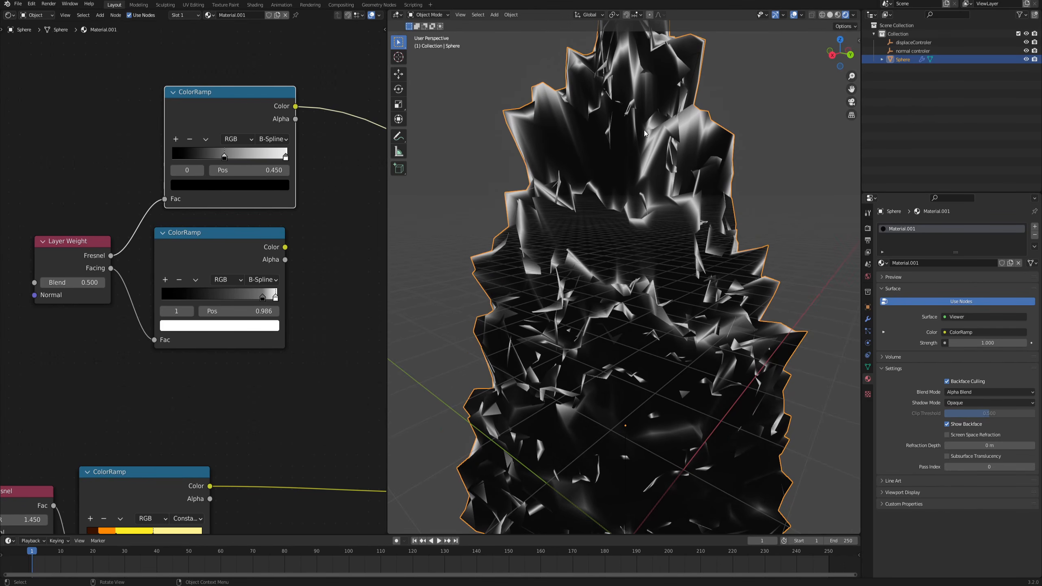
- Add a Math node and connect the Color outputs of both Layer Weight ColorRamps to its two Value inputs
scroll(204, 199, down, 2)
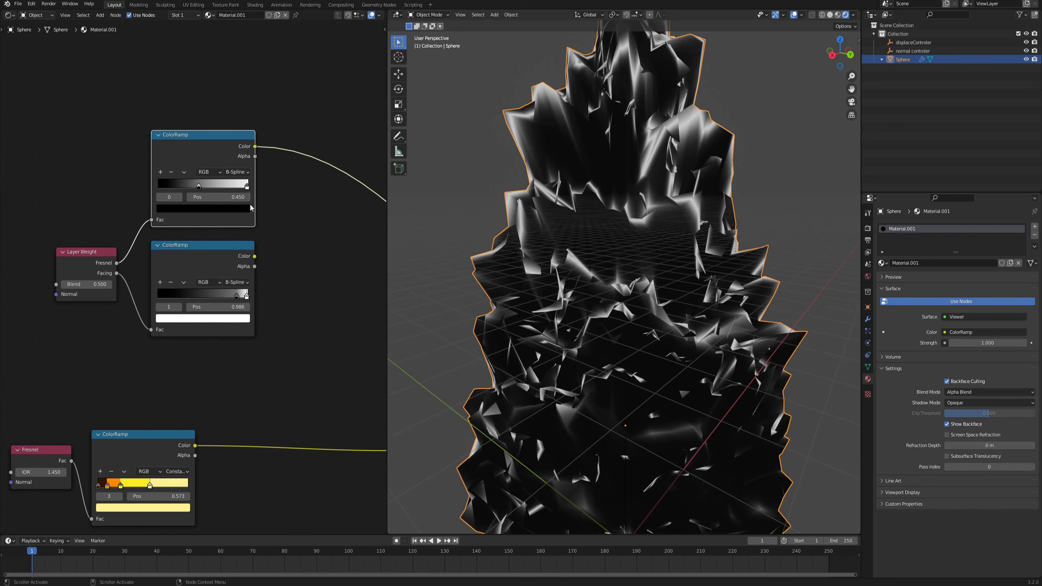
click(304, 212)
key(F3)
text(math)
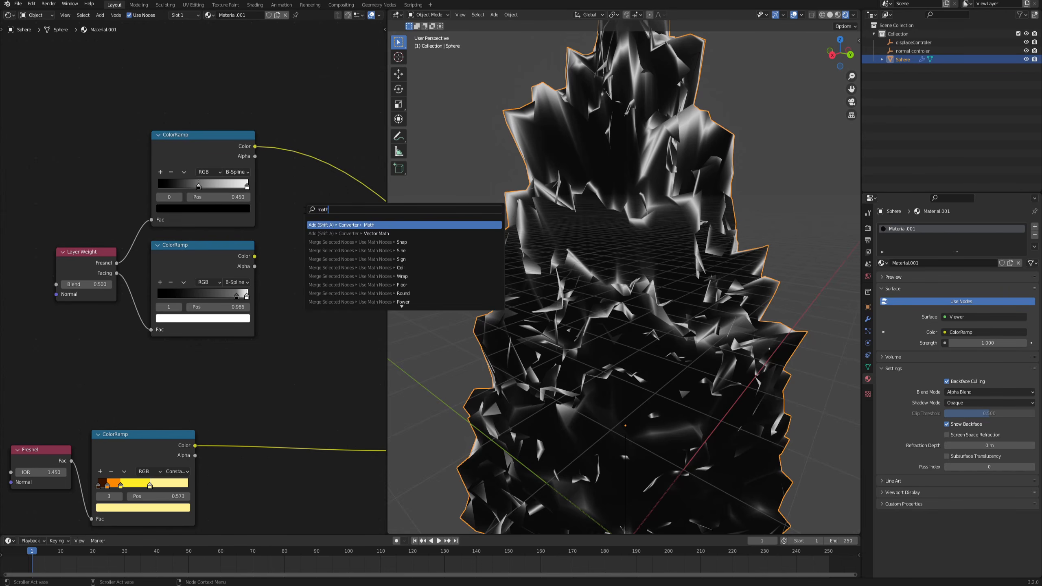
key(Return)
click(302, 201)
drag(255, 146, 301, 264)
- Preview the Add node's result on the sphere and enable Clamp on it
scroll(300, 235, up, 4)
middle_drag(300, 235, 210, 228)
ctrl+shift+click(244, 219)
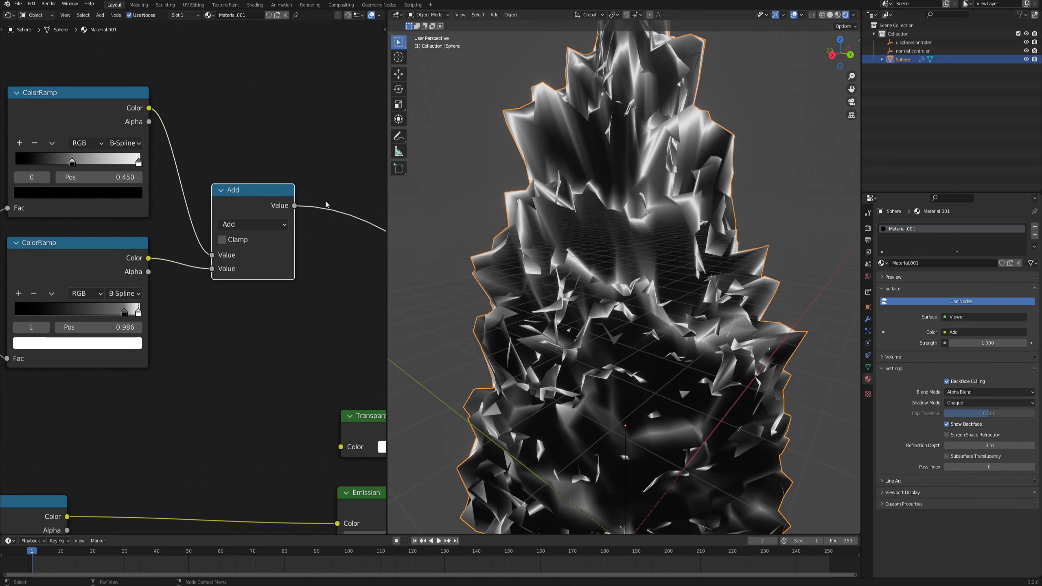
click(222, 241)
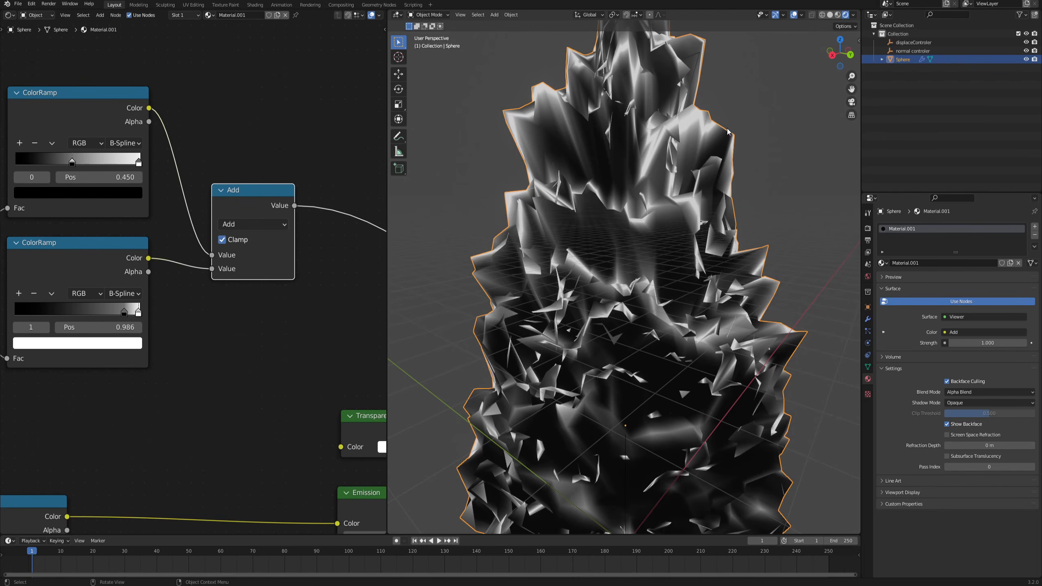
- Connect the Add node's Value to the Mix Shader's Fac and send the Mix Shader to the material output
scroll(237, 200, down, 5)
middle_drag(237, 201, 72, 155)
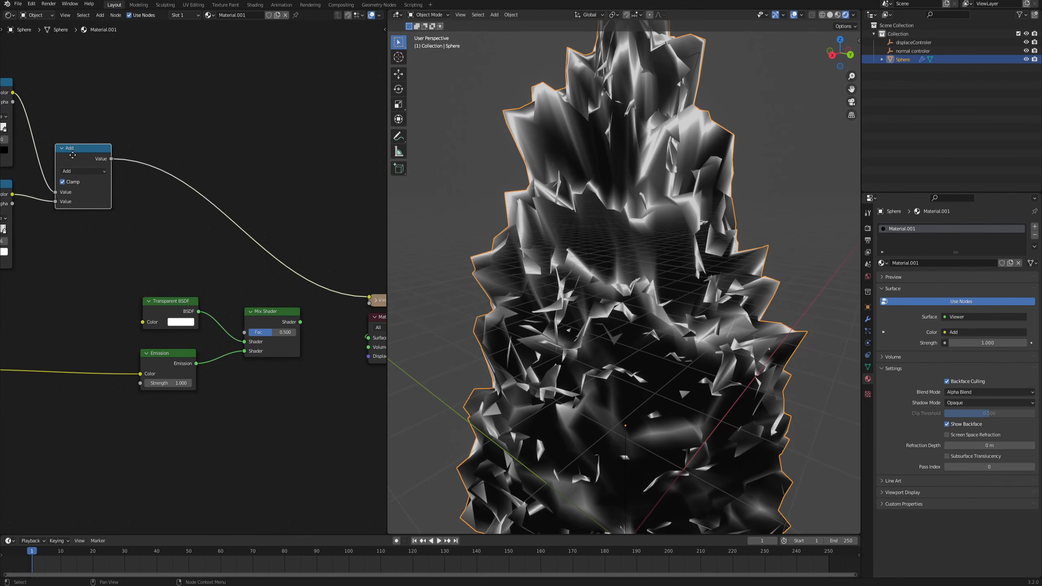
drag(111, 160, 245, 333)
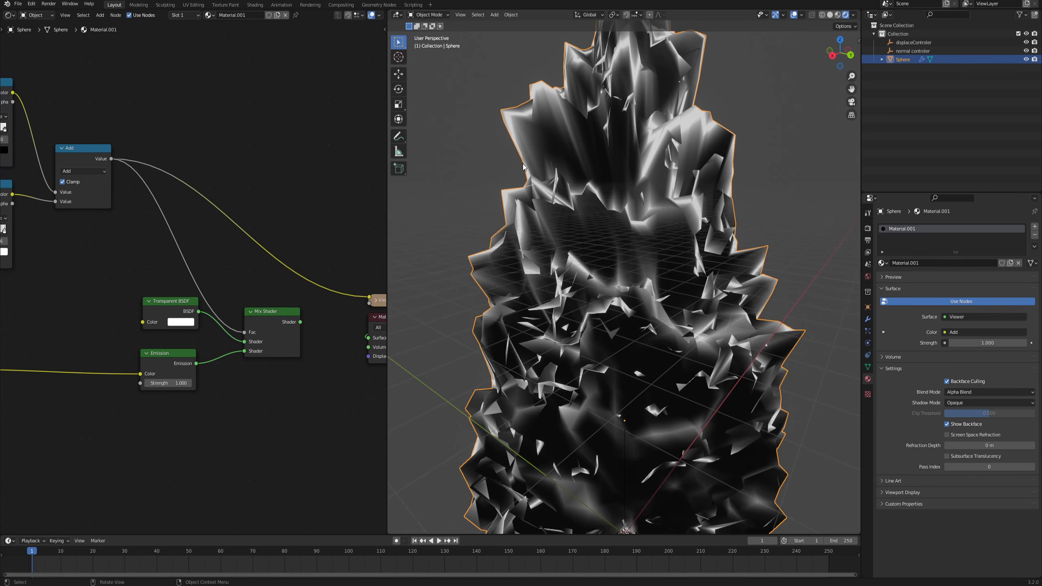
scroll(523, 166, down, 3)
middle_drag(676, 337, 640, 334)
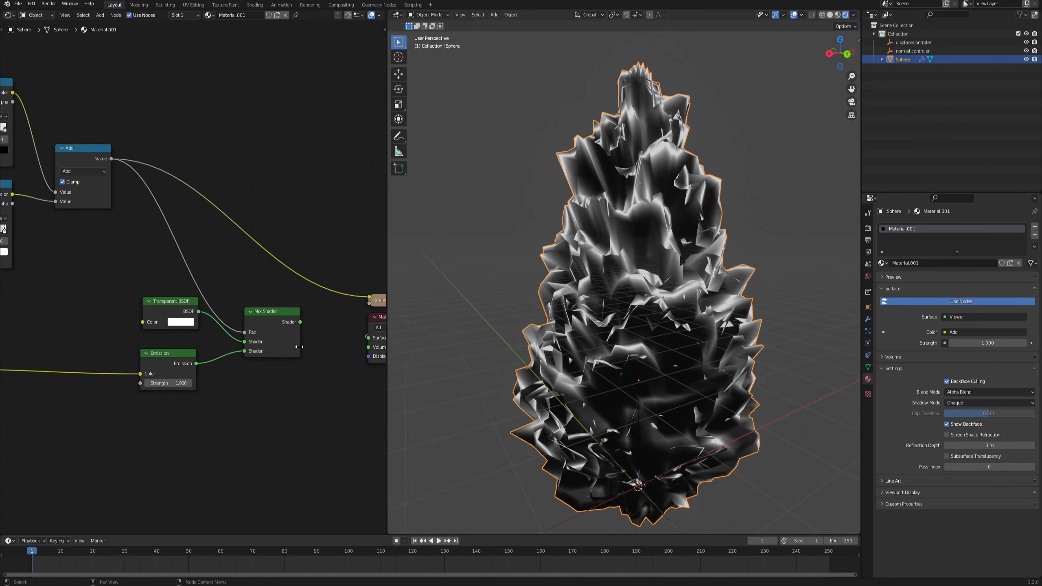
ctrl+shift+click(272, 324)
middle_drag(602, 240, 711, 274)
scroll(691, 268, up, 1)
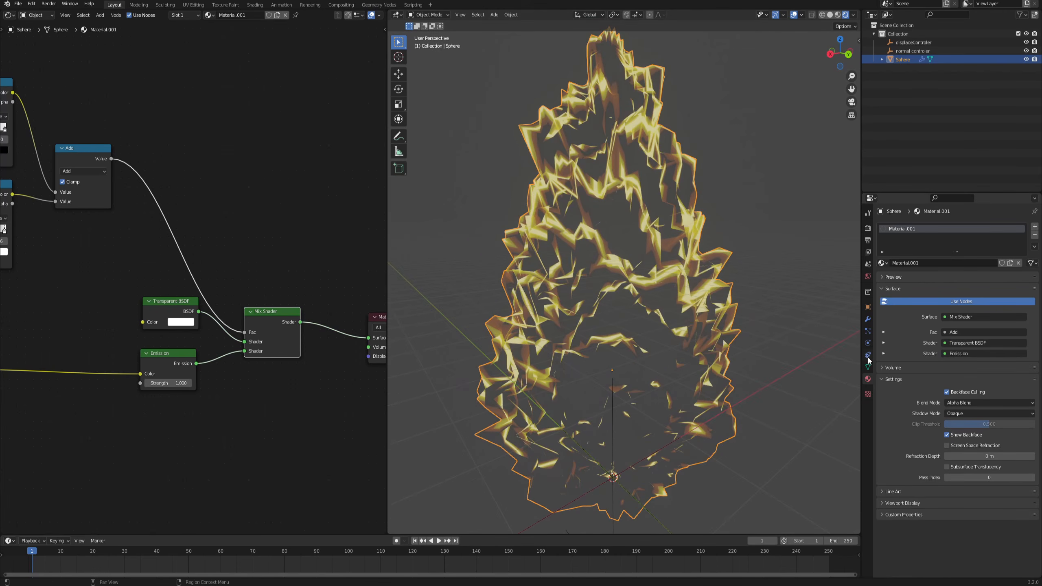
- Compare the aura with Backface Culling turned off and back on
click(947, 393)
middle_drag(690, 336, 645, 323)
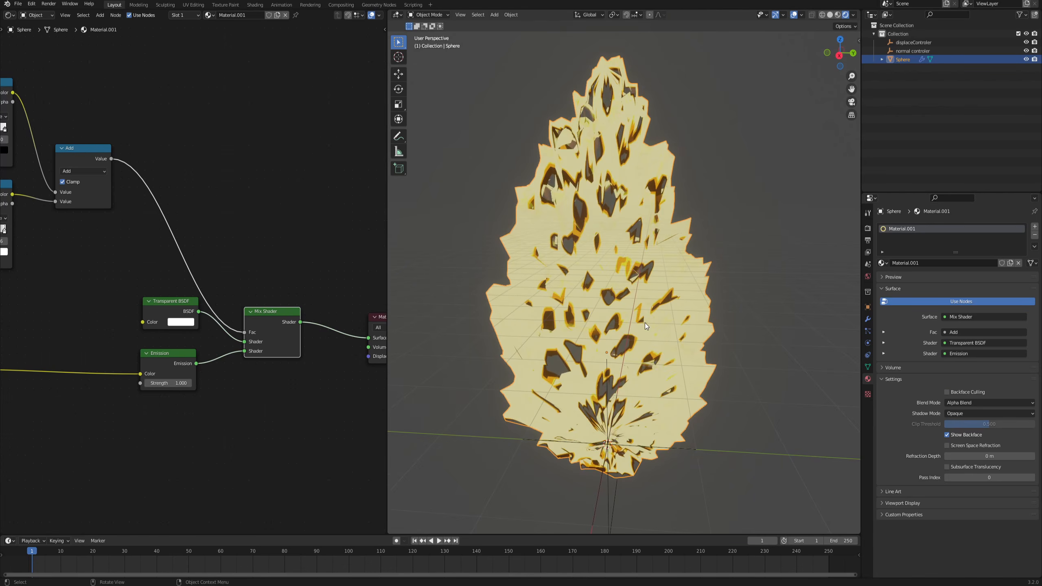
click(947, 393)
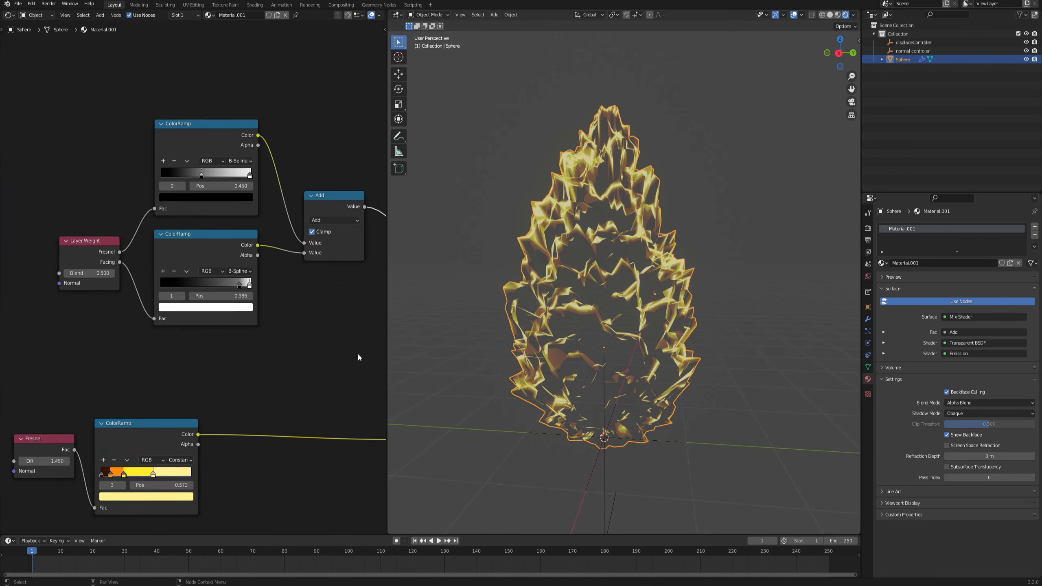
- Set the black stop to about 0.623 on the Fresnel-fed ColorRamp and about 0.718 on the Facing-fed ColorRamp
scroll(195, 298, up, 3)
scroll(207, 274, up, 2)
middle_drag(283, 317, 257, 329)
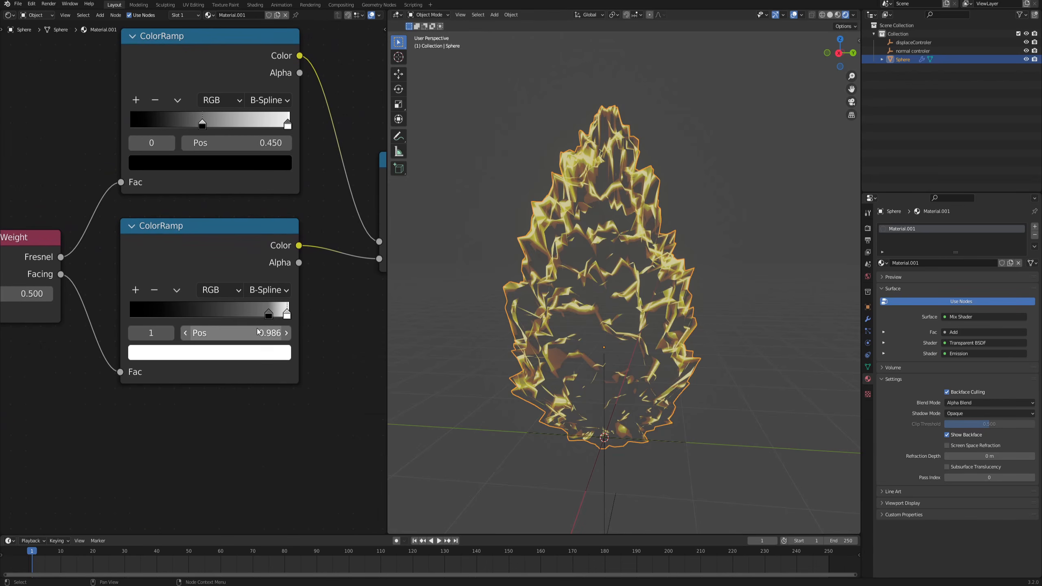
drag(268, 314, 217, 315)
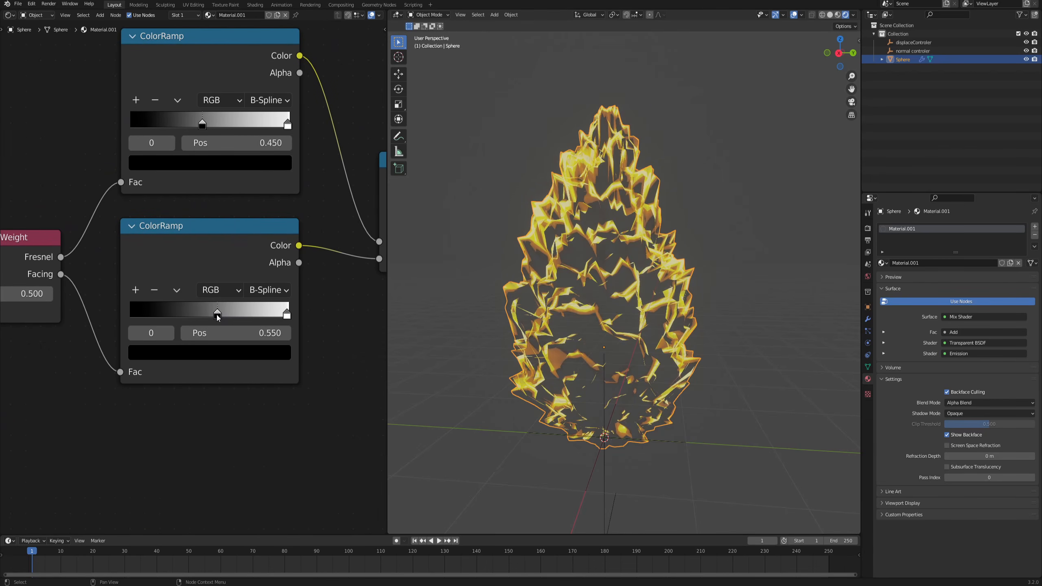
scroll(603, 265, up, 4)
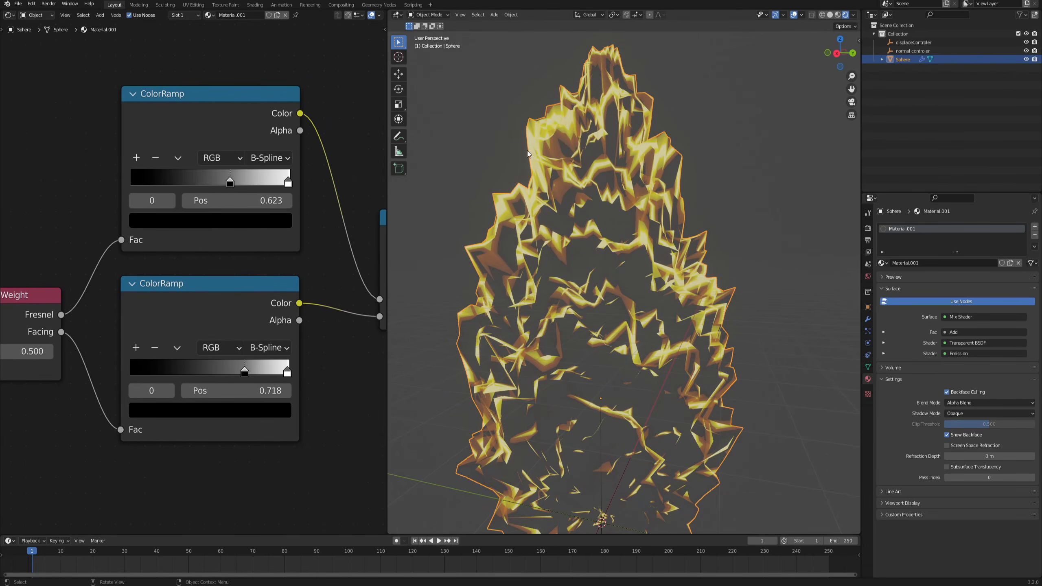
scroll(563, 157, down, 2)
scroll(563, 157, up, 3)
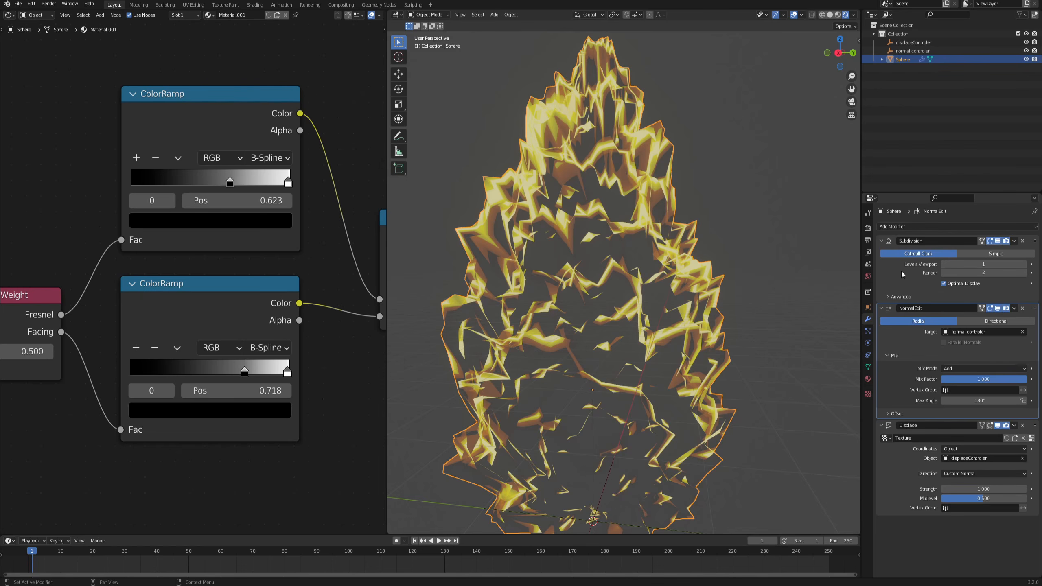
- Set the sphere's Subdivision modifier to 2 viewport levels
click(1025, 264)
scroll(604, 238, down, 1)
mouse_move(605, 234)
middle_down()
mouse_move(582, 243)
mouse_move(596, 239)
middle_up()
scroll(593, 242, up, 2)
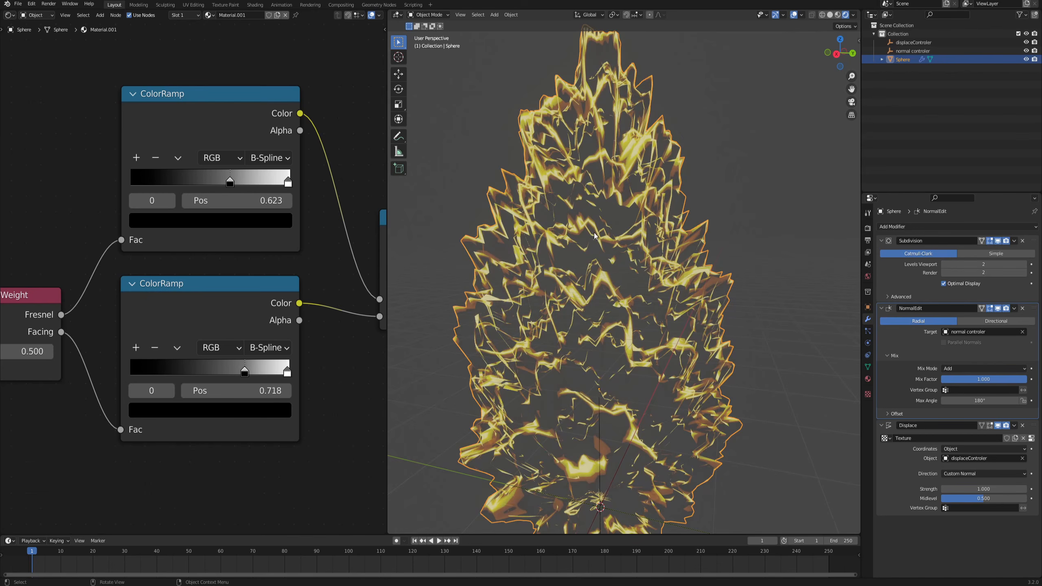
scroll(595, 235, down, 4)
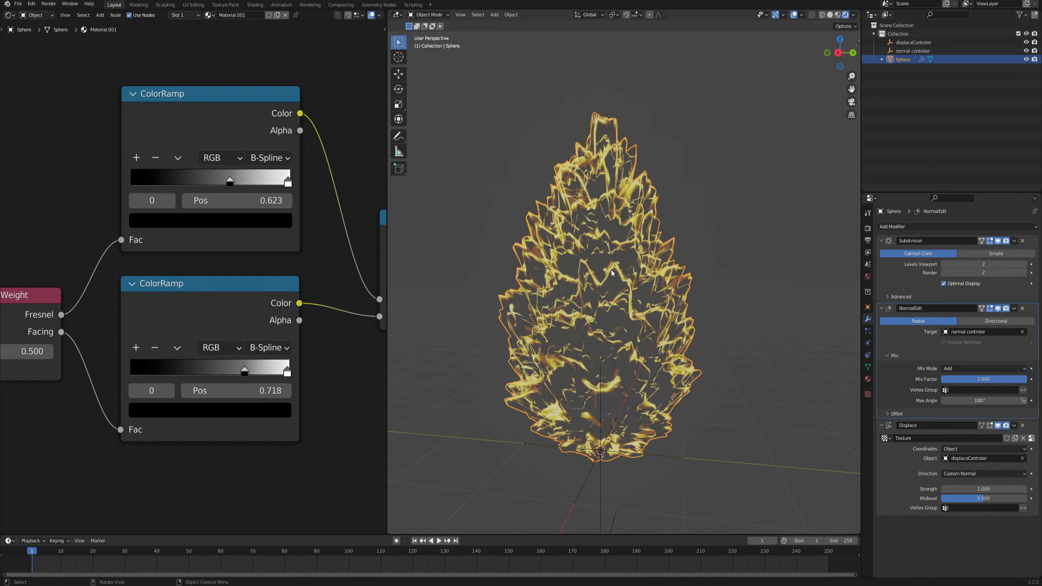
scroll(612, 271, up, 2)
- Scale up the displaceControler empty to make the sphere's displacement pattern larger
click(705, 211)
scroll(572, 217, up, 1)
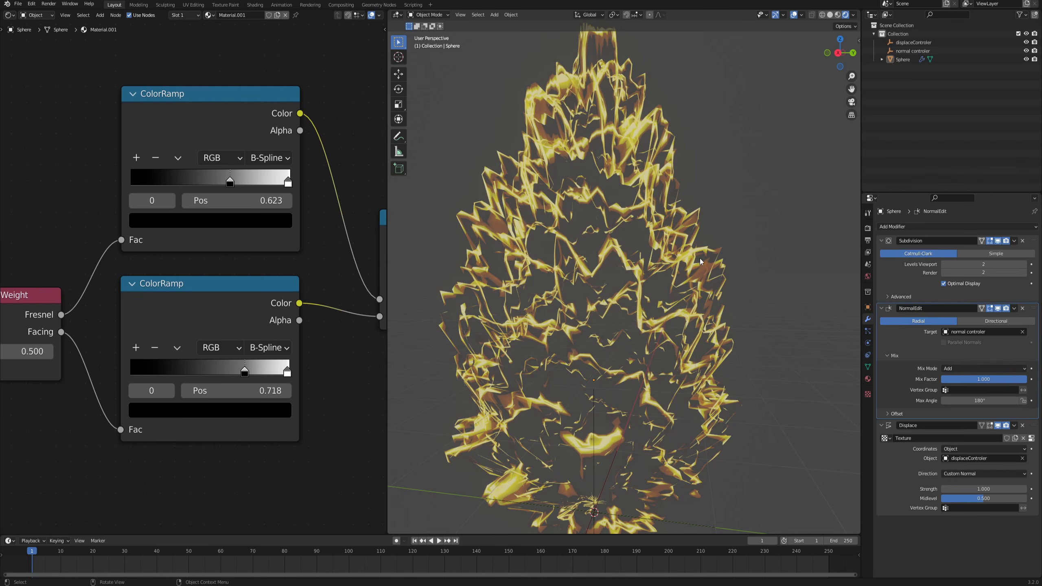
scroll(577, 182, down, 3)
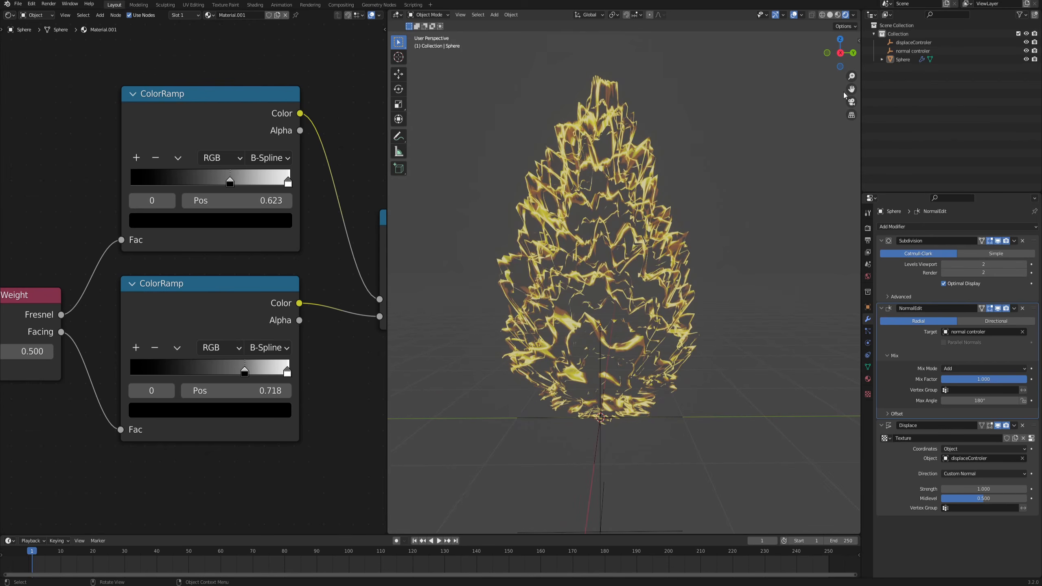
click(913, 42)
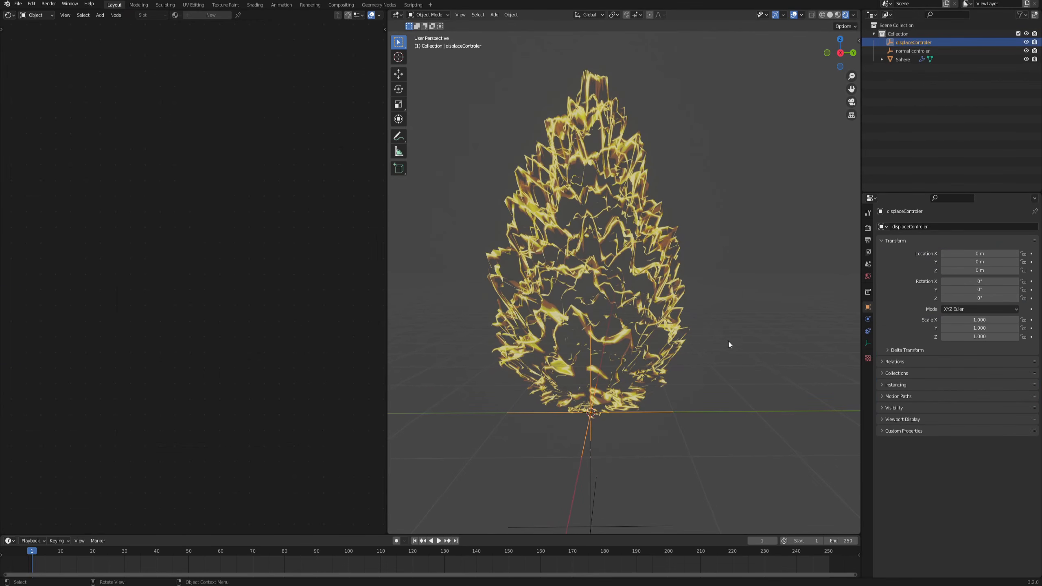
key(s)
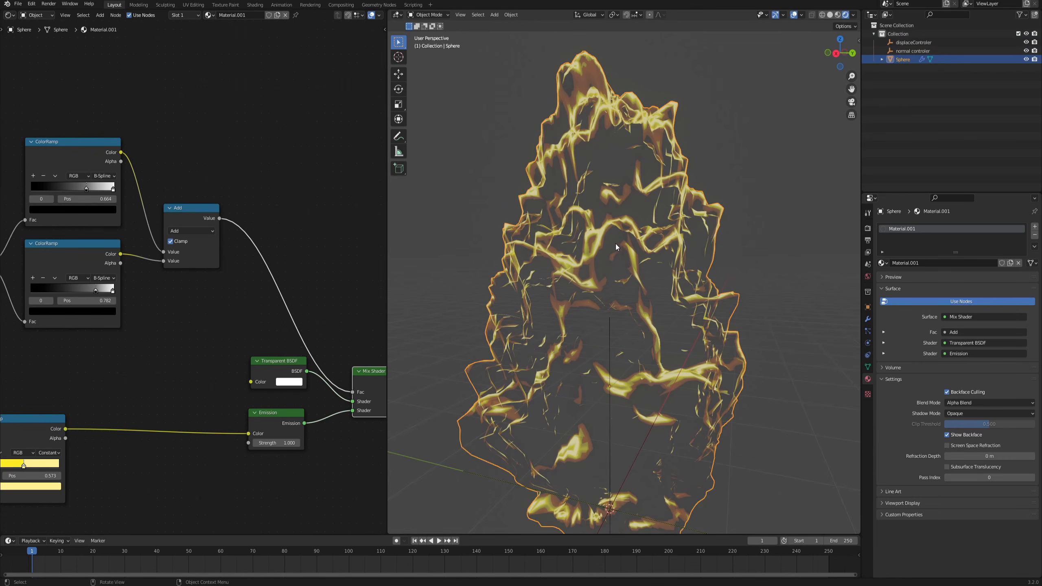
- Set the Emission node's strength to 10 in the sphere's material
scroll(612, 243, down, 1)
middle_drag(612, 244, 702, 274)
scroll(279, 504, up, 2)
middle_drag(279, 504, 234, 414)
scroll(191, 277, up, 1)
double_click(237, 354)
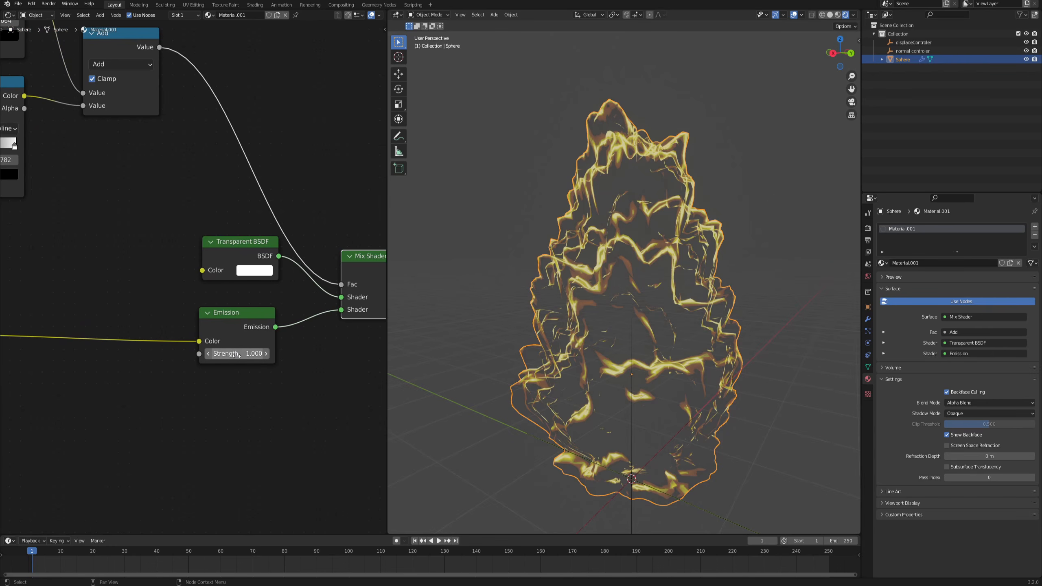
text(10)
key(Return)
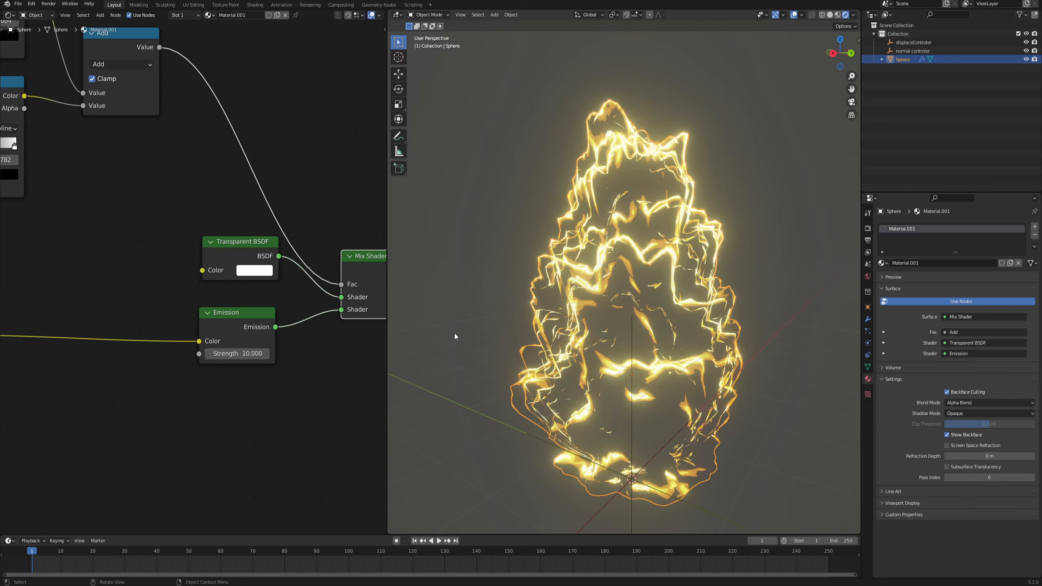
- Compare the aura's glow with Bloom turned off and back on in the render settings
click(867, 229)
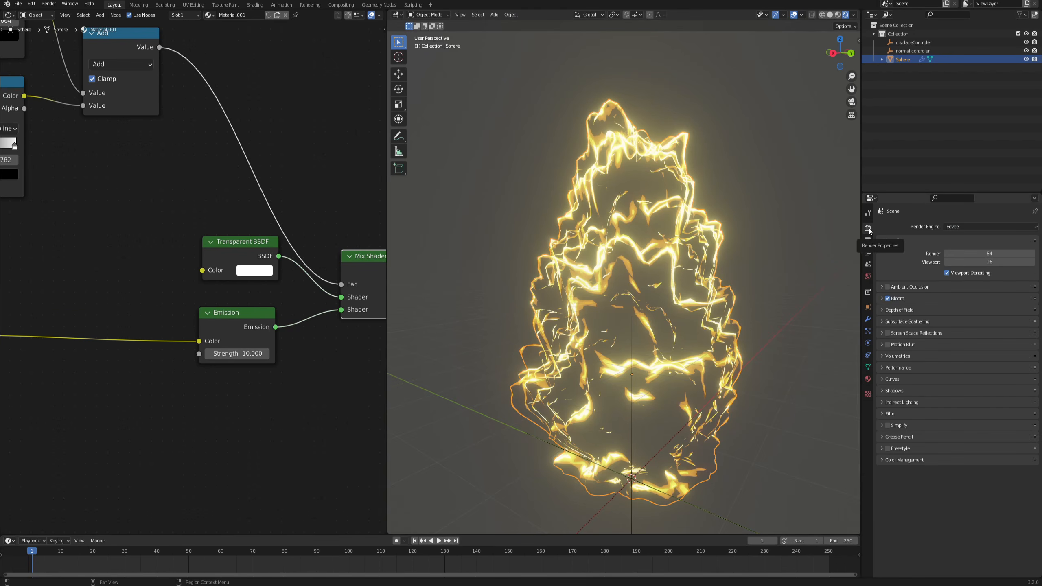
click(888, 298)
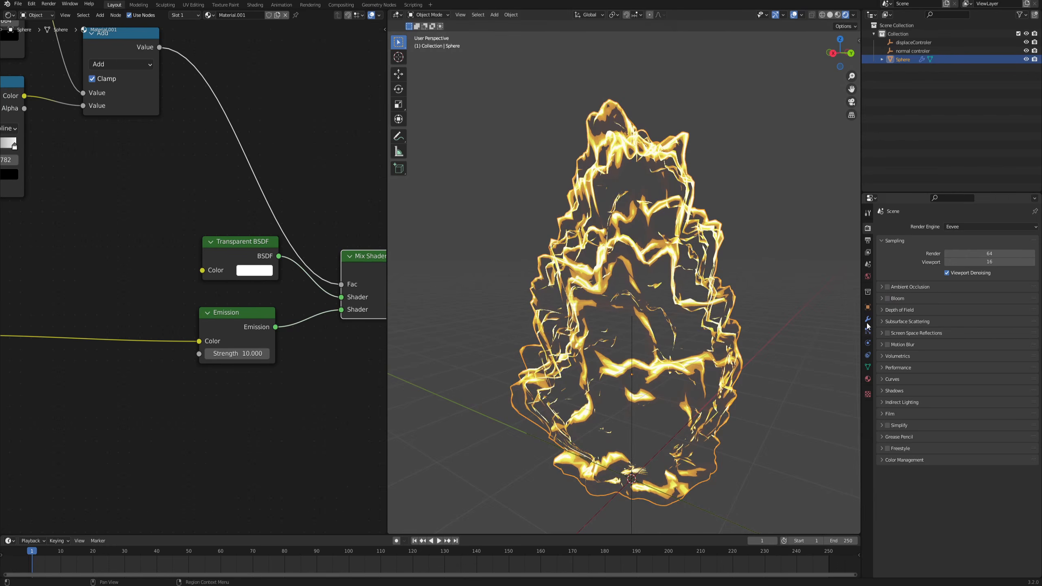
click(888, 298)
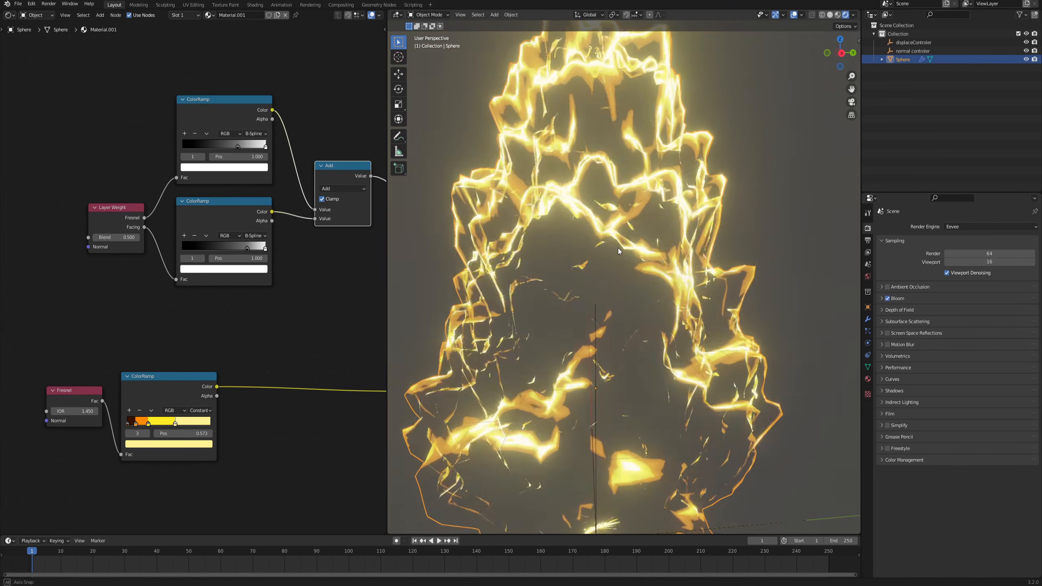
scroll(599, 240, down, 4)
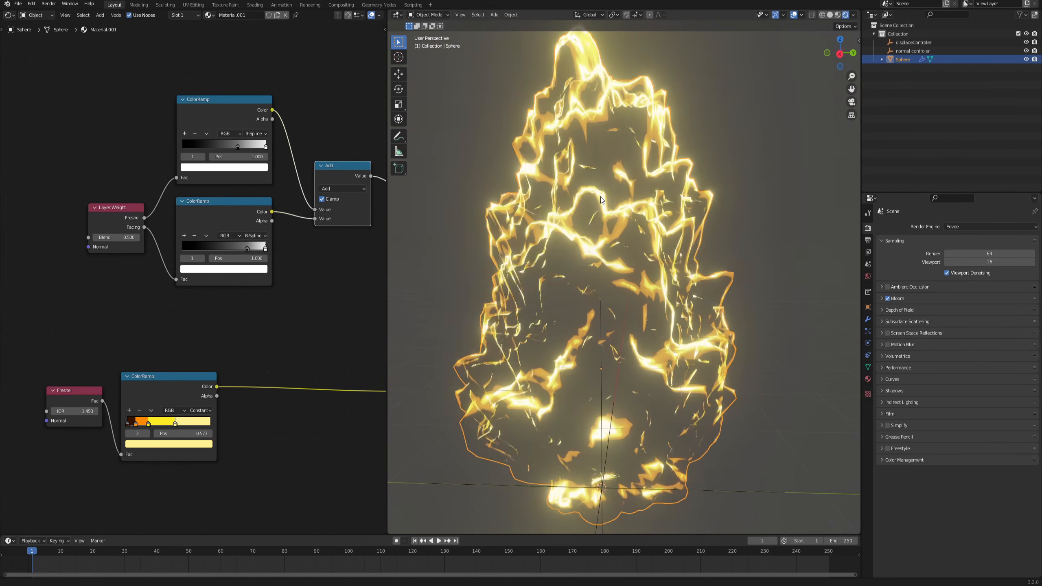
- Change the interpolation of the Fresnel-driven ColorRamp to B-Spline and inspect the softened aura colours
scroll(617, 326, up, 3)
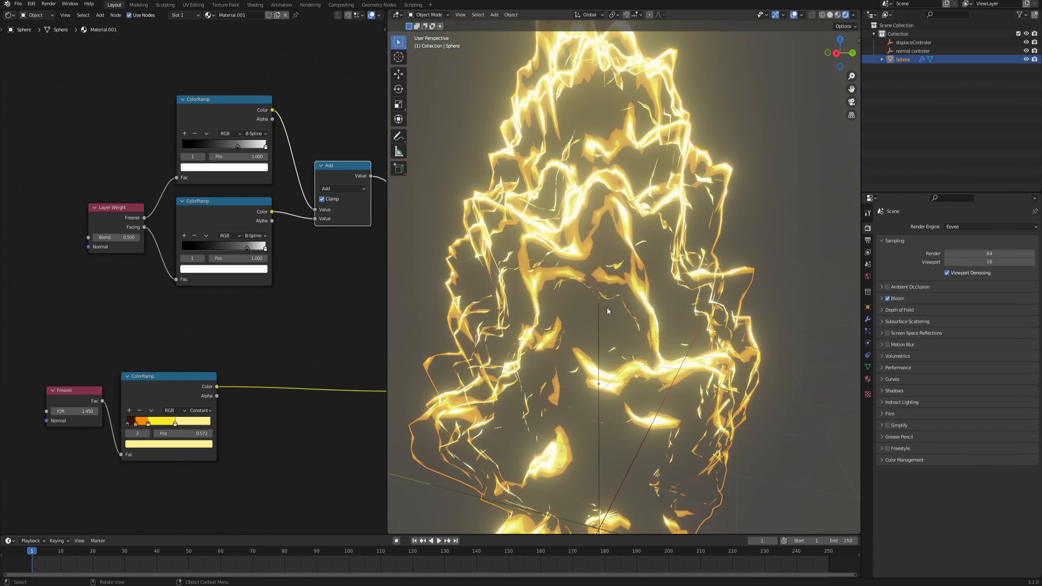
middle_drag(627, 278, 624, 284)
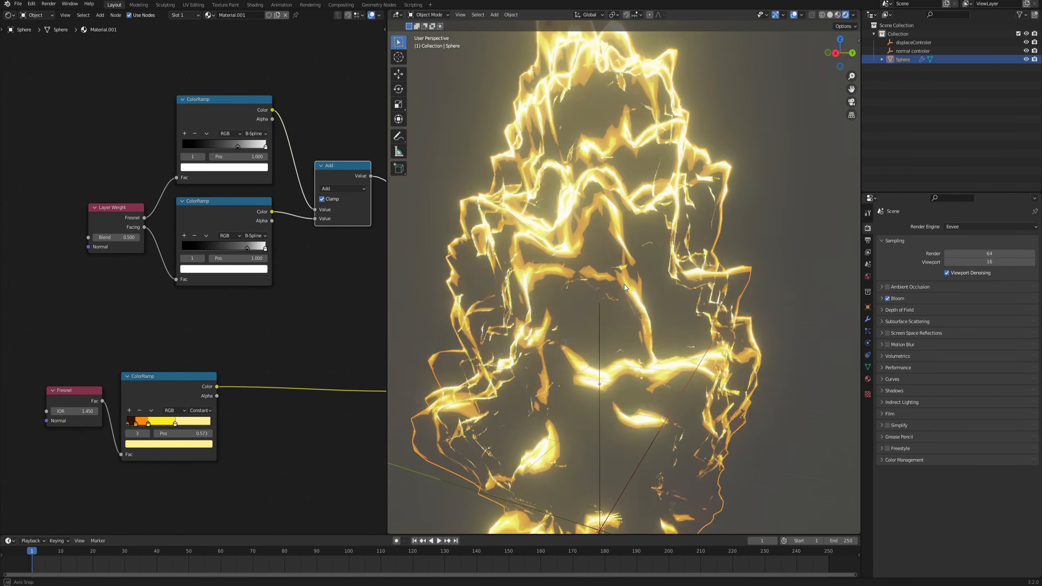
scroll(150, 396, up, 2)
scroll(207, 306, up, 1)
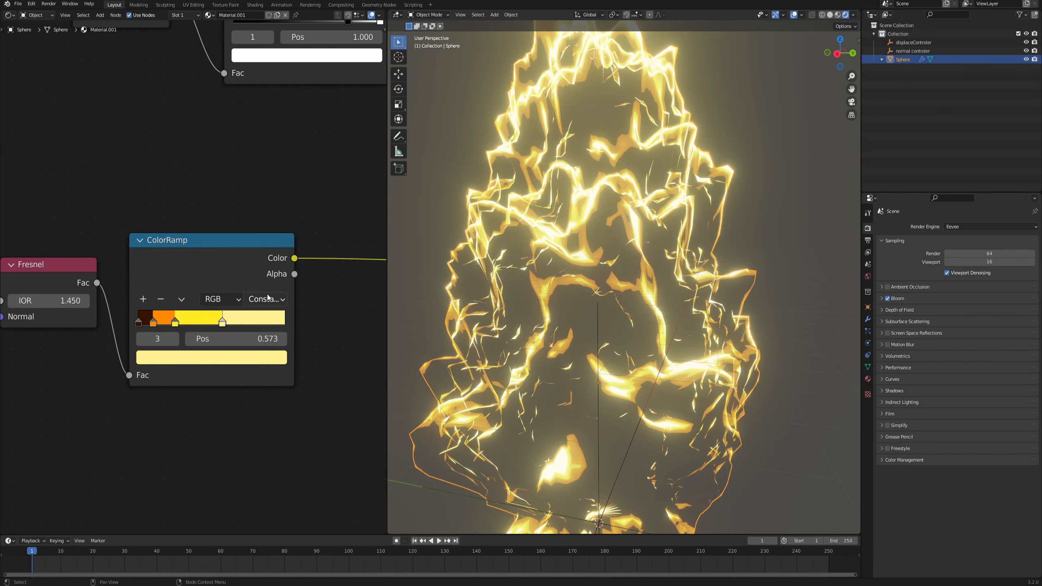
click(259, 300)
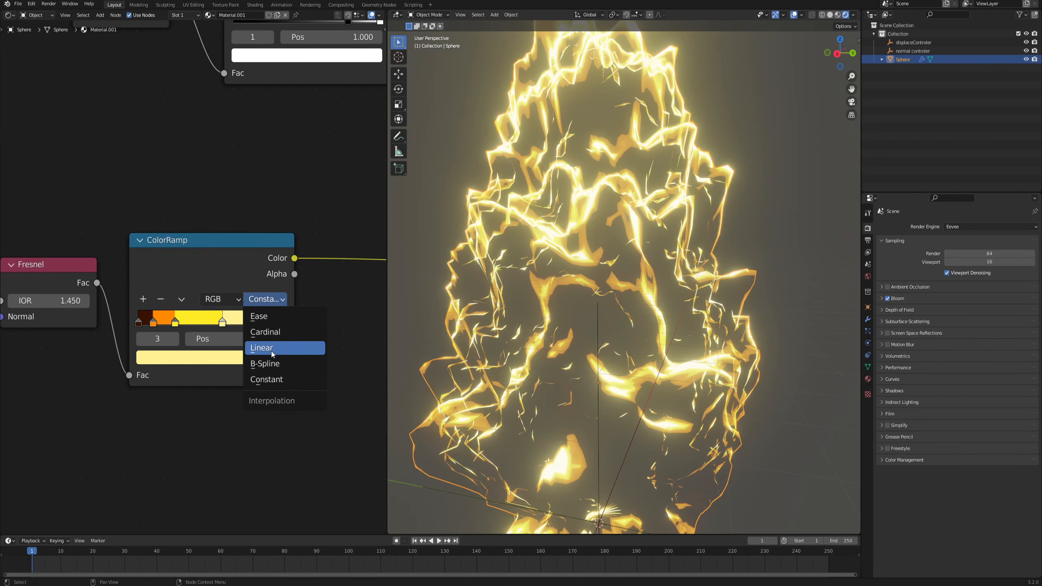
click(268, 364)
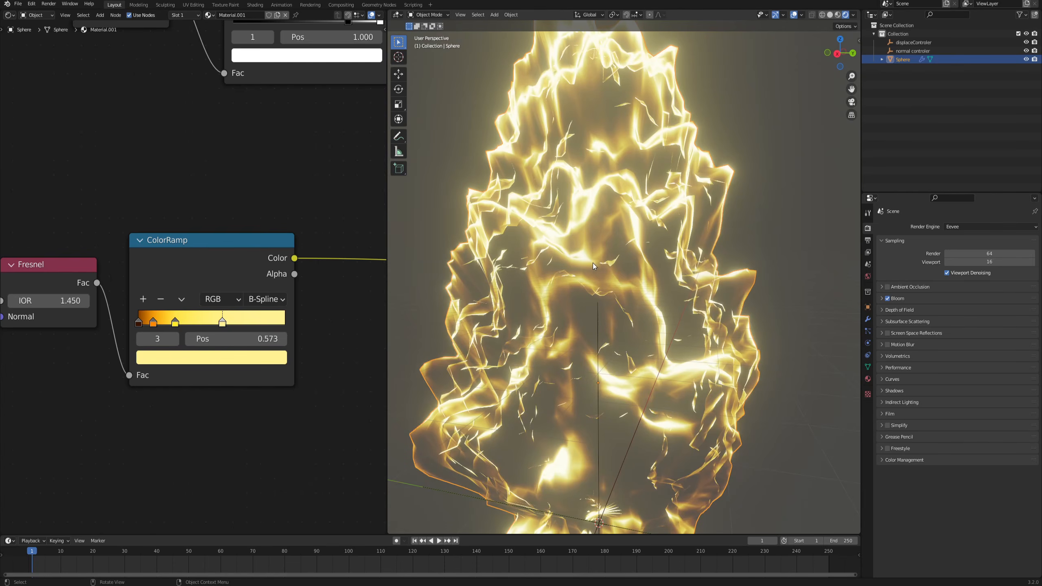
middle_drag(603, 247, 591, 122)
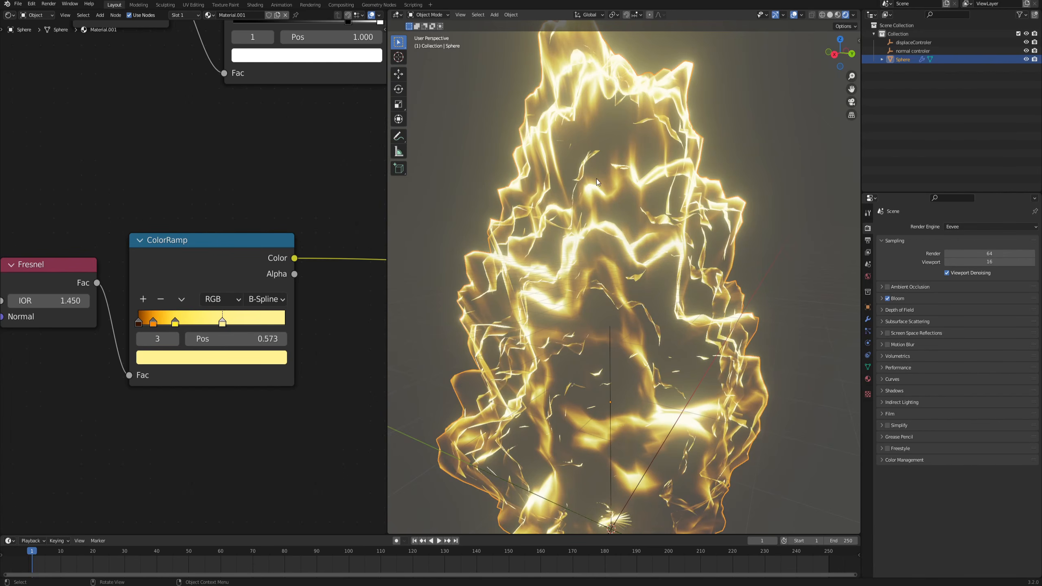
middle_drag(609, 227, 650, 321)
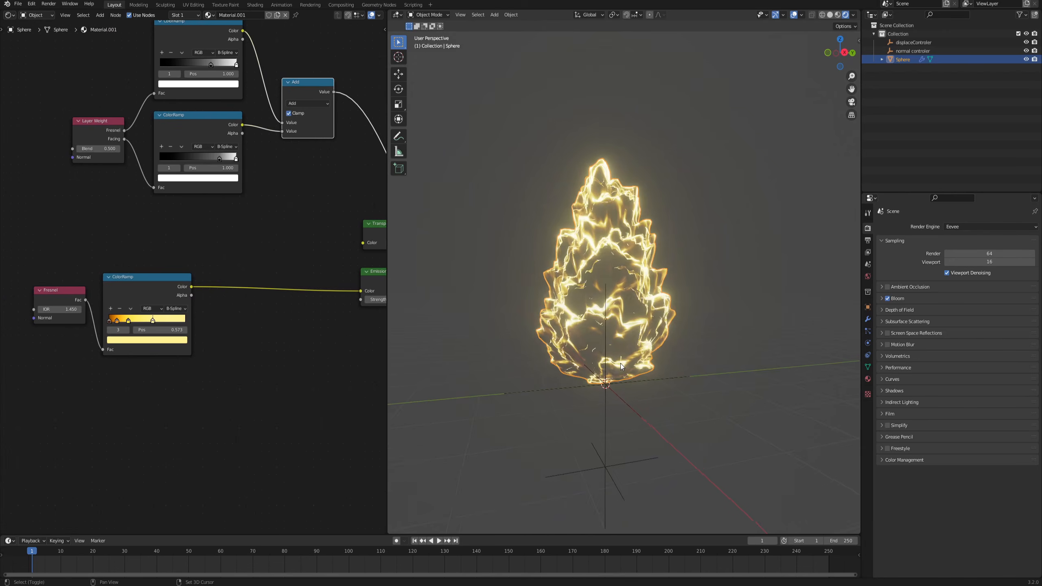
middle_drag(615, 372, 633, 397)
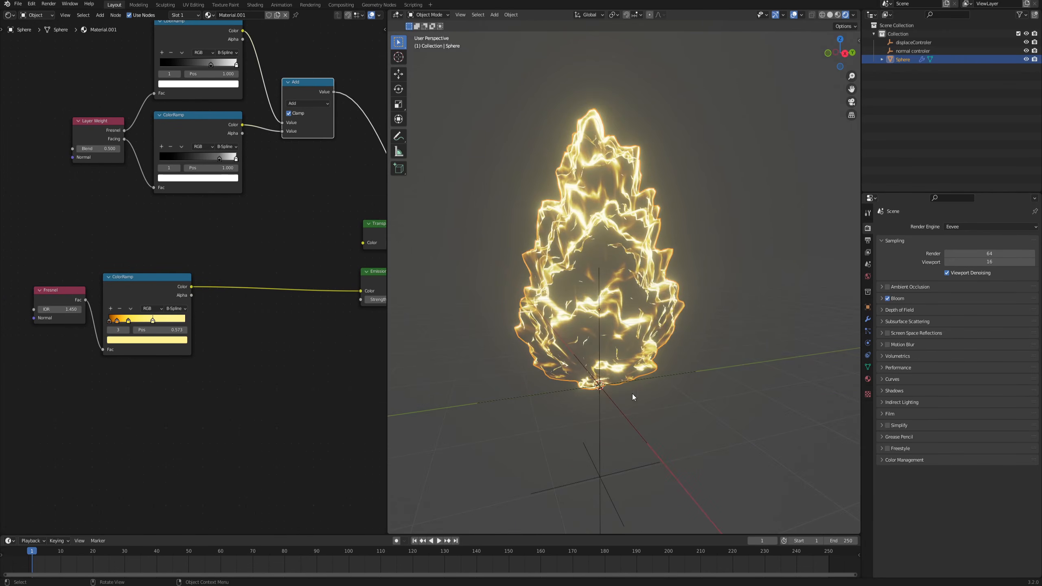
- Try moving the displaceControler empty up along Z to preview the aura's motion, and undo the move
click(913, 42)
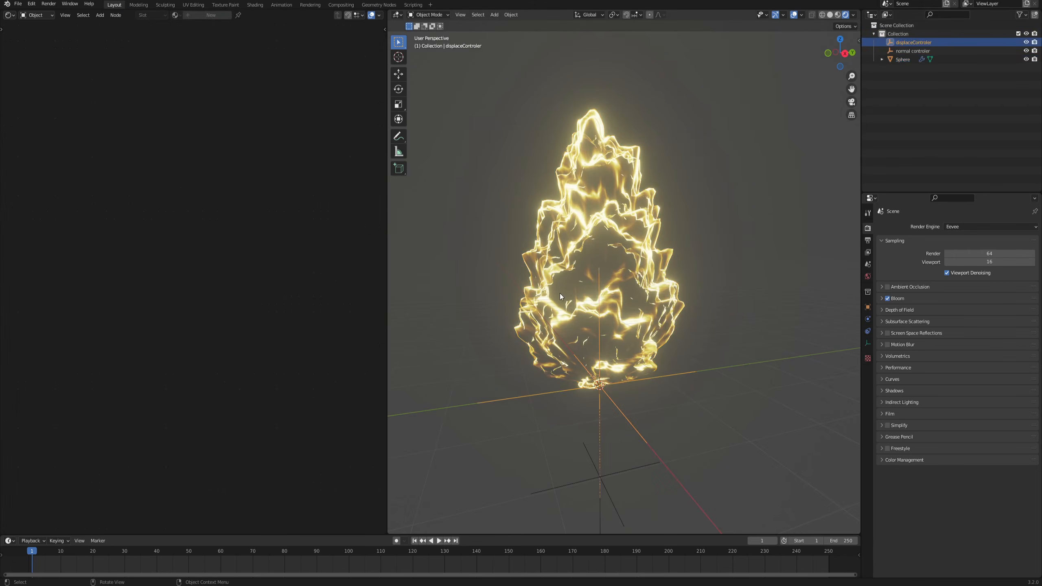
scroll(560, 293, down, 2)
key(g)
key(z)
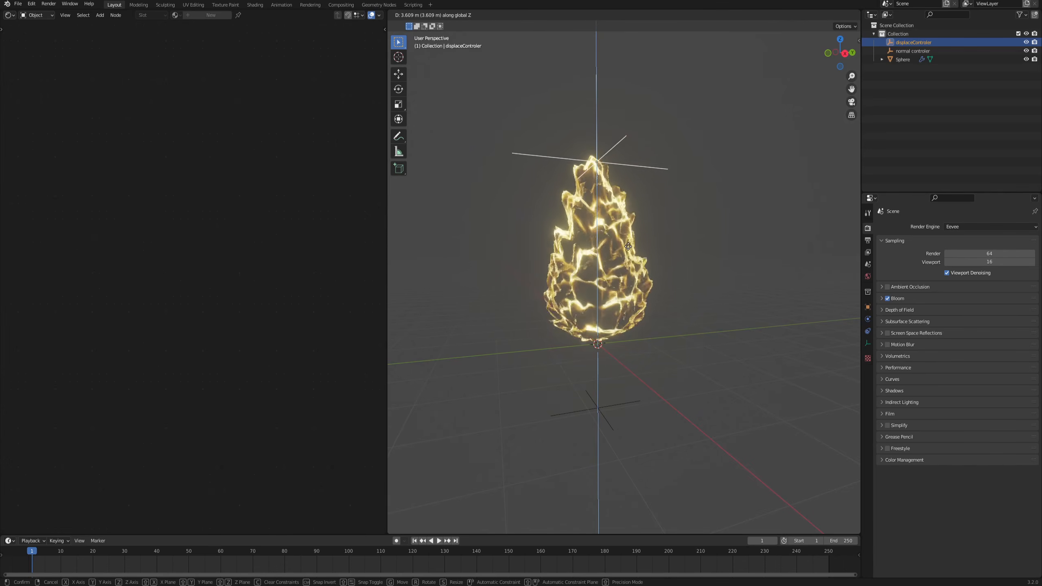
click(642, 279)
scroll(616, 211, up, 1)
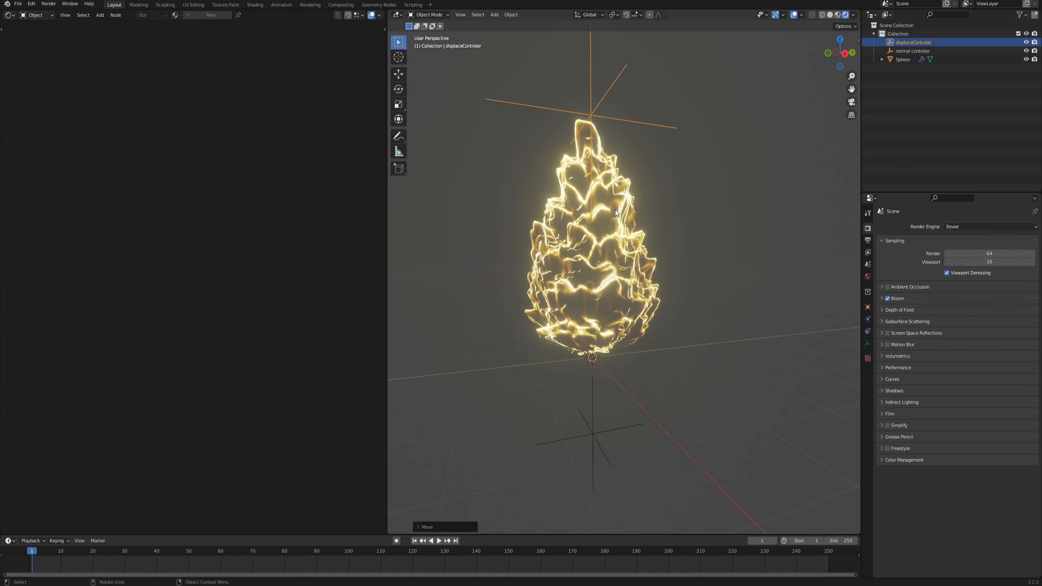
key(ctrl+z)
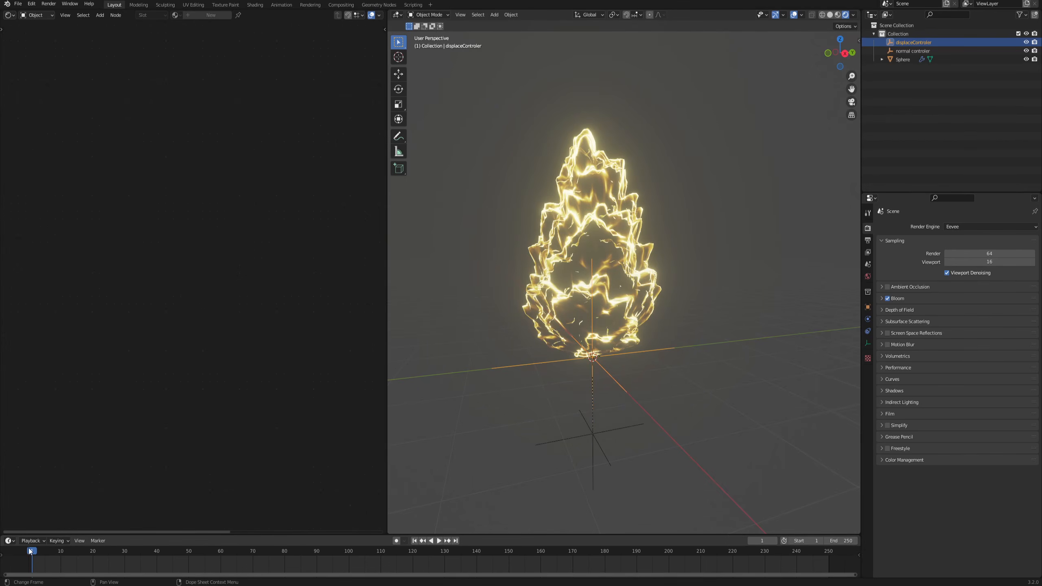
- Keyframe the displaceControler empty at frame 1 and raised along Z at frame 20, and play the animation
key(i)
click(597, 360)
drag(33, 561, 93, 552)
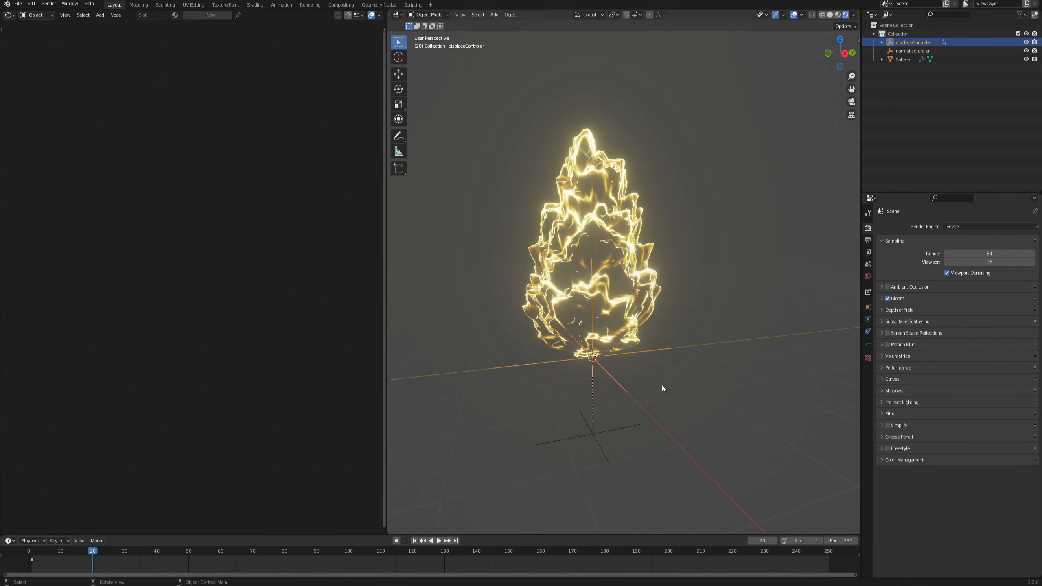
key(g)
key(z)
click(666, 195)
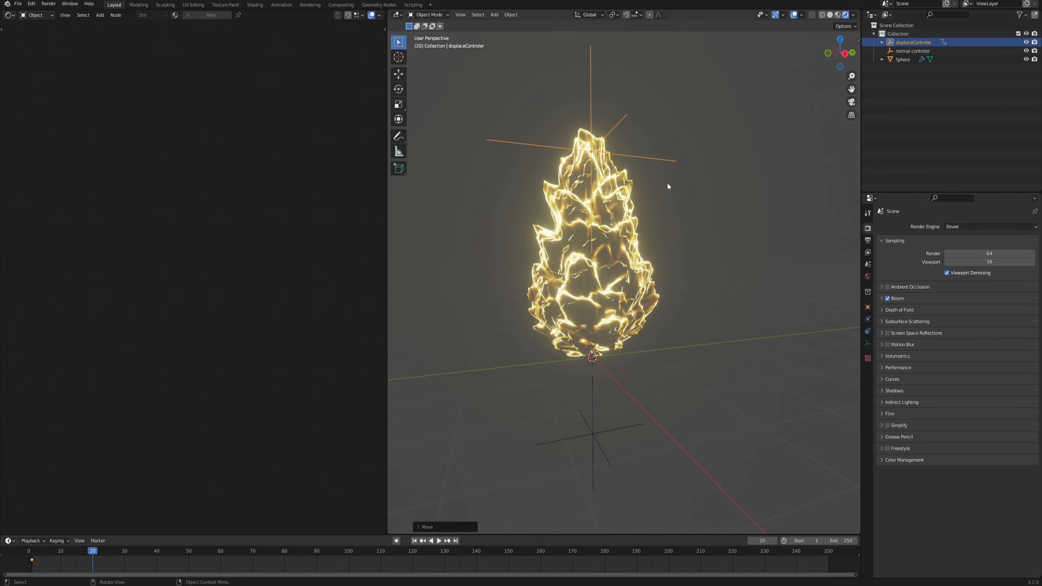
key(i)
click(668, 182)
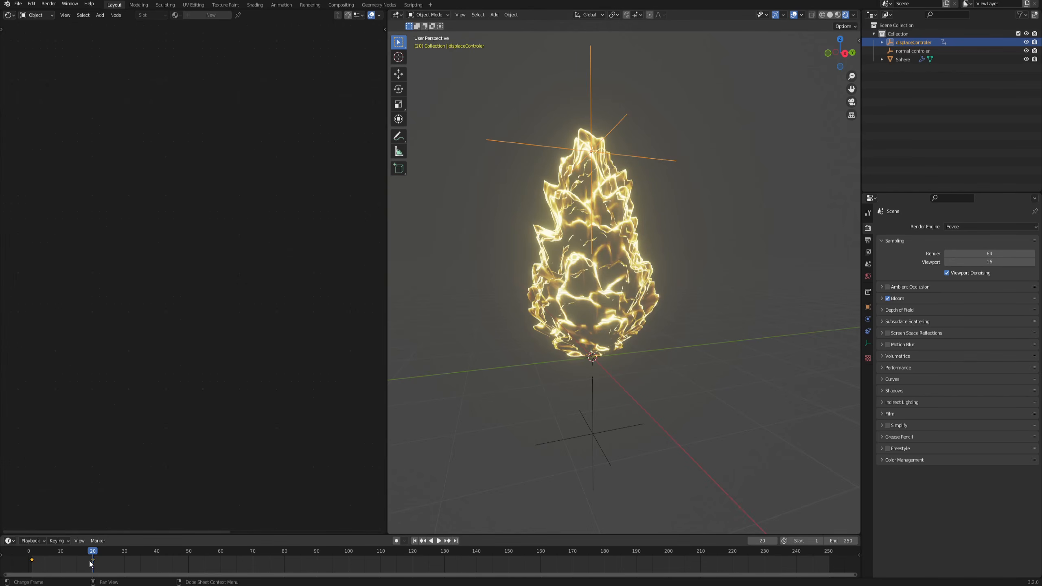
click(437, 542)
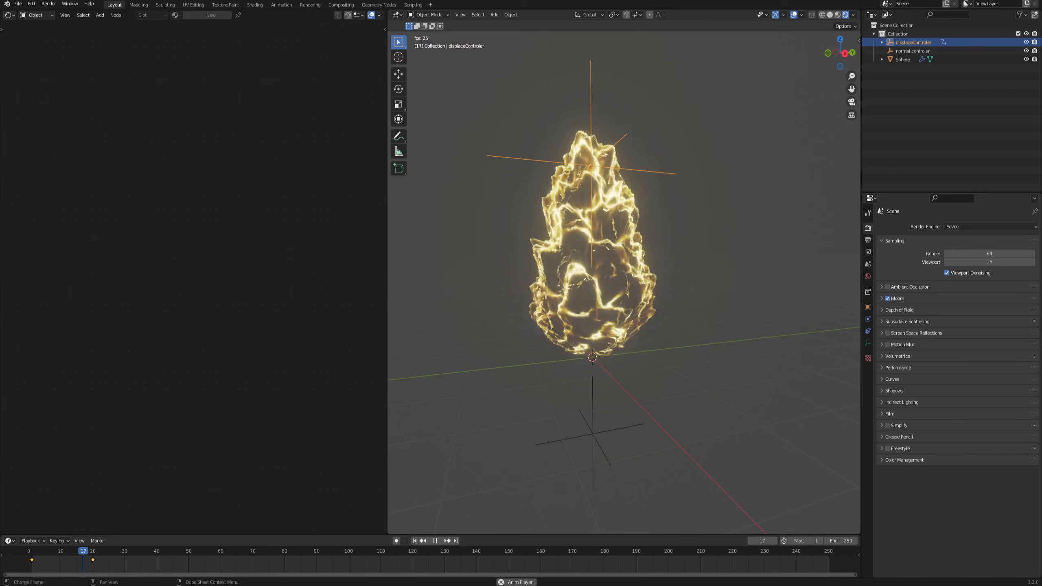
key(Escape)
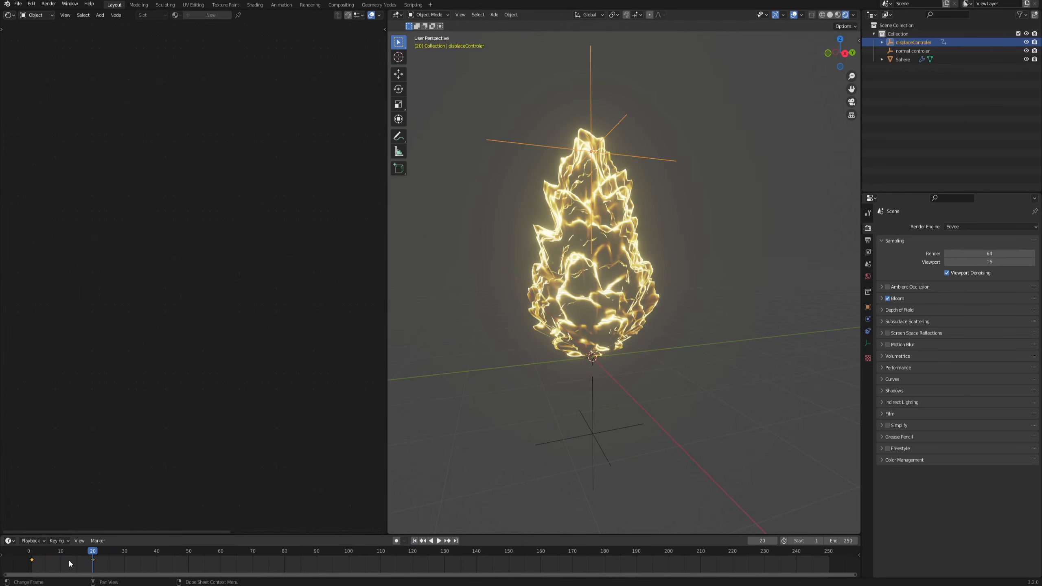
- Set the displaceControler's keyframes to Linear interpolation and Linear Extrapolation, and play back the continuous motion
key(t)
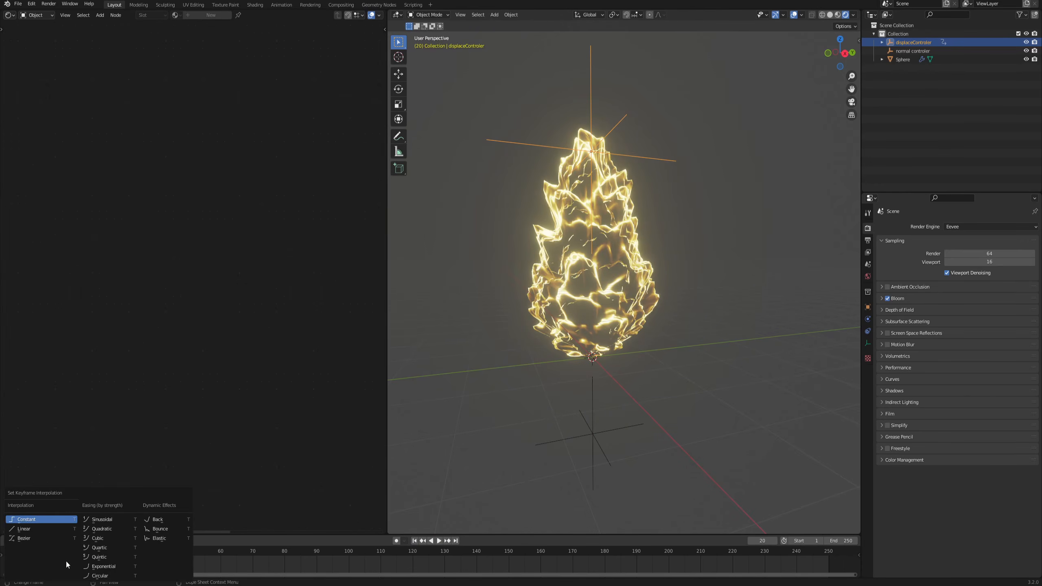
click(25, 531)
key(shift+e)
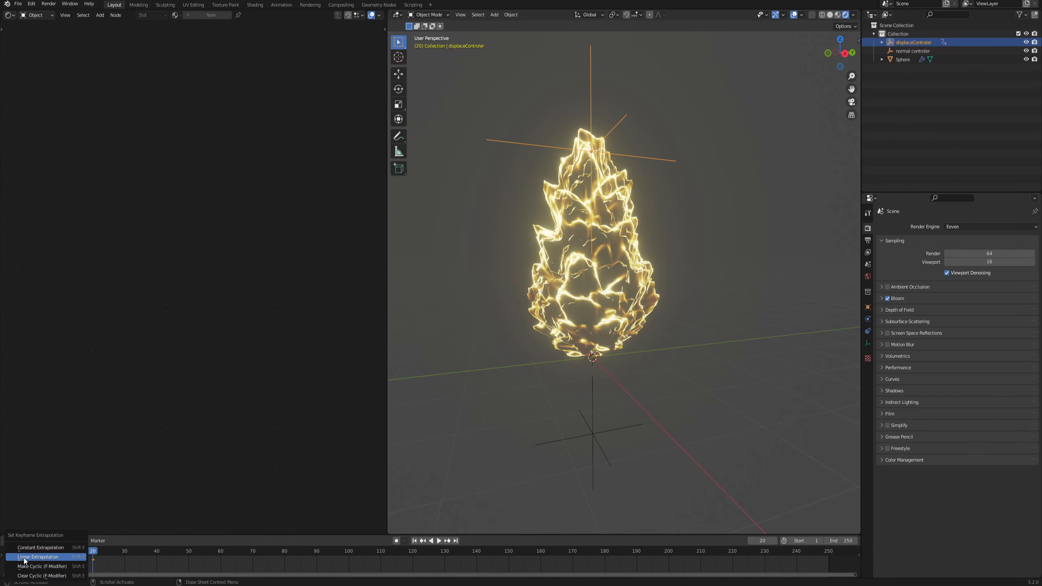
click(29, 560)
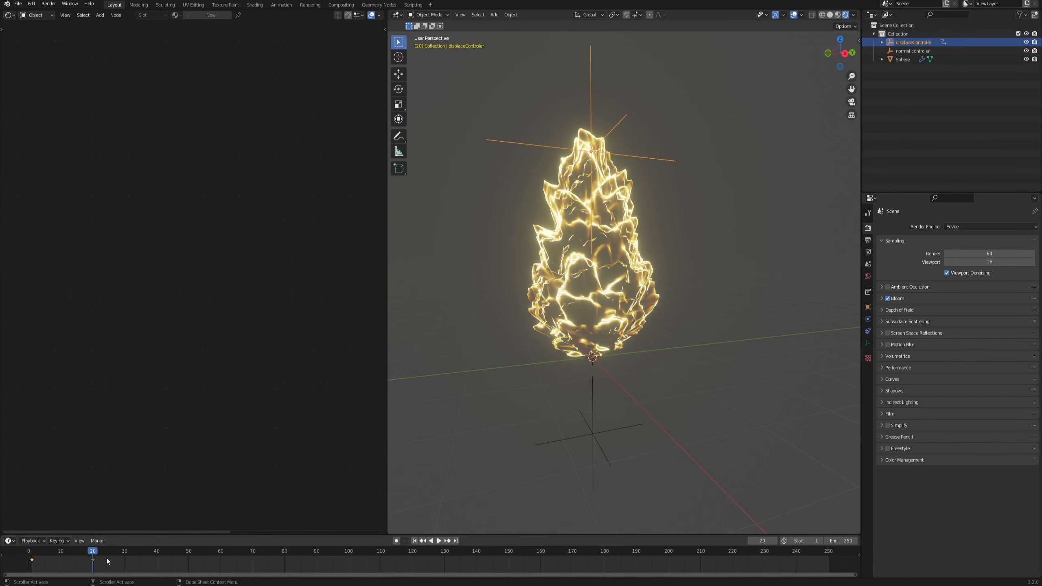
mouse_move(91, 555)
mouse_down()
mouse_move(32, 557)
mouse_move(75, 562)
mouse_up()
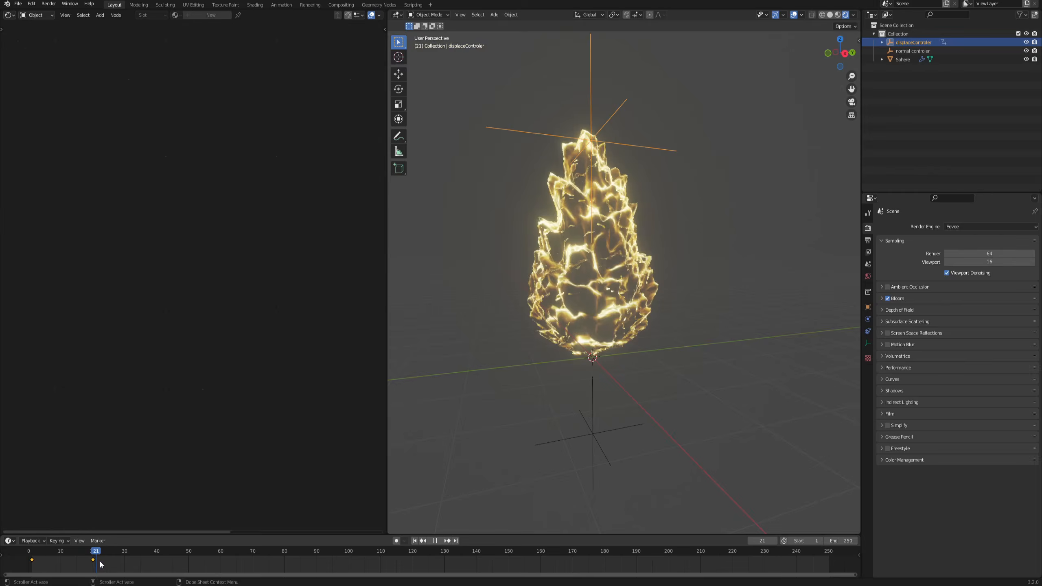
key(space)
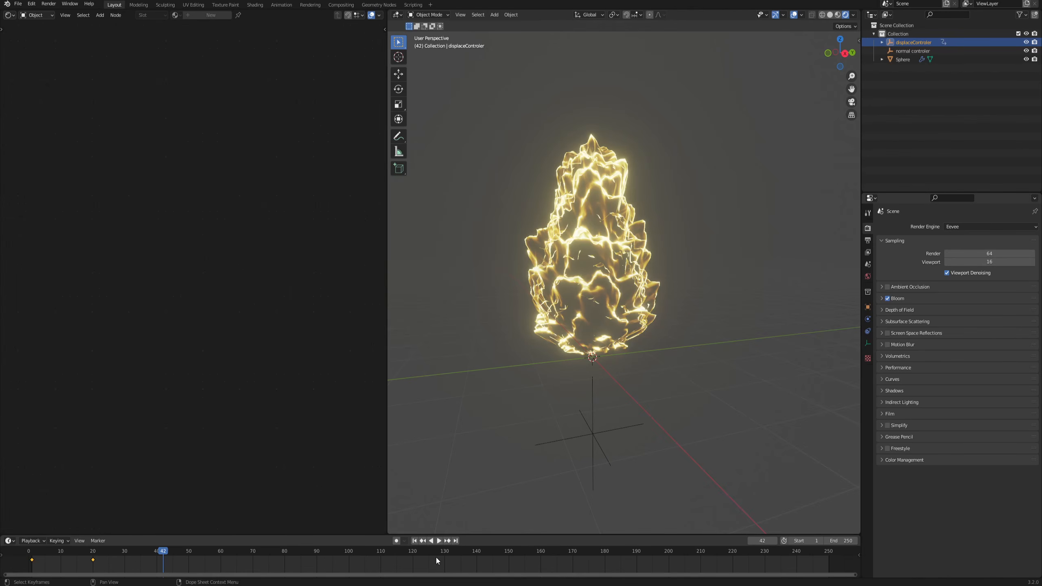
key(space)
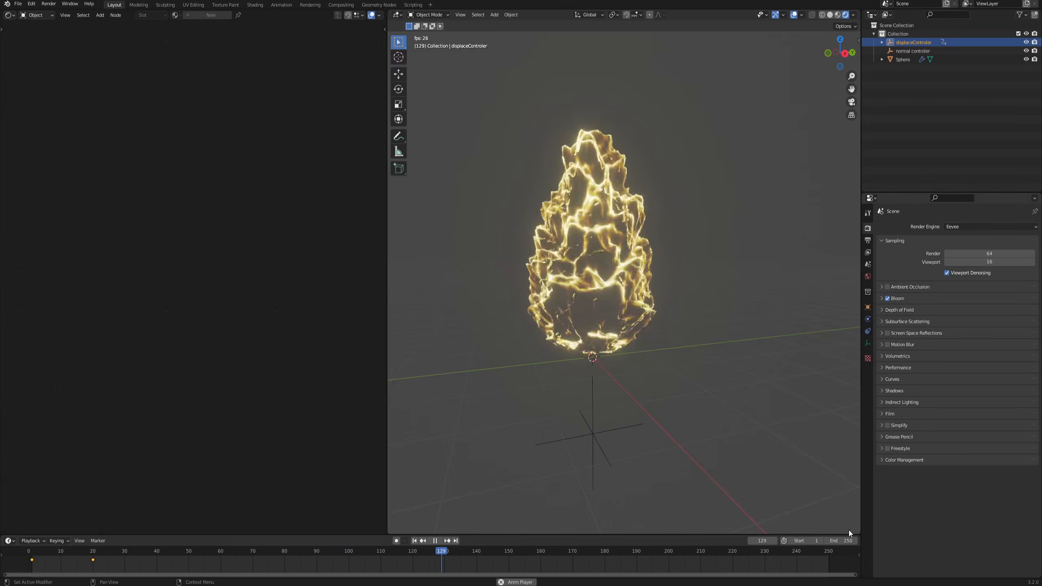
- Move the displaceControler's second keyframe to frame 9 to speed up the motion, and review the playback from another angle
click(85, 572)
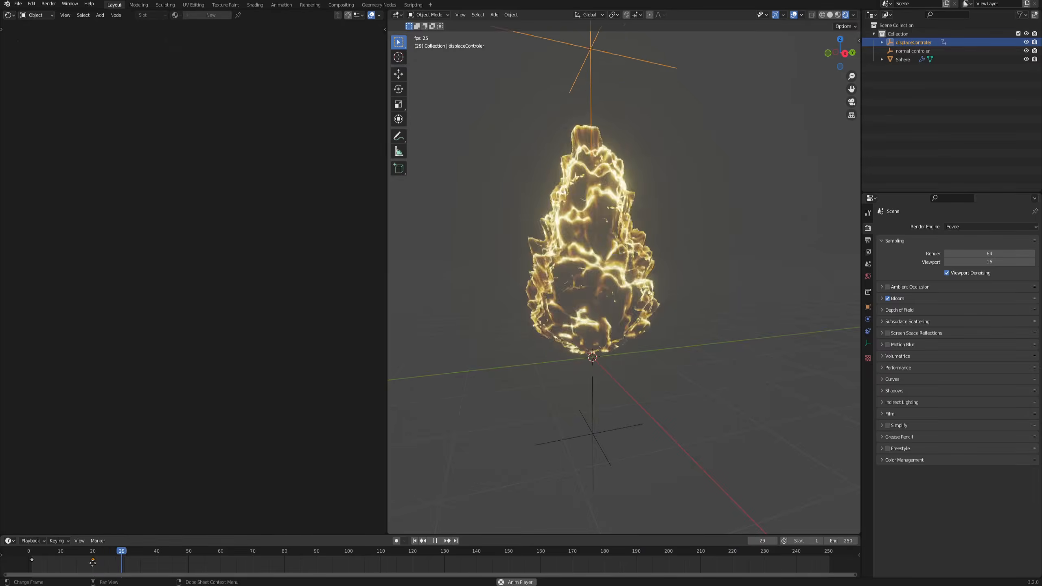
drag(93, 564, 149, 566)
key(g)
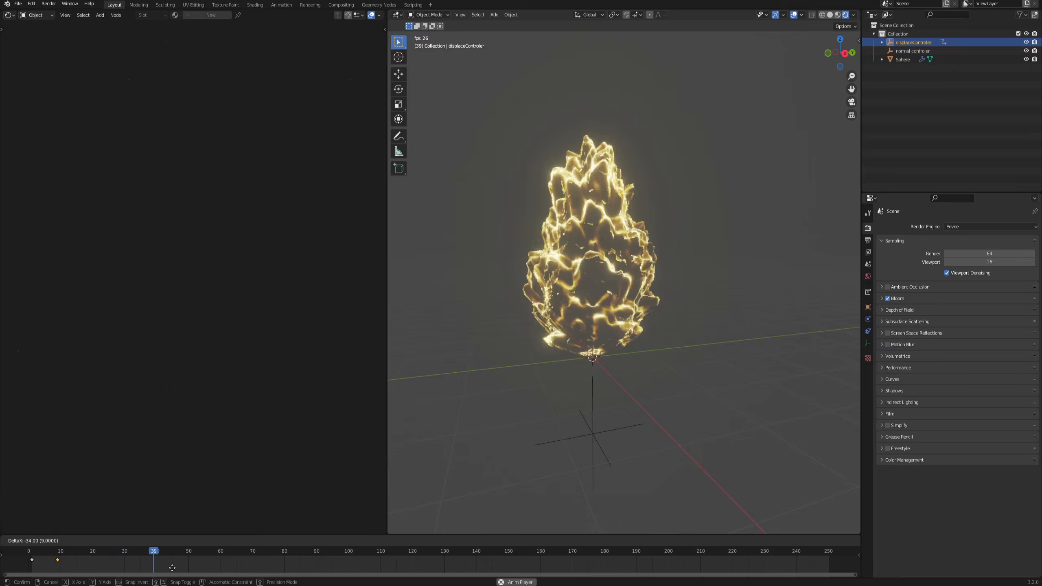
click(173, 568)
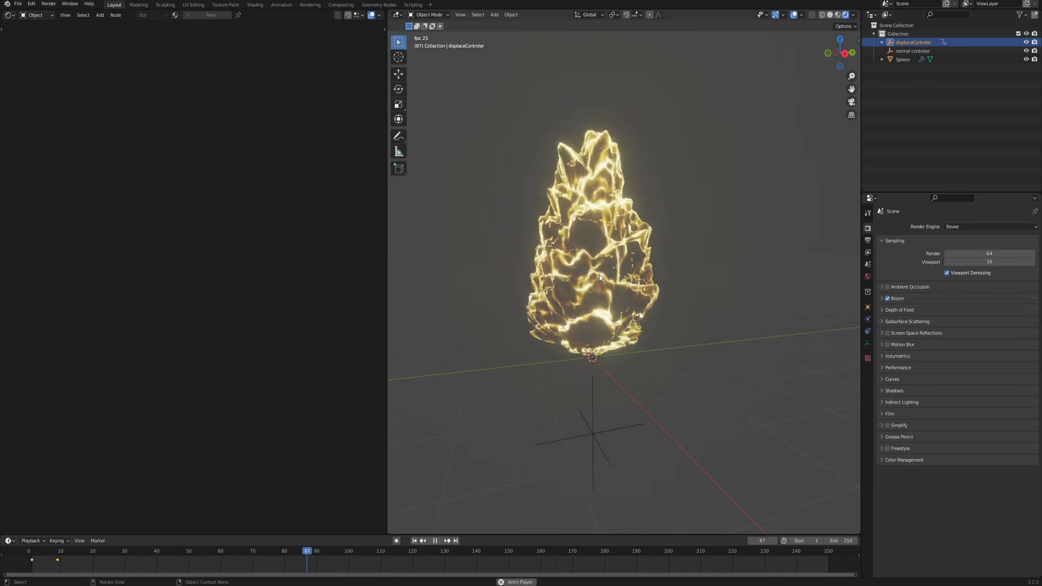
middle_drag(599, 278, 616, 280)
key(g)
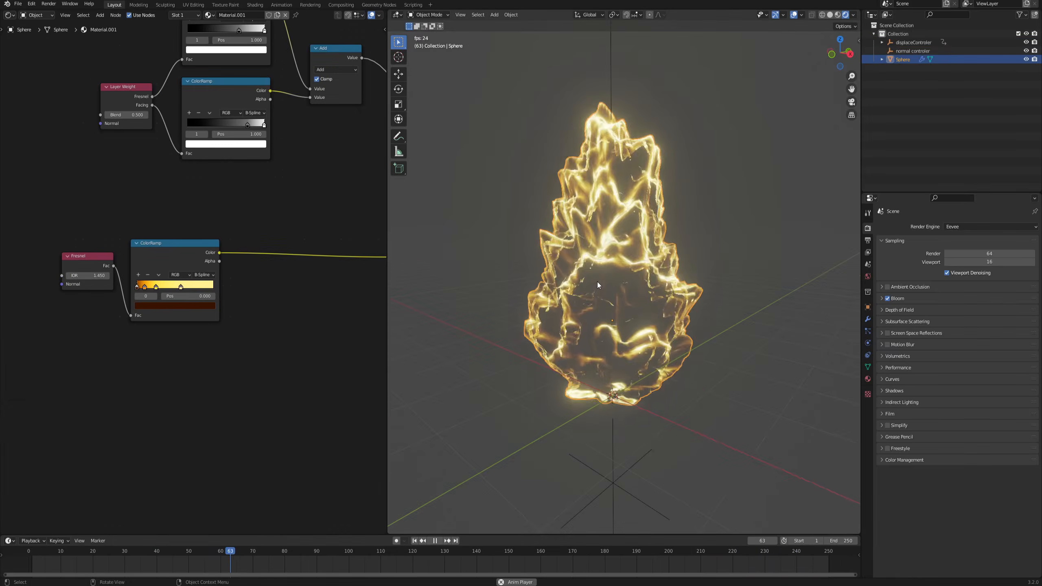
middle_drag(730, 225, 573, 324)
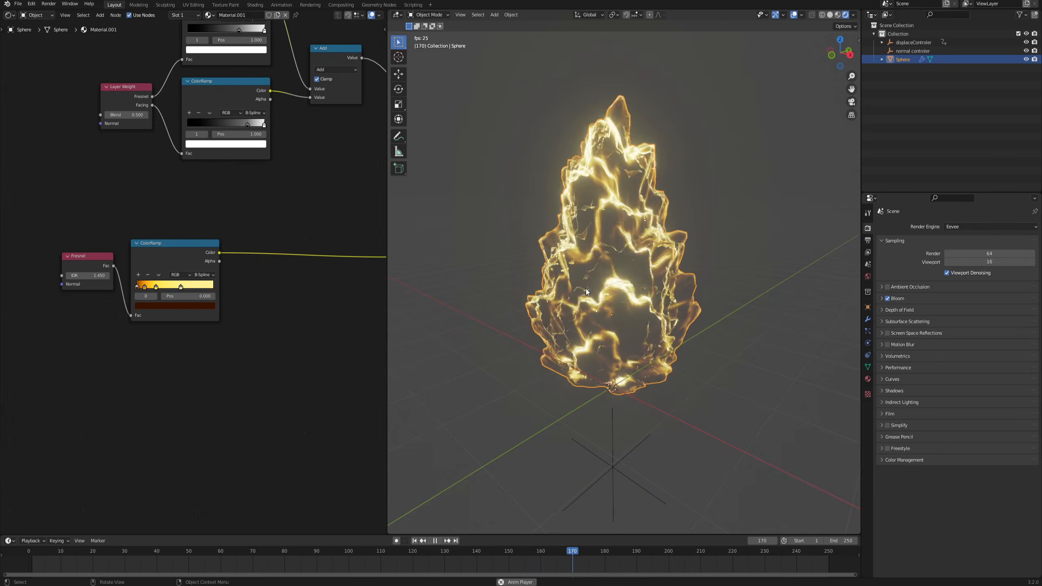
key(shift+Left)
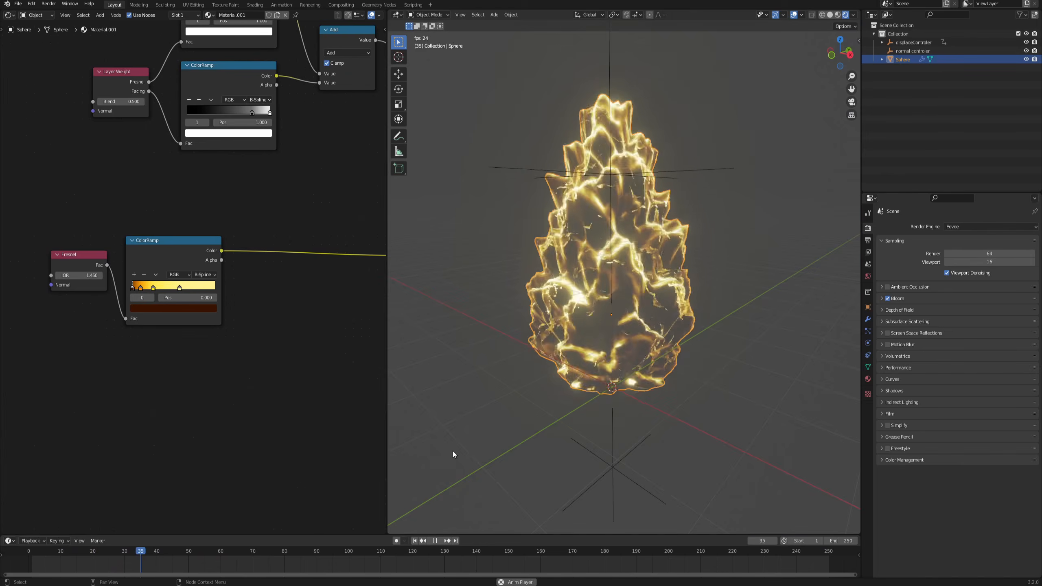
click(435, 541)
- Duplicate the orange-yellow ColorRamp below the original and connect the Fresnel node's Fac output to the copy's Fac input
scroll(196, 326, up, 2)
click(184, 222)
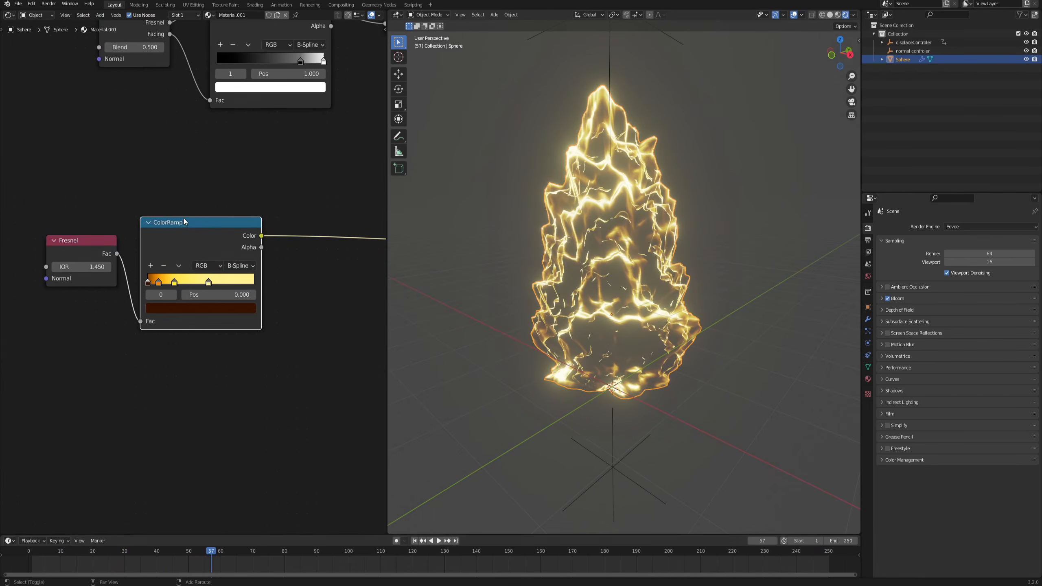
key(shift+d)
click(188, 346)
scroll(118, 183, up, 1)
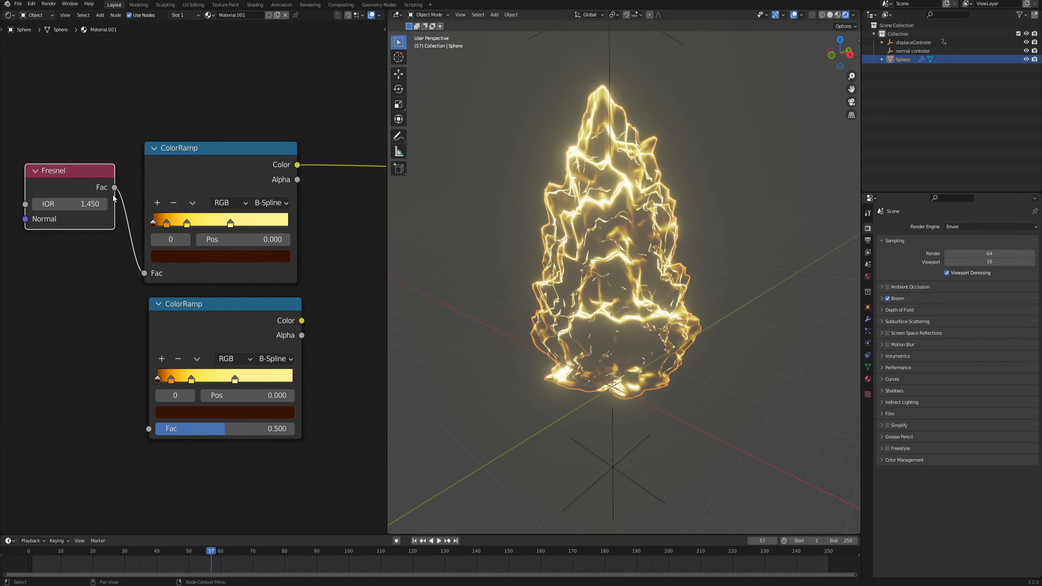
drag(115, 189, 145, 429)
middle_drag(216, 321, 251, 318)
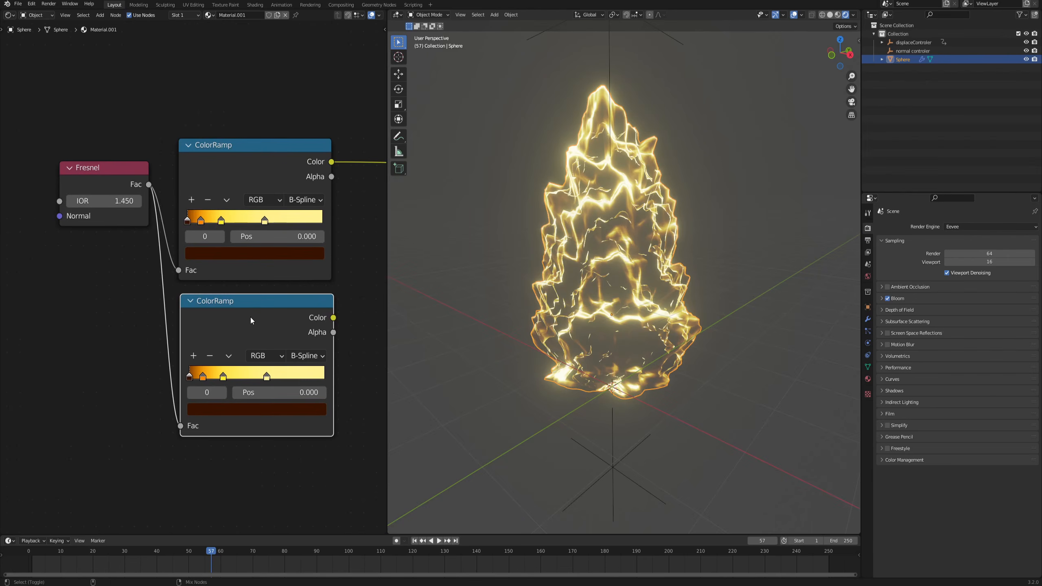
- Preview the duplicated ColorRamp's output directly on the sphere
ctrl+shift+click(251, 318)
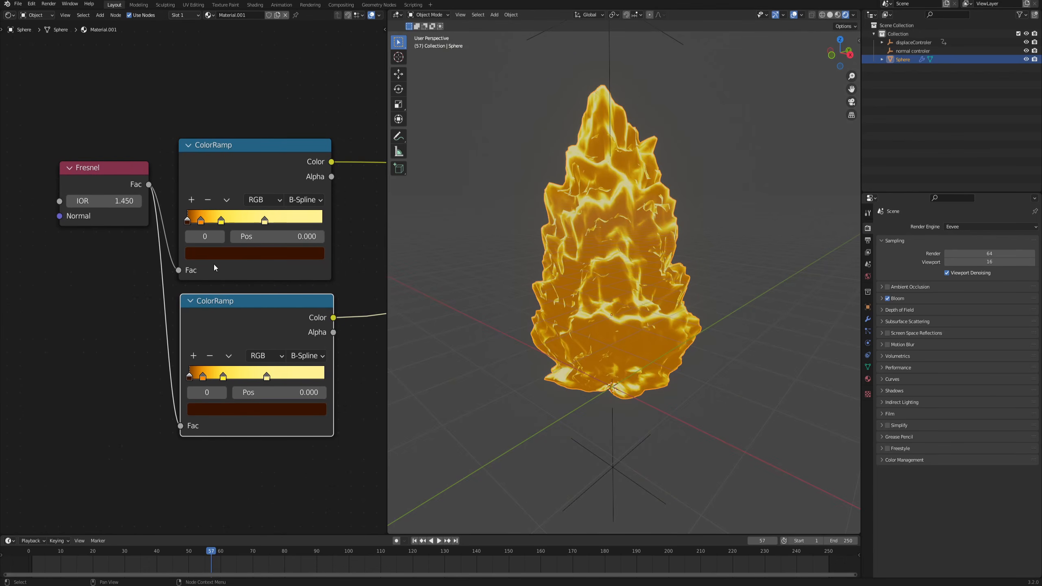
scroll(619, 281, up, 3)
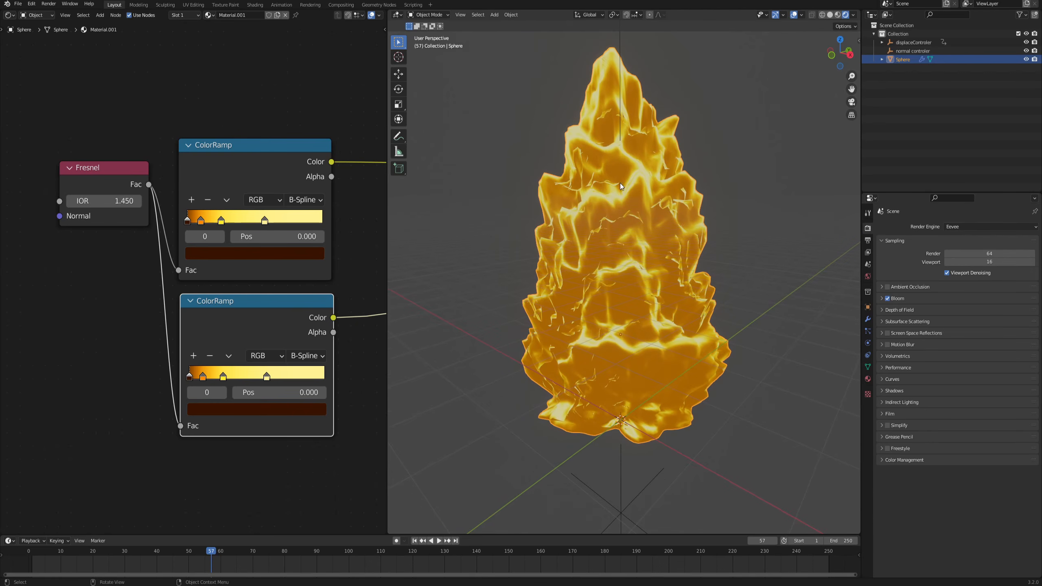
scroll(161, 420, up, 2)
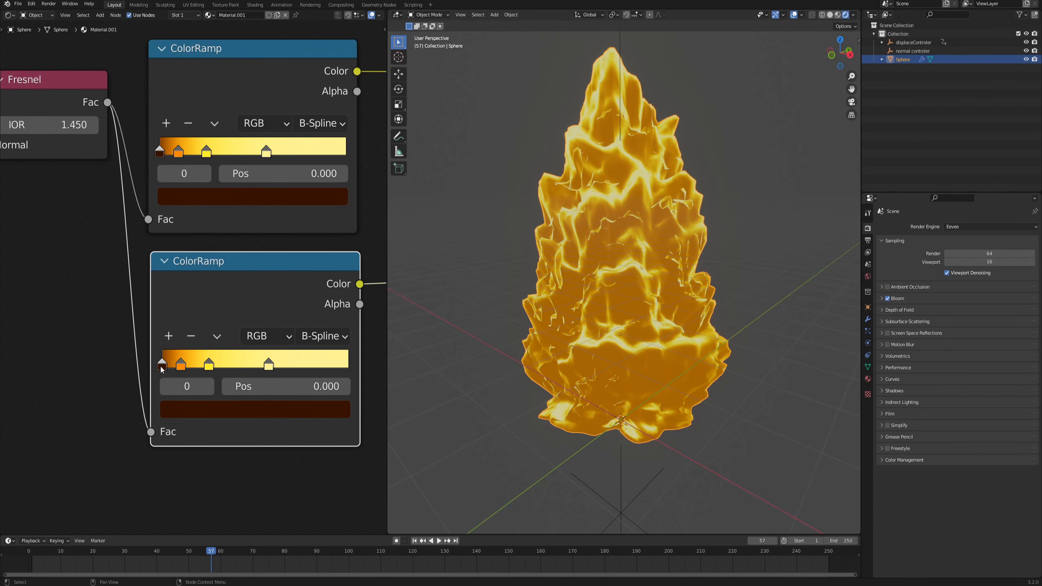
- Recolour the duplicated ColorRamp's first three stops to very dark blue, saturated blue and light blue
click(197, 413)
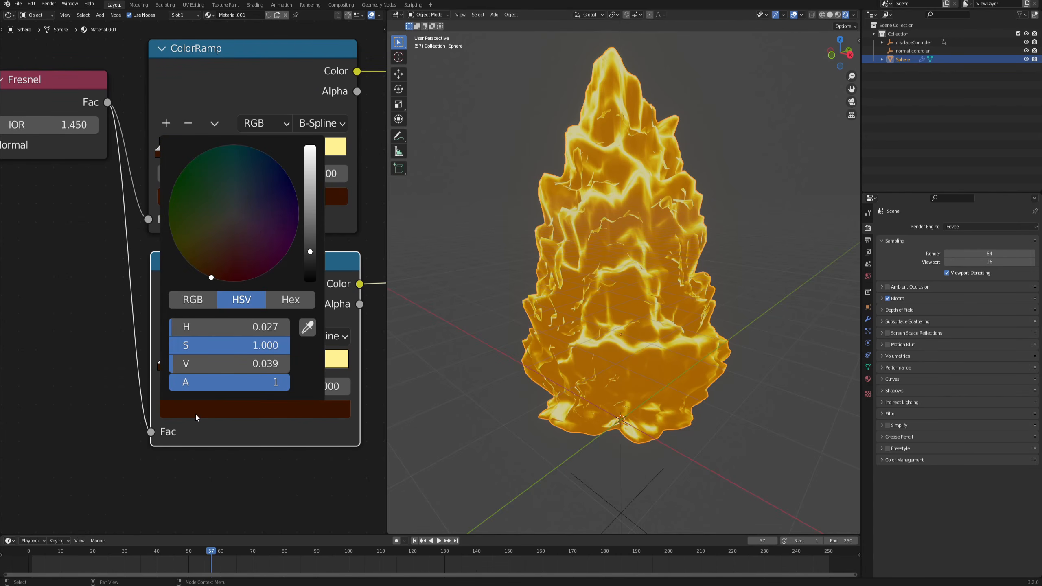
drag(256, 228, 258, 149)
click(180, 365)
click(213, 414)
click(214, 363)
click(214, 411)
- Recolour the duplicated ColorRamp's fourth stop to pale cyan (H 0.525, S 0.657, V 1.000) and move it to position 0.582
click(269, 364)
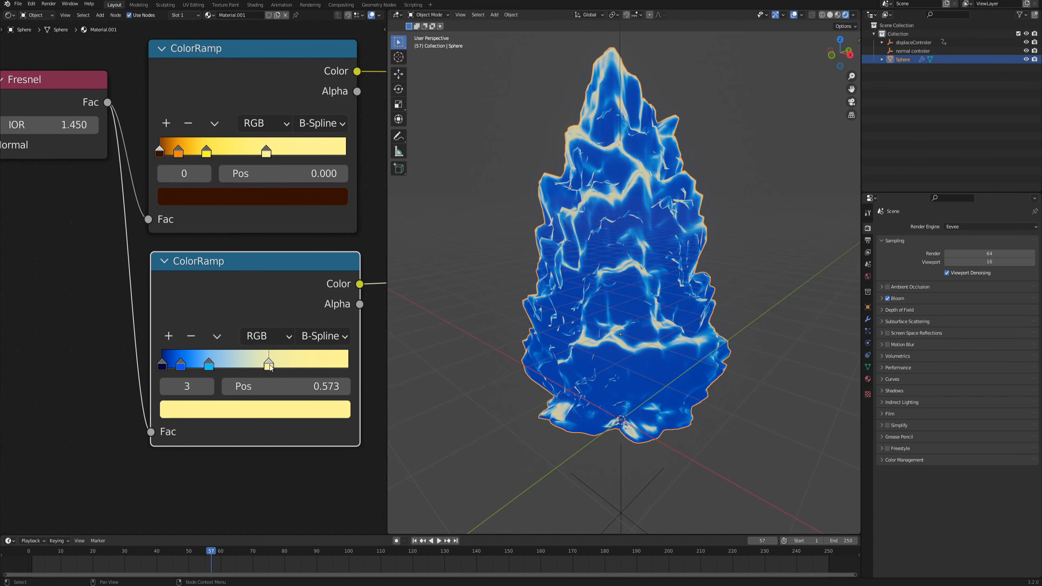
click(275, 422)
drag(266, 210, 237, 187)
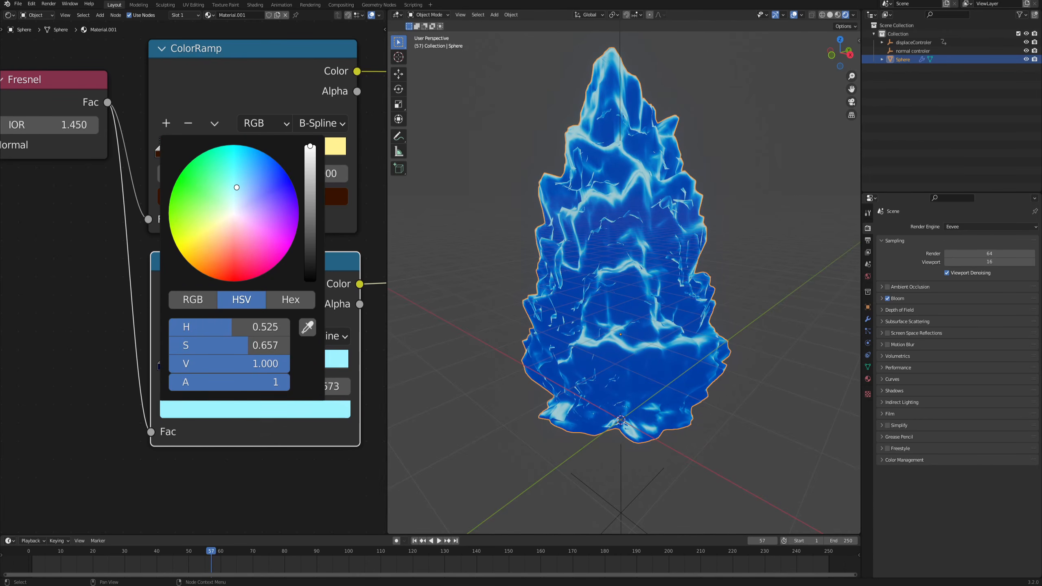
mouse_move(268, 364)
mouse_down()
mouse_move(249, 363)
mouse_move(280, 363)
mouse_up()
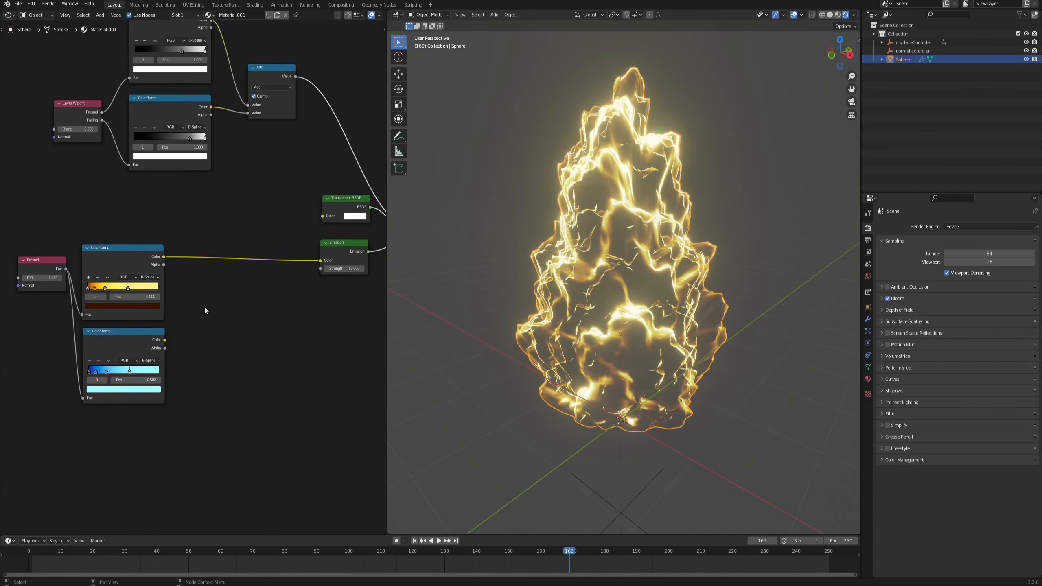
- Connect the blue ColorRamp's Color output to the Emission node's Color input and inspect the blue glow from another angle
middle_drag(204, 305, 135, 362)
drag(139, 358, 325, 267)
middle_drag(237, 257, 226, 256)
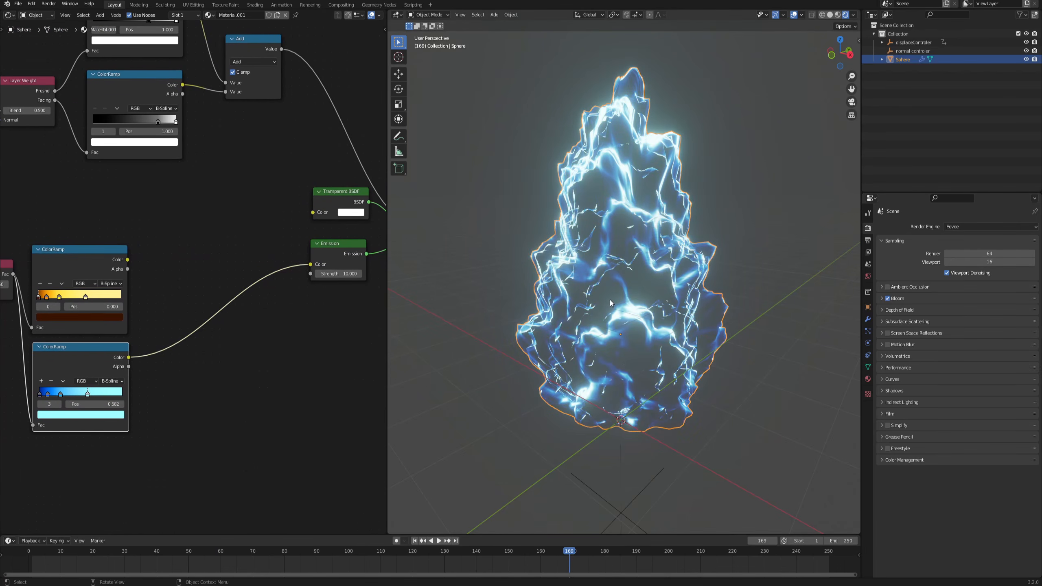
middle_drag(610, 303, 638, 294)
scroll(638, 294, up, 1)
- Set the blue ColorRamp's interpolation to Constant and play back the animation to check the hard-edged colours
middle_drag(80, 470, 163, 446)
scroll(184, 424, up, 3)
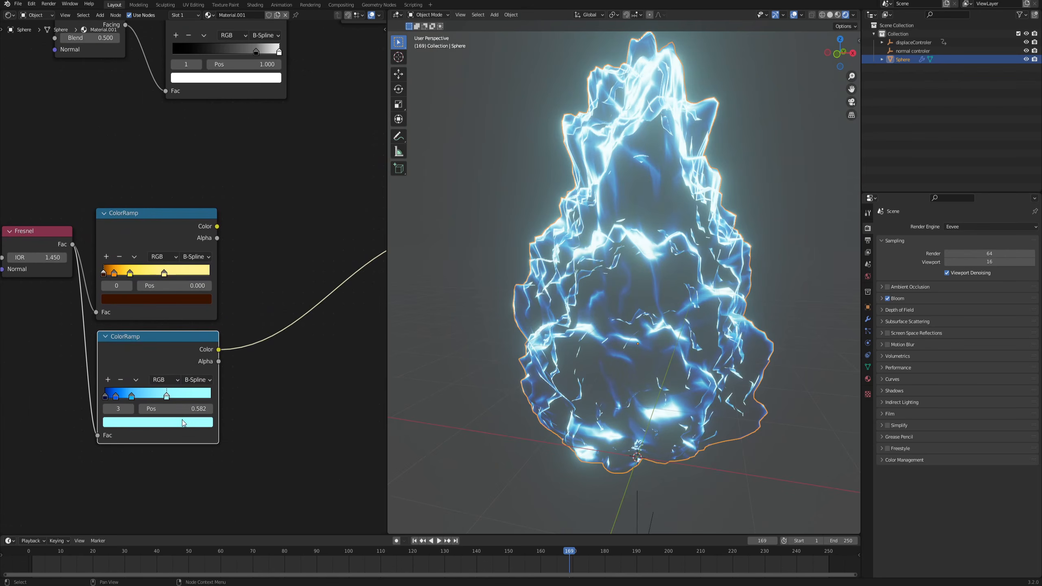
click(195, 380)
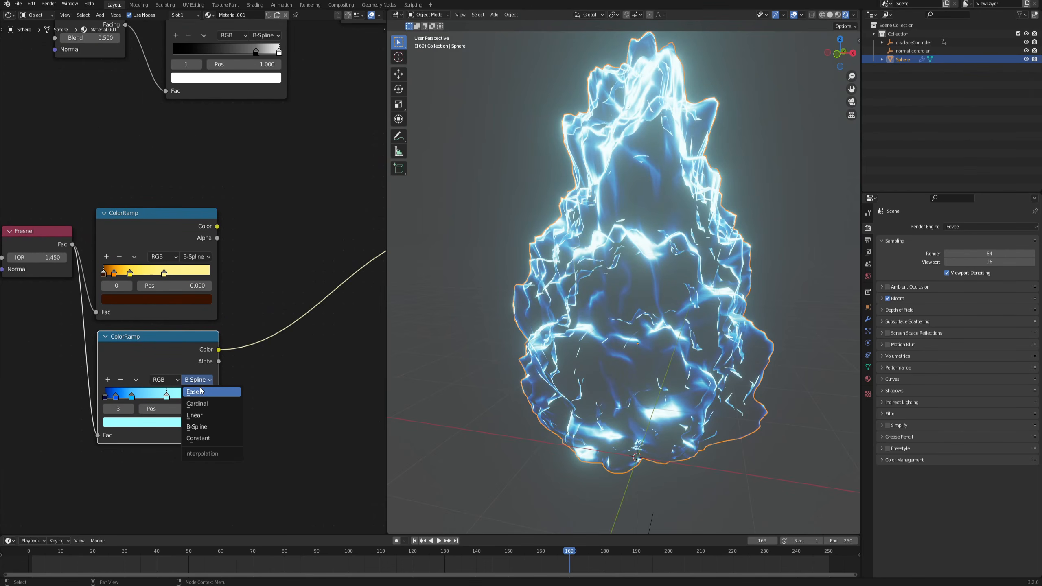
click(202, 438)
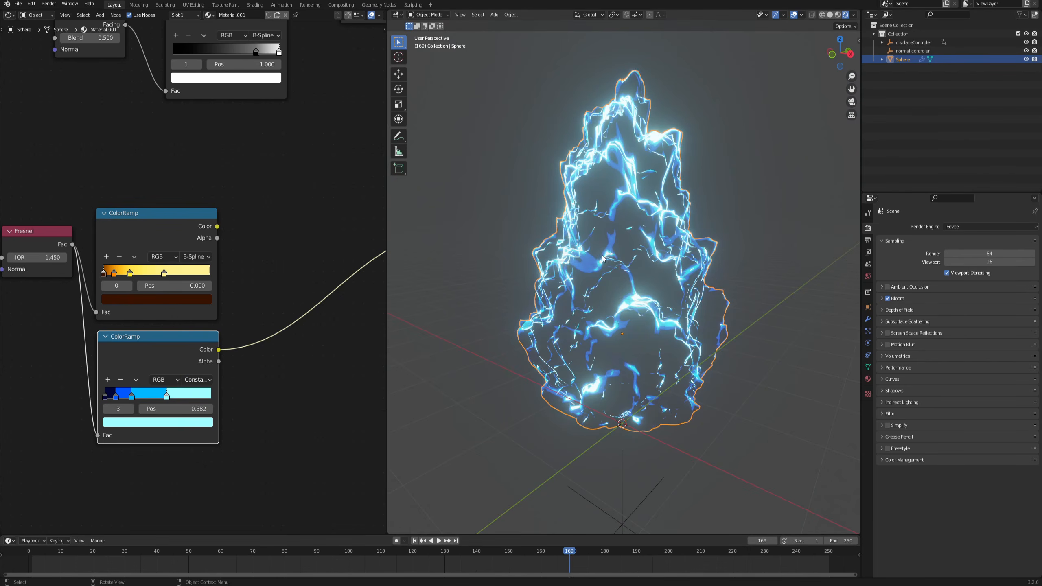
click(438, 541)
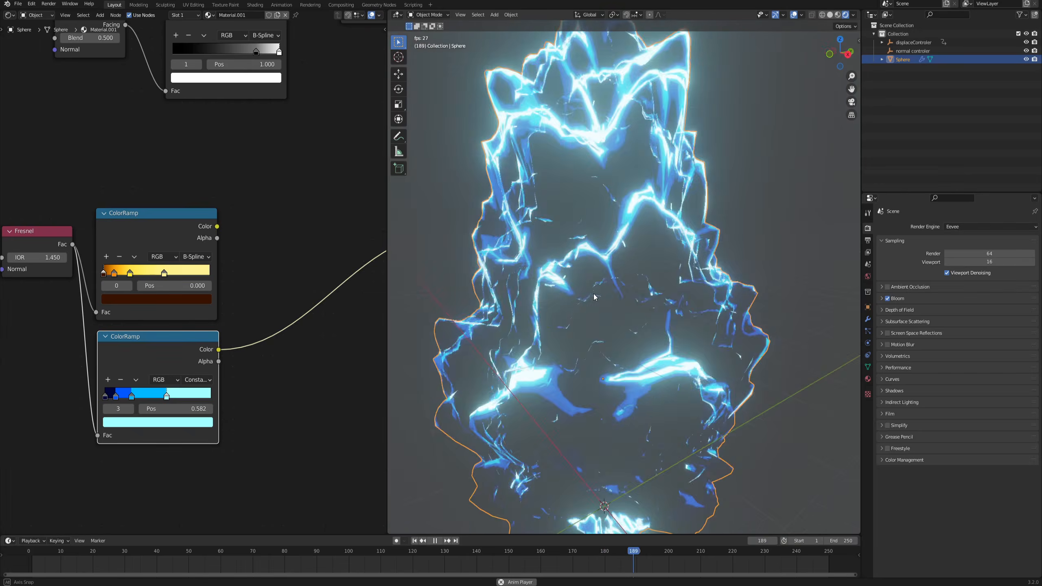
click(434, 541)
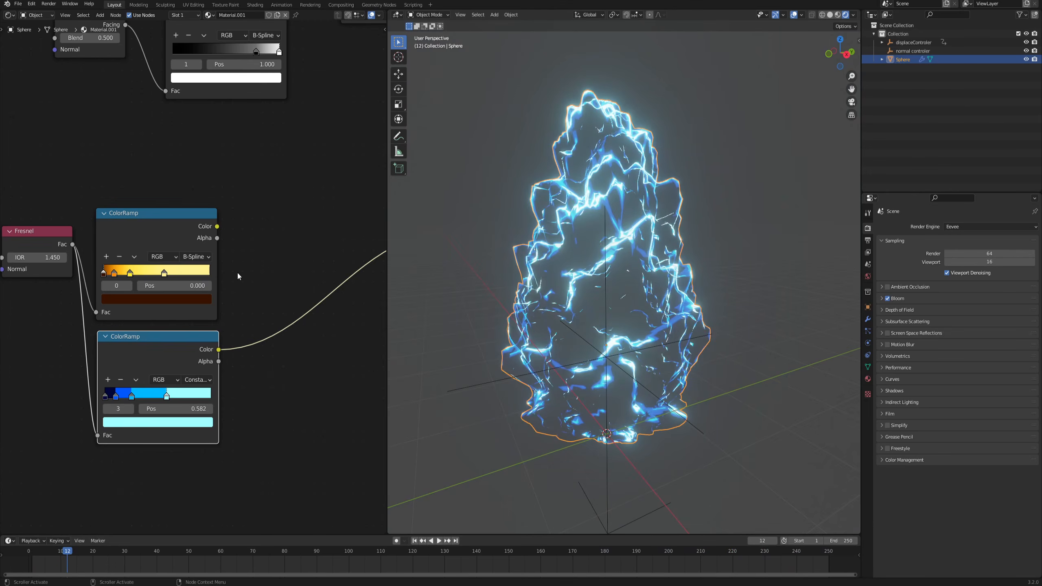
- Connect the orange-yellow ColorRamp's Color output to the Emission node's Color input again
scroll(236, 255, down, 2)
middle_drag(234, 226, 110, 291)
drag(91, 298, 289, 303)
scroll(209, 271, down, 2)
middle_drag(115, 247, 149, 235)
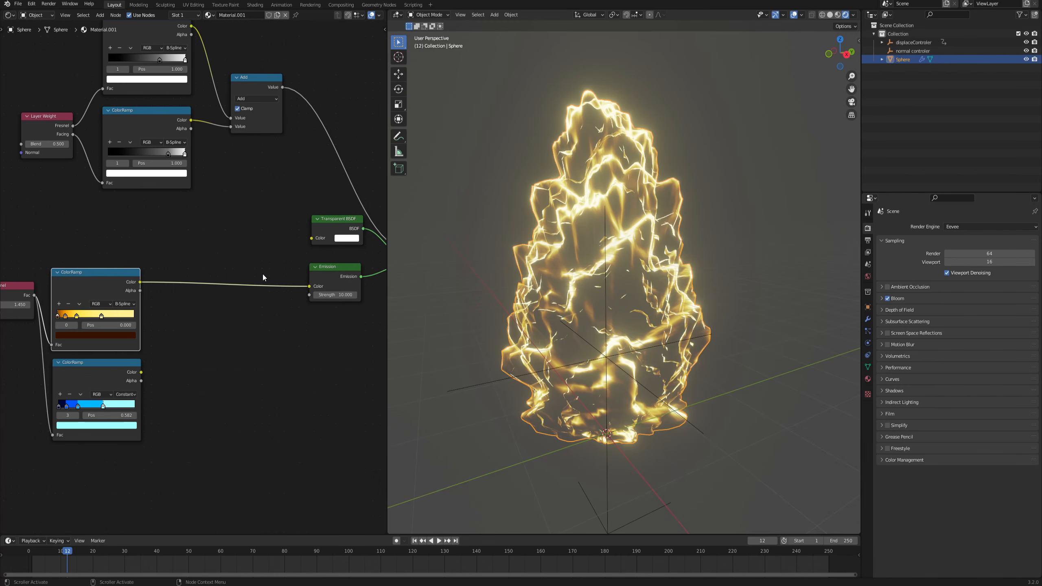
- Preview the blue ColorRamp's output directly on the sphere and return to the full material preview
scroll(262, 274, down, 1)
middle_drag(116, 369, 225, 252)
scroll(225, 253, up, 2)
ctrl+shift+click(225, 253)
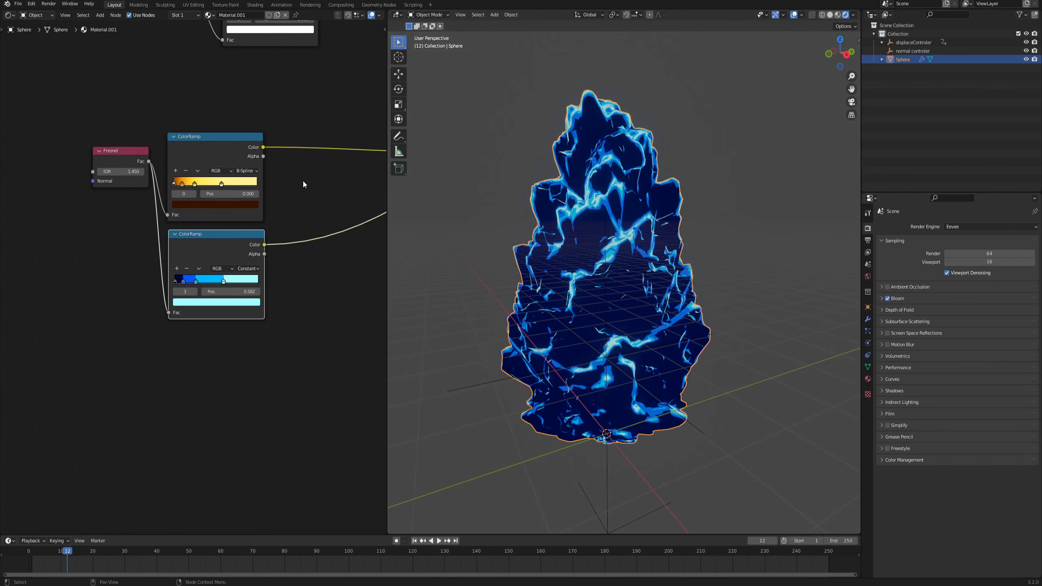
scroll(304, 181, down, 1)
middle_drag(360, 167, 179, 208)
ctrl+shift+click(274, 185)
ctrl+shift+click(368, 148)
- Add a Wave Texture node in the empty area below the blue ColorRamp
middle_drag(81, 417, 138, 380)
key(F3)
text(w)
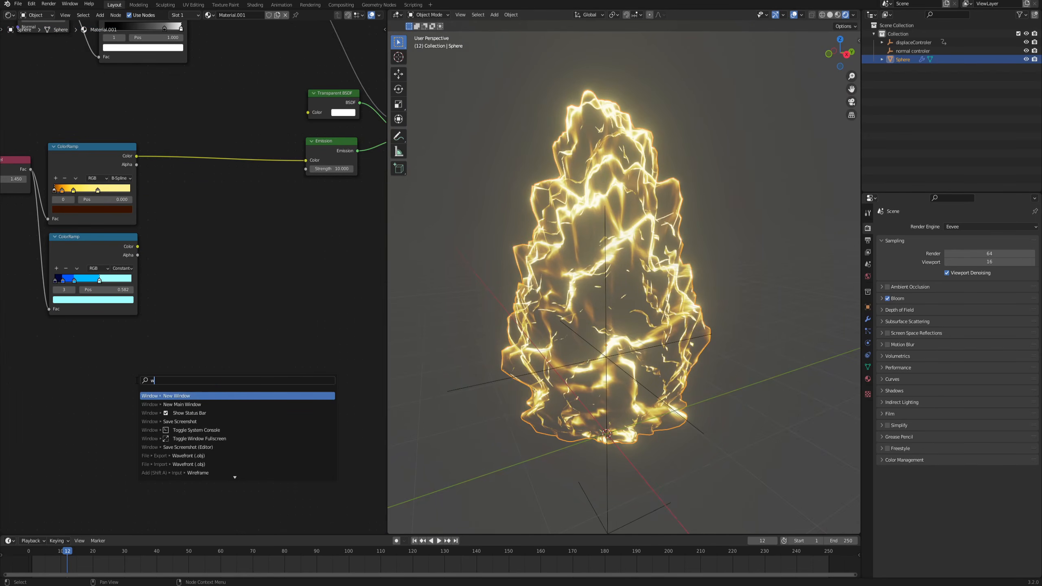
text(ave)
click(193, 422)
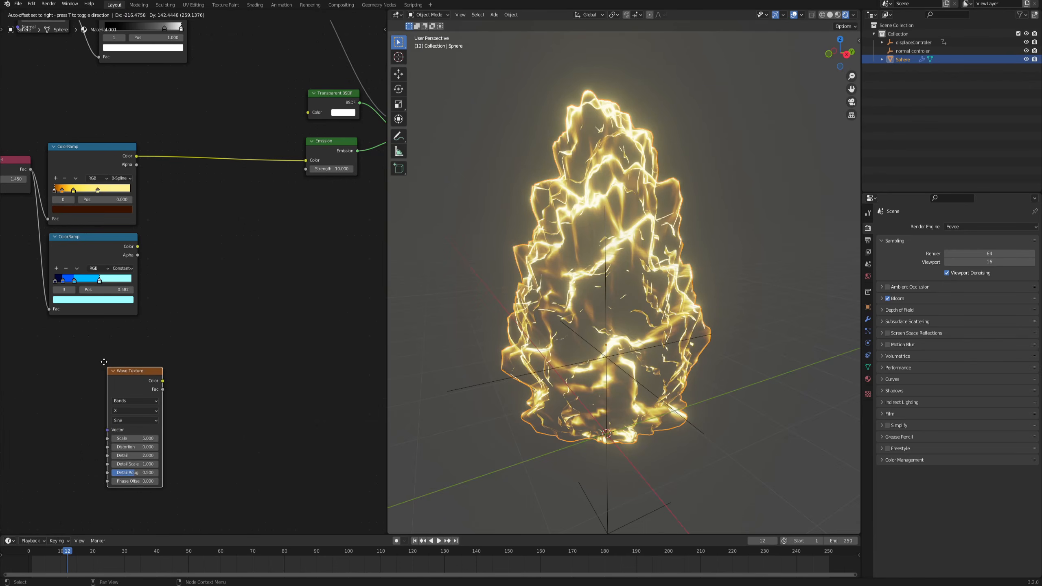
click(81, 353)
middle_drag(81, 353, 236, 278)
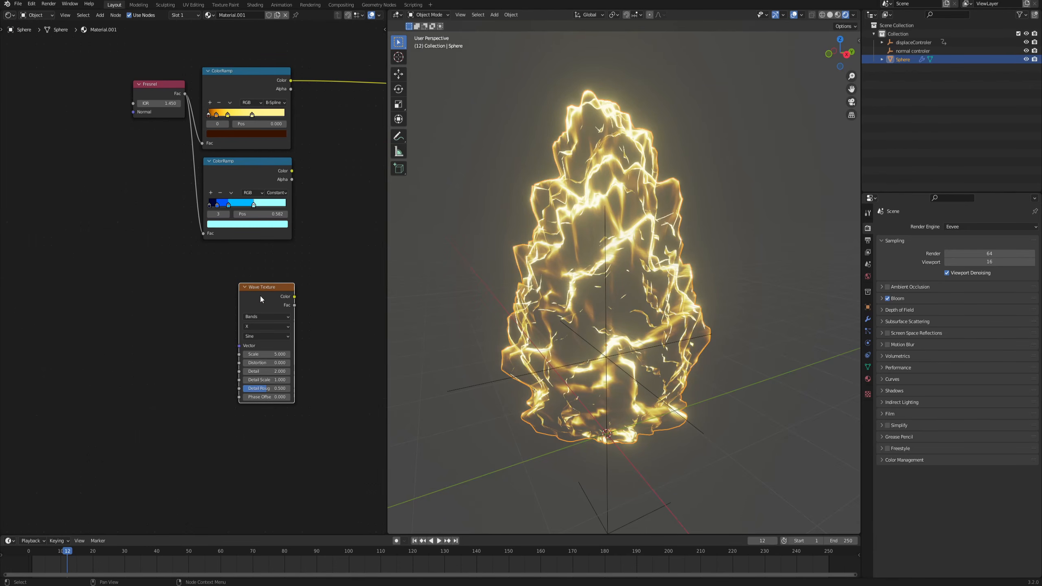
- Add Mapping and Texture Coordinate nodes to the Wave Texture and feed the Object output into the Mapping node's Vector input
key(ctrl+t)
scroll(190, 284, up, 1)
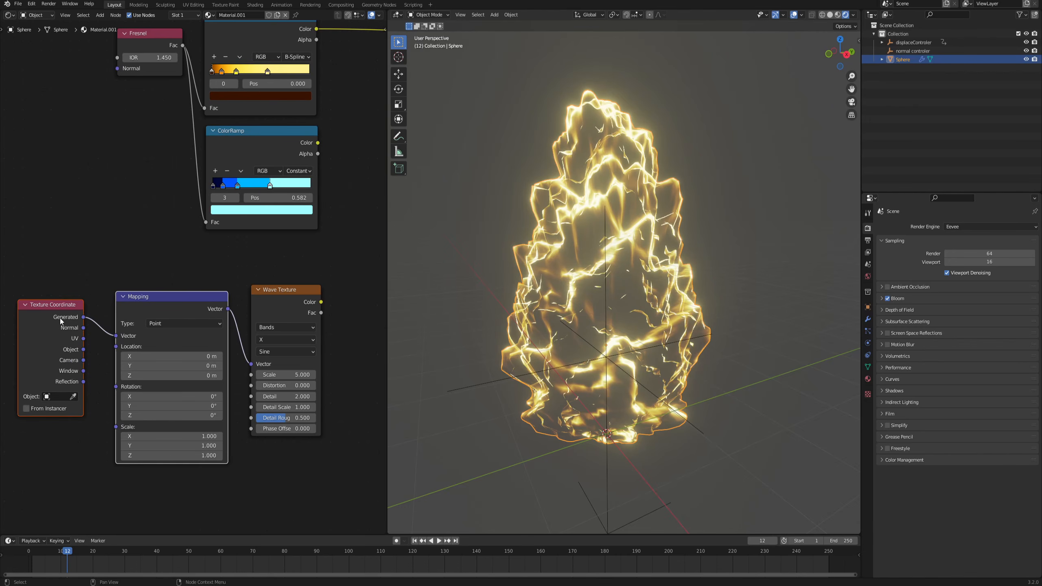
click(98, 330)
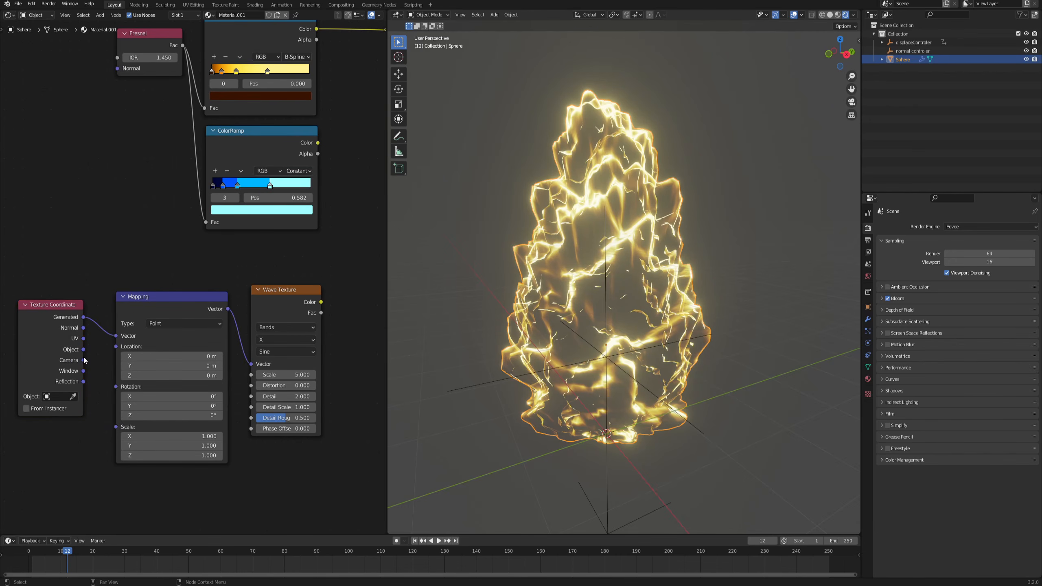
drag(84, 350, 116, 336)
- Preview the Wave Texture directly on the sphere and examine its bands from the front
ctrl+shift+click(286, 296)
middle_drag(303, 262, 276, 265)
middle_drag(592, 274, 484, 275)
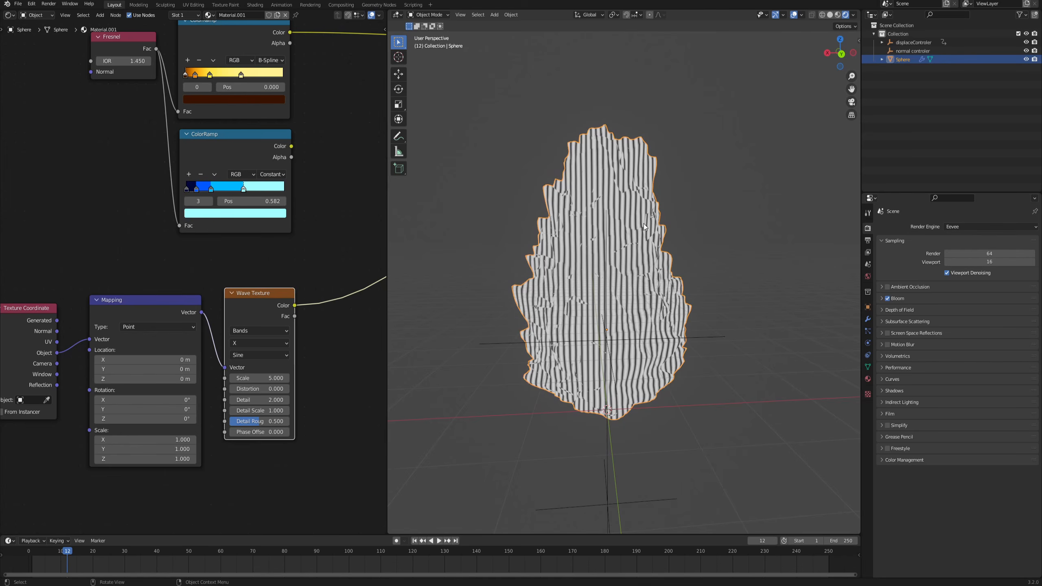
- Set the Mapping node's Y rotation to 90° and the Wave Texture's Scale to 0.660
double_click(122, 409)
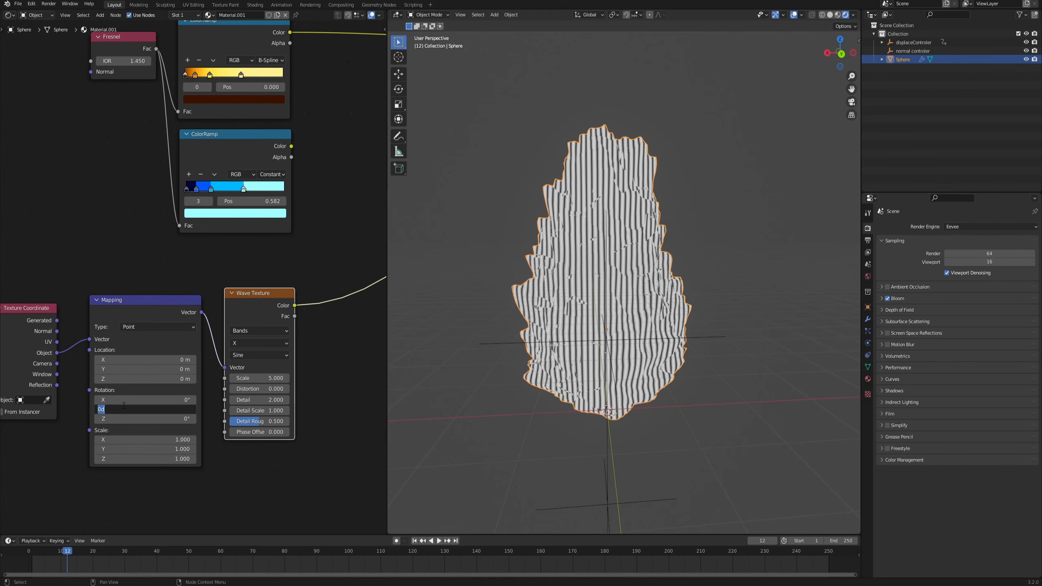
text(90)
key(Return)
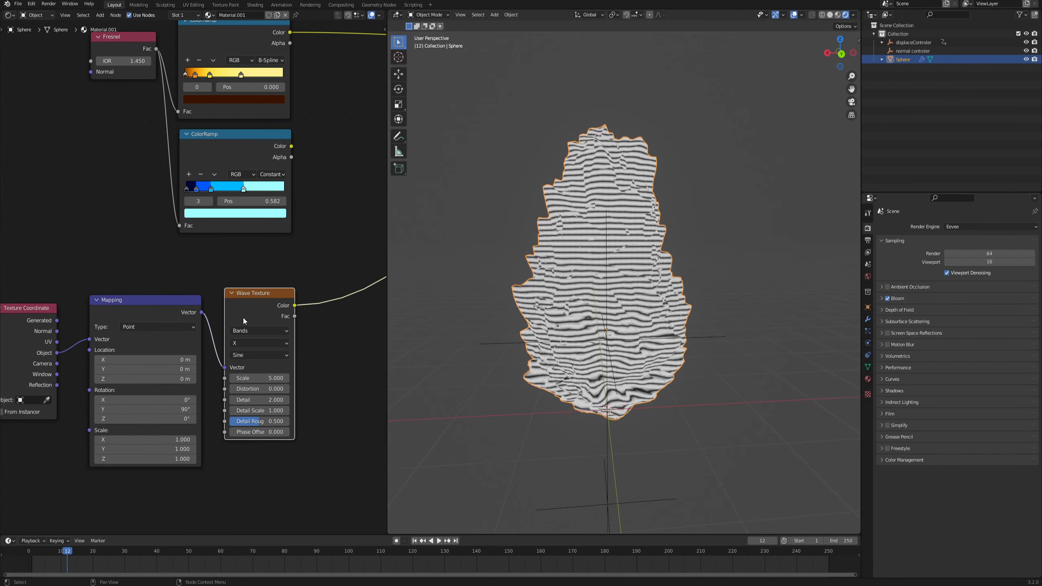
shift+drag(263, 378, 152, 379)
middle_drag(607, 243, 578, 240)
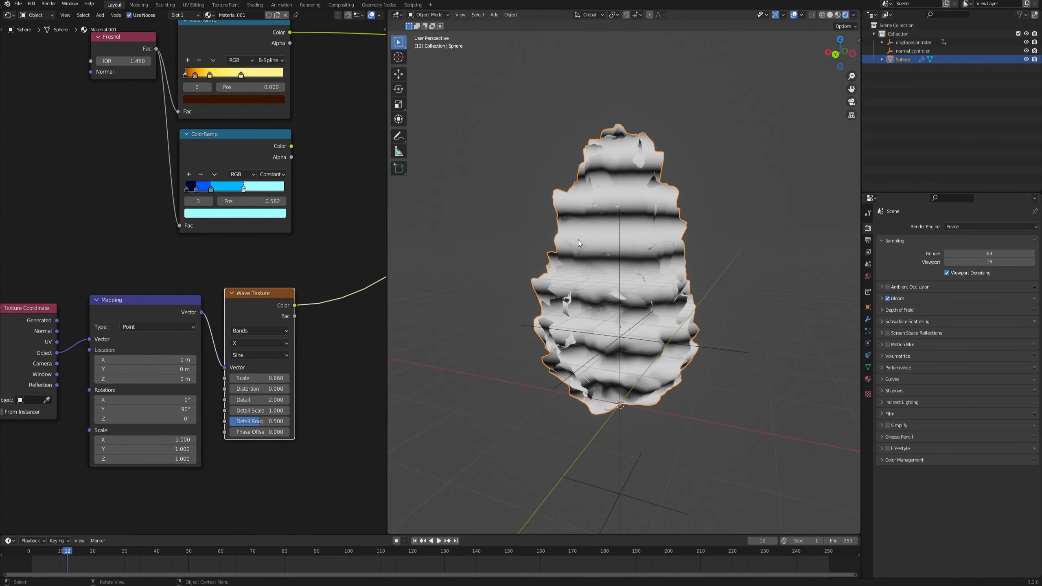
- Drive the Wave Texture's Phase Offset with the expression #frame/2 and play back the moving bands
middle_drag(313, 392, 254, 360)
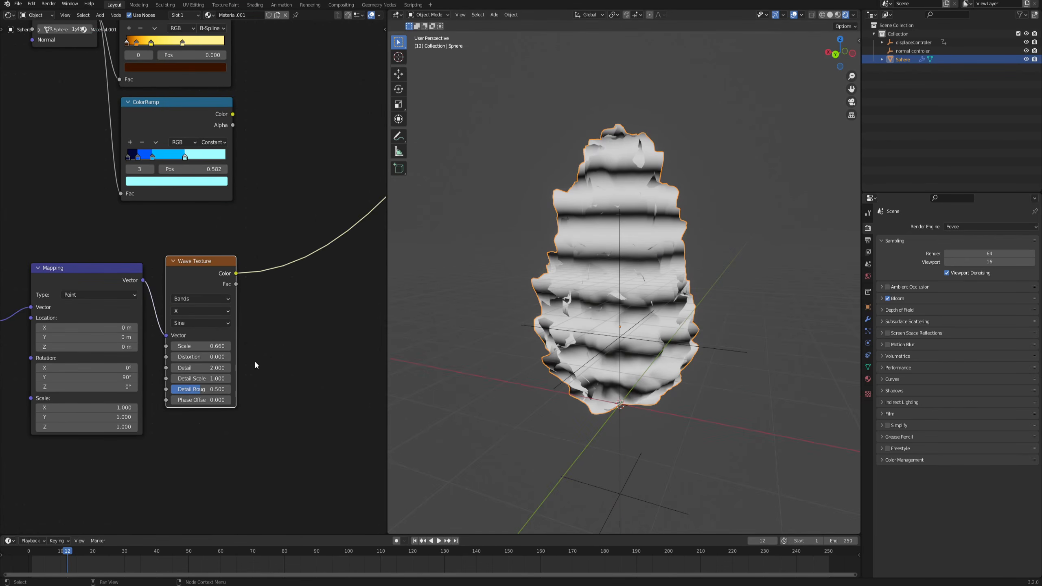
drag(201, 400, 40, 400)
click(192, 401)
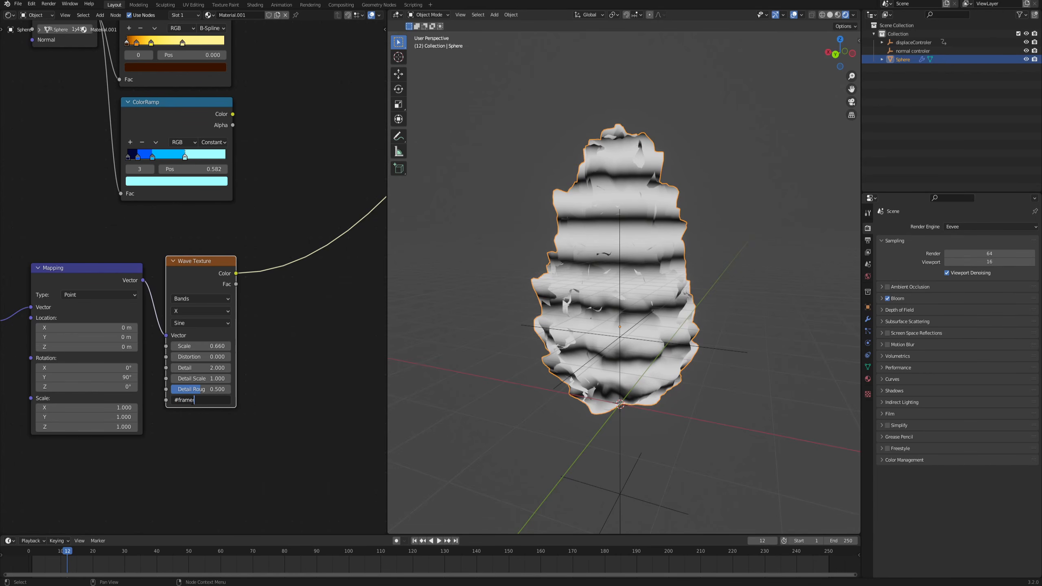
key(Return)
click(439, 541)
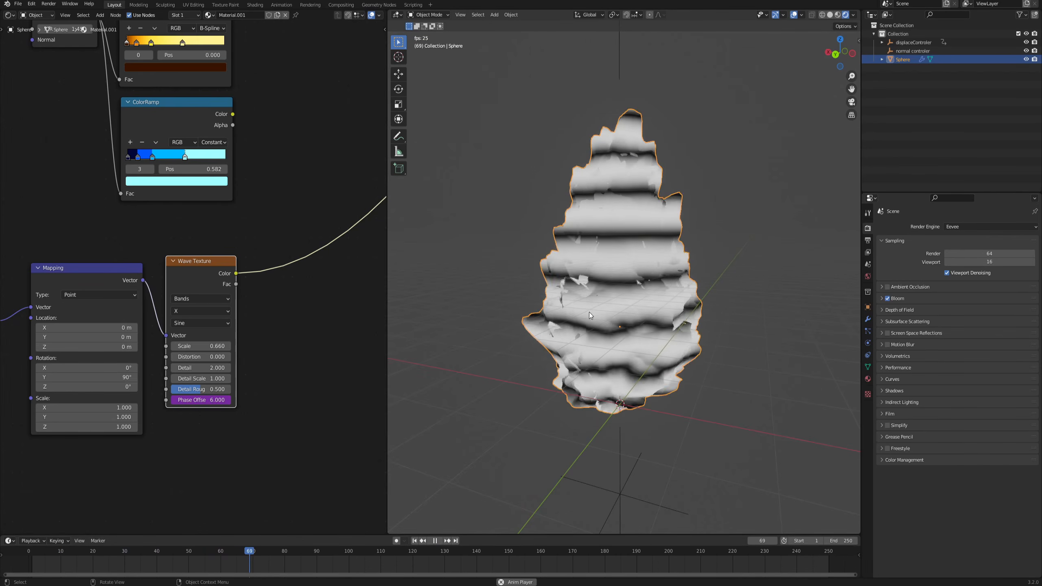
- Change the Phase Offset driver expression to -frame/2 and reopen it for editing
click(212, 399)
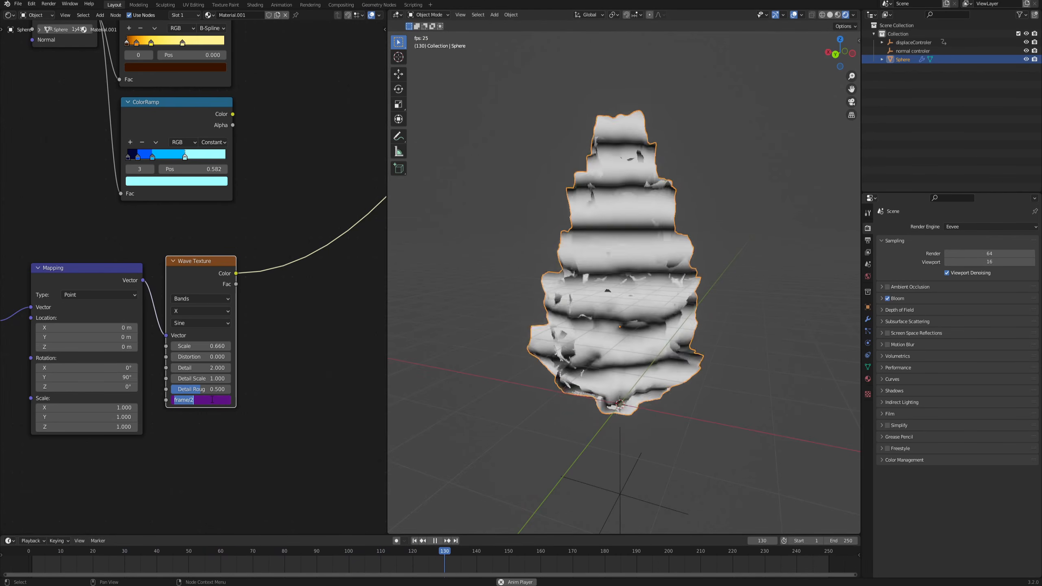
key(Left)
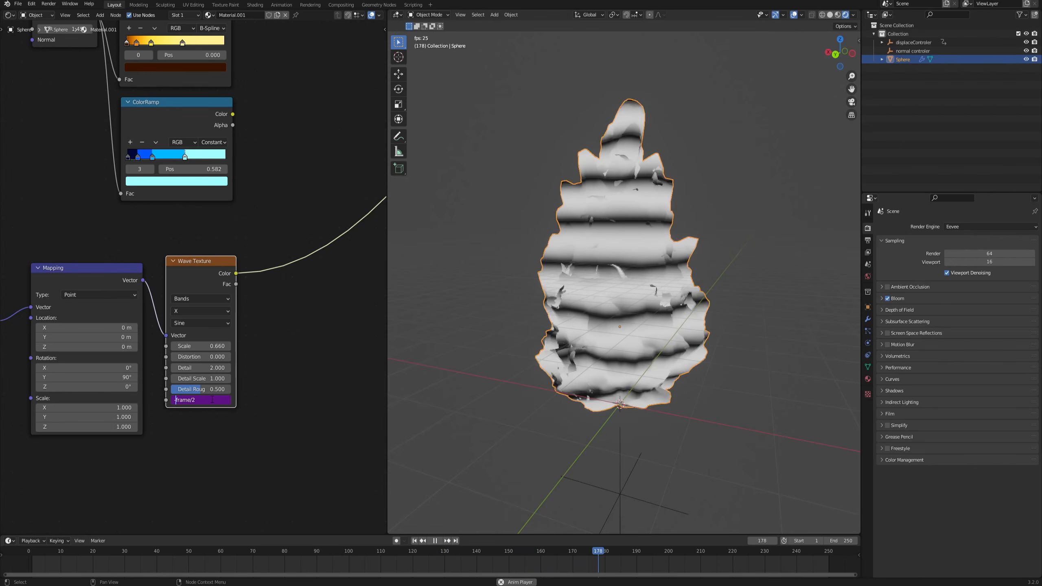
text(-)
key(Return)
click(208, 402)
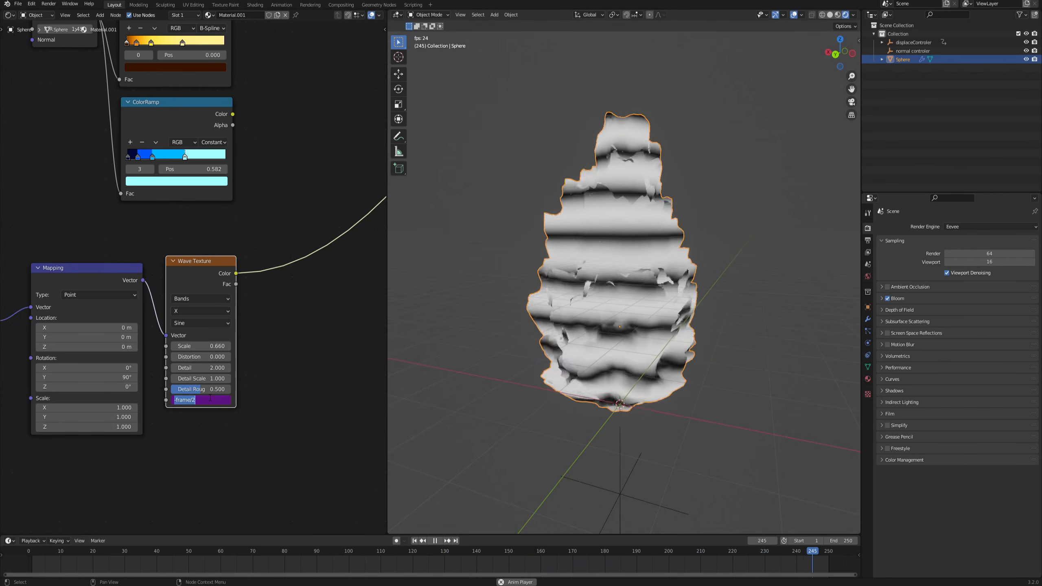
- Change the Wave Texture's phase offset driver expression to -frame/0.8 and stop the animation playback
click(208, 402)
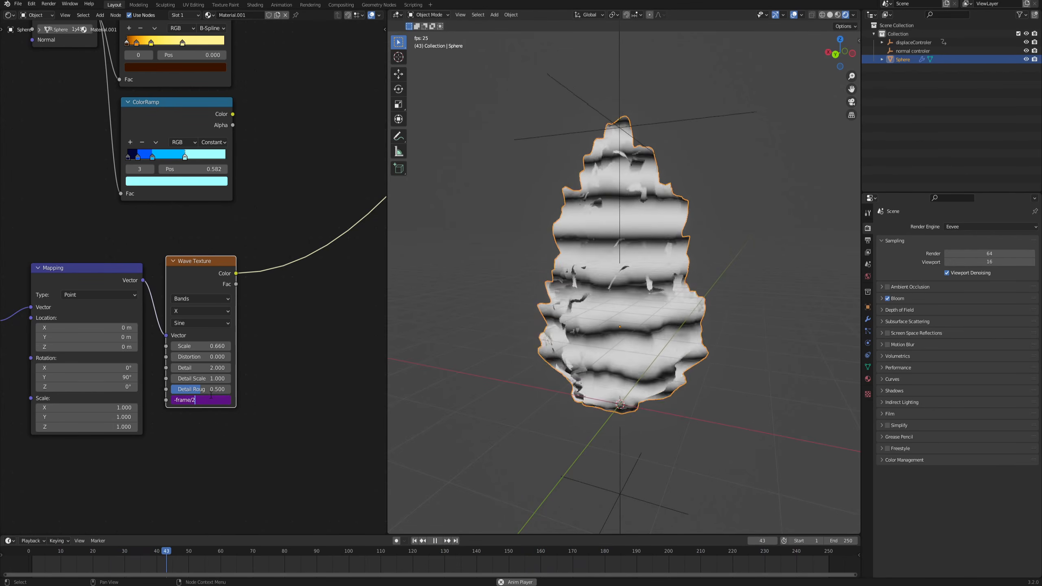
key(BackSpace)
text(0)
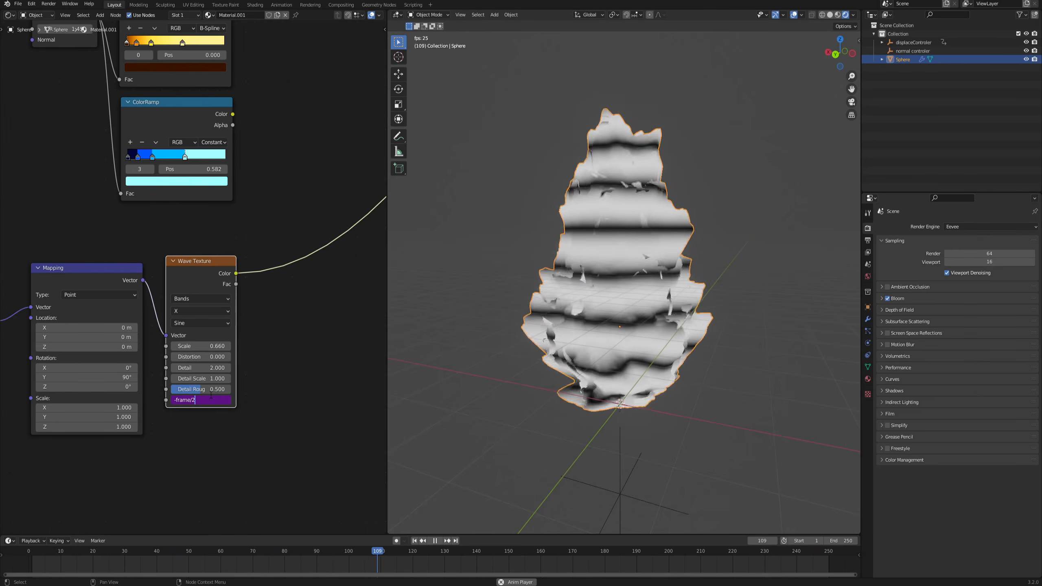
text(.5)
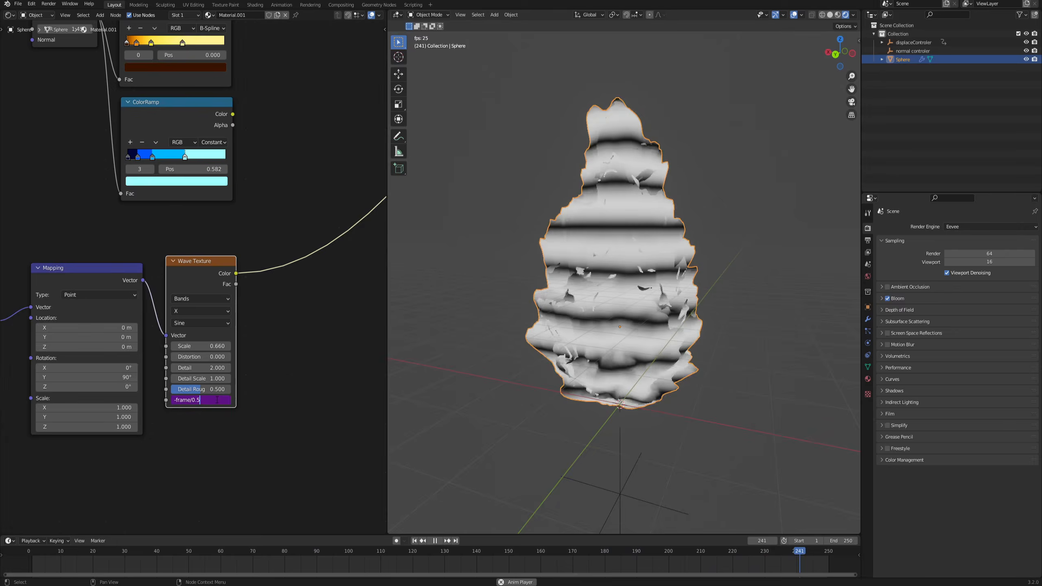
text(8)
key(Return)
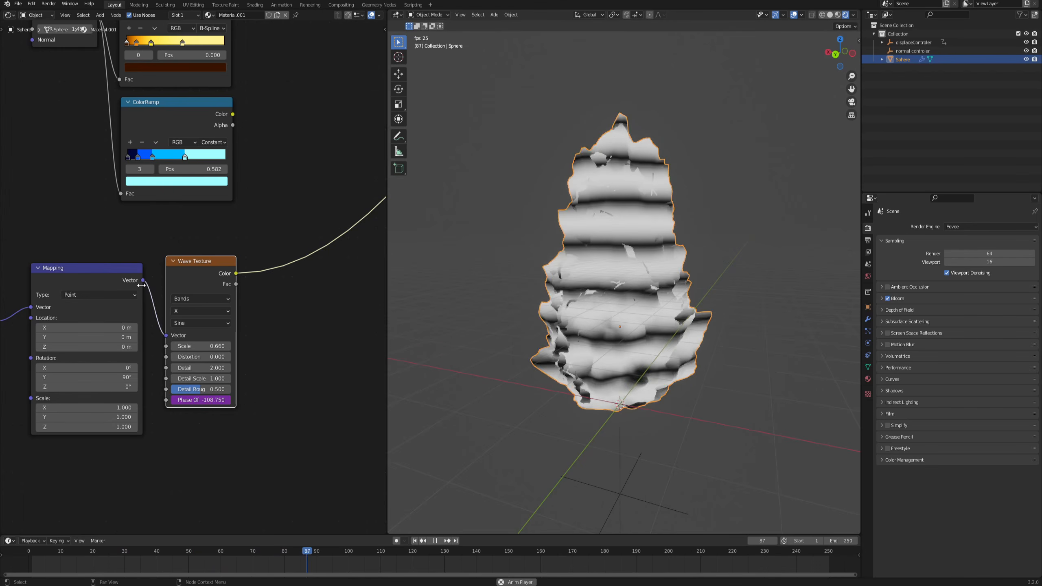
middle_drag(210, 306, 196, 302)
key(Escape)
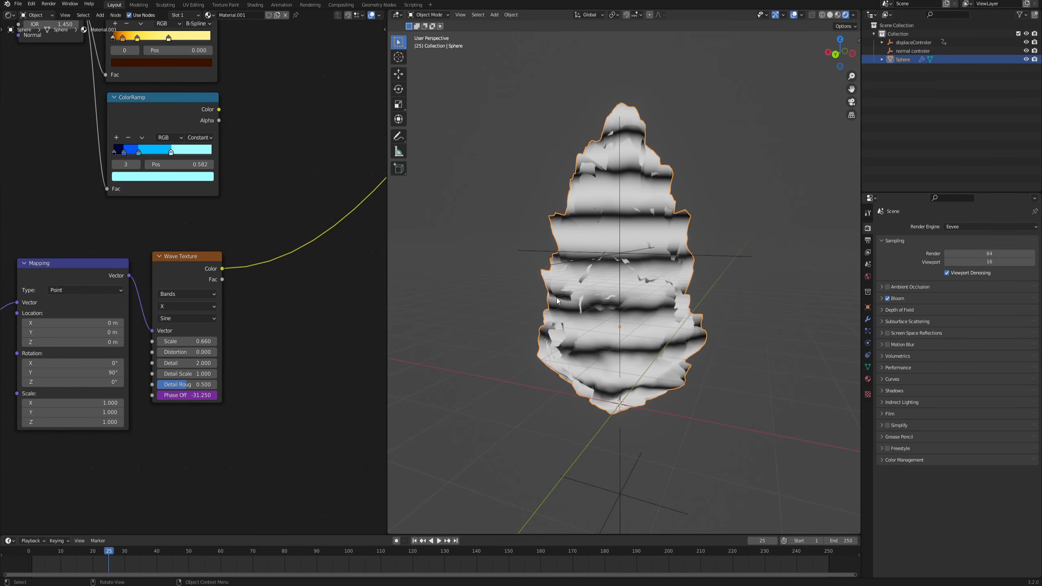
- Insert a ColorRamp node after the Wave Texture and set its interpolation to B-Spline
key(F3)
text(color)
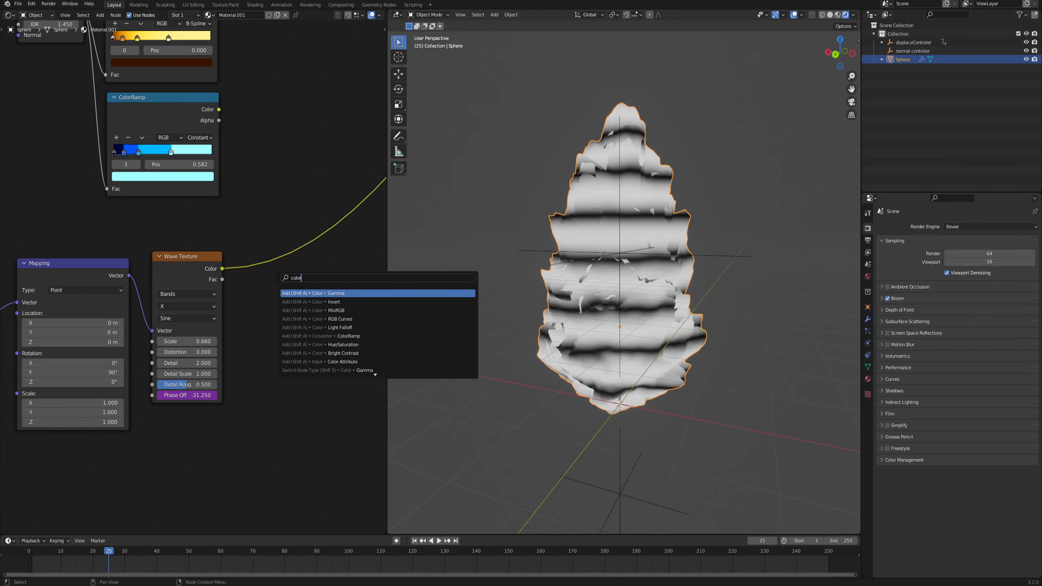
key(Return)
click(252, 259)
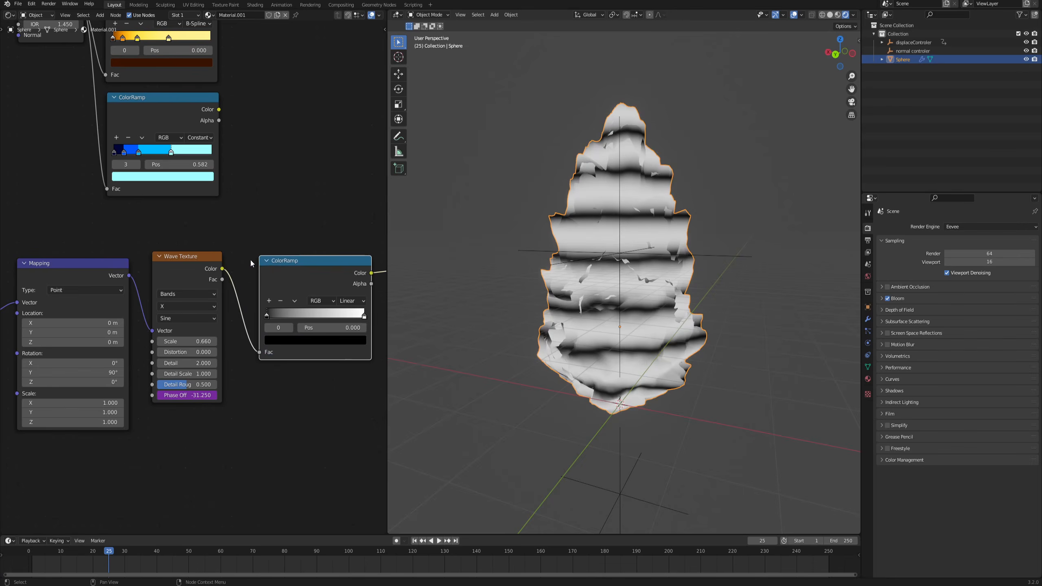
scroll(258, 296, up, 2)
click(272, 330)
click(267, 382)
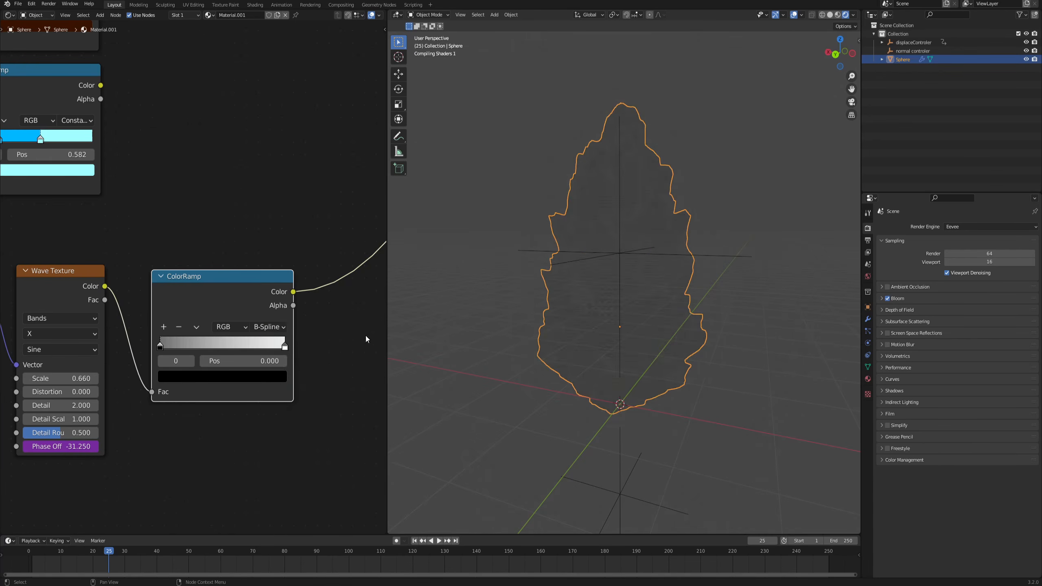
scroll(645, 209, up, 2)
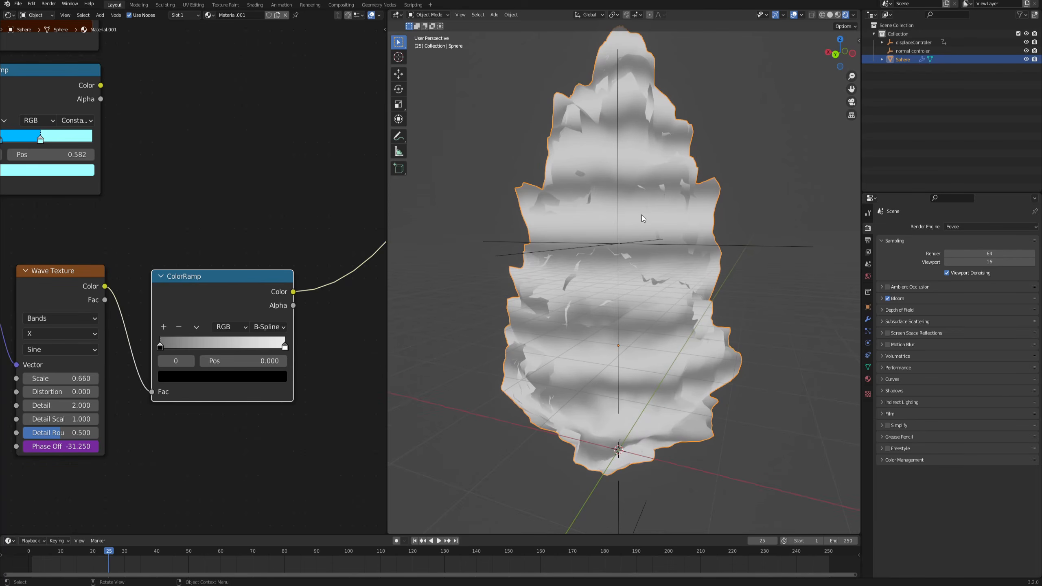
- Tighten the wave bands by moving the new ColorRamp's black stop to 0.841 and its white stop to 0.918
drag(160, 347, 253, 376)
scroll(319, 374, up, 2)
scroll(657, 158, up, 3)
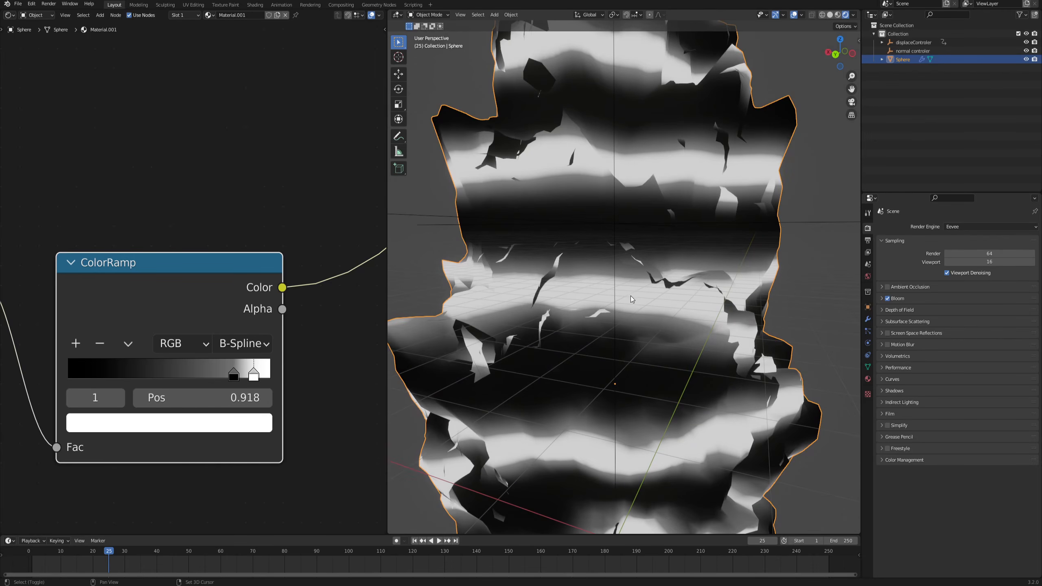
middle_drag(630, 296, 575, 266)
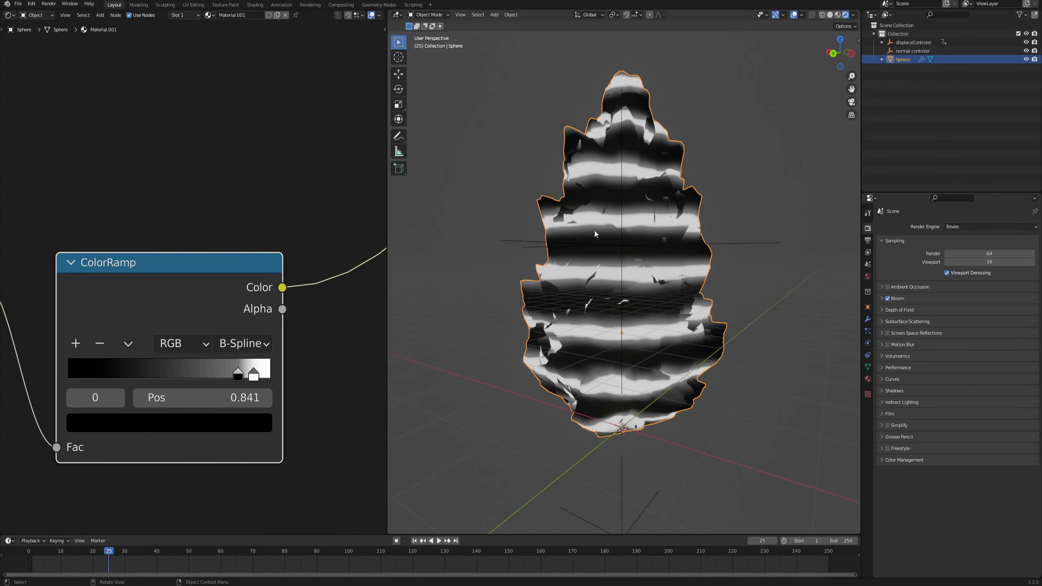
middle_drag(594, 231, 640, 244)
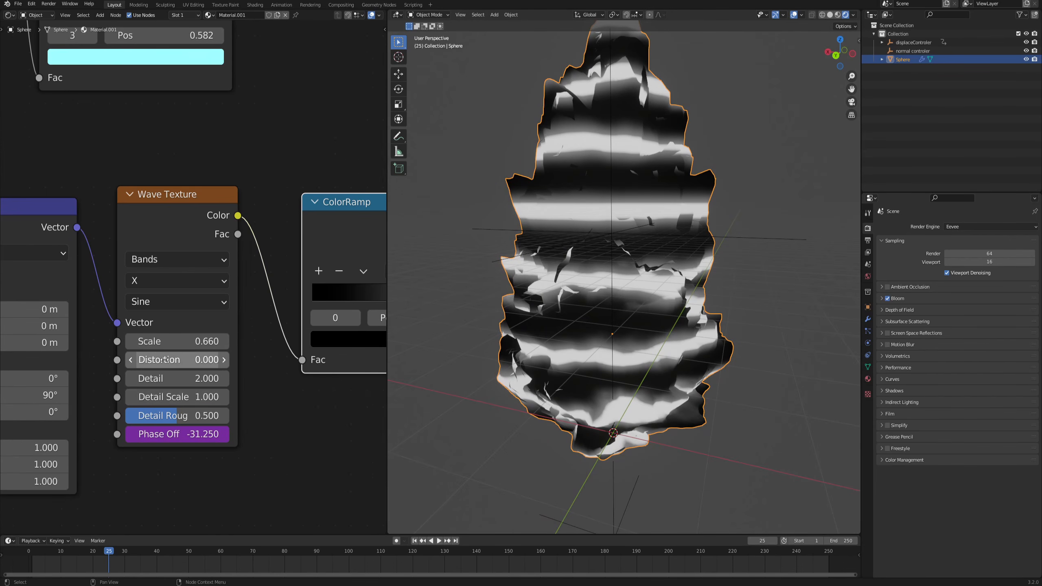
- Set the Wave Texture's distortion to 5.300, detail to 2.660, detail scale to 1.520 and detail roughness to 1.000
drag(168, 361, 190, 360)
drag(160, 396, 181, 396)
middle_drag(457, 300, 640, 259)
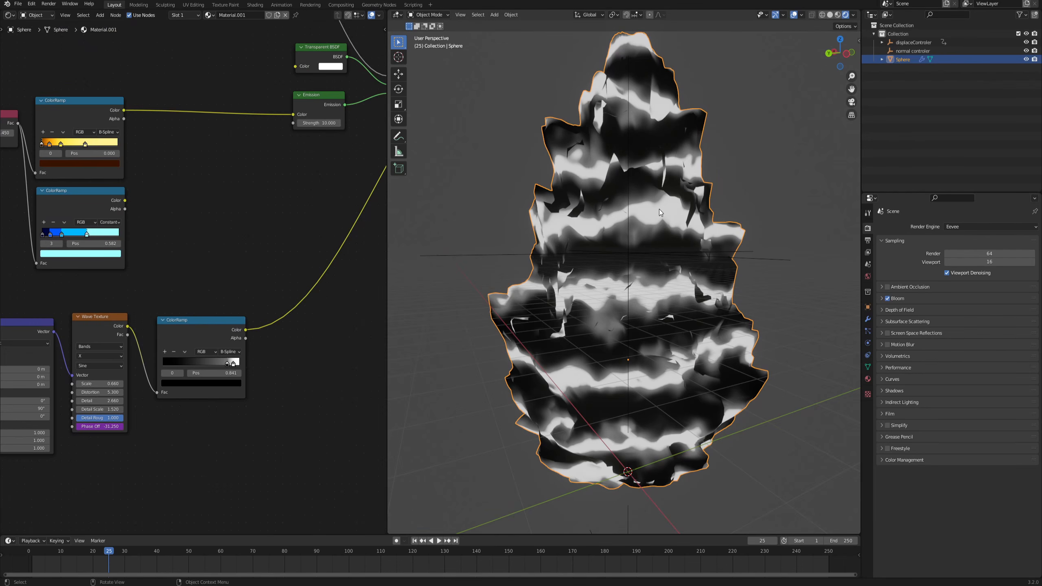
middle_drag(660, 210, 650, 220)
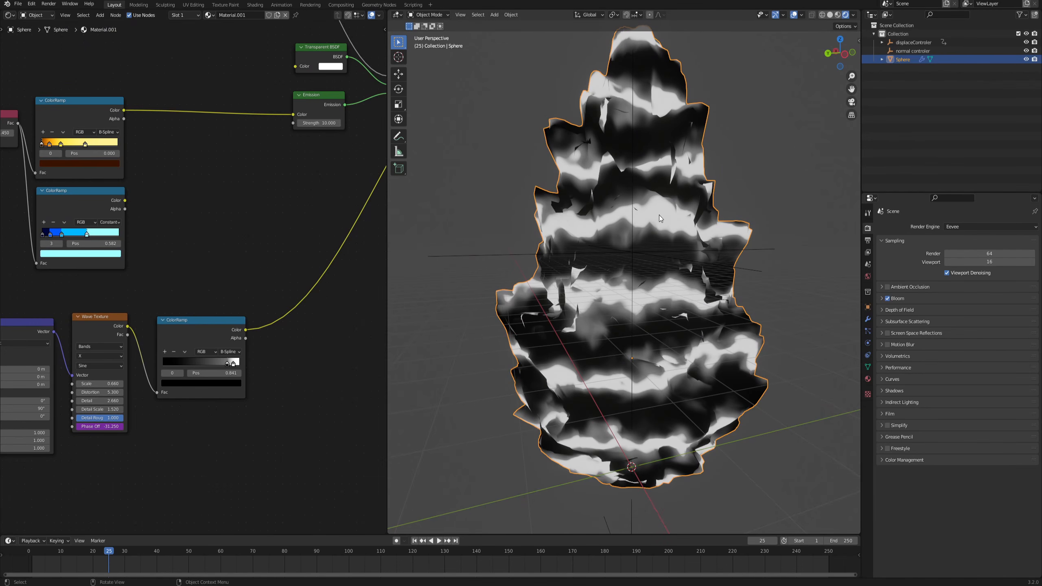
- Add a MixRGB node below the Emission node and connect the wave ColorRamp's color to its factor
key(F3)
text(mixrg)
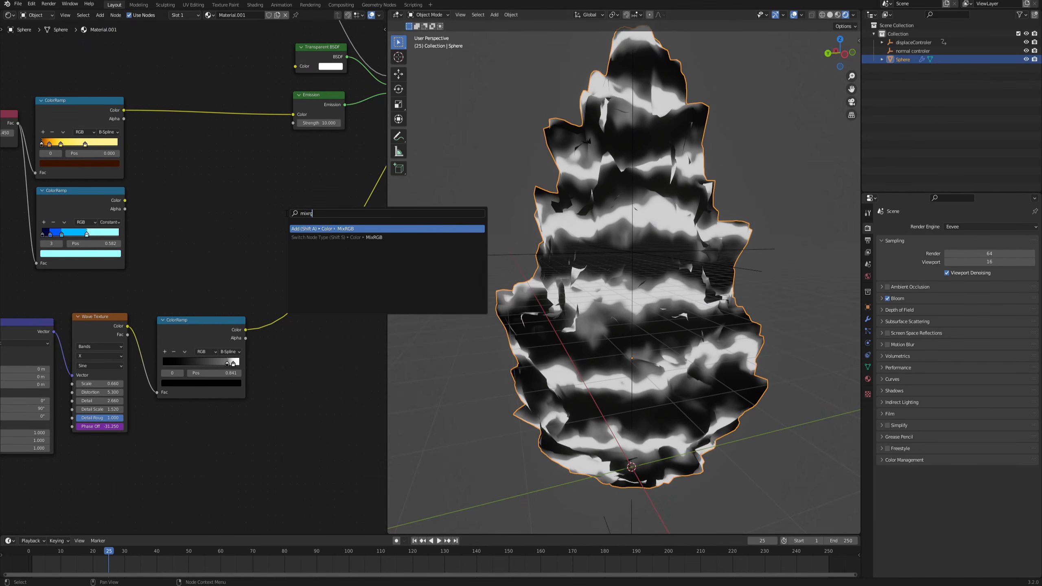
key(Return)
click(289, 180)
scroll(223, 178, up, 2)
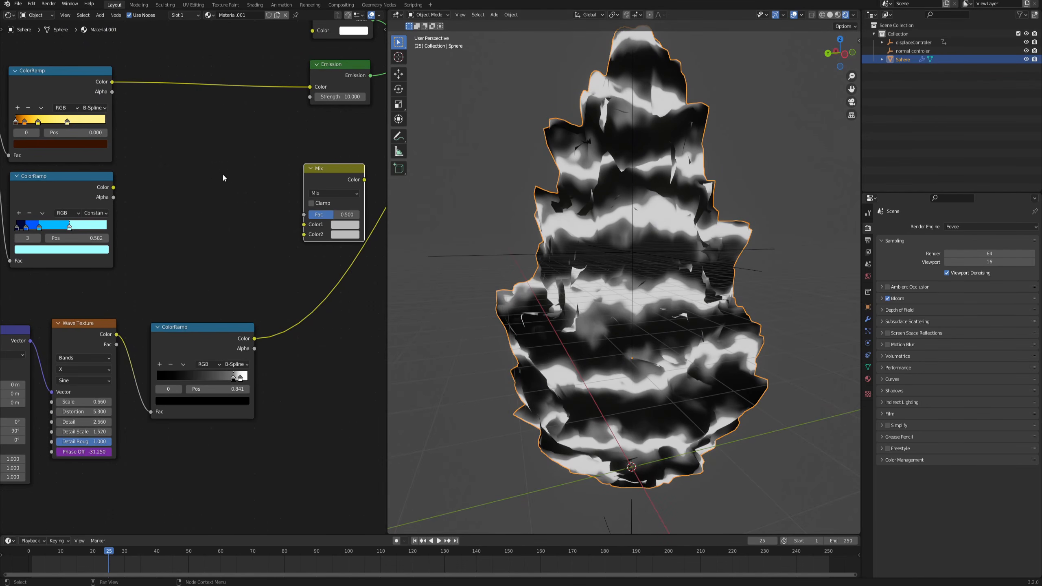
middle_drag(199, 176, 199, 214)
middle_drag(65, 144, 98, 146)
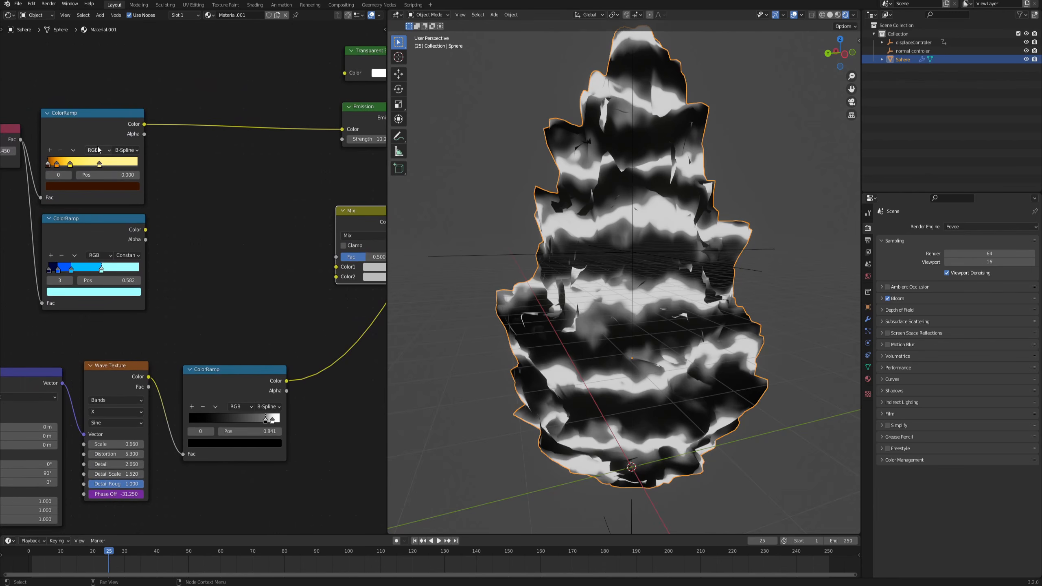
middle_drag(249, 253, 201, 245)
scroll(202, 245, up, 1)
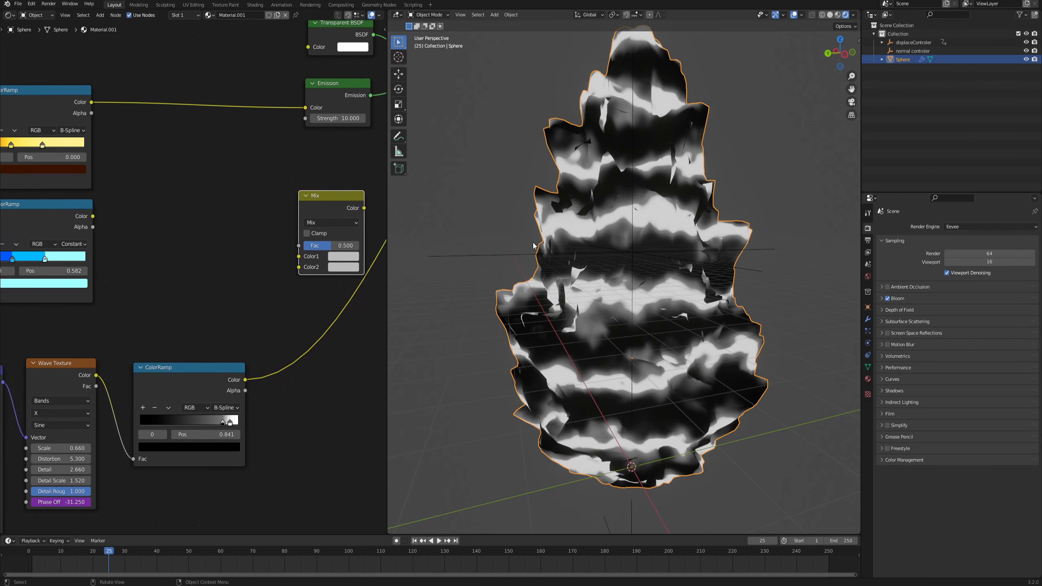
drag(242, 391, 299, 246)
middle_drag(122, 136, 154, 153)
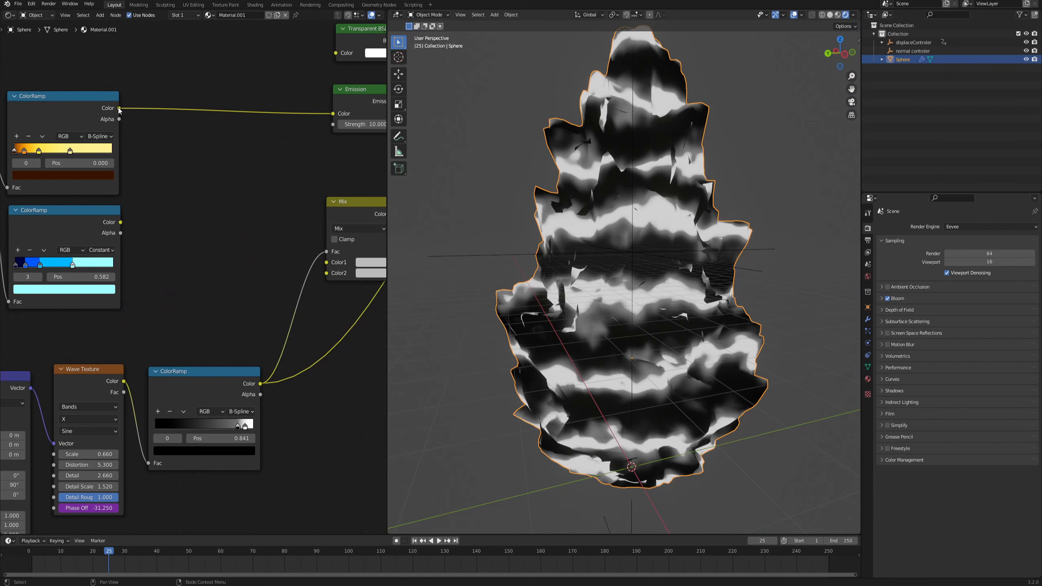
- Connect the orange ColorRamp to the Mix node's Color1 and the blue ColorRamp to its Color2
drag(119, 109, 327, 263)
middle_drag(161, 247, 160, 249)
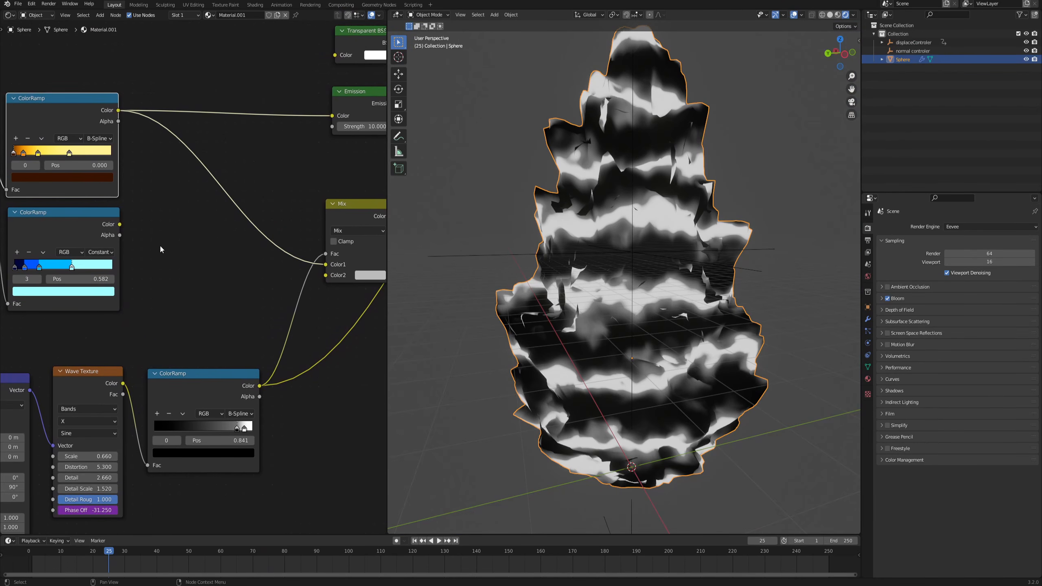
drag(120, 225, 325, 275)
middle_drag(326, 275, 254, 289)
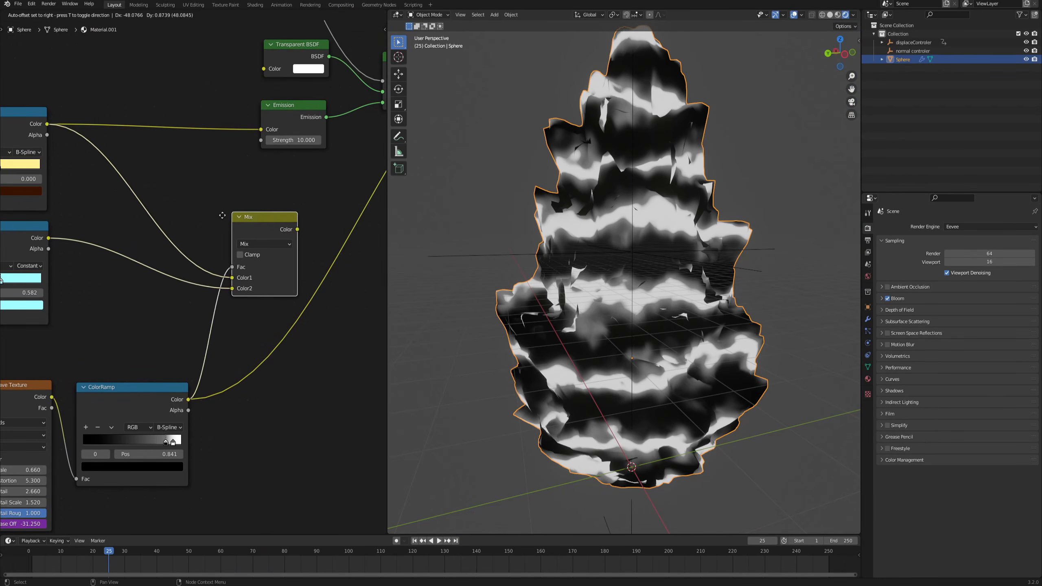
- Reposition the Mix node, feed its color into the Emission color, and preview the Mix Shader on the sphere
drag(277, 222, 190, 189)
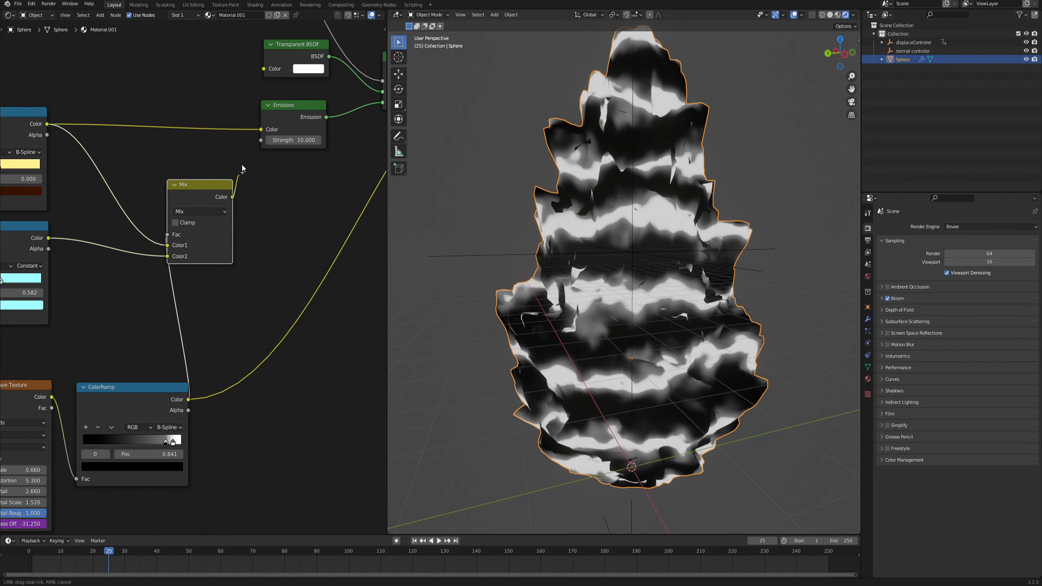
drag(263, 129, 263, 131)
middle_drag(313, 191, 169, 265)
ctrl+shift+click(269, 137)
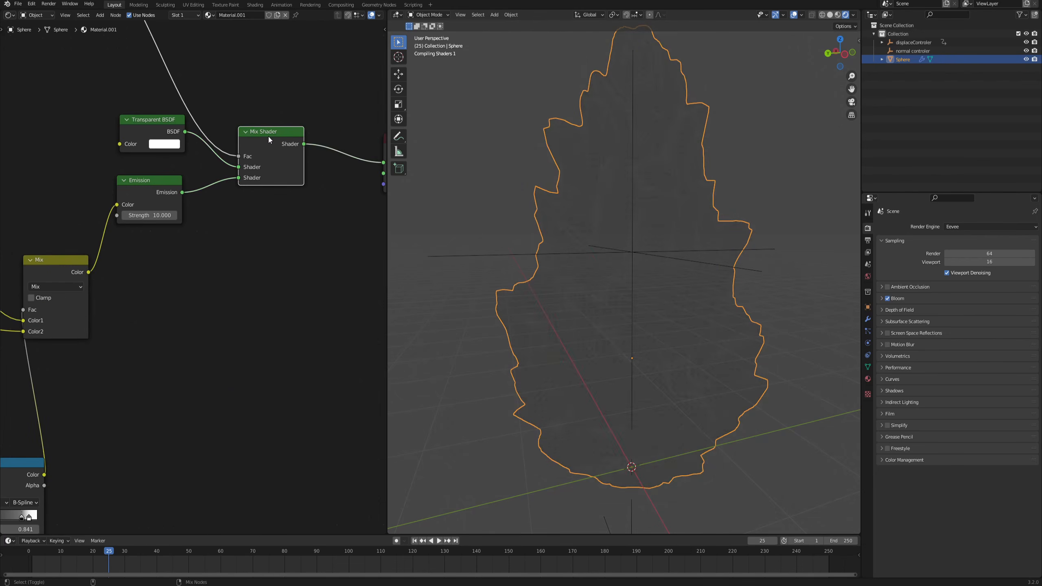
scroll(640, 228, down, 4)
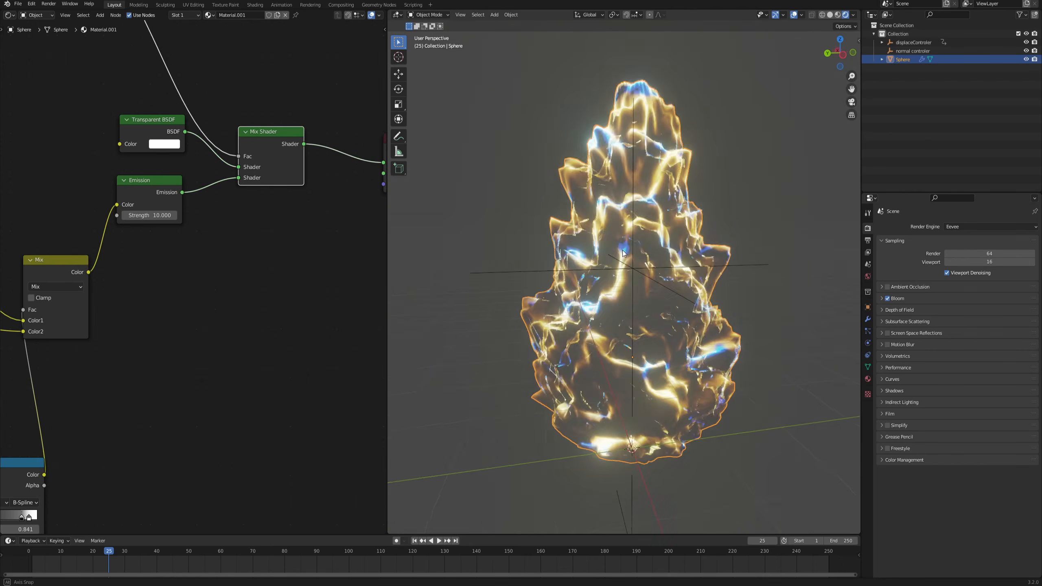
- Play the animation and inspect the blended orange and blue flame from several angles
click(438, 542)
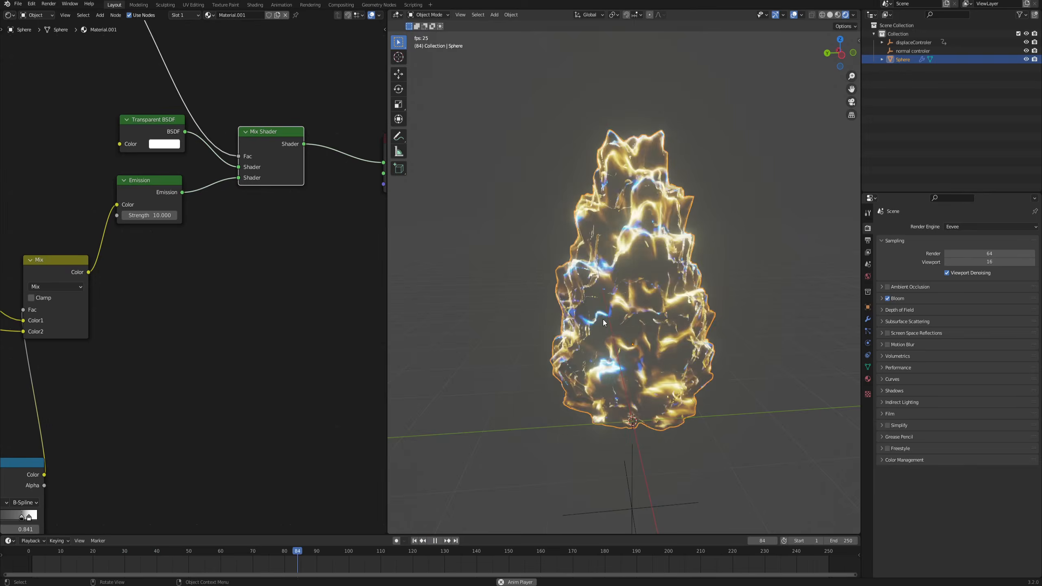
scroll(596, 332, up, 3)
middle_drag(611, 305, 632, 286)
scroll(661, 150, down, 1)
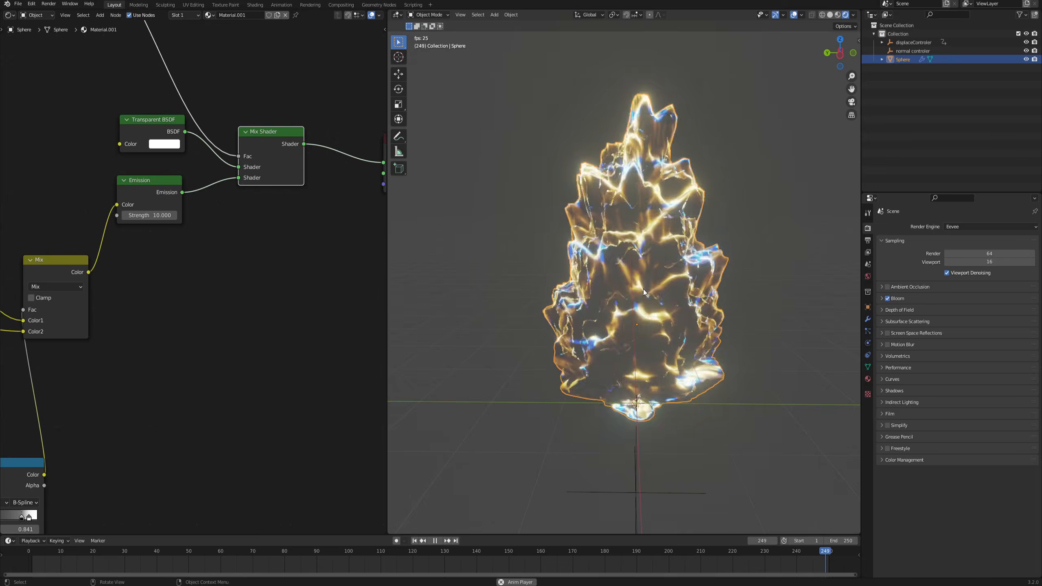
middle_drag(627, 282, 642, 291)
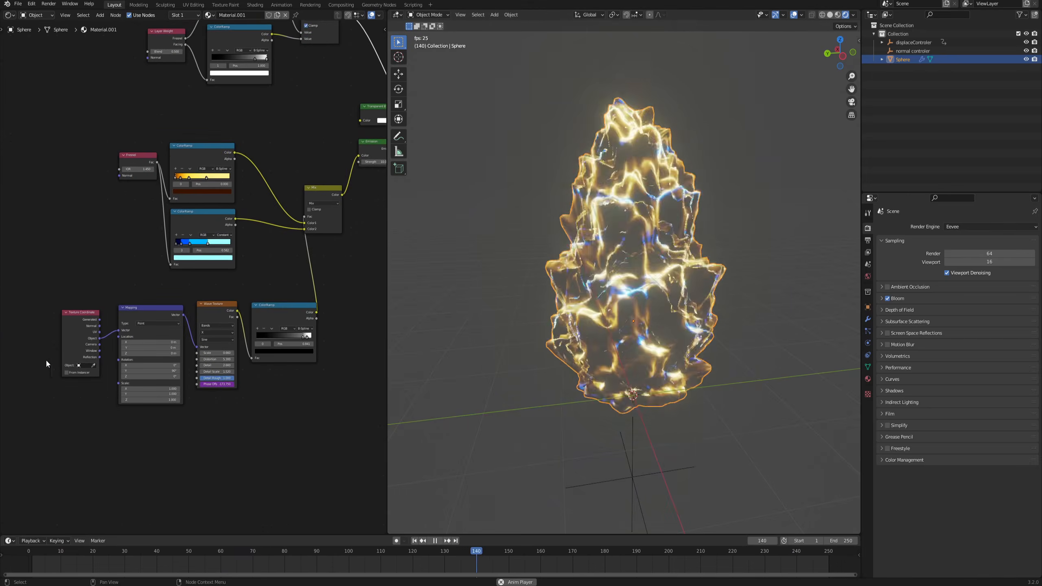
- Move the texture coordinate, mapping, wave texture and ColorRamp nodes down and left to free space below the blue ColorRamp
drag(34, 322, 288, 411)
key(g)
click(201, 387)
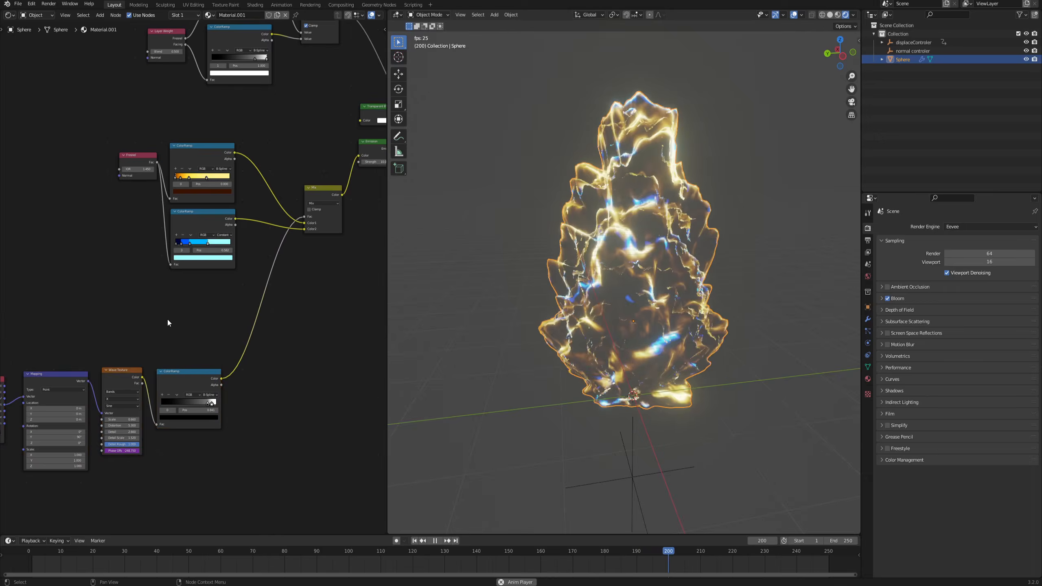
- Add a Math node below the blue ColorRamp, stop playback, and set the node's operation to Ping-Pong
key(F3)
text(mat)
key(Return)
click(150, 294)
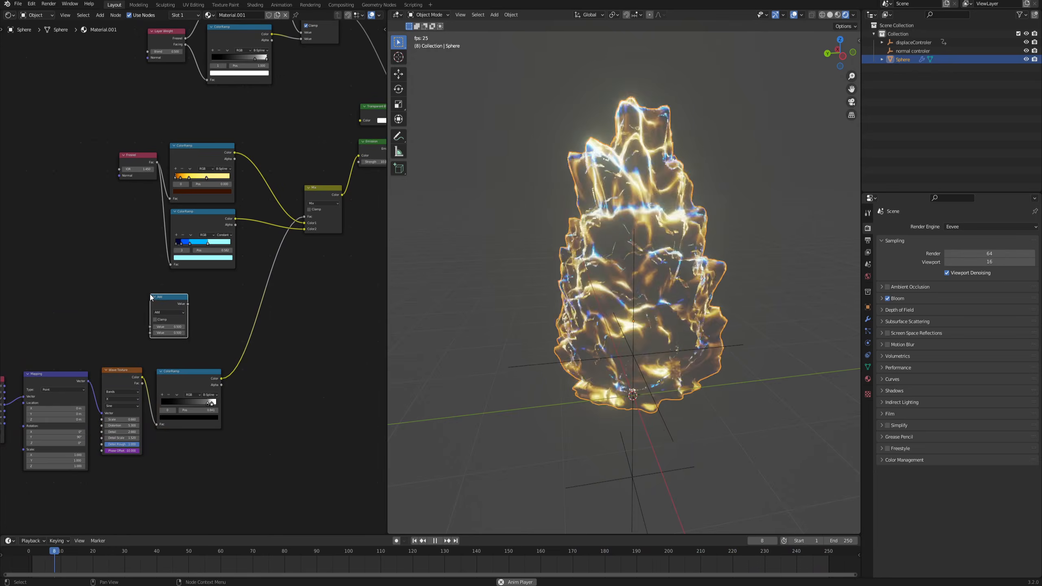
scroll(165, 316, up, 3)
click(436, 541)
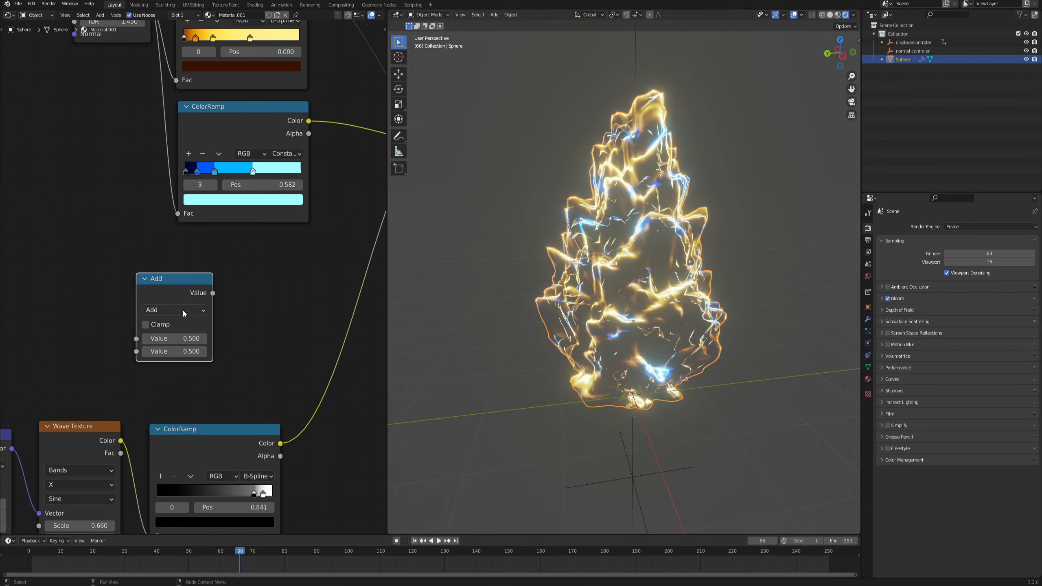
click(182, 310)
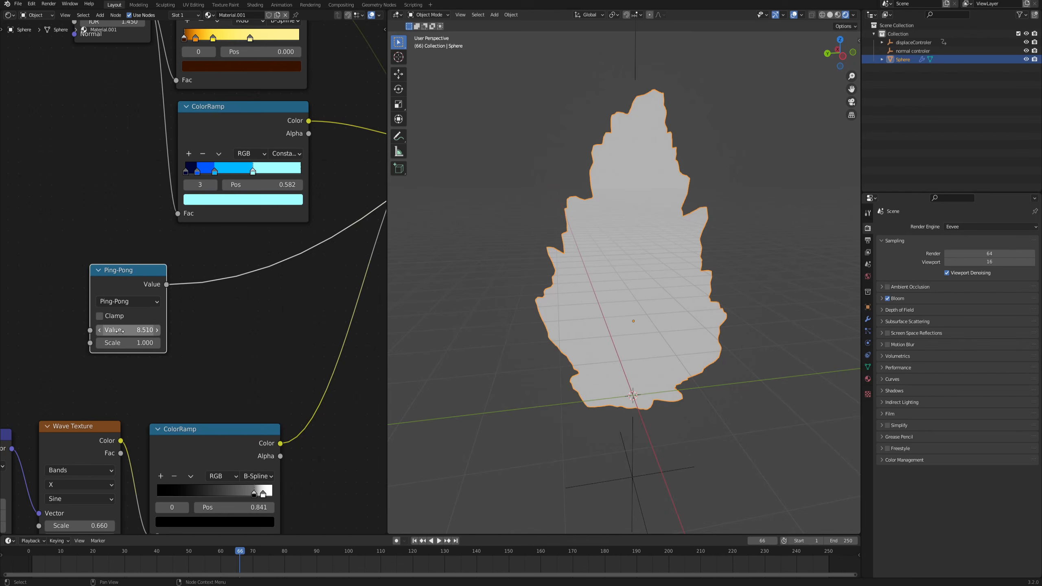
- Drive the Ping-Pong node's value with a #frame-based expression and return the timeline to frame 1
click(120, 331)
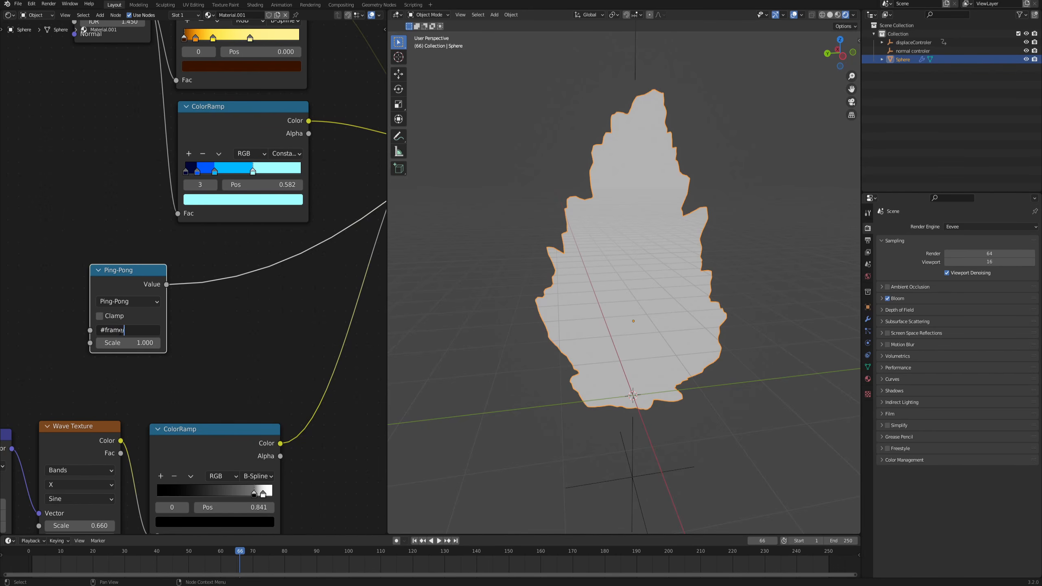
key(Return)
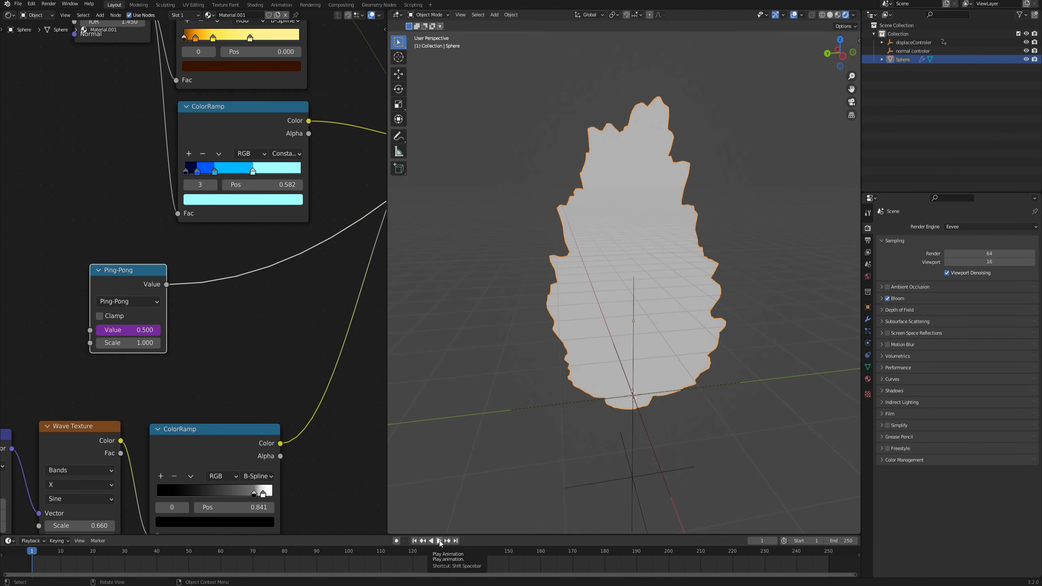
scroll(570, 288, down, 3)
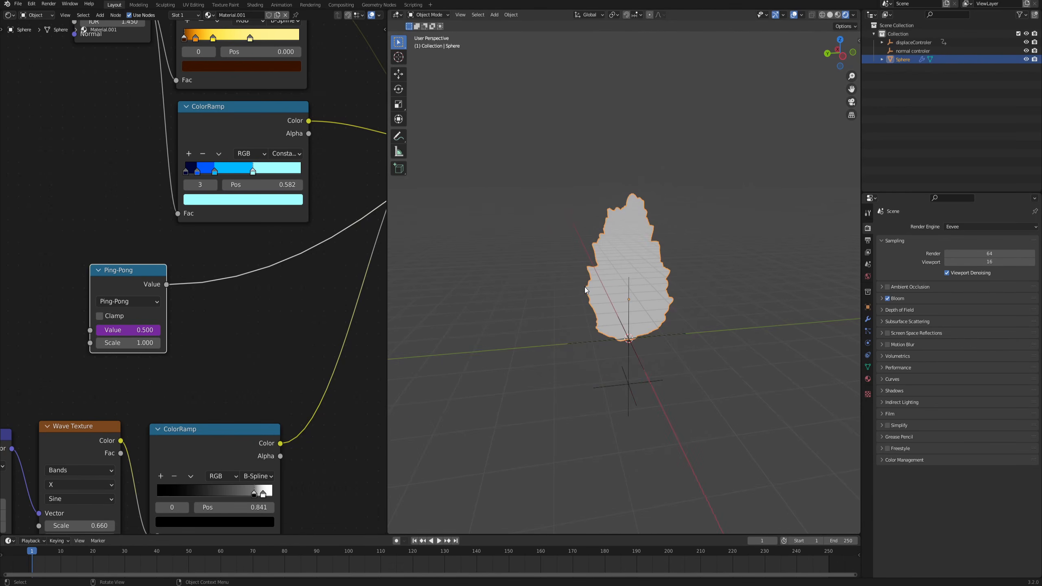
mouse_move(585, 287)
middle_down()
mouse_move(609, 296)
mouse_move(596, 288)
middle_up()
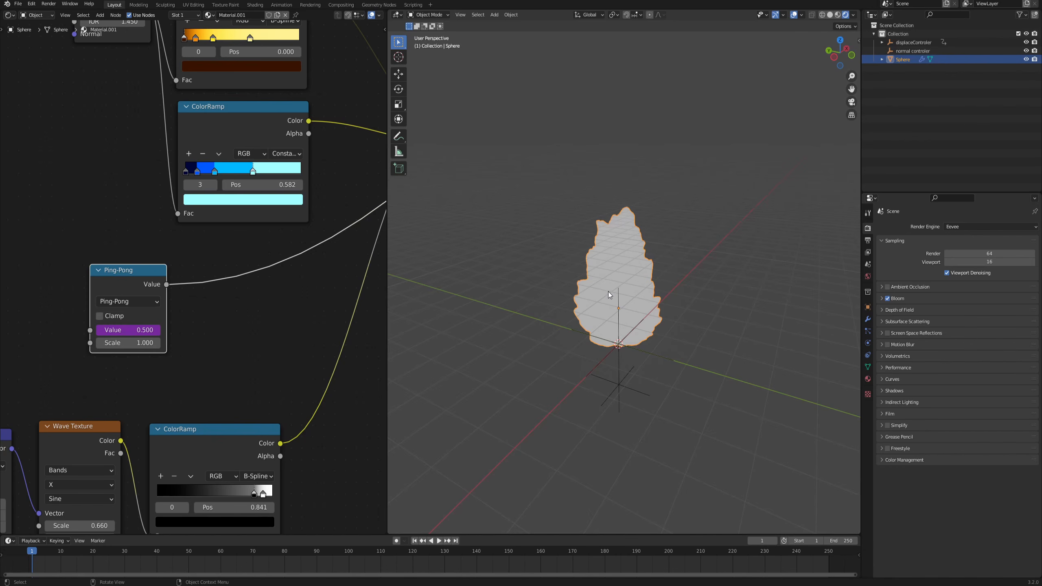
- Check the Ping-Pong node's frame-driven value by playing the animation, and move the timeline to frame 83
click(438, 541)
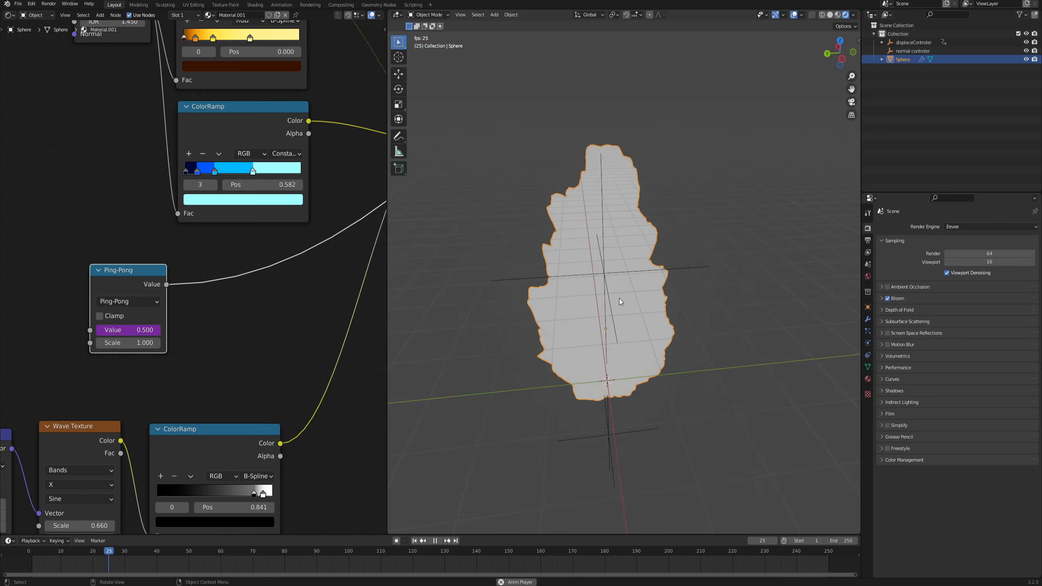
click(435, 541)
click(135, 332)
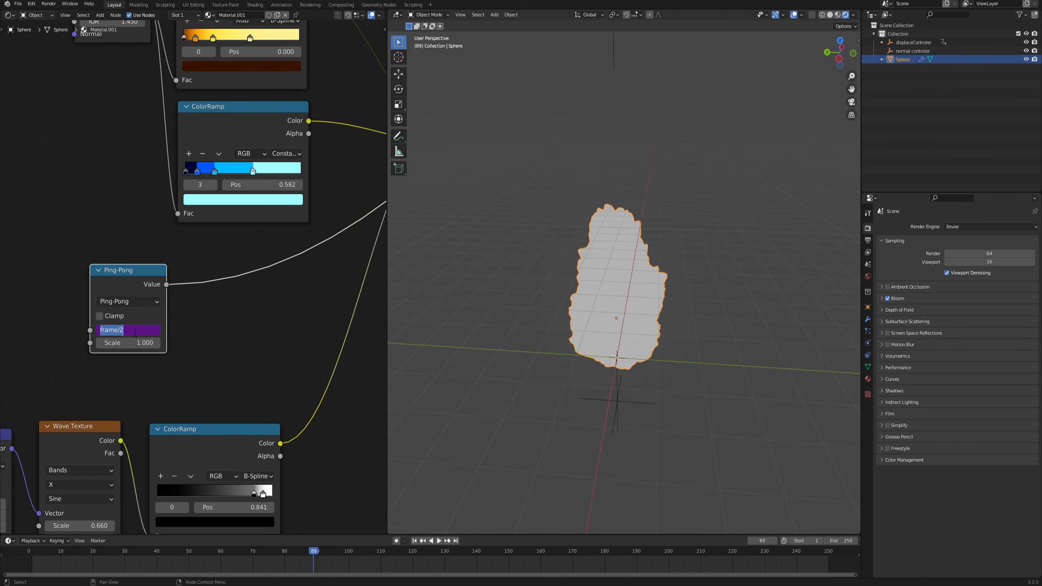
scroll(595, 287, up, 3)
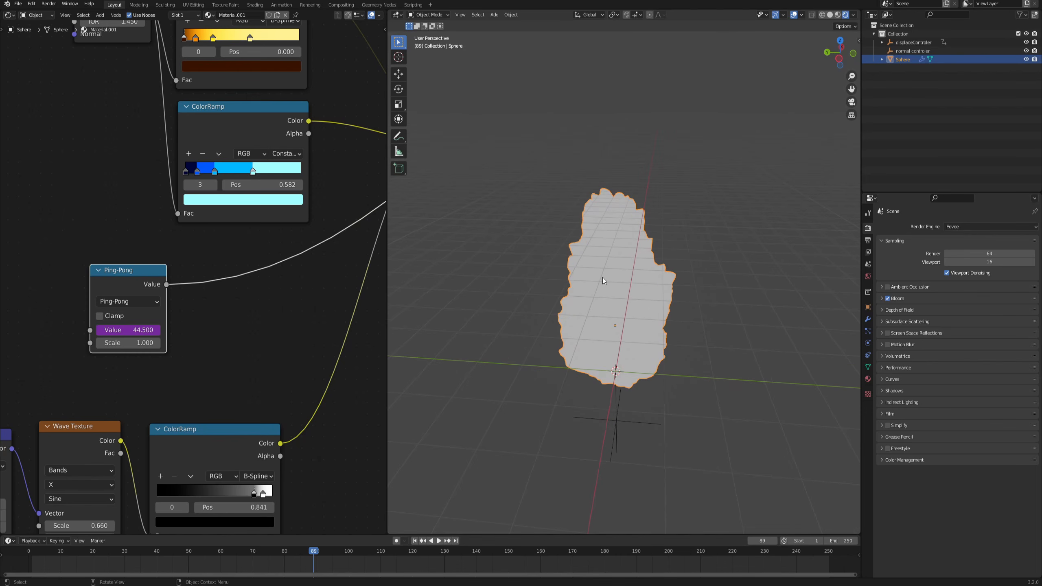
mouse_move(315, 554)
mouse_down()
mouse_move(275, 553)
mouse_move(294, 552)
mouse_up()
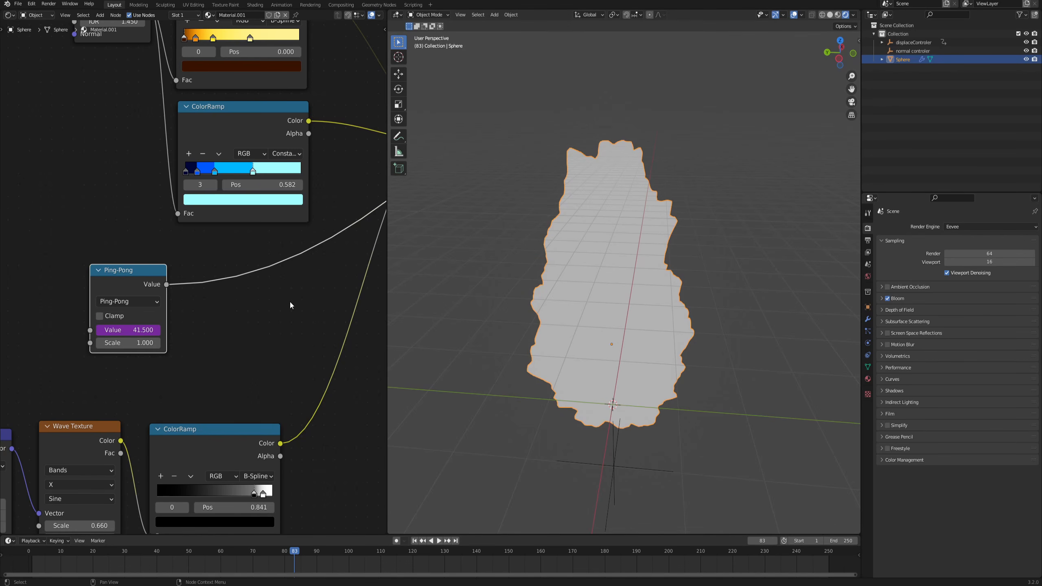
- Insert a Math node after the Ping-Pong node and set it to Snap with an increment of 1
click(199, 315)
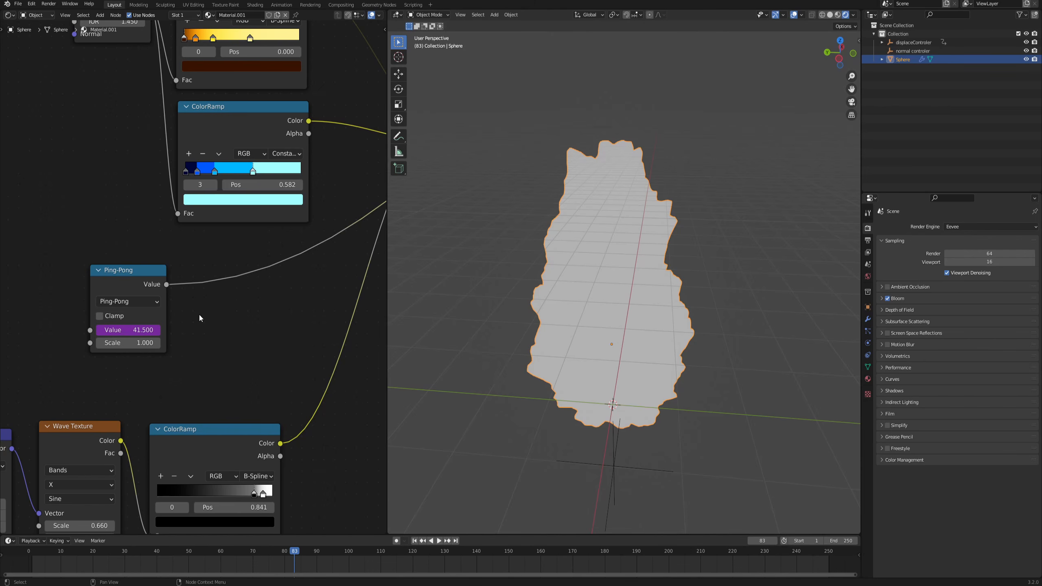
key(F3)
text(ma)
key(Return)
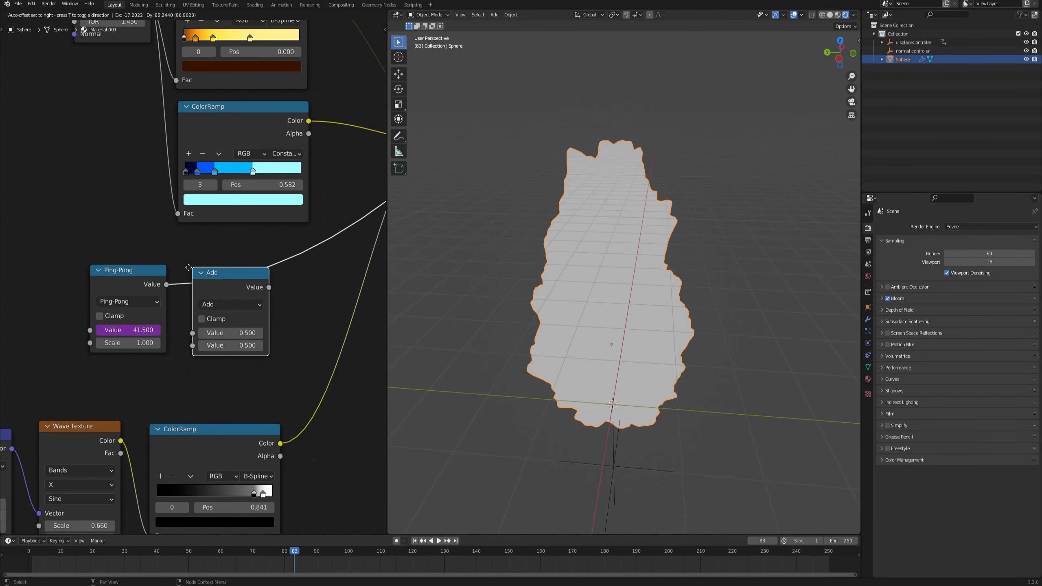
click(205, 267)
click(241, 301)
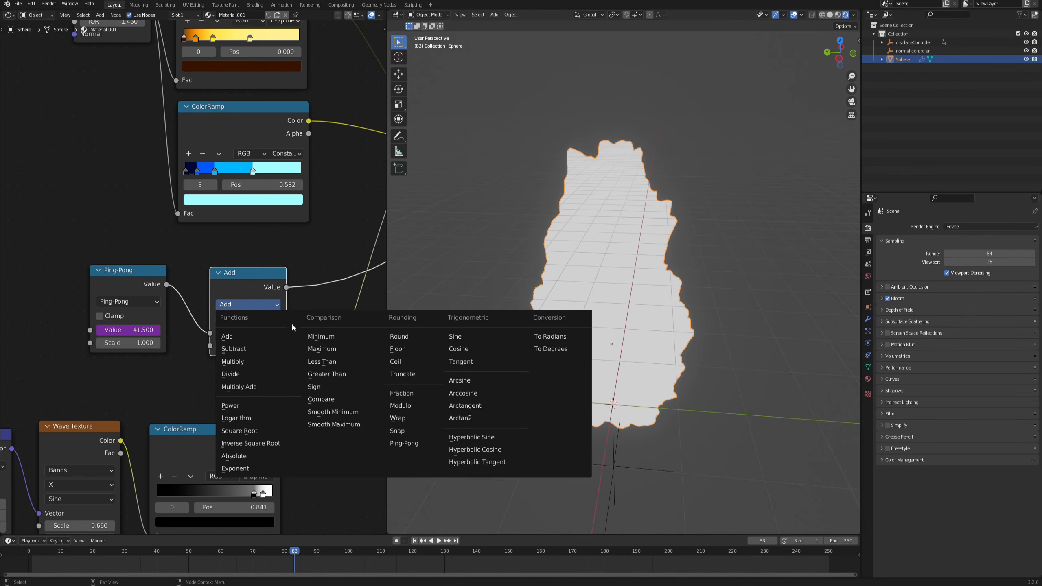
click(410, 432)
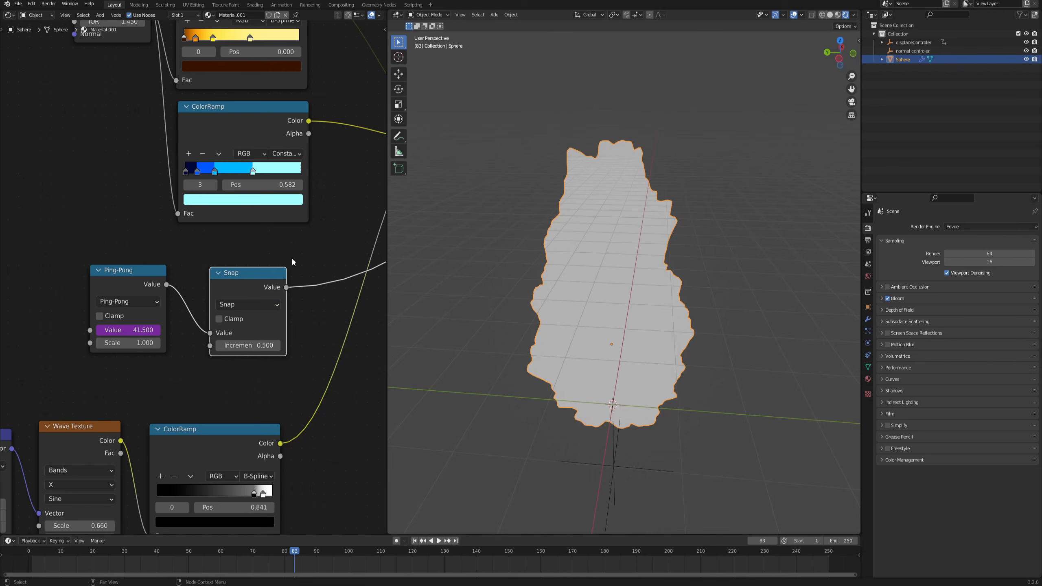
click(248, 345)
text(1)
key(Return)
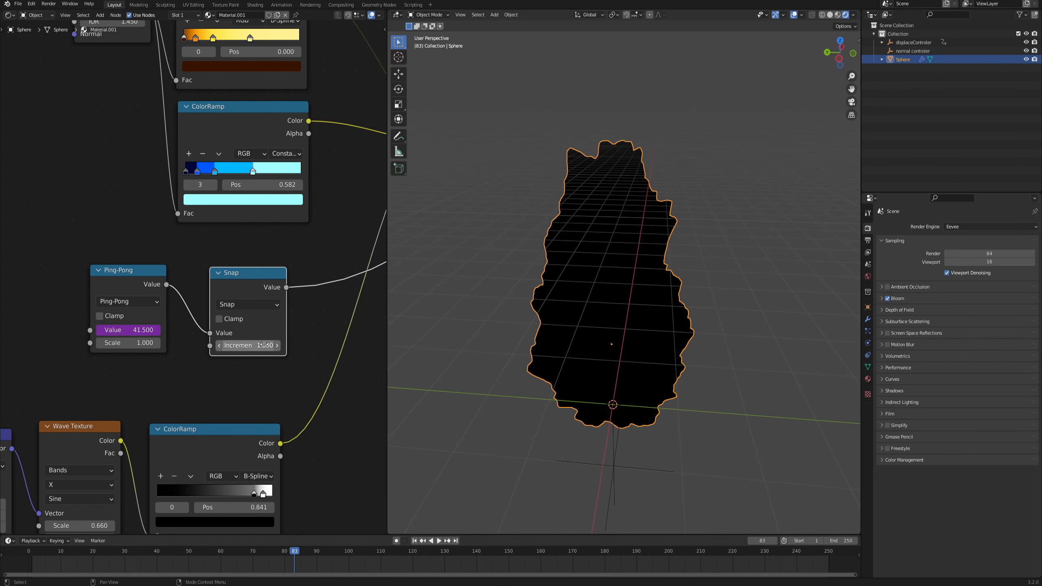
- Play the animation from the first frame to check the Snap node's output on the flame, and stop it
key(shift+Left)
middle_drag(619, 300, 611, 281)
click(438, 541)
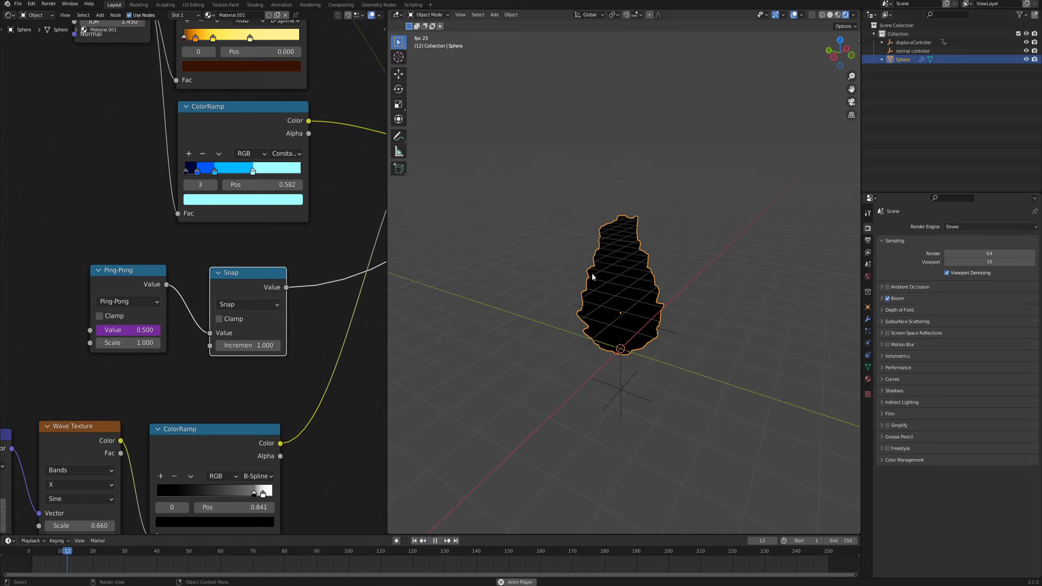
middle_drag(620, 263, 637, 248)
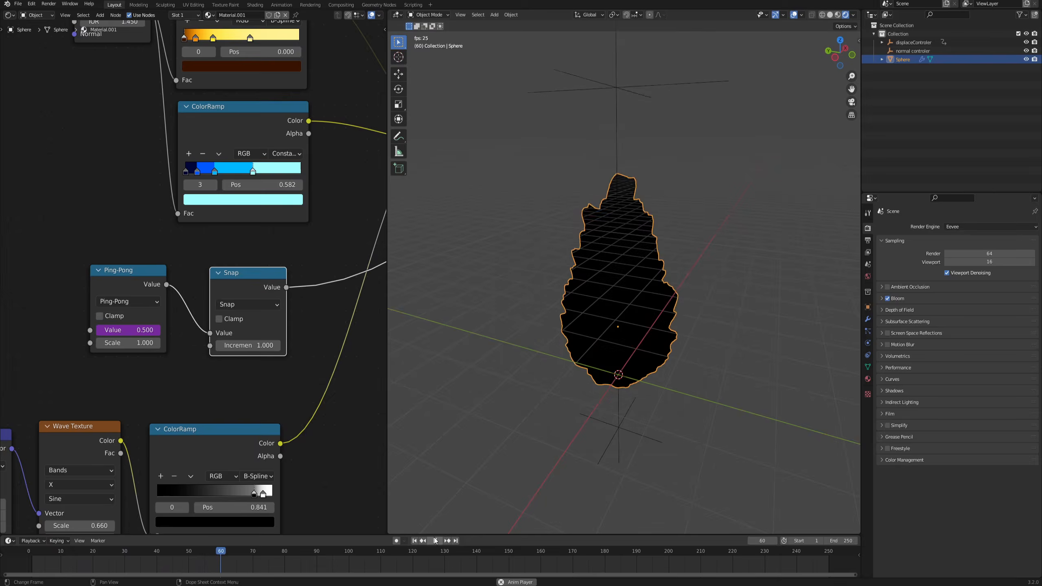
key(space)
- Move the Ping-Pong and Snap nodes further left, away from the Mix node
scroll(203, 280, down, 2)
drag(209, 282, 142, 289)
scroll(236, 321, up, 1)
- Add a Math node between the Snap node and the color Mix node and set its operation to Multiply
key(shift+a)
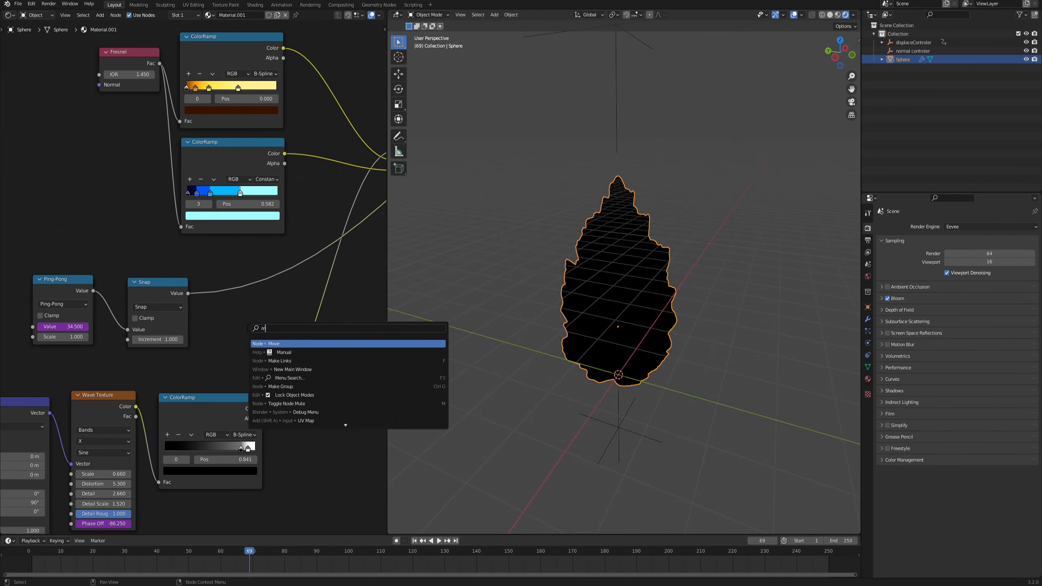
text(add)
key(Return)
click(332, 295)
middle_drag(358, 320, 308, 308)
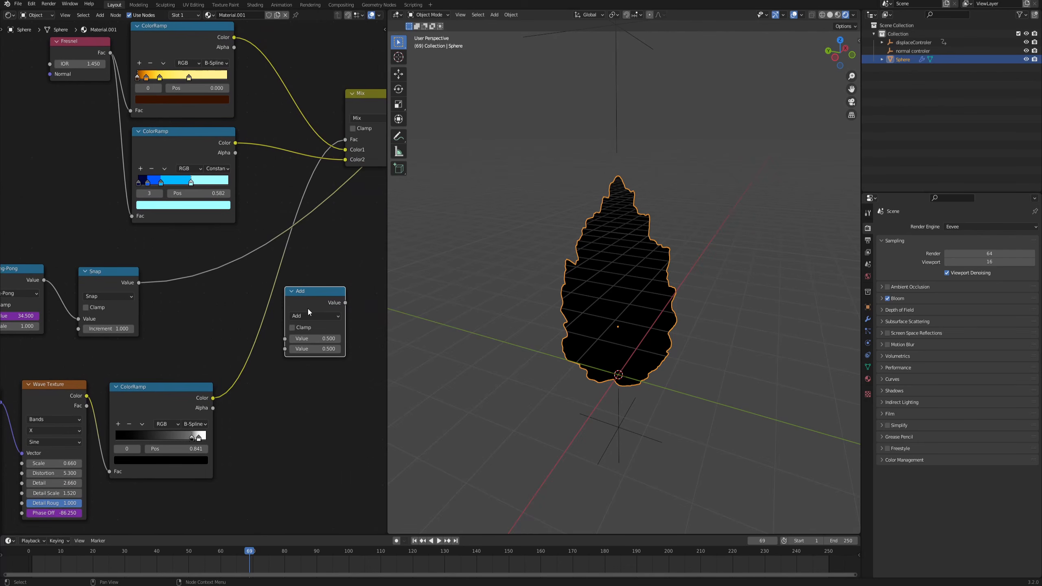
click(314, 317)
click(318, 361)
scroll(136, 290, up, 1)
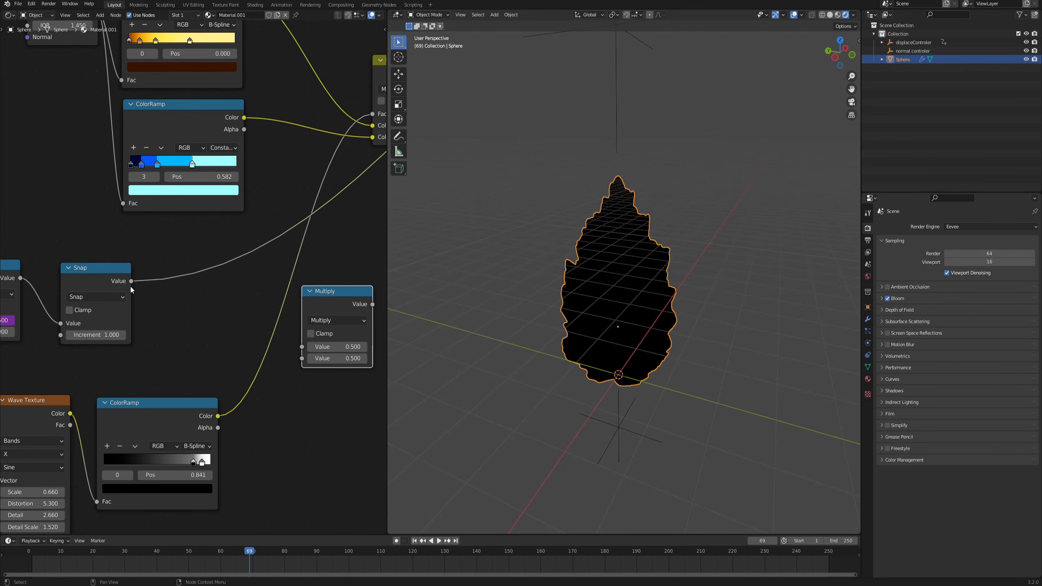
- Connect the Snap value and the wave ColorRamp's color to the two inputs of the Multiply node
drag(131, 281, 303, 347)
middle_drag(168, 382, 225, 314)
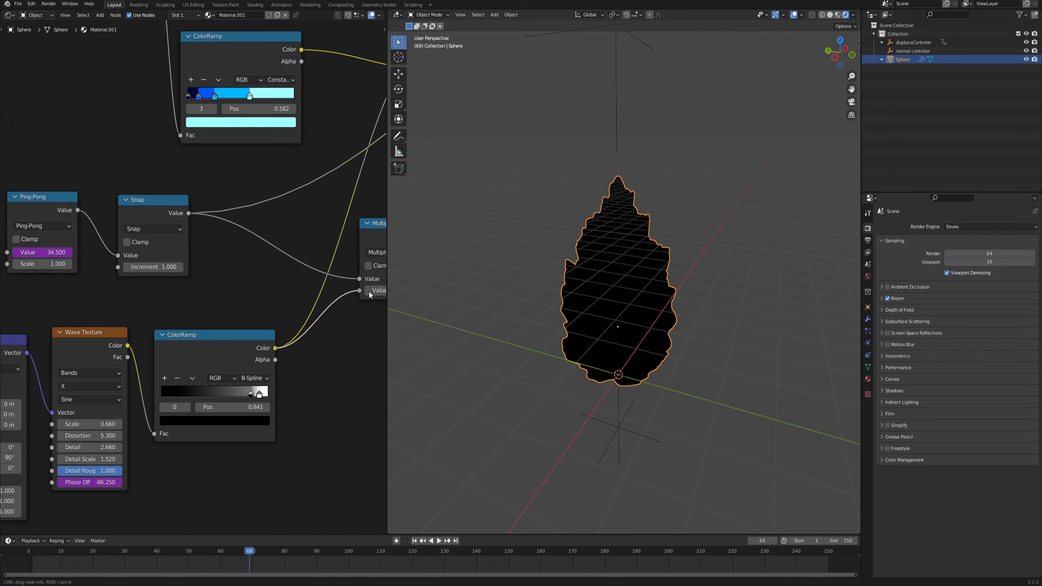
drag(369, 291, 368, 291)
- Preview the Multiply node's output on the flame while the animation plays, and stop playback
middle_drag(305, 230, 222, 293)
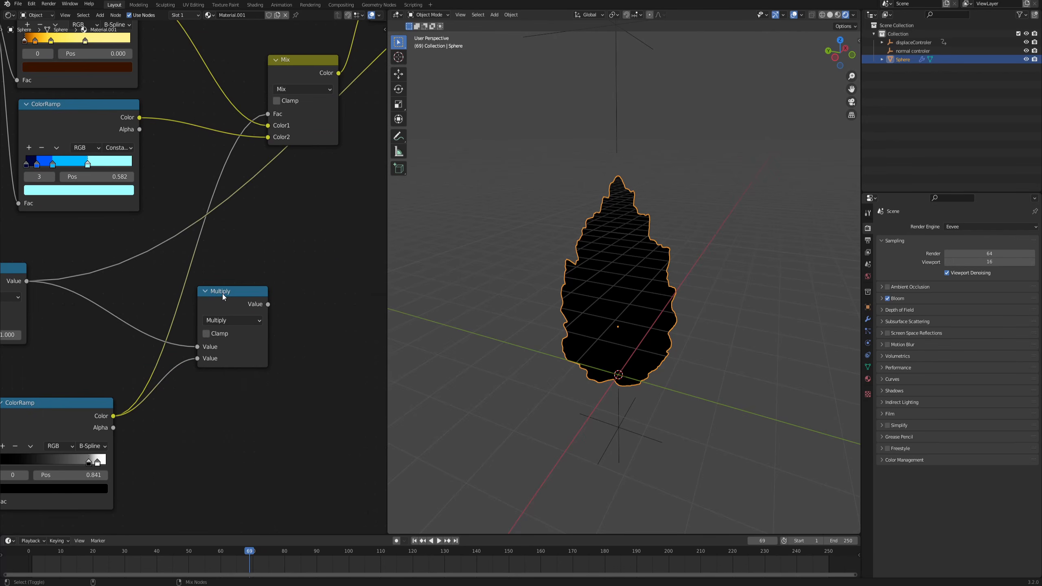
click(439, 542)
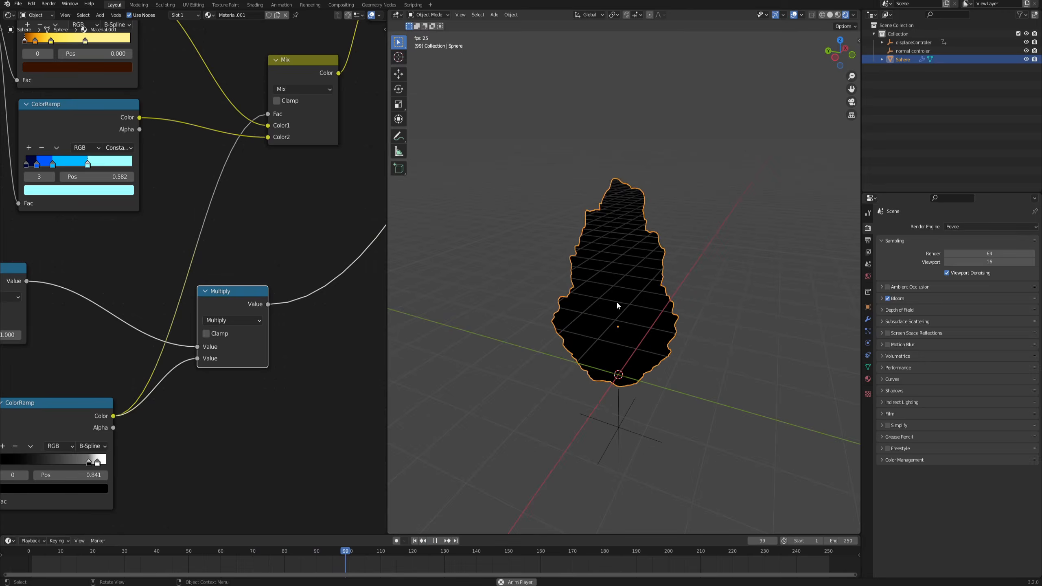
key(space)
- Connect the Multiply value to the color Mix node's Fac and route the Mix Shader back to the Material Output surface
middle_drag(245, 252, 219, 326)
drag(246, 372, 245, 270)
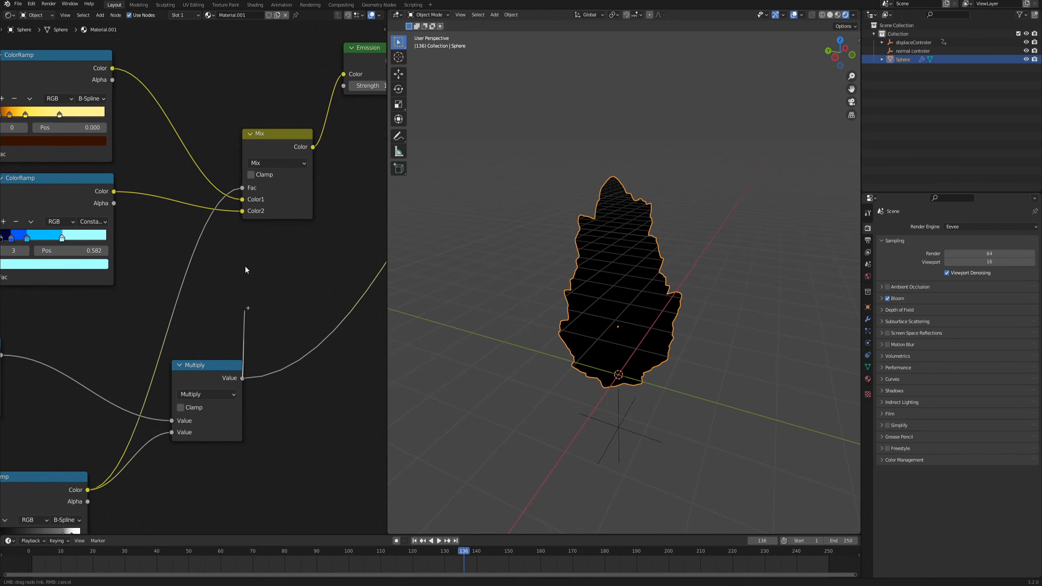
drag(244, 192, 243, 188)
drag(243, 188, 243, 188)
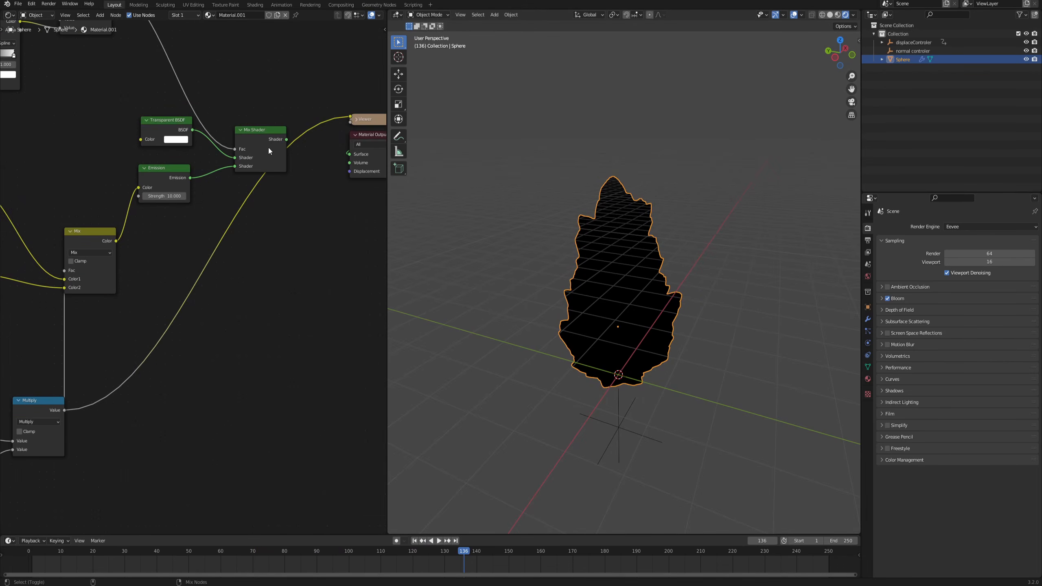
ctrl+shift+click(257, 132)
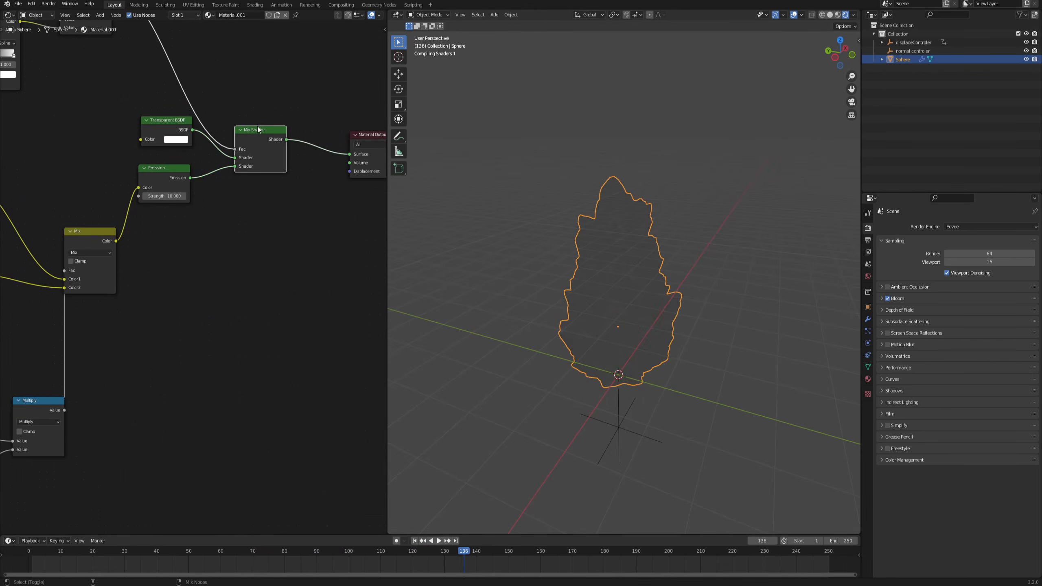
- Play the animation and inspect the flickering orange and blue flame up close from several angles
key(space)
scroll(559, 311, up, 3)
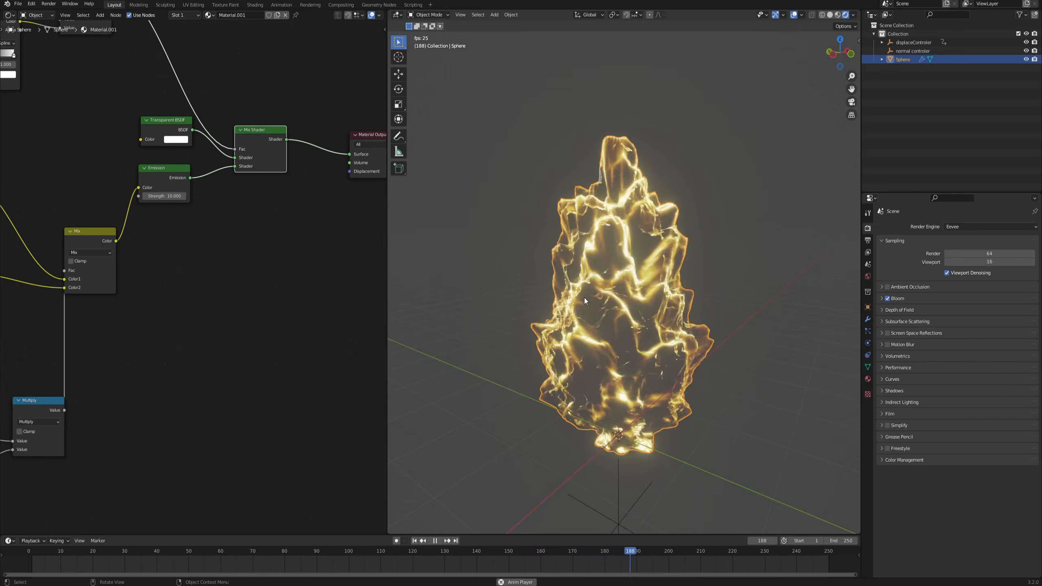
middle_drag(586, 346, 610, 347)
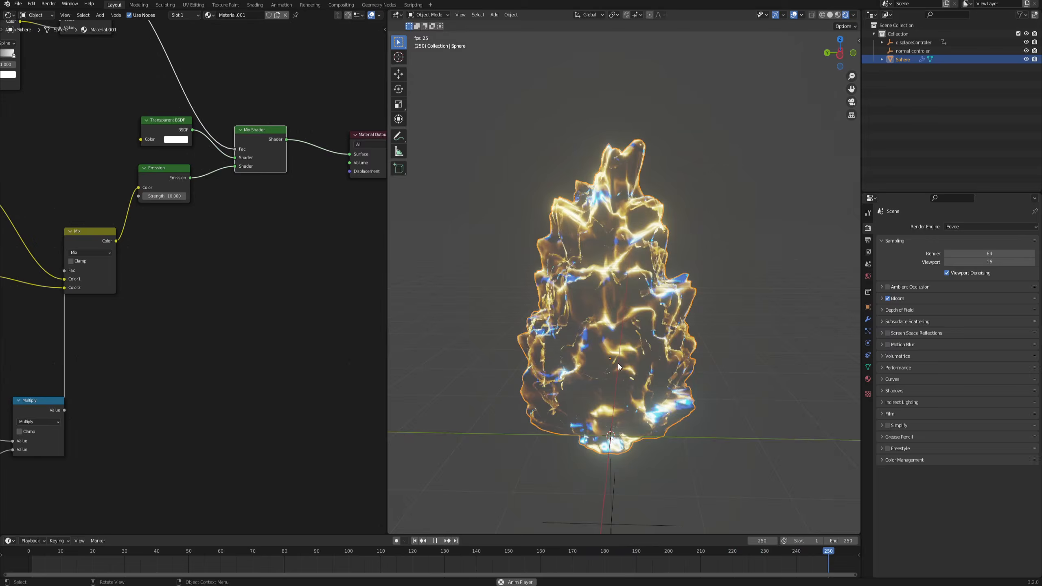
scroll(130, 380, down, 1)
middle_drag(670, 338, 632, 339)
scroll(632, 339, up, 2)
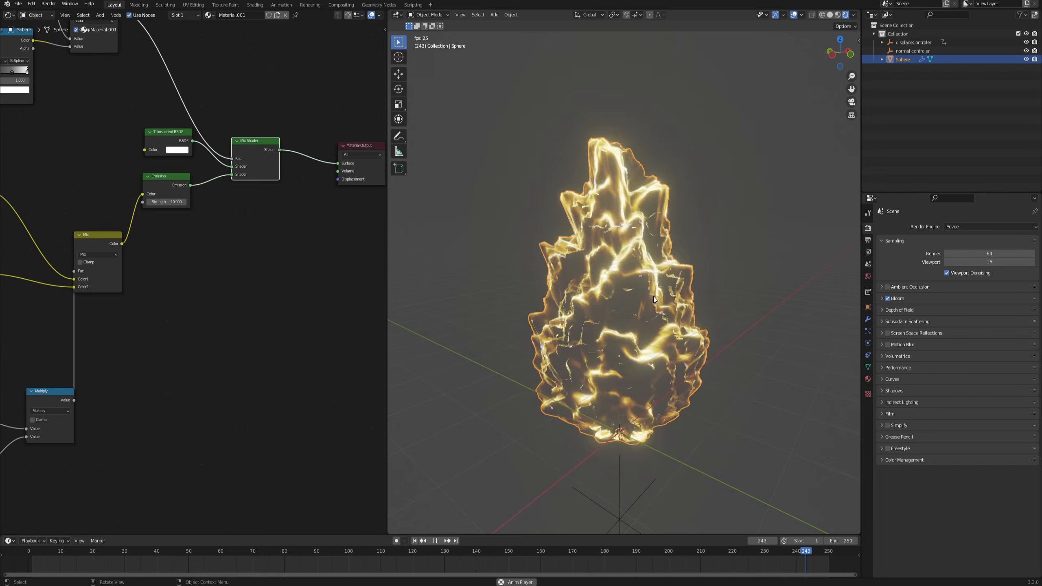
- Try the wave ColorRamp's black stop at 0.205 and the Wave Texture's scale at 0.370 during playback
middle_drag(140, 410, 178, 370)
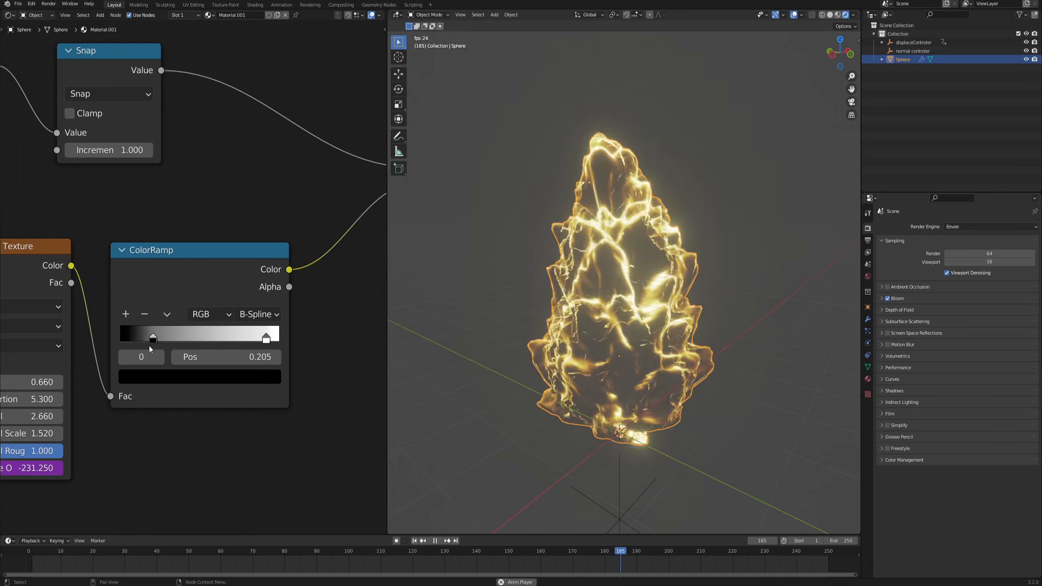
drag(264, 340, 170, 345)
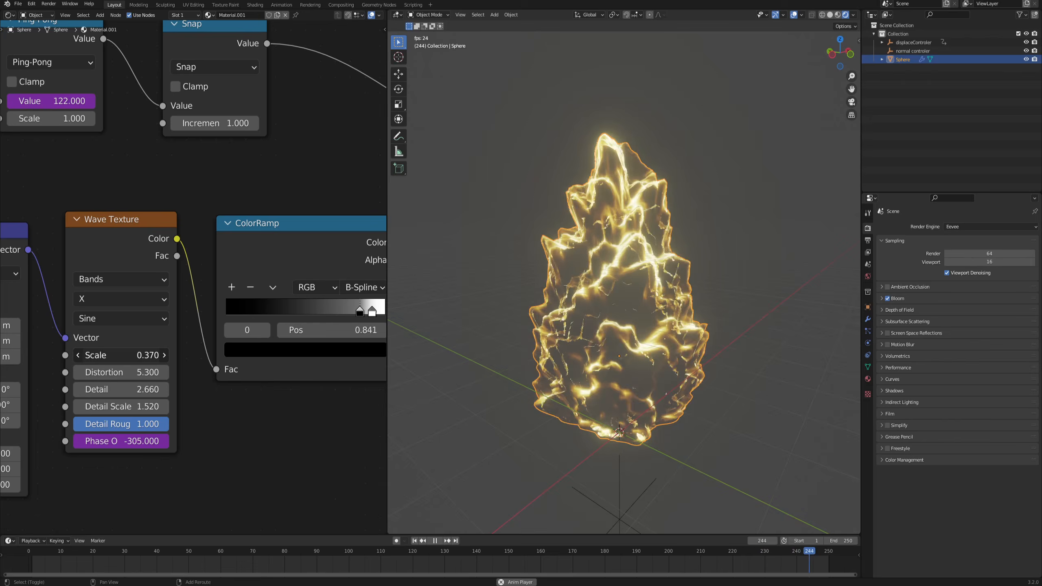
drag(134, 355, 126, 355)
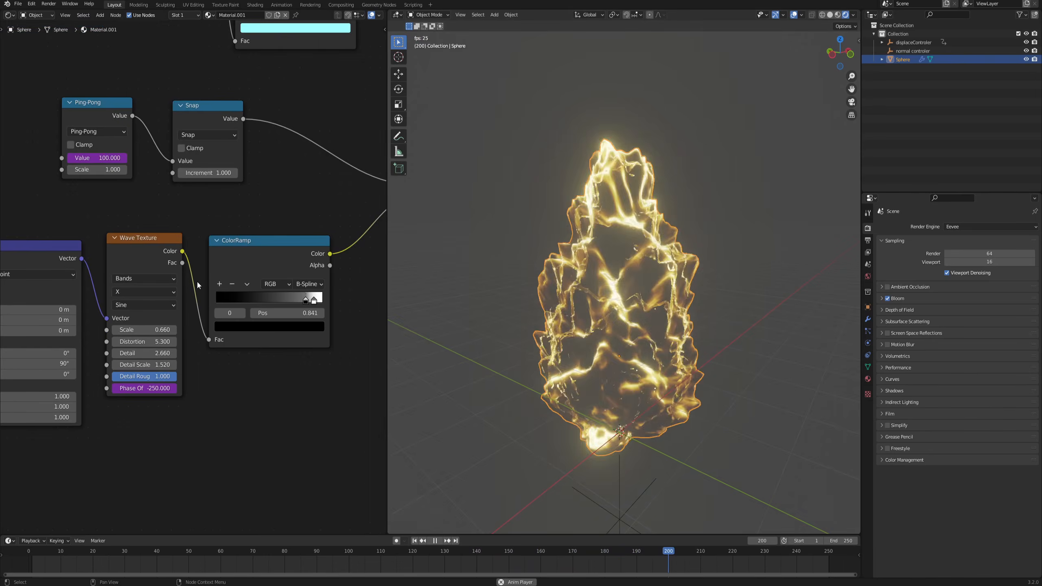
- Stop playback and change the World background color to a very dark blue
scroll(197, 280, up, 3)
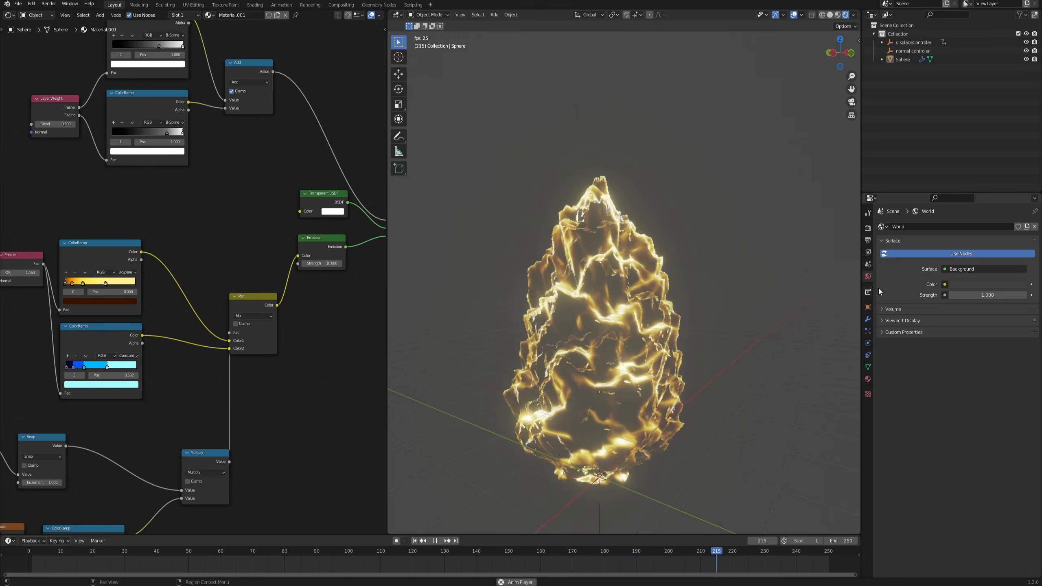
click(963, 285)
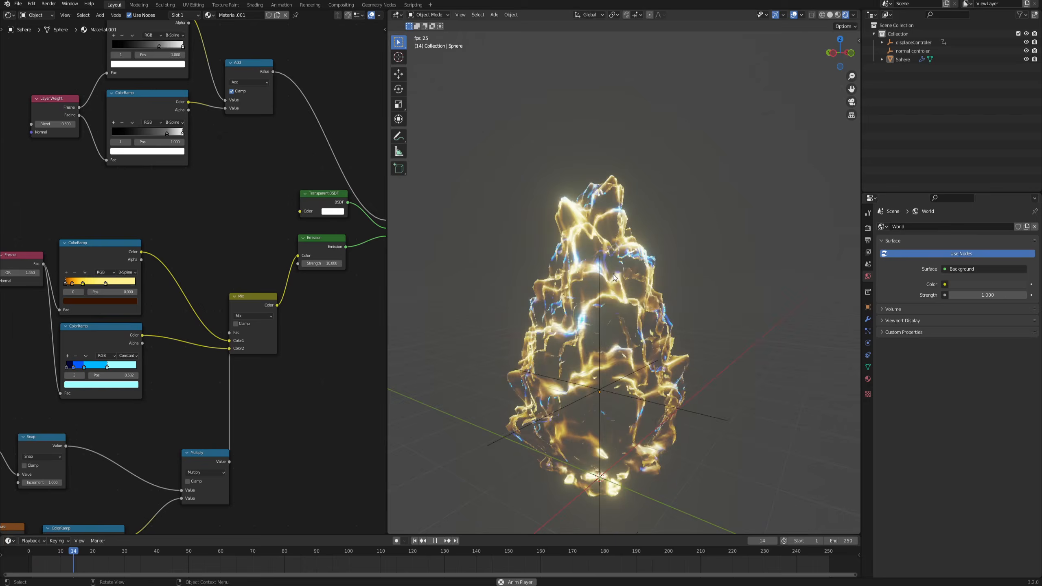
click(436, 540)
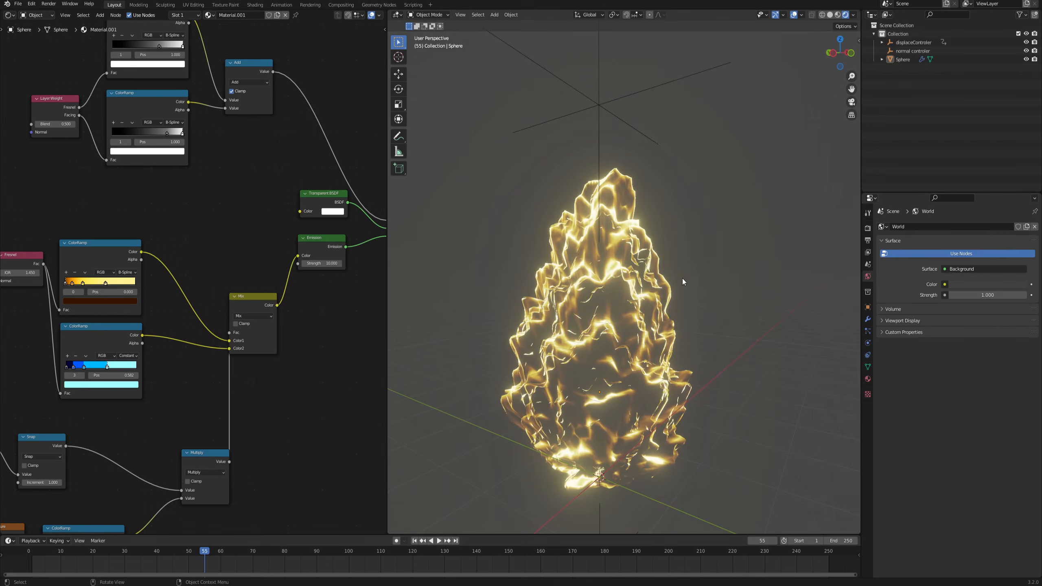
click(969, 283)
click(1000, 285)
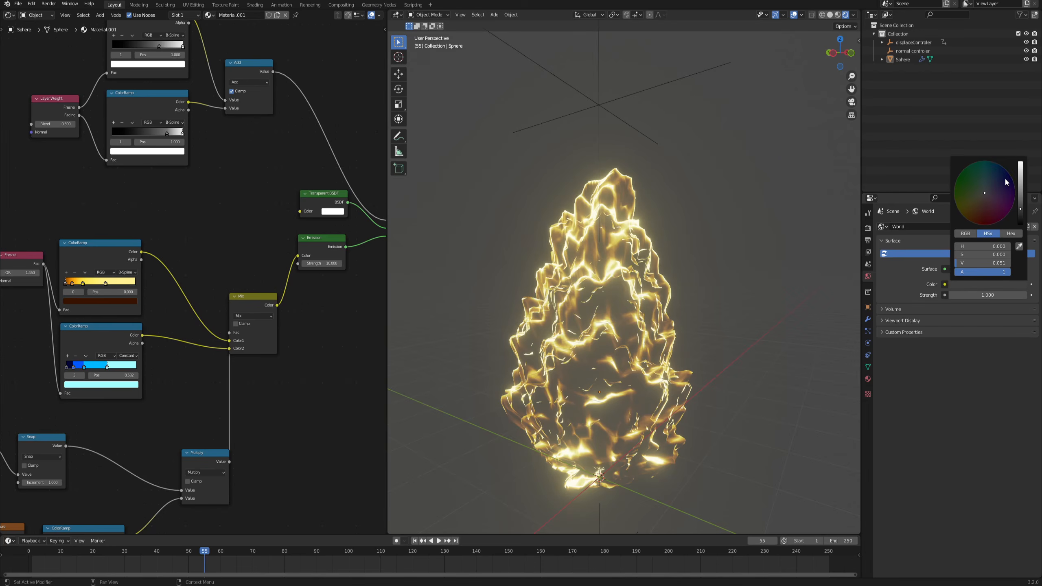
drag(1005, 180, 1005, 168)
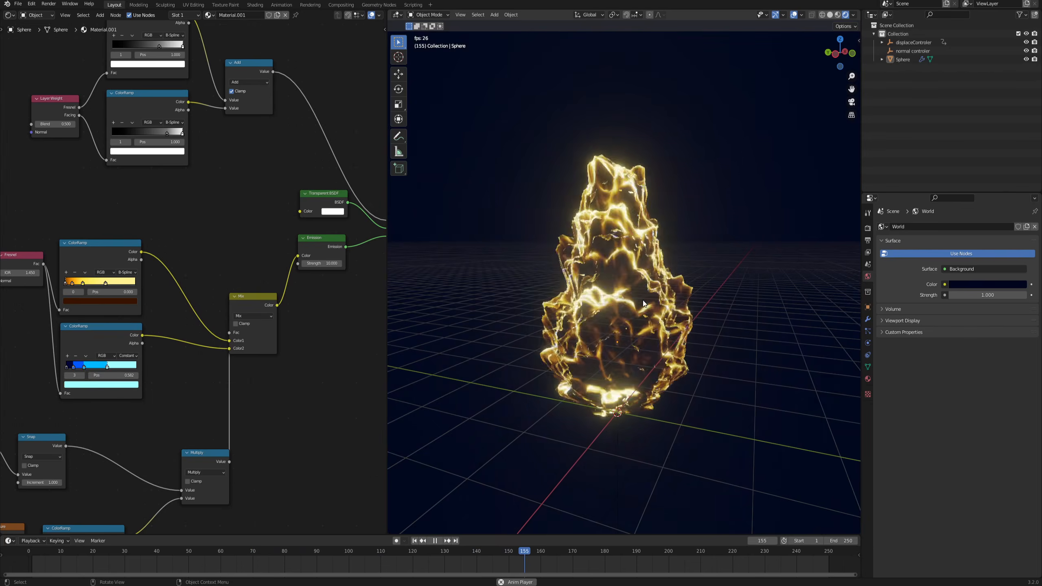
- Stop the animation and examine the Layer Weight, ColorRamp and Add nodes of the flame material
middle_drag(63, 104, 142, 150)
key(space)
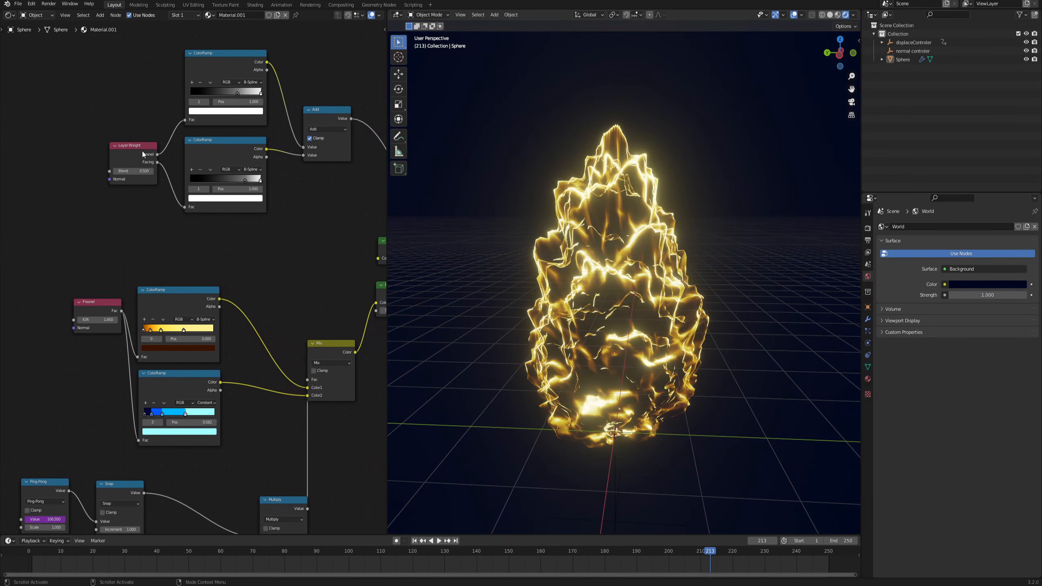
scroll(210, 273, up, 4)
middle_drag(209, 274, 186, 405)
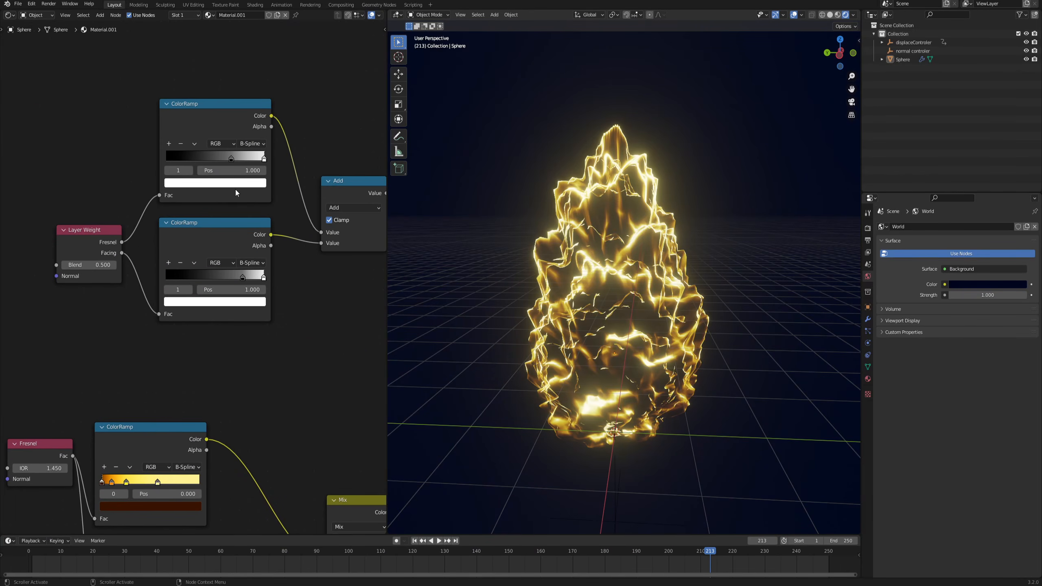
scroll(236, 190, up, 6)
middle_drag(335, 251, 254, 329)
scroll(254, 329, up, 3)
drag(234, 379, 231, 381)
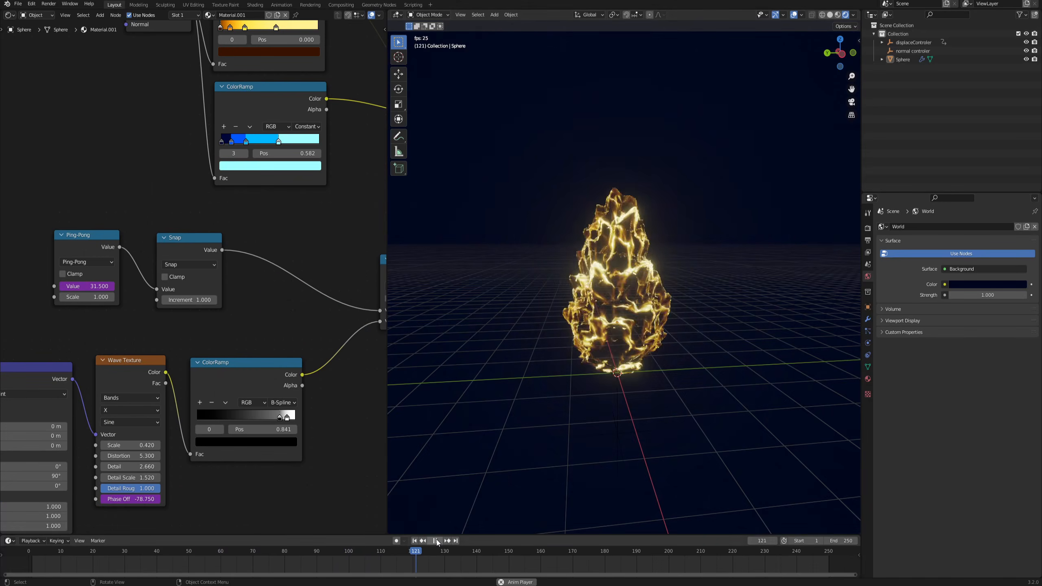
- Pause the animation and inspect the flame against the dark background from closer up
click(436, 541)
scroll(628, 312, up, 3)
middle_drag(631, 312, 607, 304)
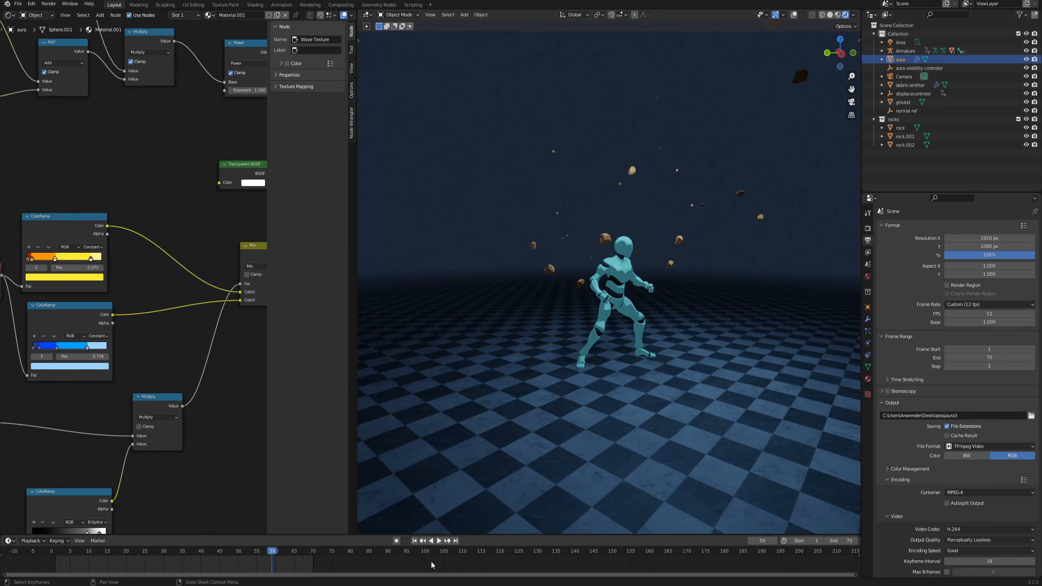
- Play the finished aura scene to examine the rock debris rising around the character, and stop the playback
click(440, 541)
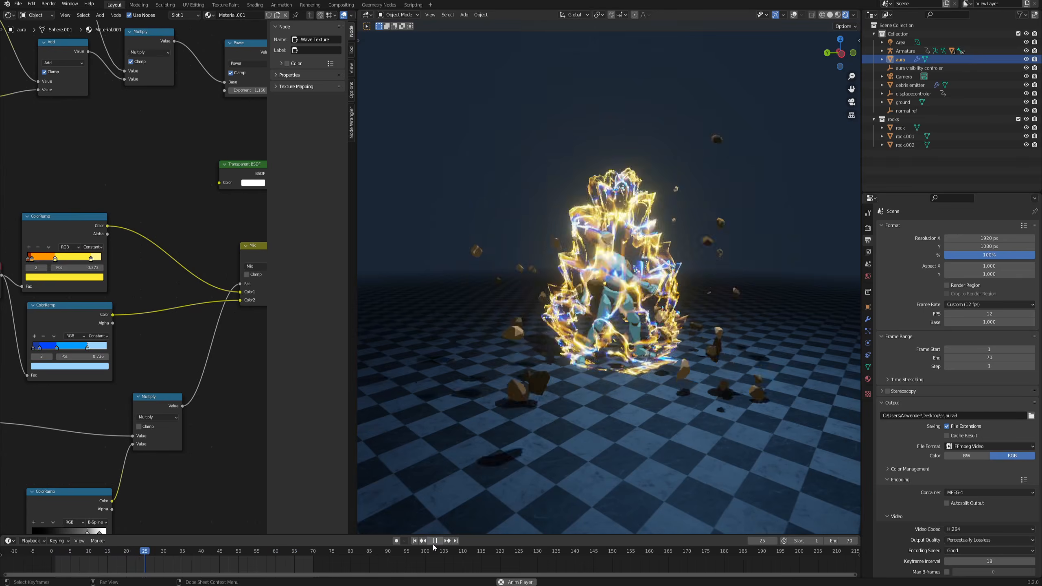
click(434, 541)
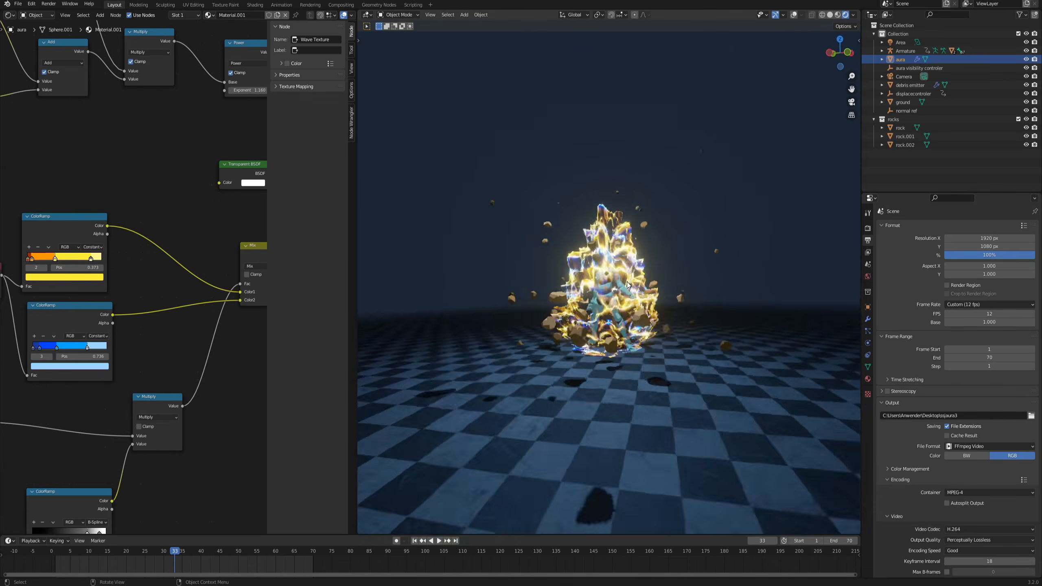
key(KP_0)
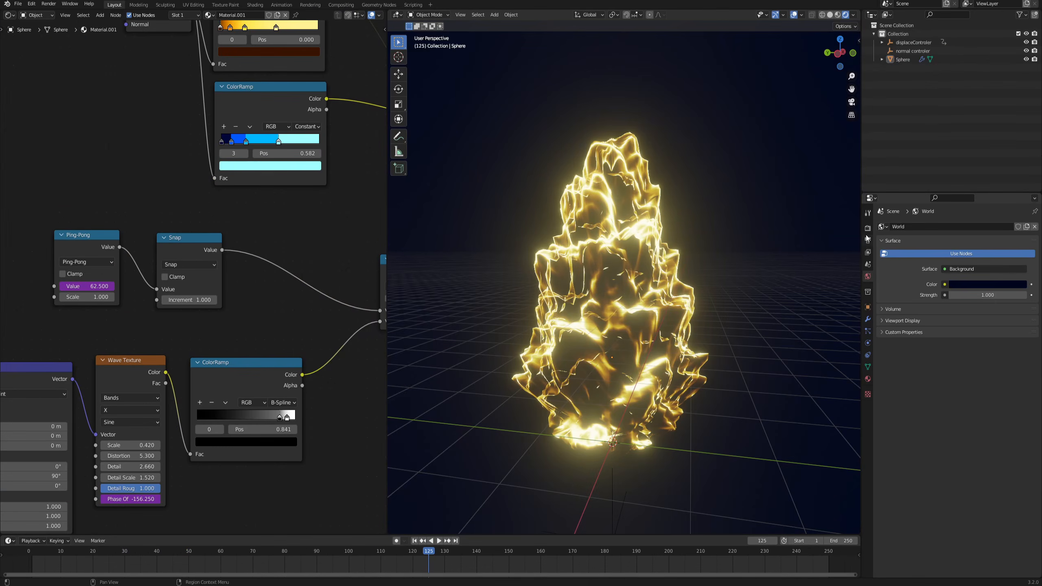
- Try a custom output frame rate of 12 fps and play the flame animation
click(869, 229)
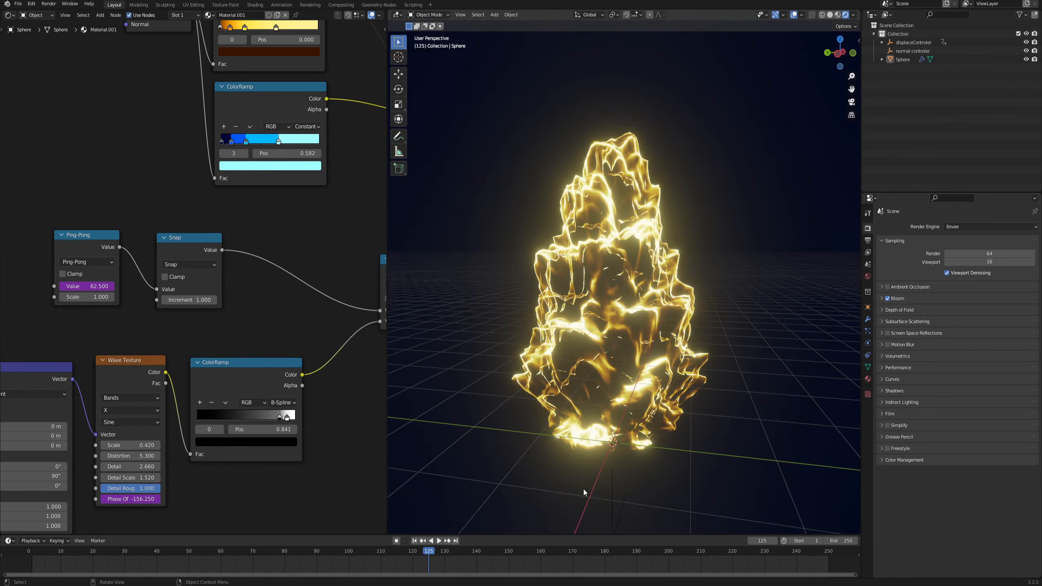
click(869, 241)
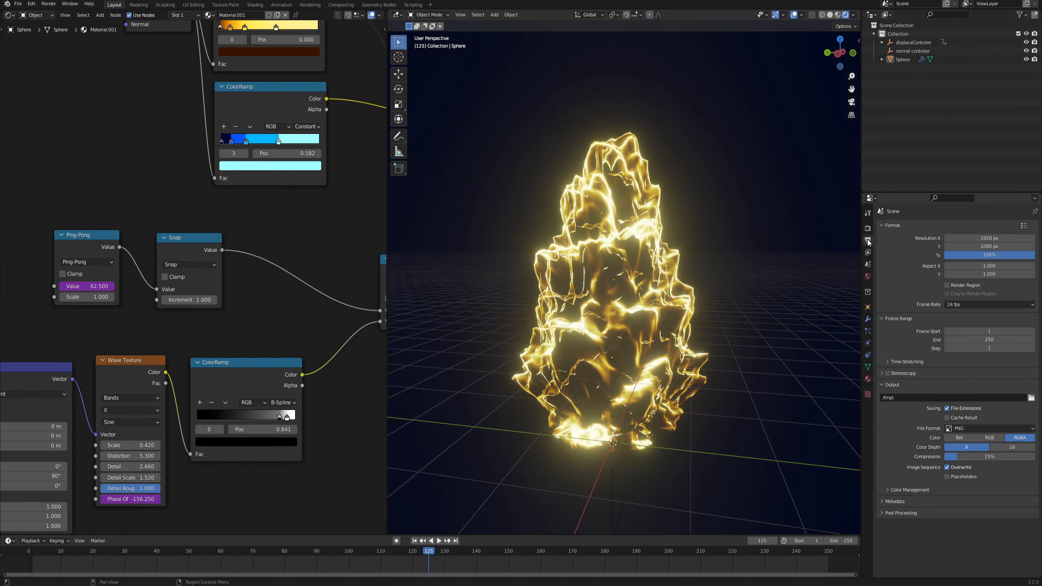
click(957, 304)
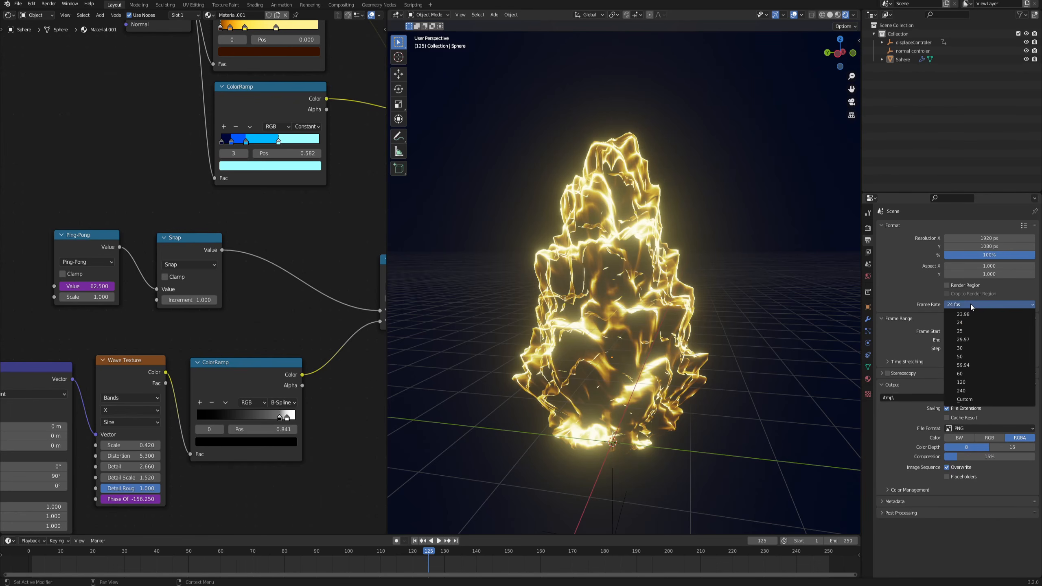
click(965, 399)
text(12)
key(Return)
key(space)
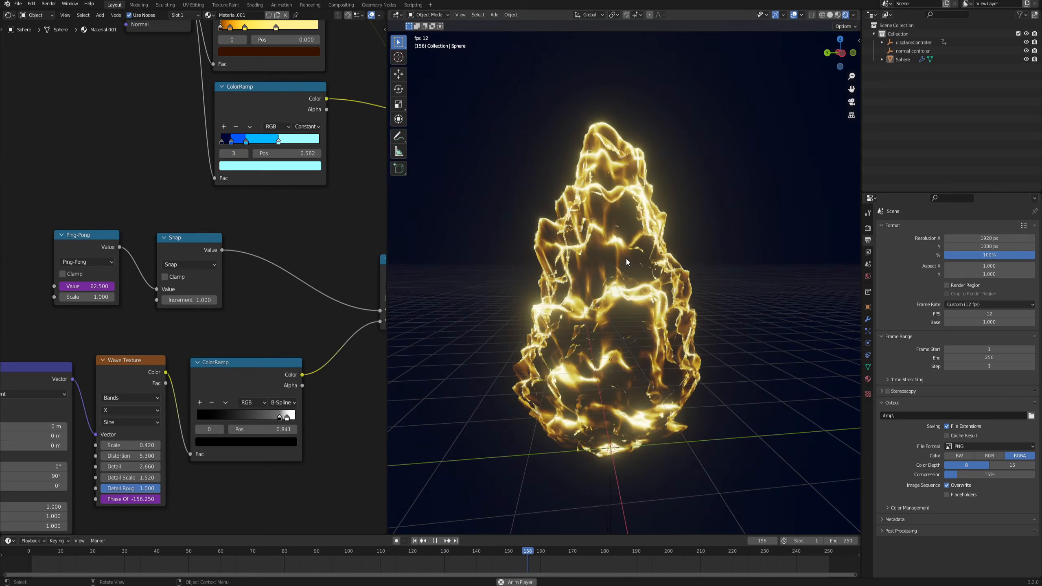
- Select the displaceControler empty, set the output frame rate to 30 fps during playback, and stop the animation
click(915, 41)
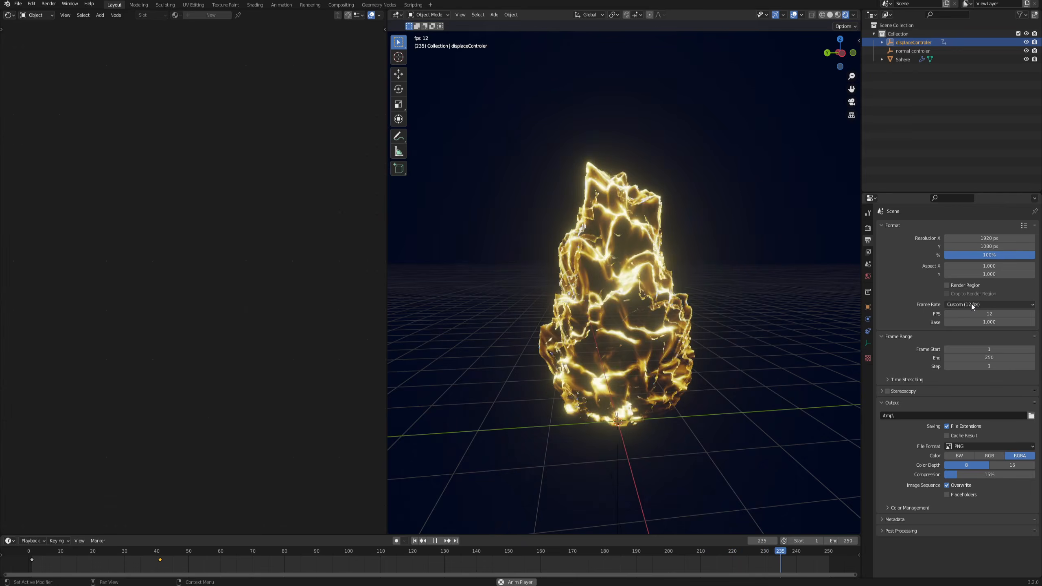
click(971, 304)
click(980, 349)
middle_drag(754, 329, 629, 313)
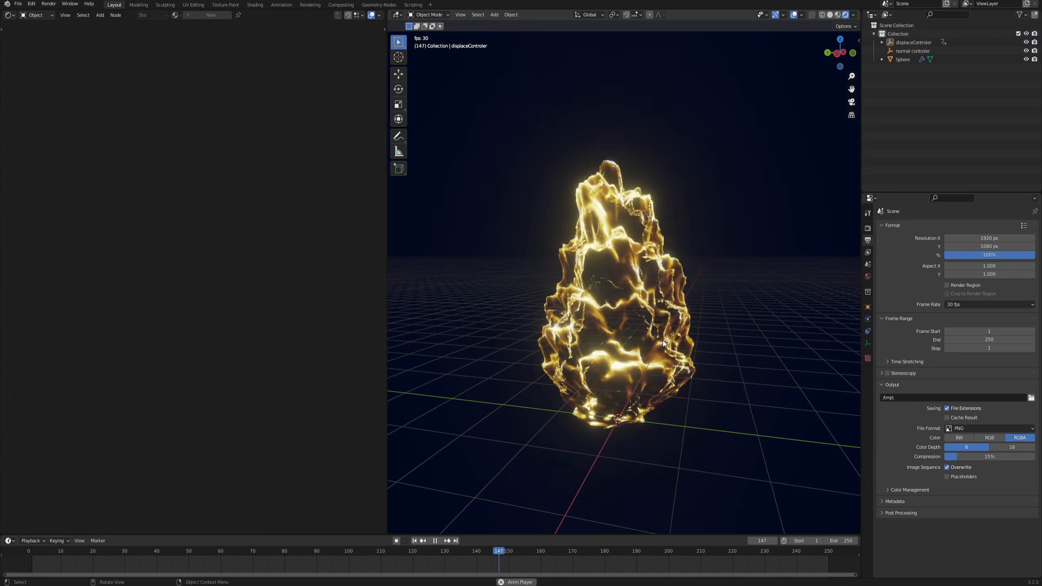
click(436, 541)
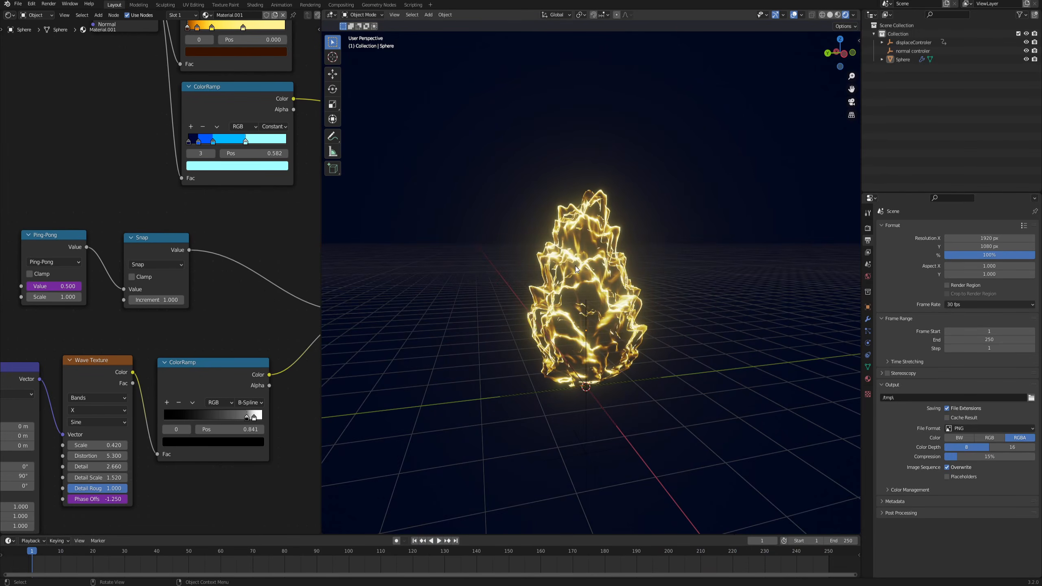
- Add a plane at the flame's base, scaled up to about twice its size, and rename it emitter
middle_drag(571, 281, 530, 290)
key(shift+a)
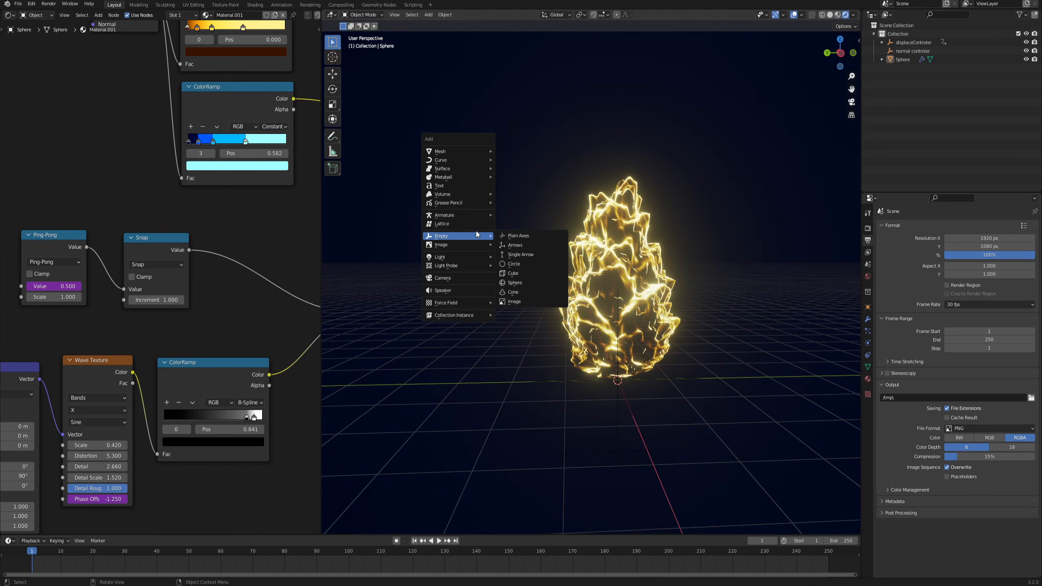
mouse_move(467, 152)
click(513, 151)
middle_drag(524, 161, 637, 340)
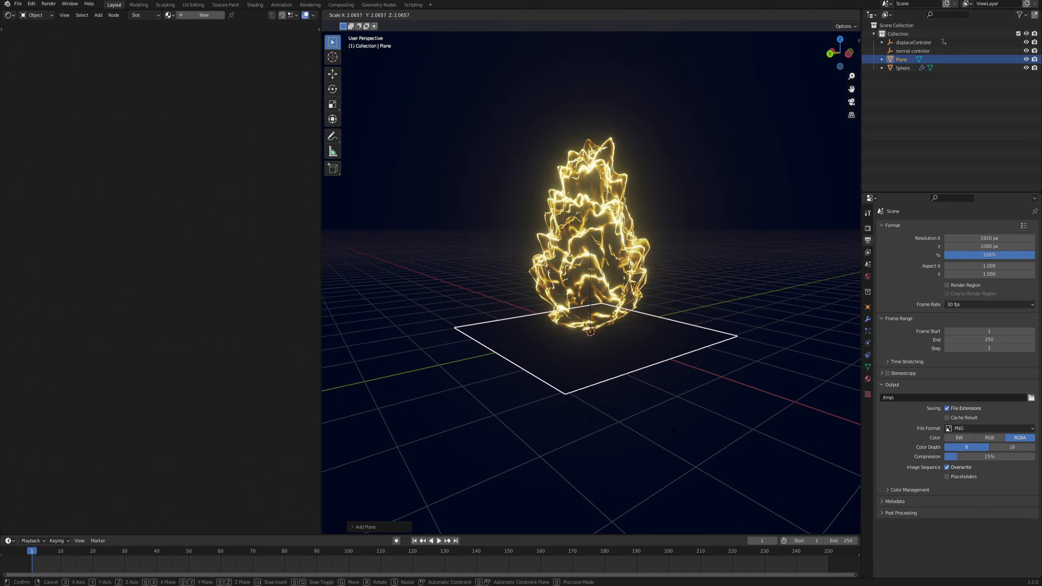
double_click(897, 59)
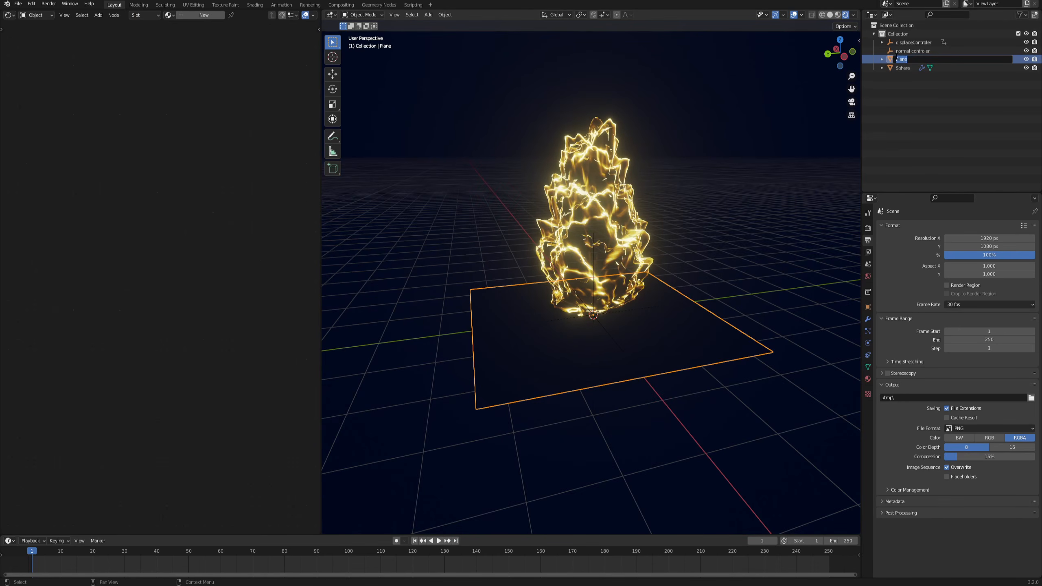
middle_drag(737, 191, 551, 90)
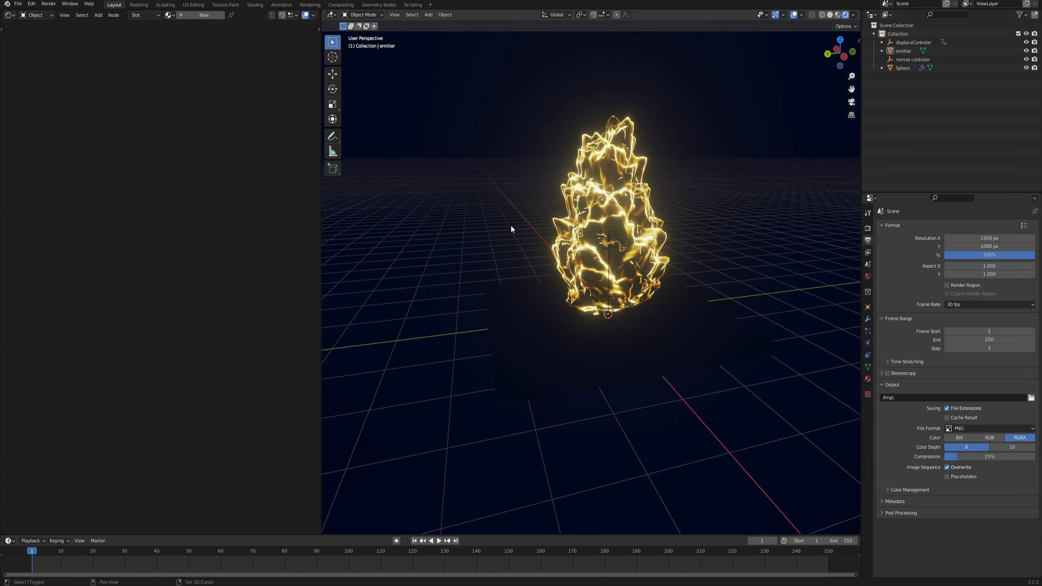
- Add a rock with the Rock Generator and move it away from the flame, beside the emitter plane
key(shift+a)
mouse_move(512, 226)
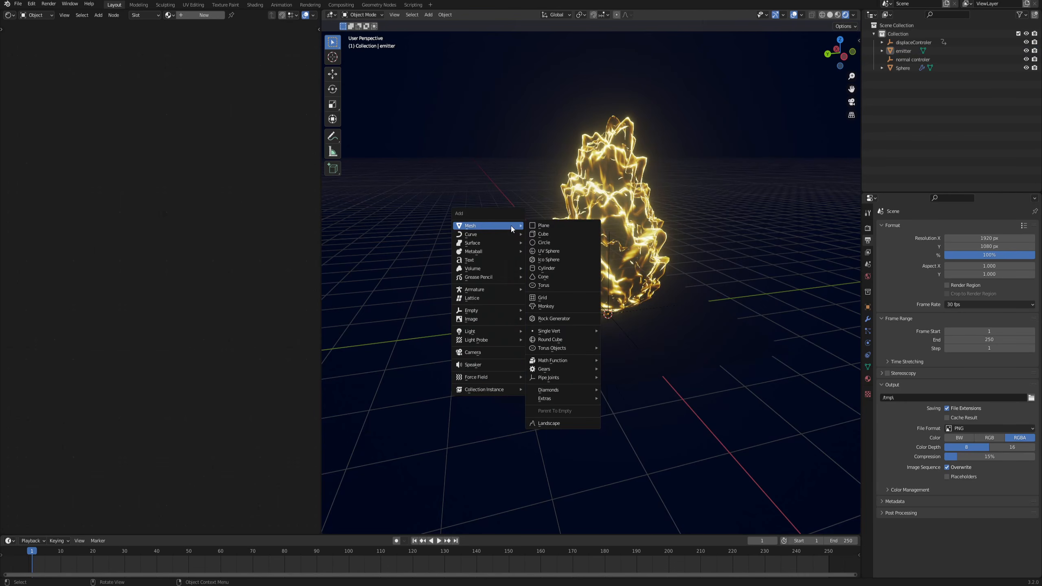
click(567, 318)
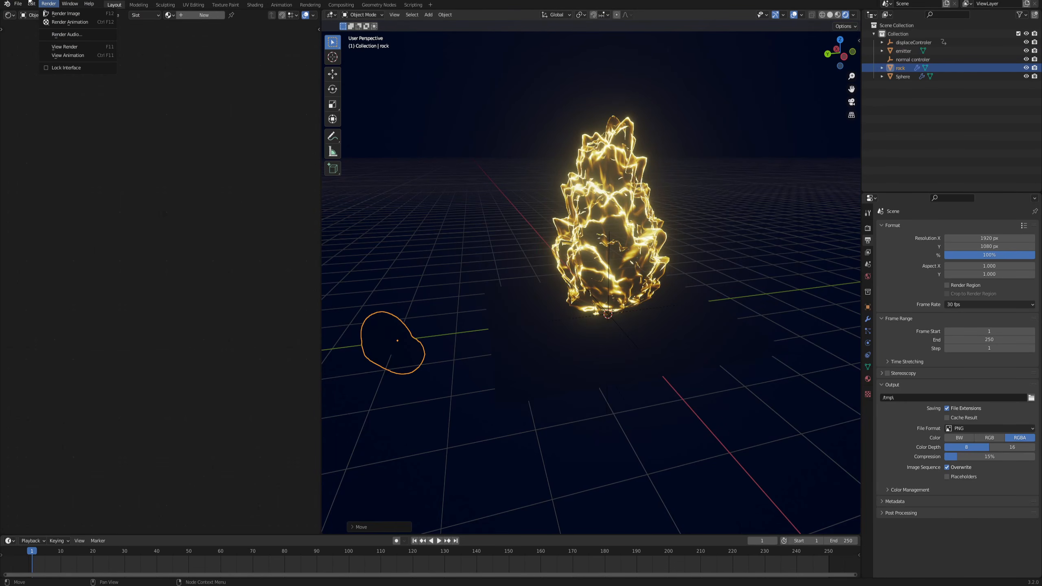
- Search the add-ons in the preferences for "extra" to check the Extra Objects add-ons
click(44, 126)
click(230, 33)
text(extra)
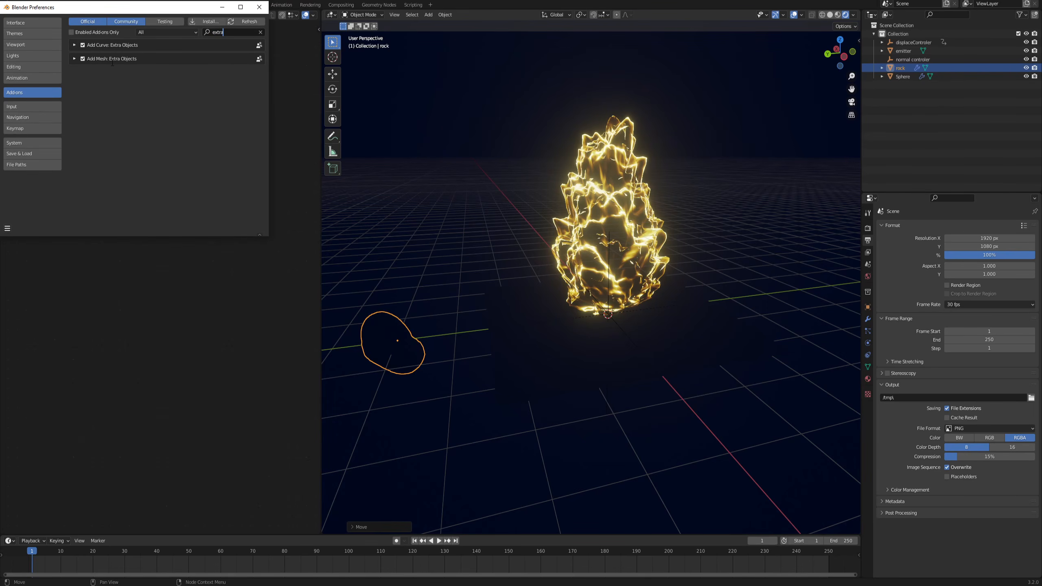
click(222, 7)
- Show the viewport in solid shading and apply all of the rock's Subsurf and Displace modifiers
click(830, 14)
mouse_move(671, 153)
middle_down()
mouse_move(510, 264)
mouse_move(509, 296)
mouse_move(526, 265)
mouse_move(503, 274)
mouse_move(458, 260)
middle_up()
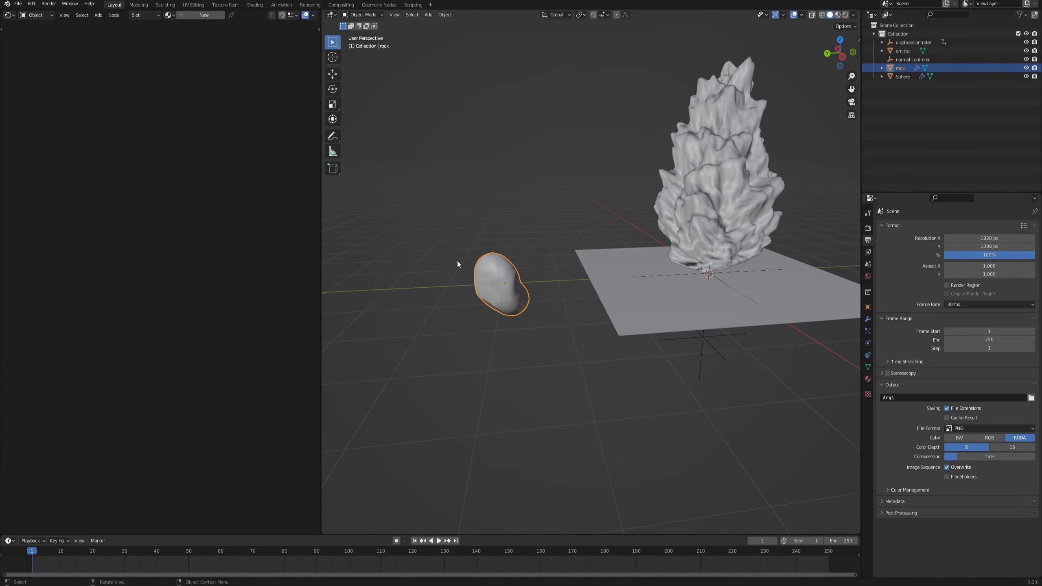
scroll(458, 261, up, 3)
click(869, 319)
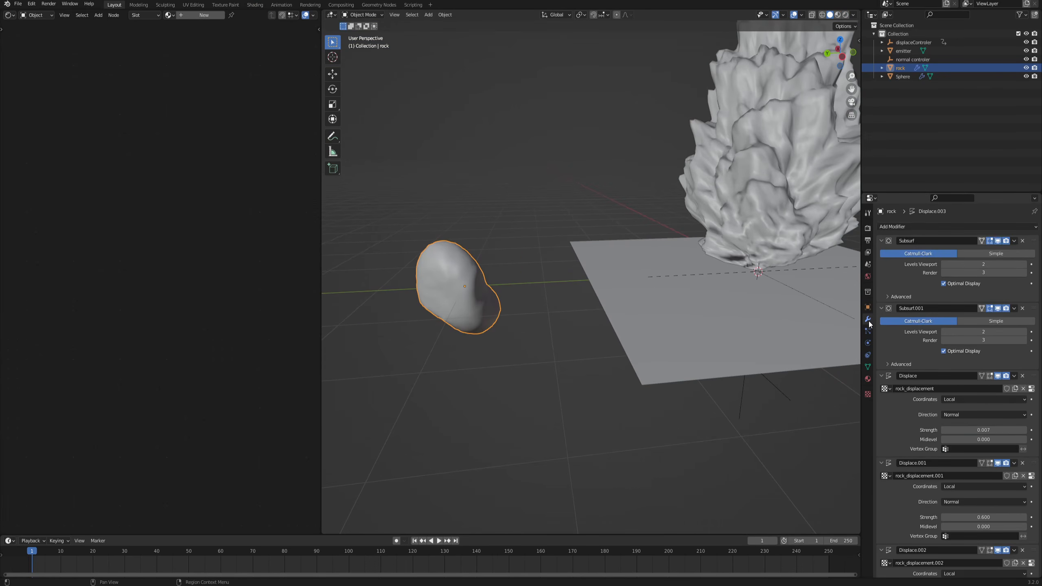
key(ctrl+a)
key(ctrl+a)
key(ctrl+a)
key(ctrl+a)
key(ctrl+a)
key(ctrl+a)
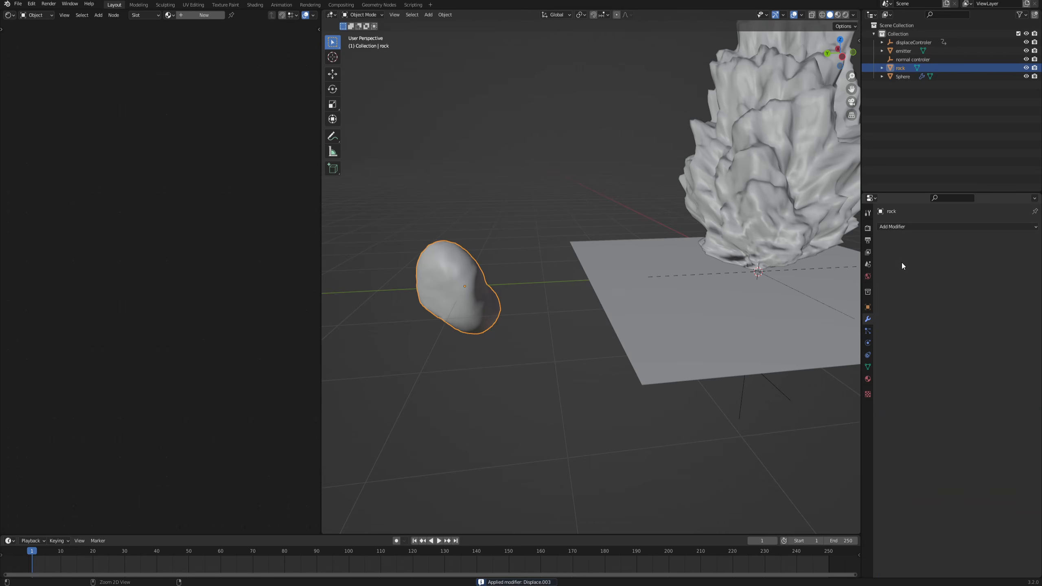
- Shade the rock flat and simplify it with an applied Decimate modifier at a ratio of about 0.03
click(895, 227)
click(875, 293)
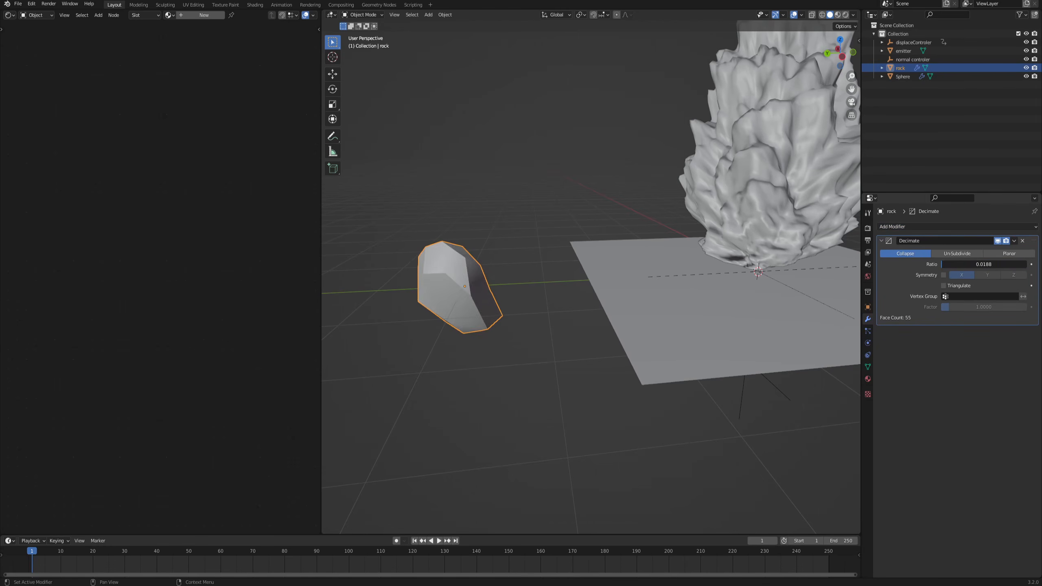
shift+middle_drag(572, 269, 584, 293)
right_click(520, 289)
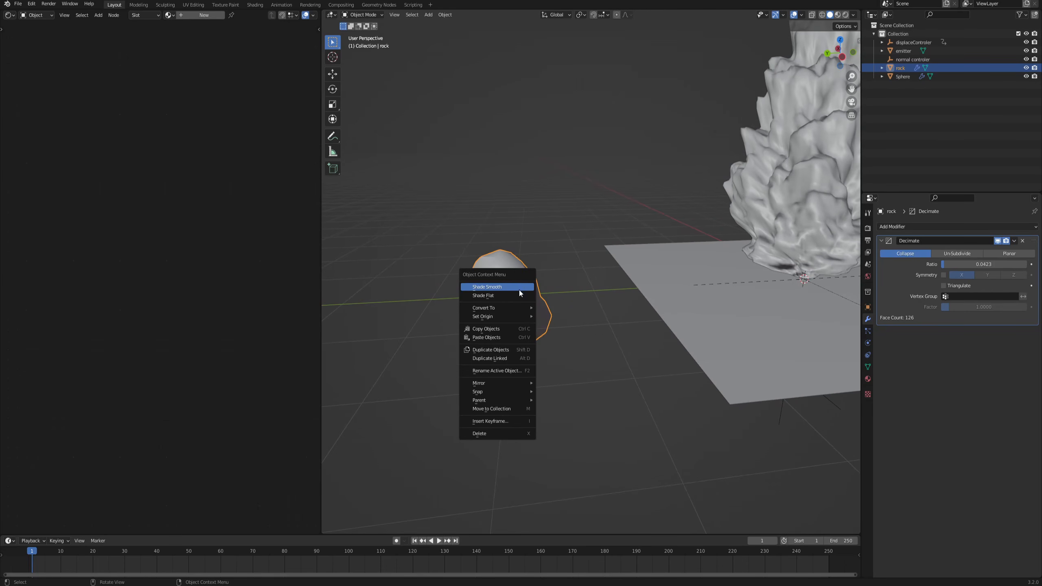
click(512, 295)
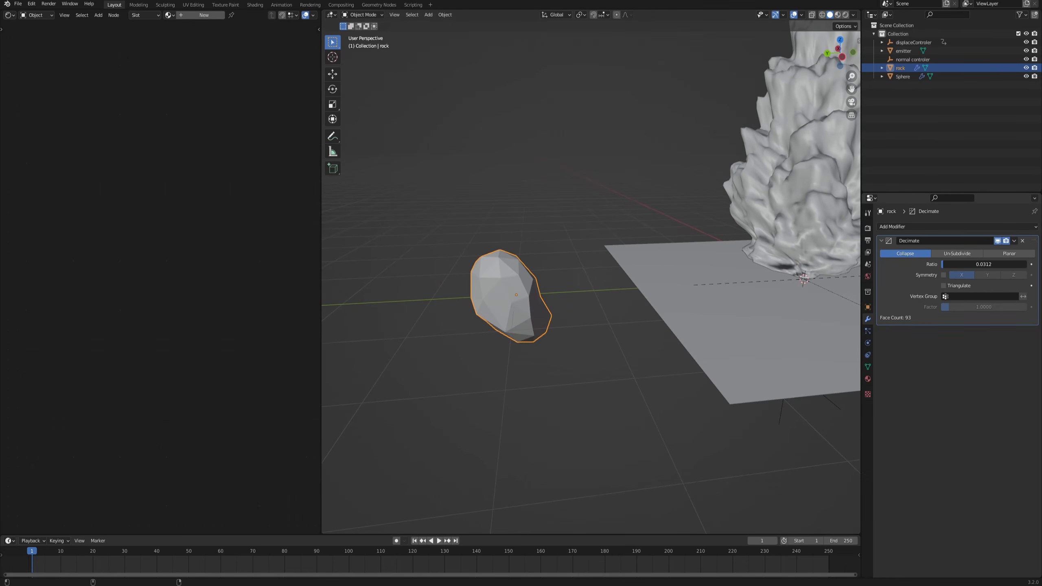
key(ctrl+a)
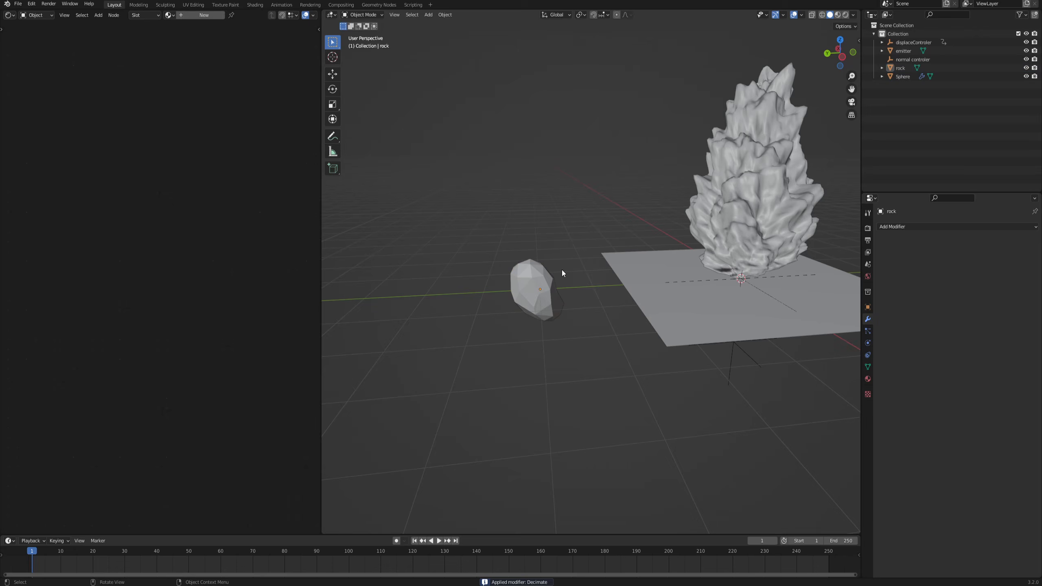
- Generate a second rock, move it along Y beside the first rock, and apply all of its modifiers
key(shift+a)
mouse_move(550, 254)
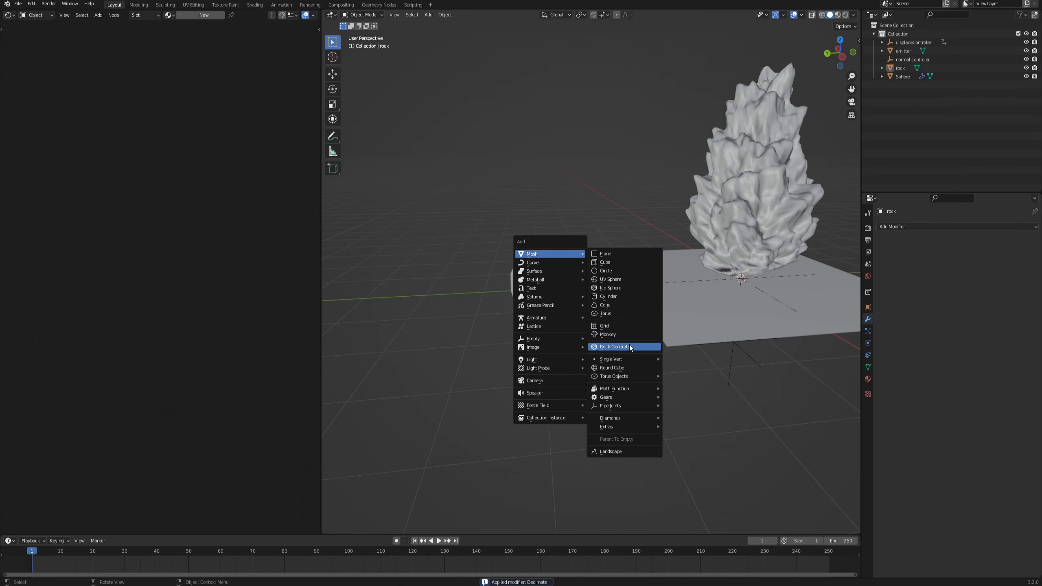
click(631, 347)
key(g)
key(y)
click(414, 344)
key(ctrl+a)
key(ctrl+a)
key(ctrl+a)
key(ctrl+a)
key(ctrl+a)
key(ctrl+a)
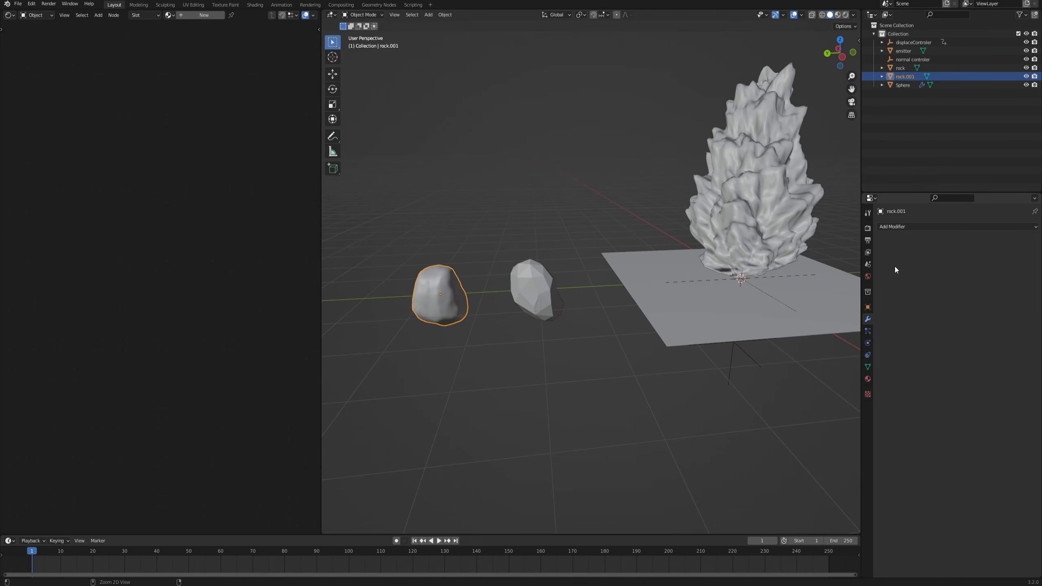
- Simplify the second rock with a Decimate modifier at a ratio of 0.0188 and apply the modifier
click(903, 228)
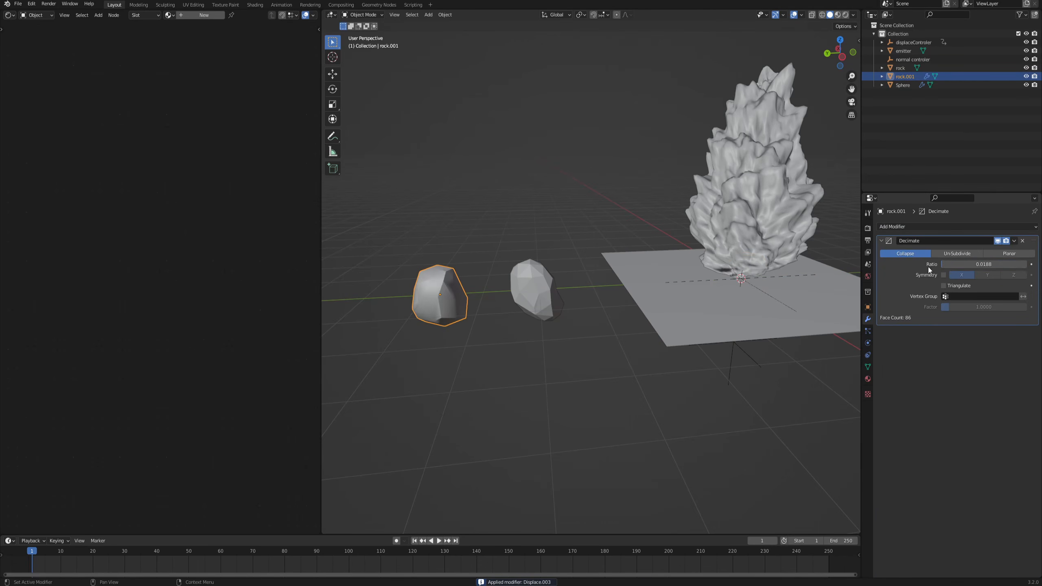
scroll(441, 311, up, 4)
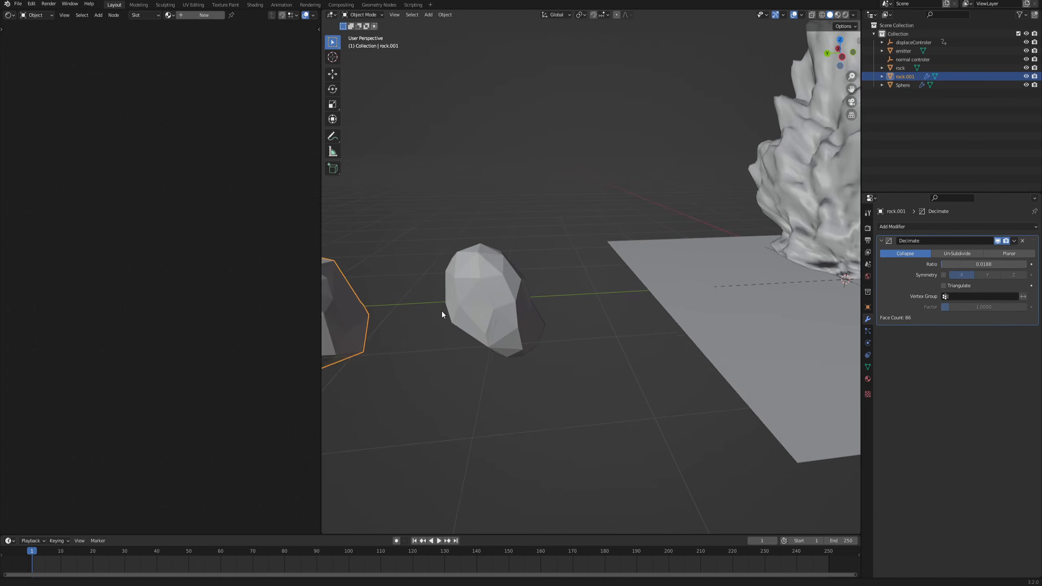
shift+middle_drag(442, 311, 574, 310)
key(ctrl+a)
- Select both rocks and move them together along Y, farther away from the flame
scroll(583, 301, down, 4)
shift+click(622, 312)
key(g)
key(y)
click(382, 358)
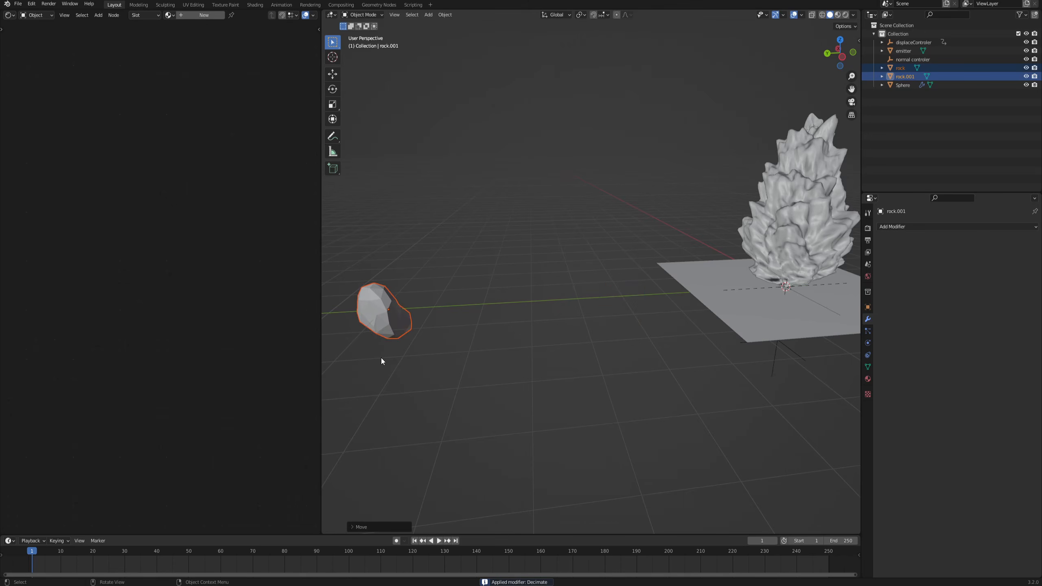
- Move both rocks into a new collection named rocks
scroll(426, 337, down, 2)
mouse_move(470, 317)
shift+middle_down()
mouse_move(530, 317)
mouse_move(489, 311)
shift+middle_up()
drag(402, 256, 544, 342)
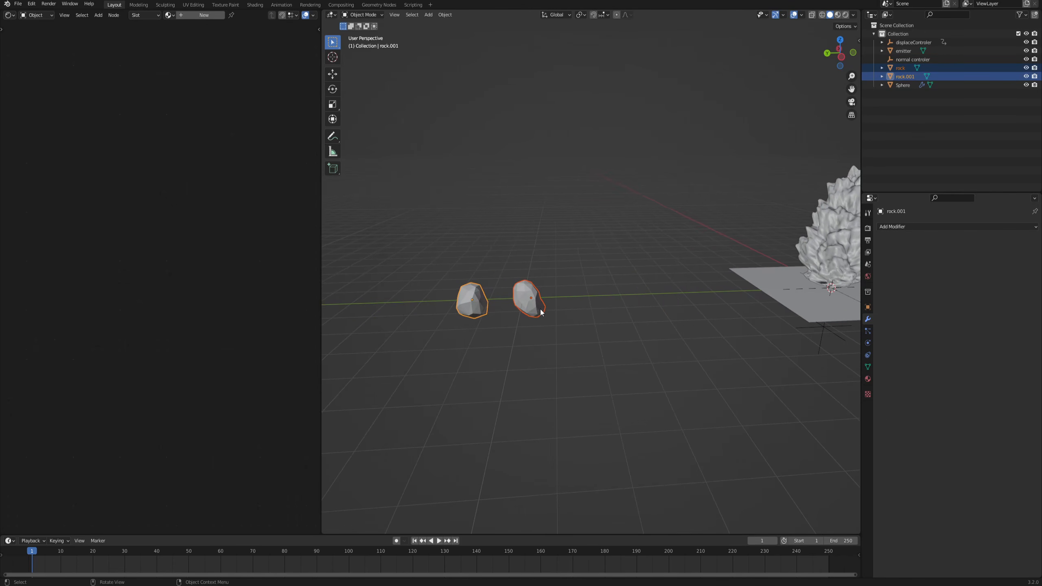
click(509, 295)
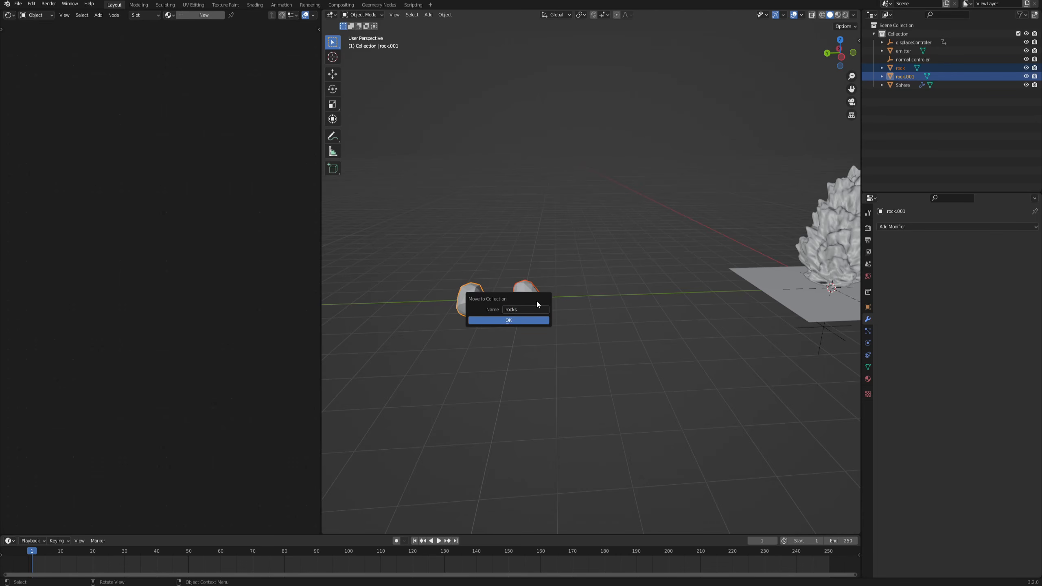
key(Return)
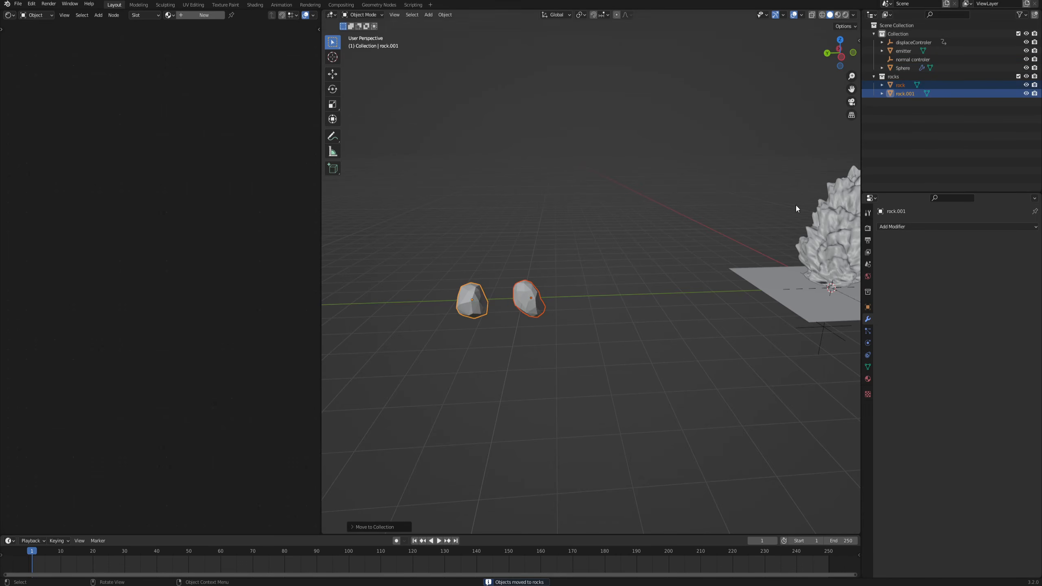
- Add a particle system to the emitter plane and set its particles to render as a Collection
shift+middle_drag(794, 320, 515, 335)
click(578, 301)
scroll(578, 302, up, 5)
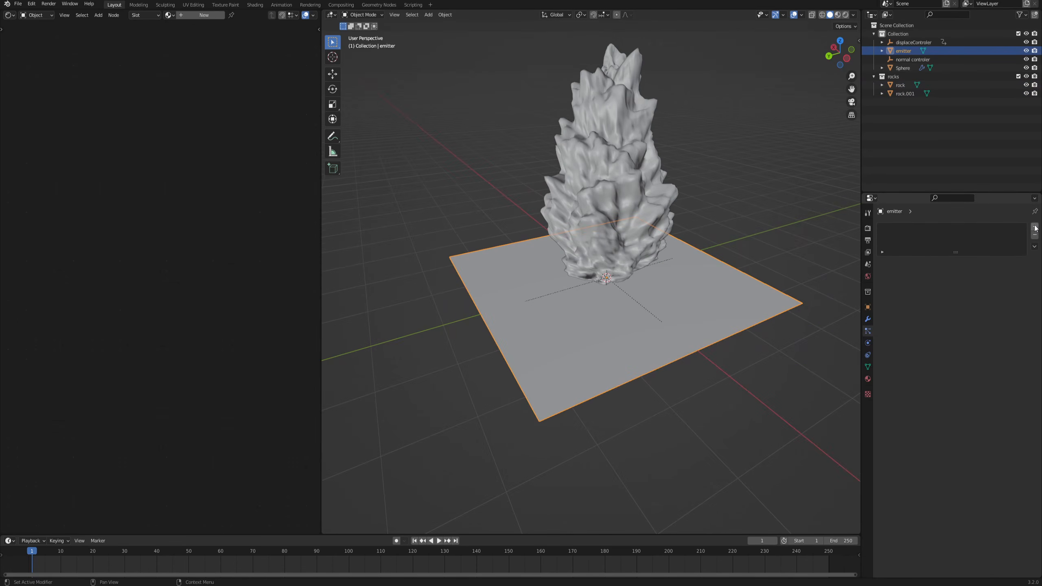
click(1035, 227)
click(895, 422)
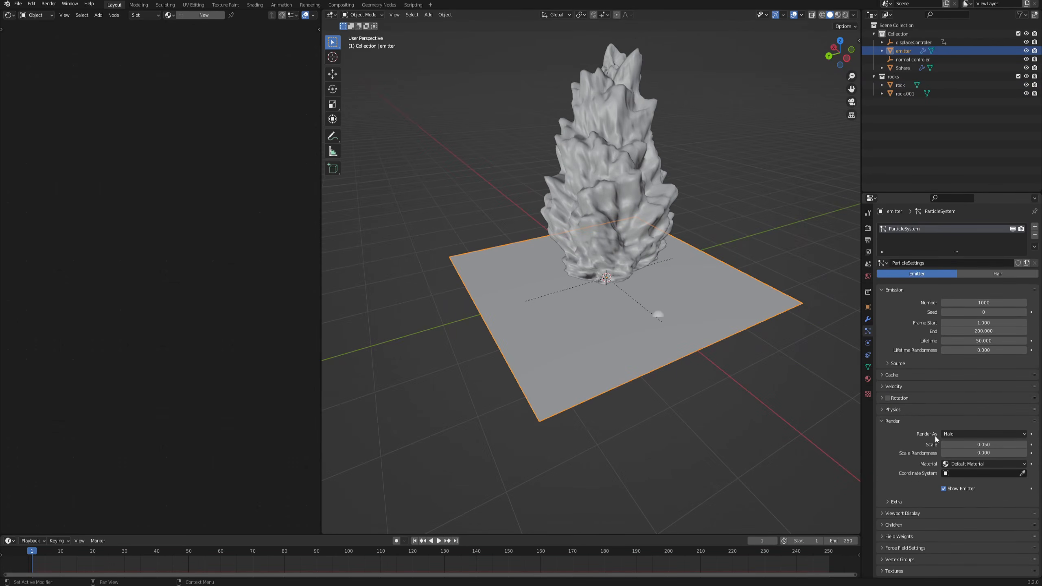
click(960, 435)
click(960, 491)
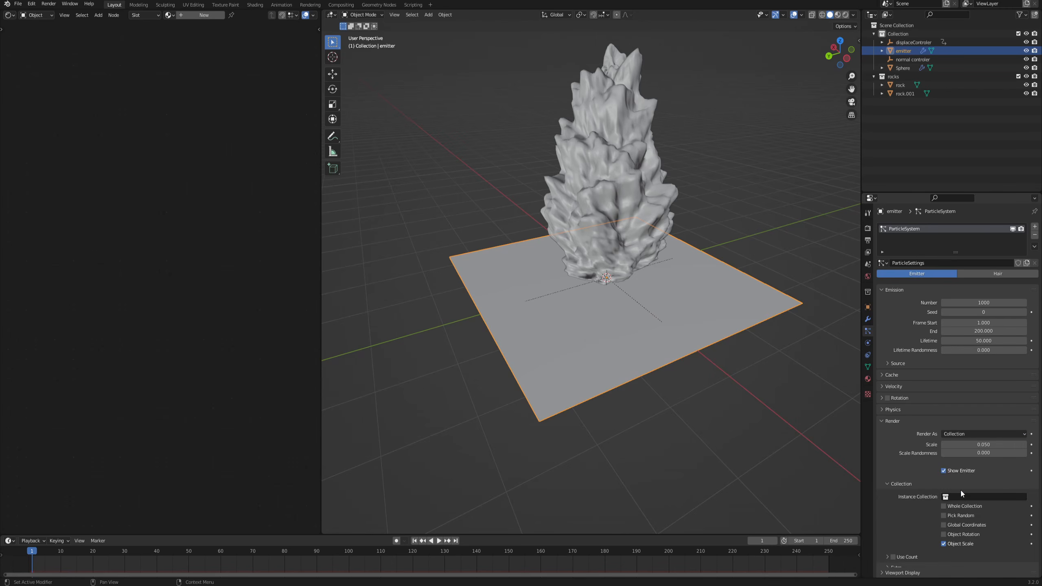
- Use the rocks collection as the particle instances with scale 1, play the animation and set scale randomness to 0.446
click(986, 497)
double_click(967, 445)
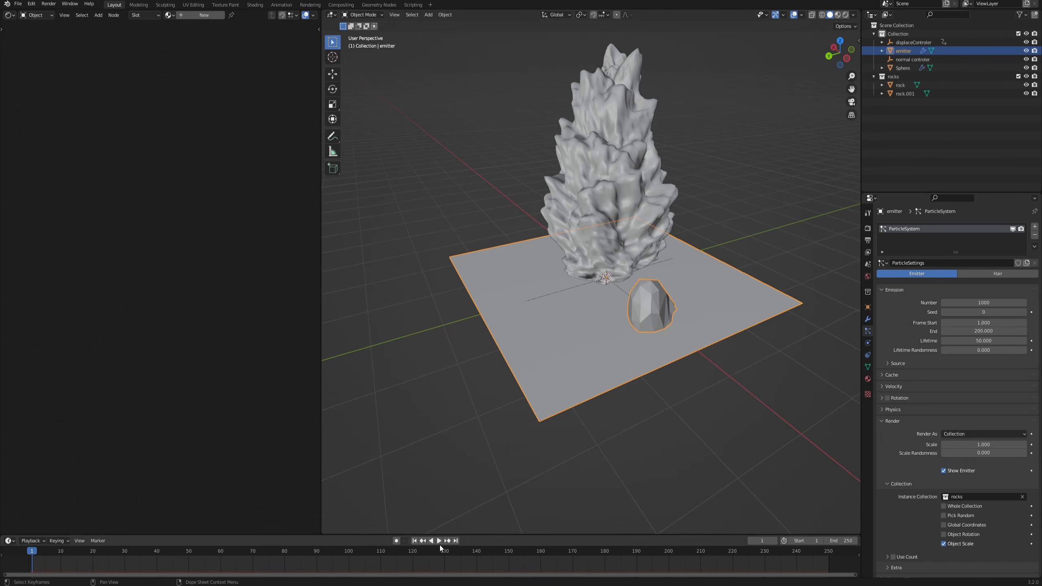
click(439, 541)
middle_drag(605, 404, 555, 377)
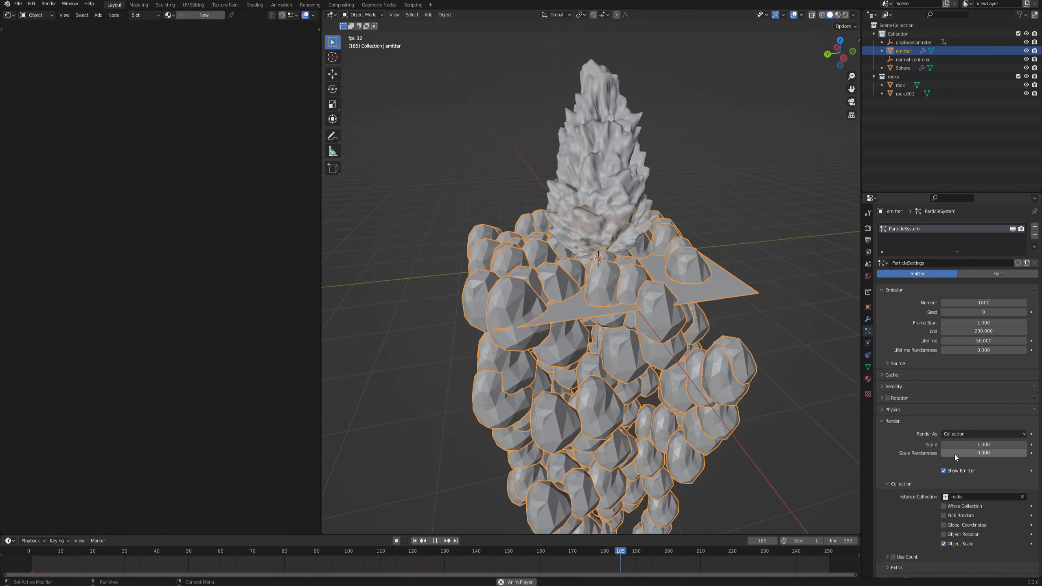
drag(948, 454, 979, 454)
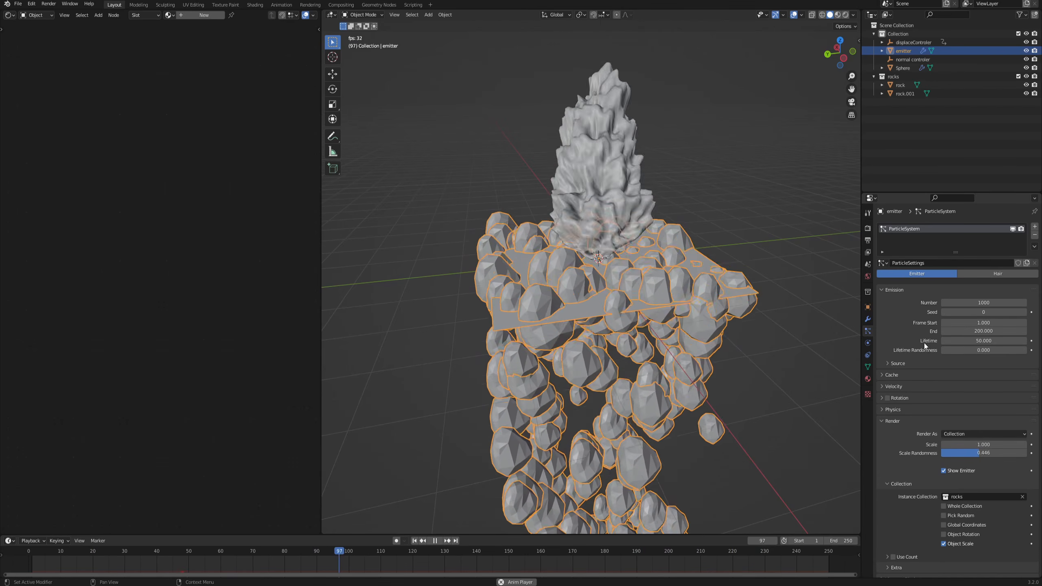
- Set the particle emission to start at frame -50 and end at frame 250, and pause playback
click(972, 323)
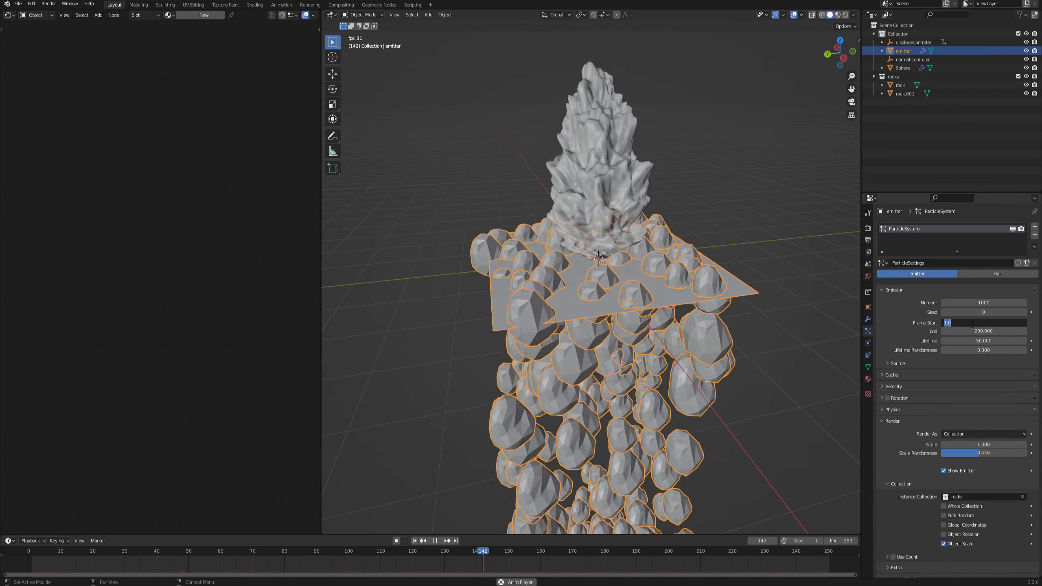
text(-50)
key(Return)
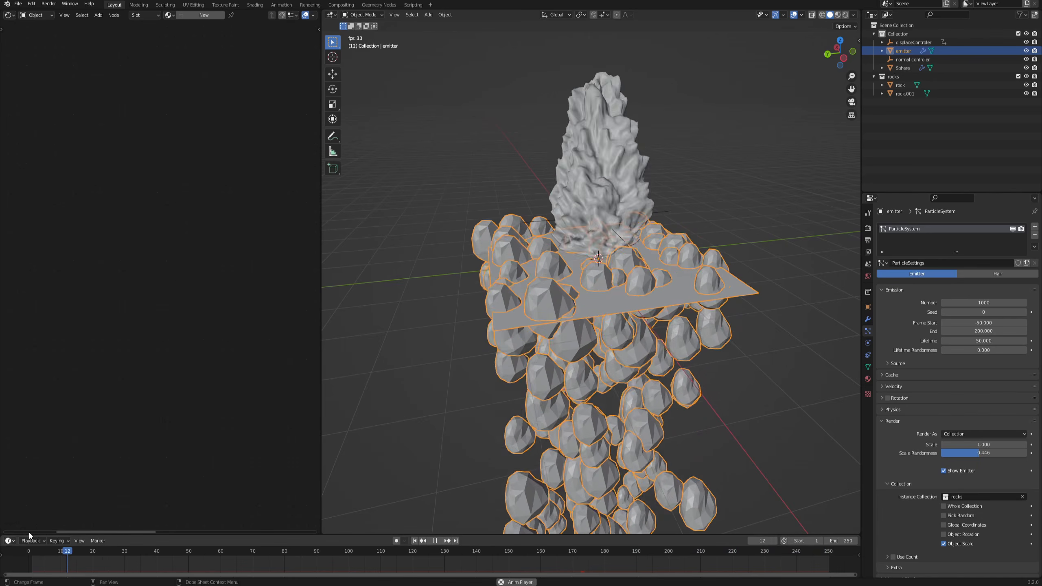
click(969, 331)
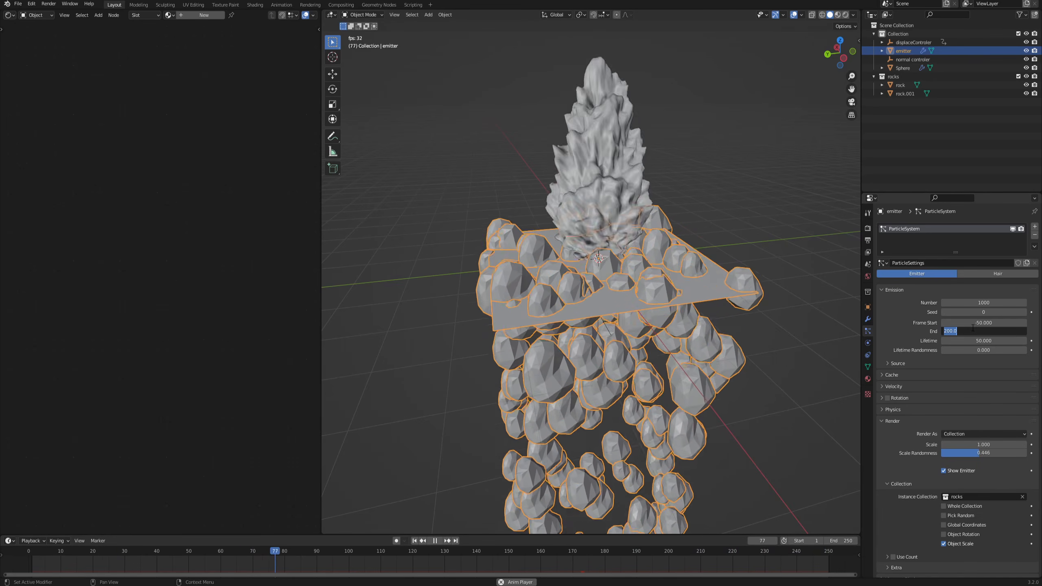
text(250)
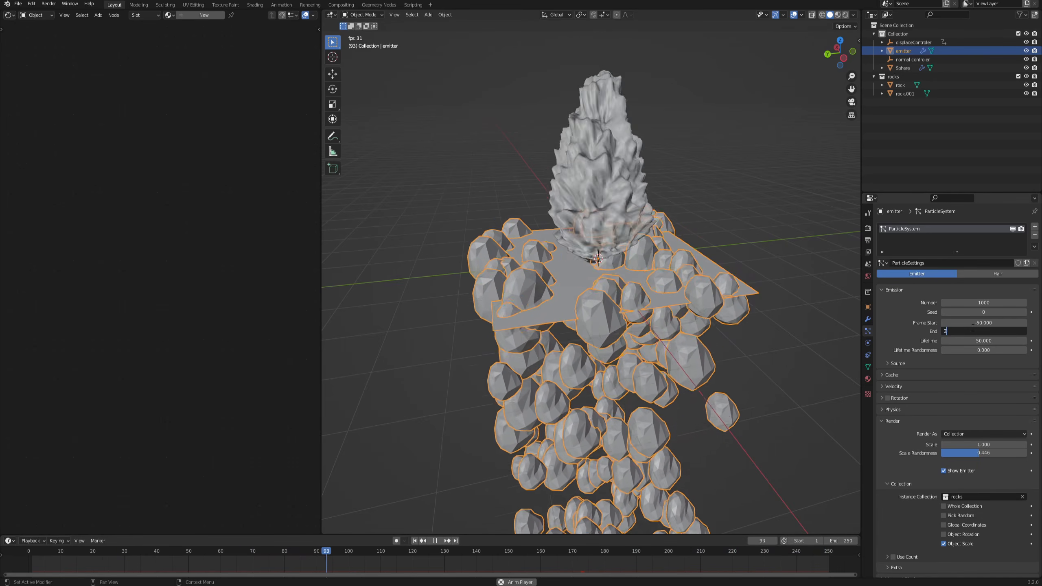
key(Return)
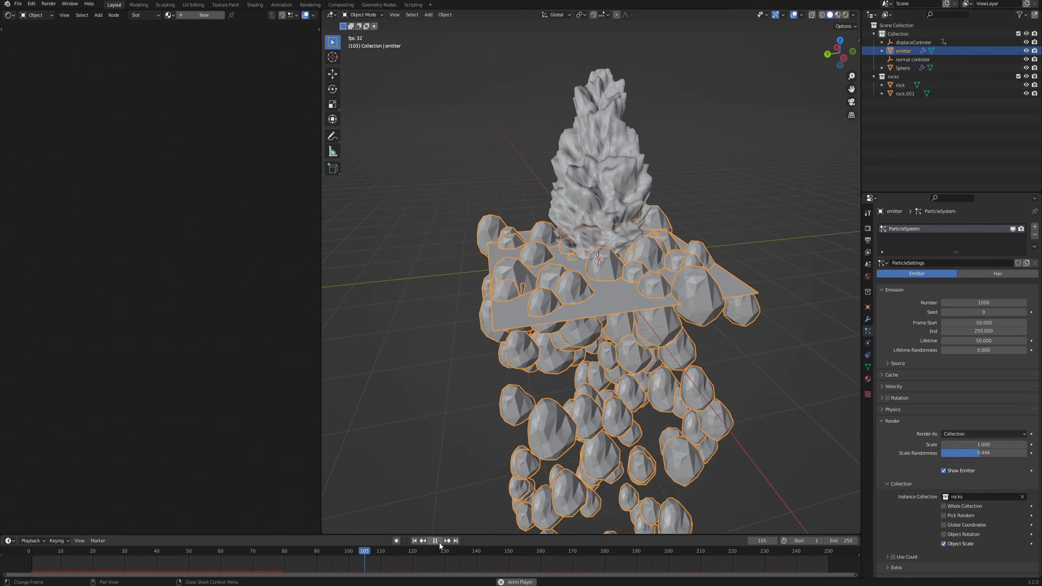
click(435, 541)
- Set the particle system's gravity field weight to 0 and play the animation from the first frame
middle_drag(649, 408, 637, 399)
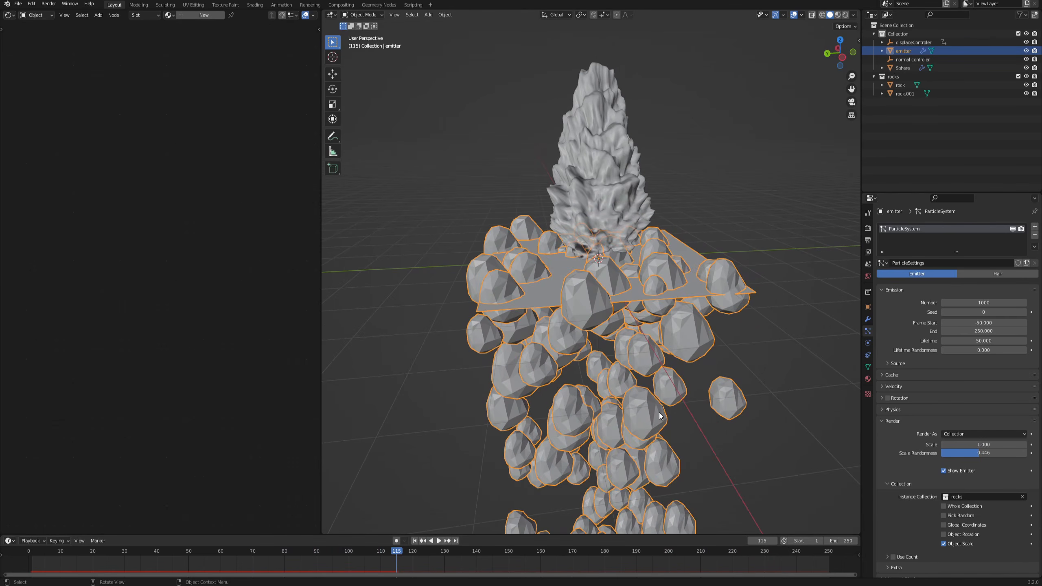
scroll(917, 459, down, 4)
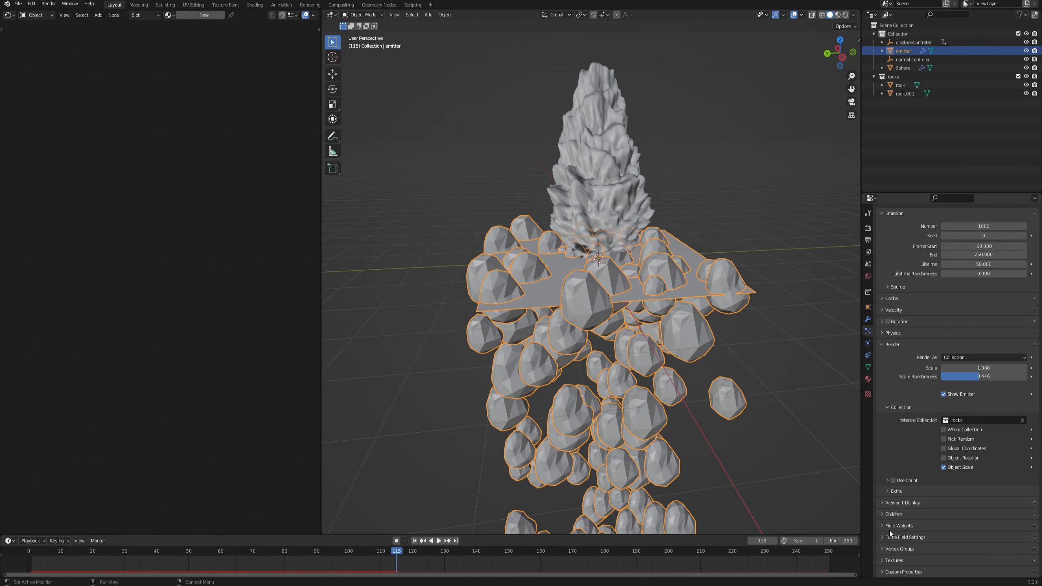
scroll(894, 526, down, 4)
drag(1028, 465, 945, 465)
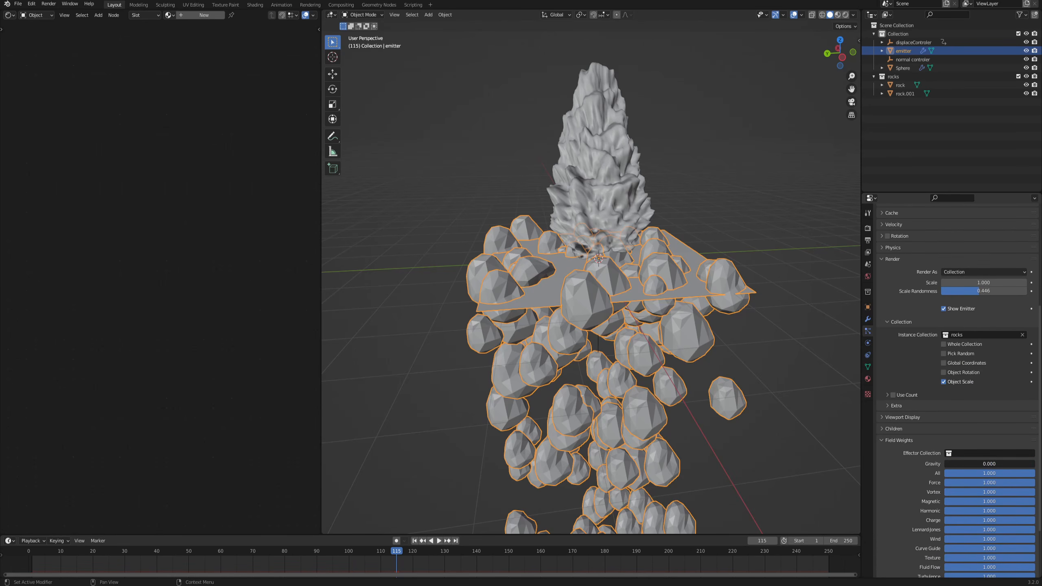
key(shift+Left)
key(space)
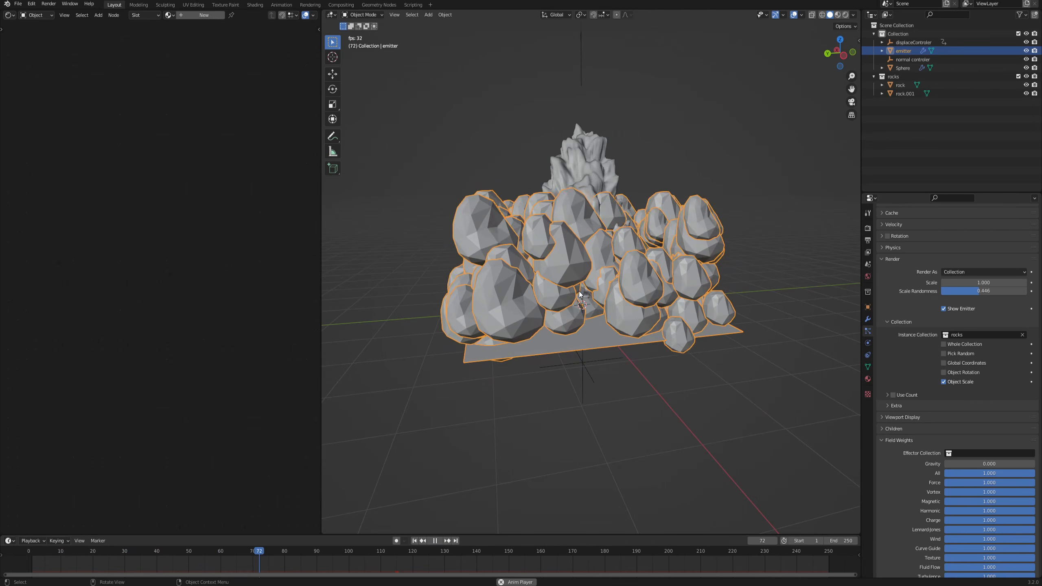
- Set the number of emitted particles to 100
scroll(902, 360, up, 8)
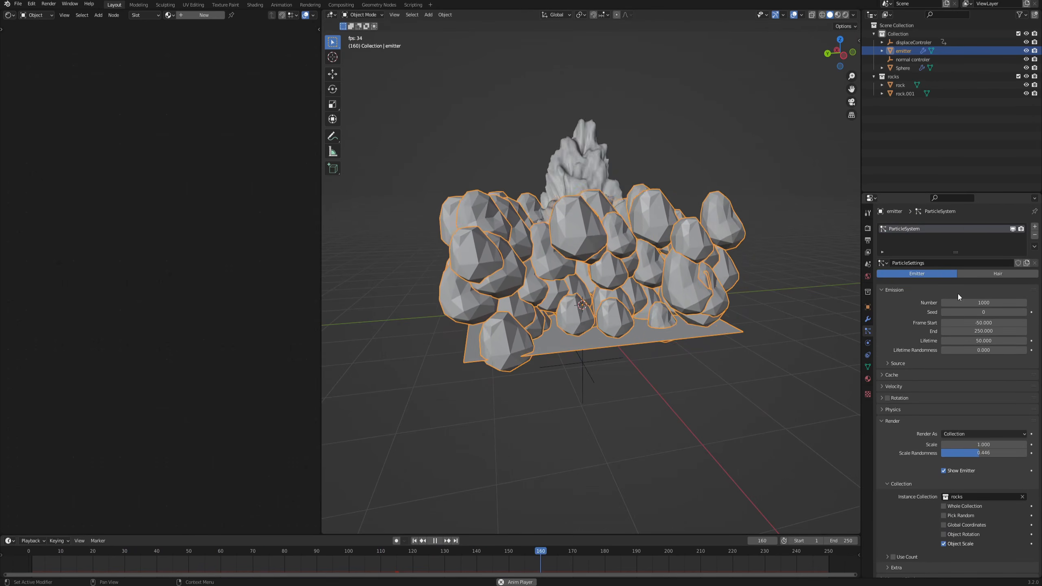
click(978, 303)
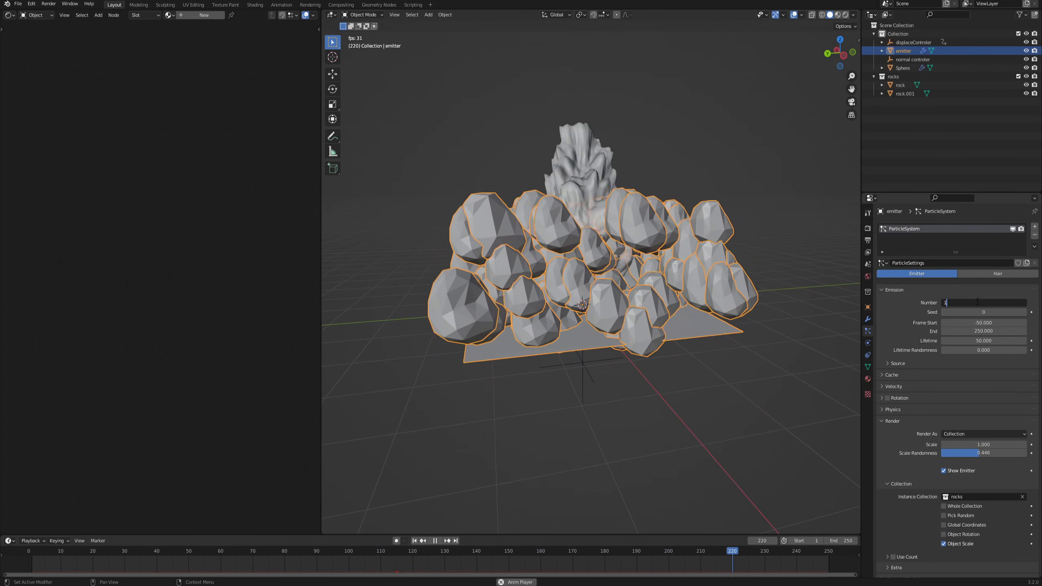
text(100)
key(Return)
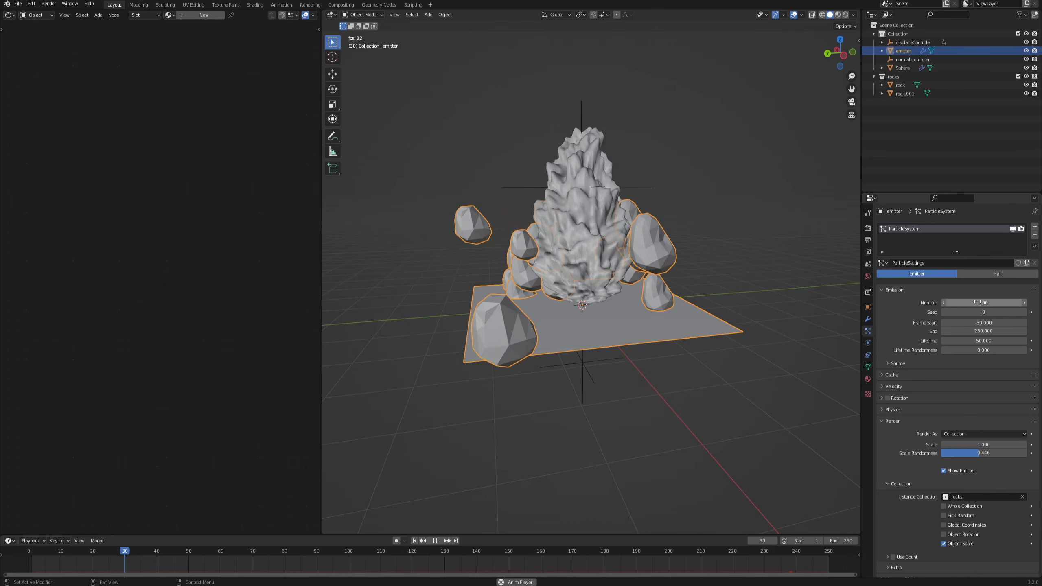
- Give the particles an object-aligned Z velocity of 1 m/s and a velocity randomization of 1.110
click(902, 387)
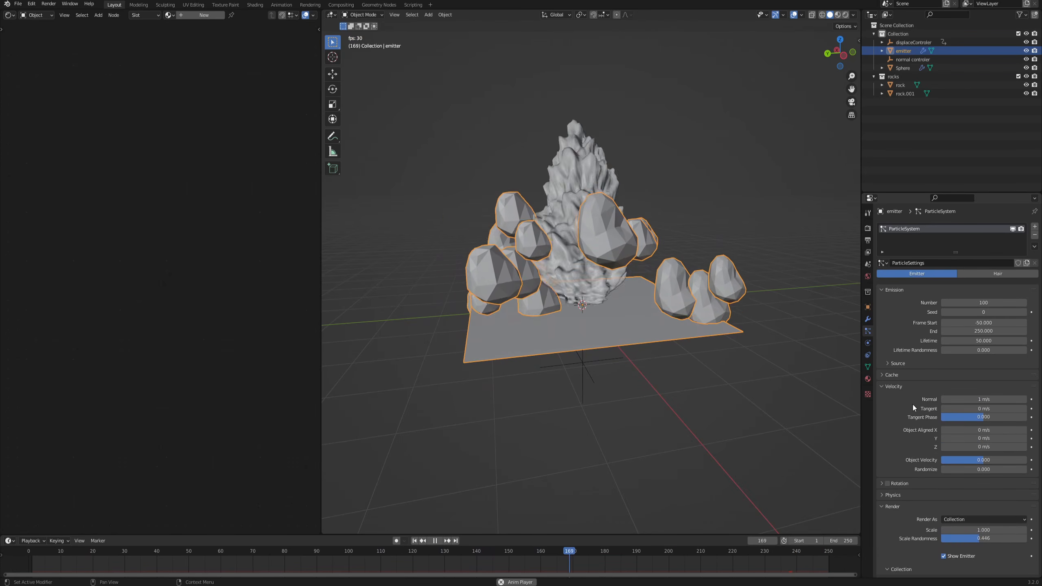
click(956, 446)
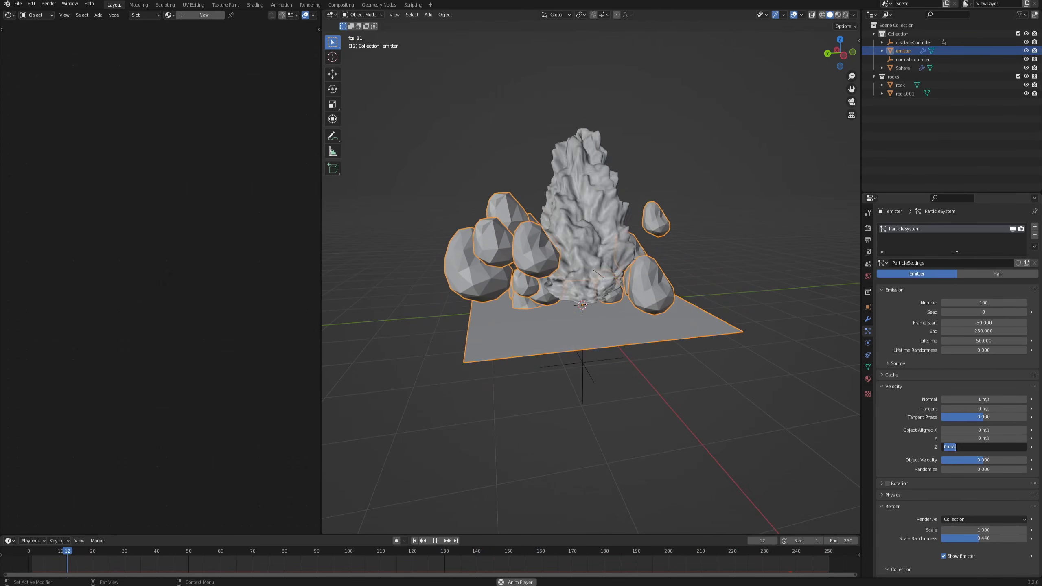
text(1)
key(Return)
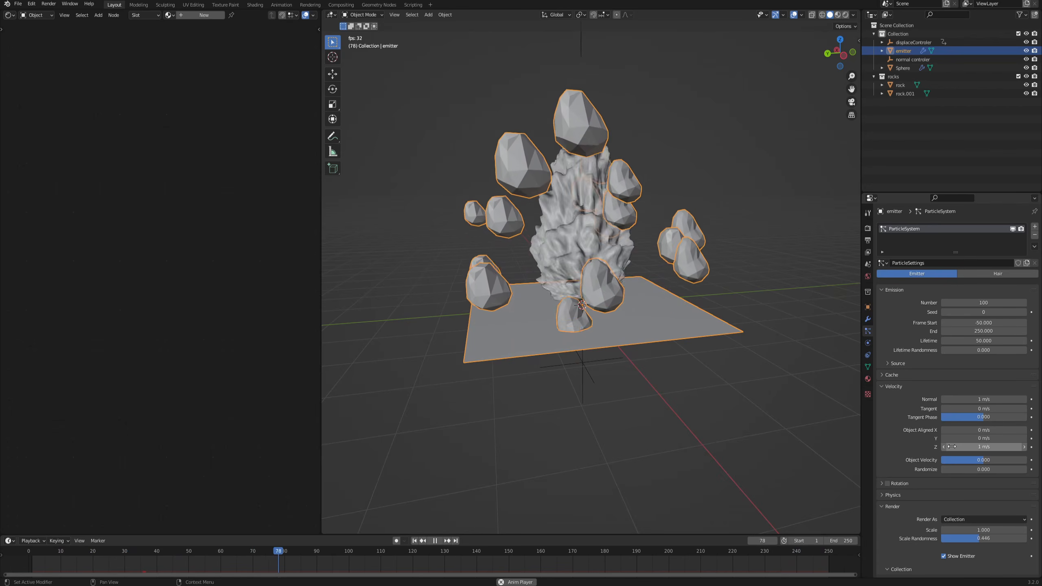
drag(951, 471, 1025, 471)
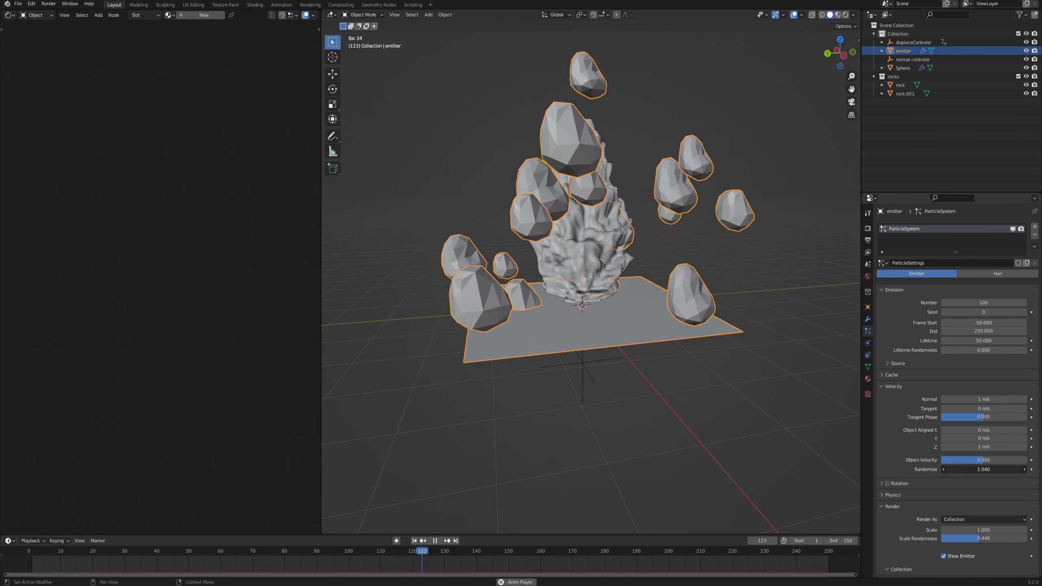
- Set the particles' lifetime randomness to 0.493
shift+middle_drag(604, 308, 616, 331)
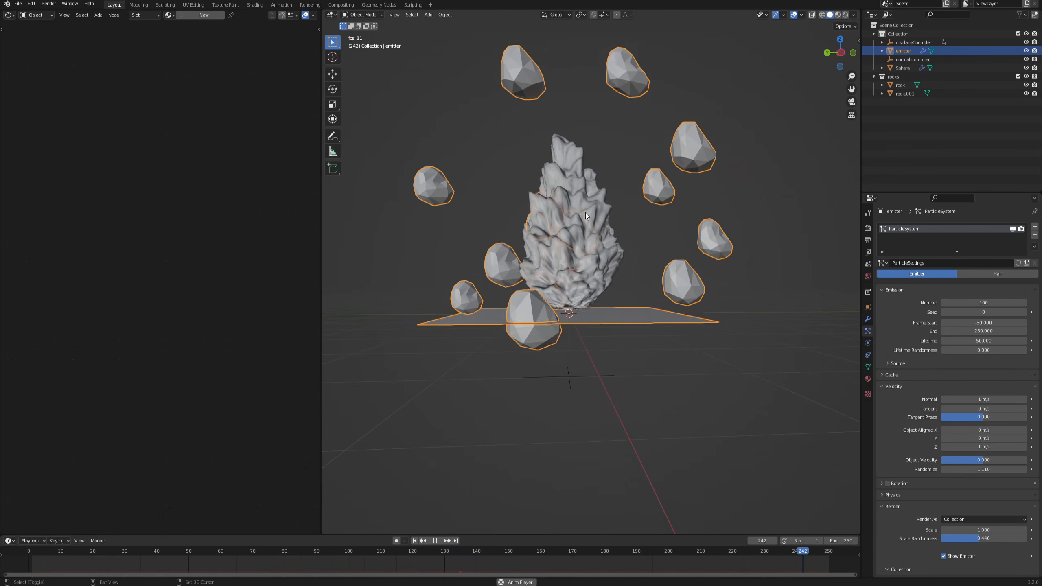
shift+middle_drag(564, 306, 568, 347)
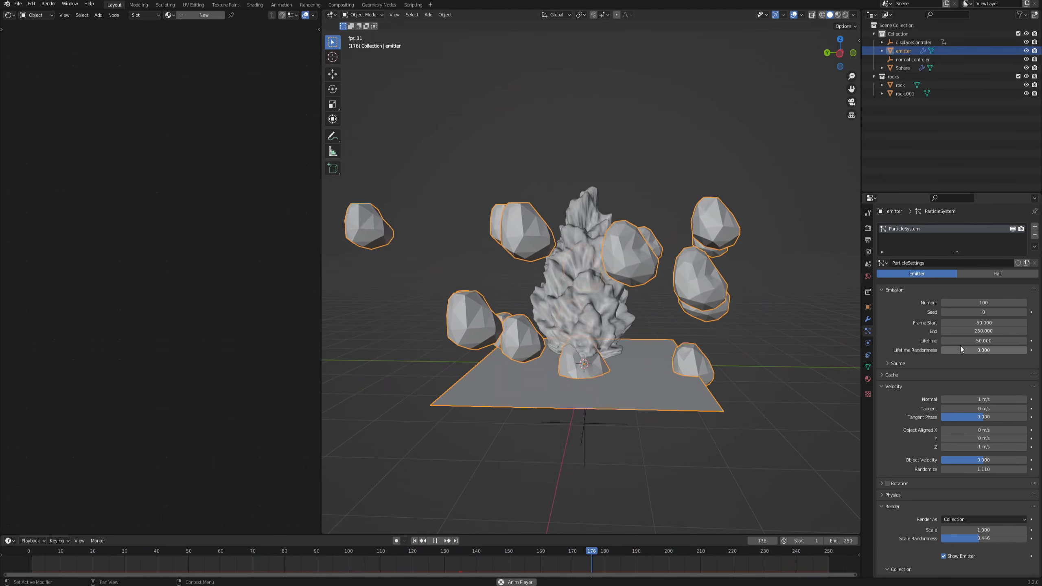
drag(954, 352, 988, 352)
- Enable particle rotation with Randomize at 1.000 and Randomize Phase at 2.000
middle_drag(647, 234, 653, 231)
scroll(646, 234, up, 1)
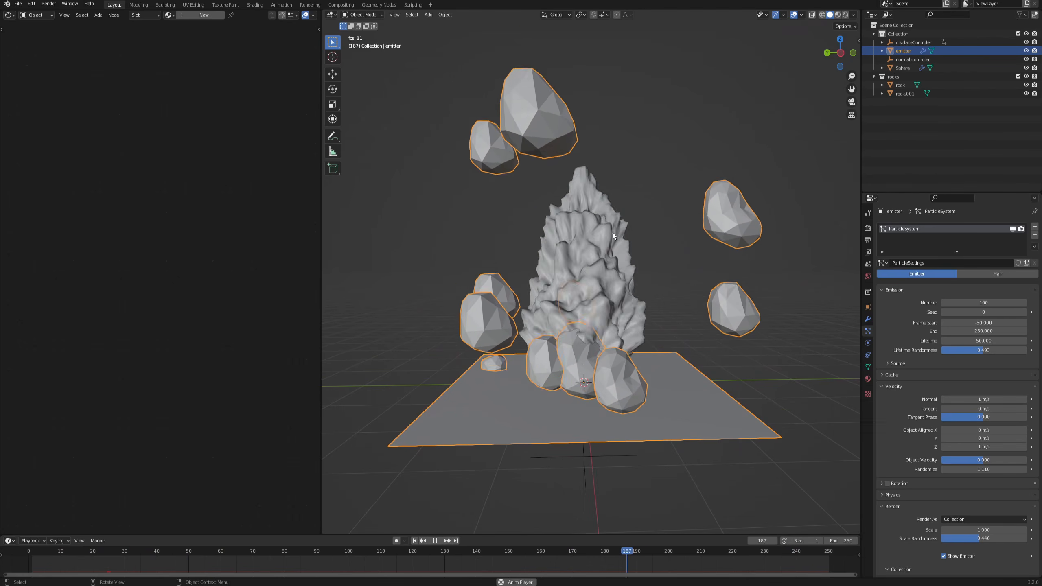
scroll(613, 233, down, 2)
middle_drag(612, 234, 559, 261)
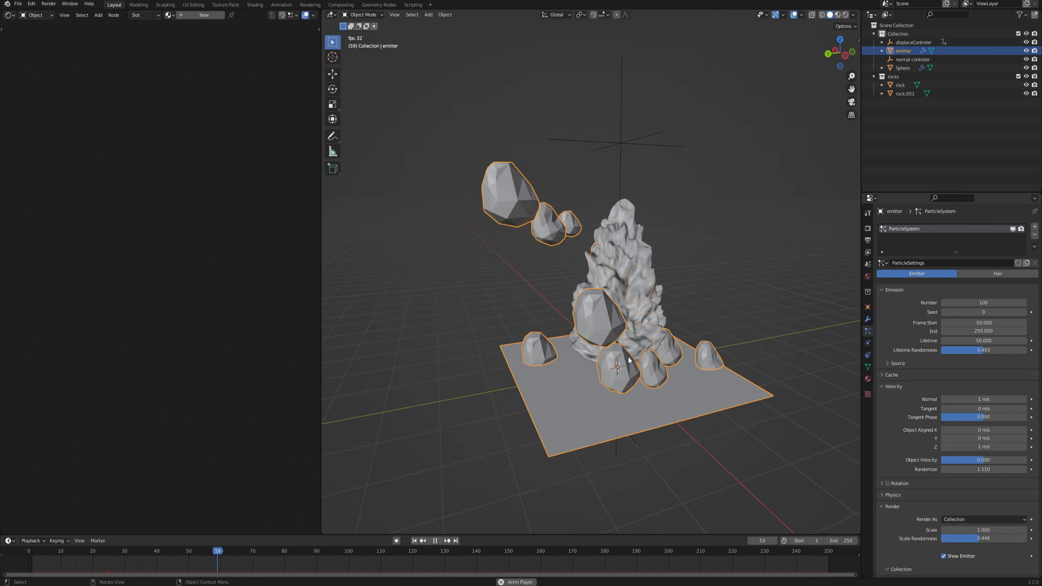
click(908, 484)
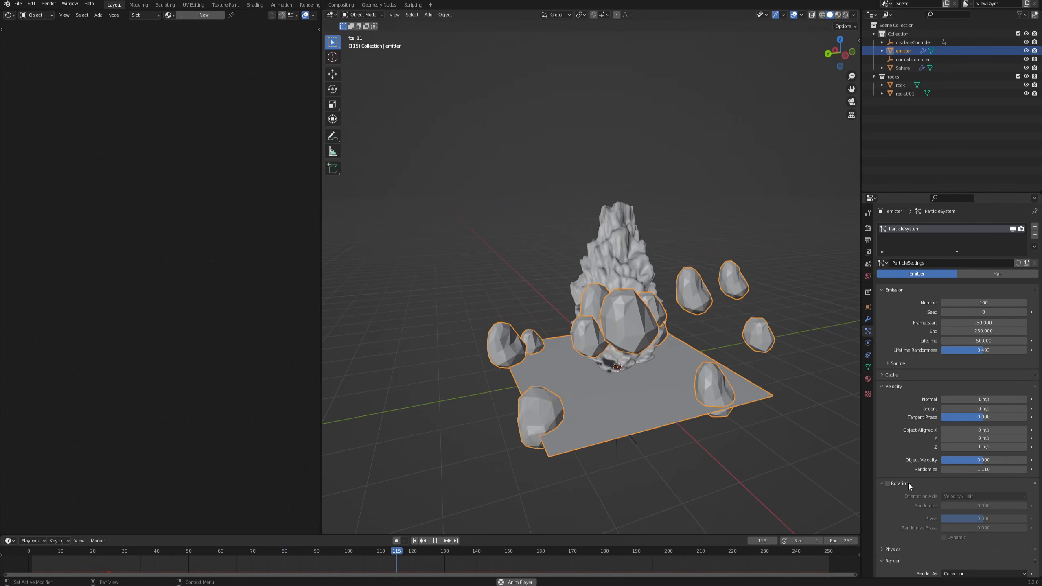
click(888, 484)
scroll(945, 471, down, 2)
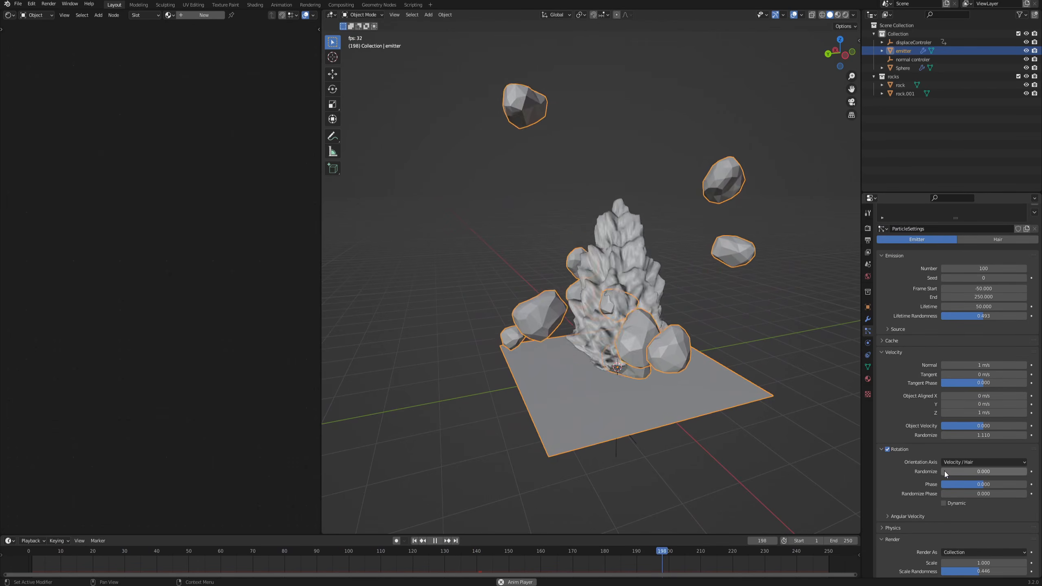
drag(945, 472, 1026, 471)
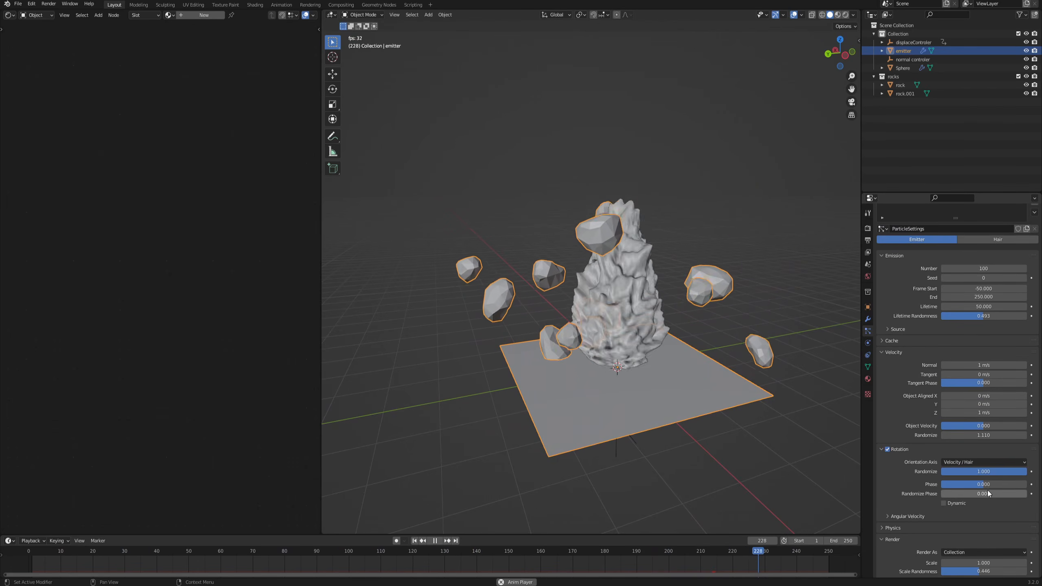
drag(945, 495, 1023, 504)
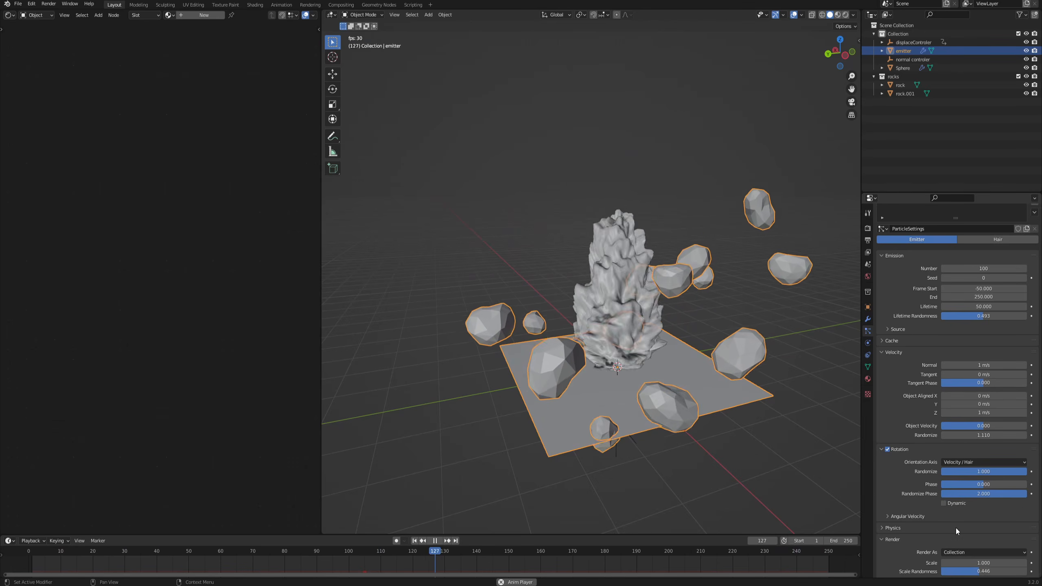
- Make the particle rotation dynamic and set the angular velocity amount to 3.500
click(943, 504)
click(904, 516)
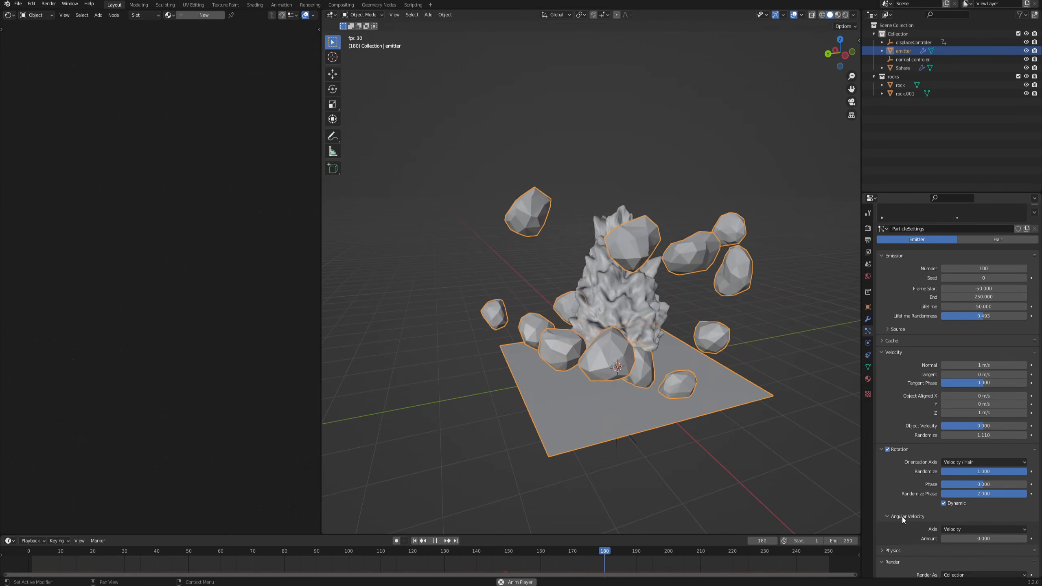
scroll(899, 492, down, 1)
drag(958, 522, 997, 522)
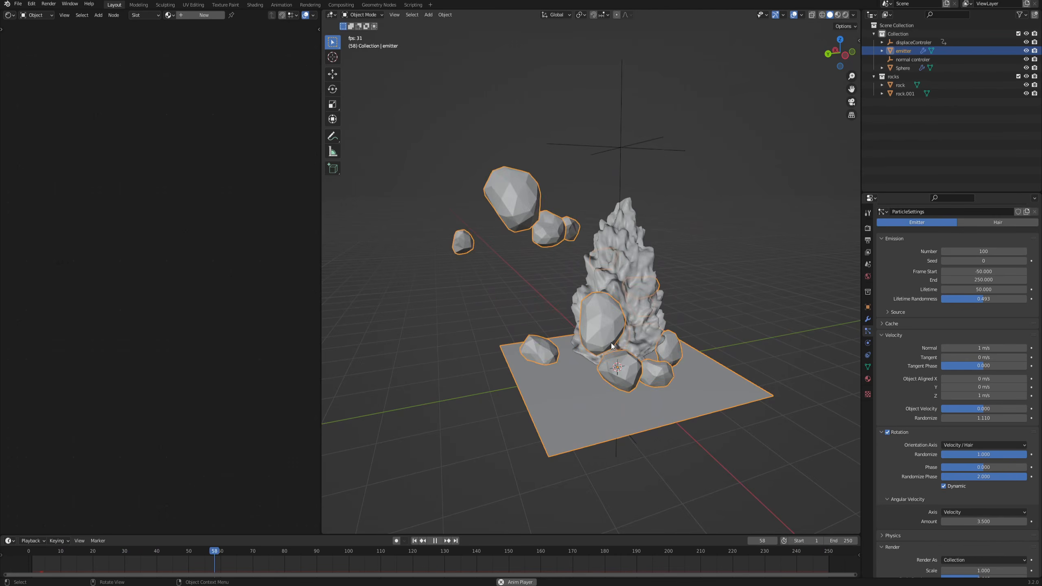
- Select both source rocks and try scaling them down, and set the particle render scale to 0.528
middle_drag(487, 315, 662, 339)
scroll(662, 339, down, 4)
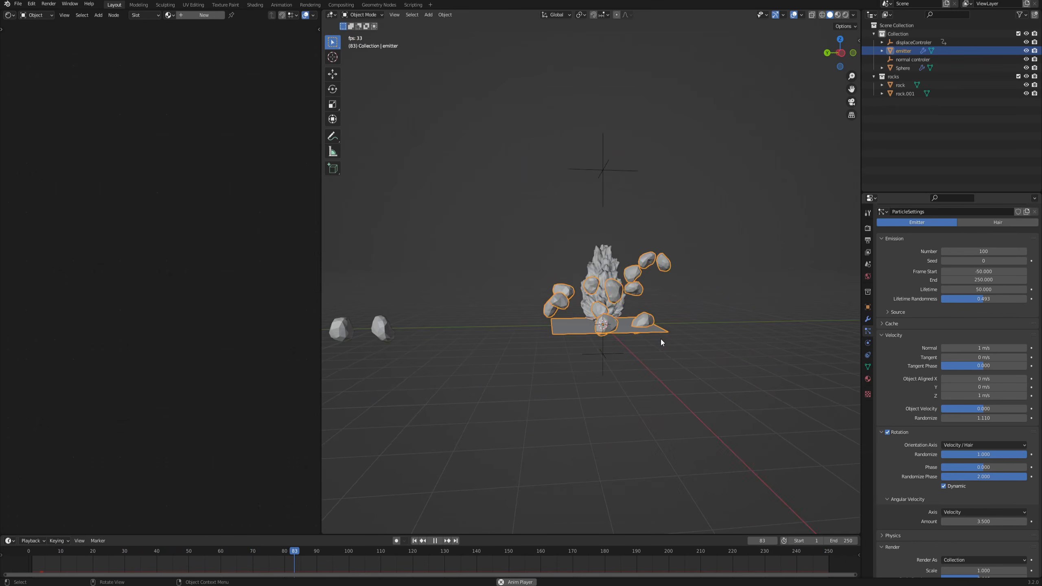
shift+middle_drag(438, 323, 565, 342)
drag(432, 299, 583, 401)
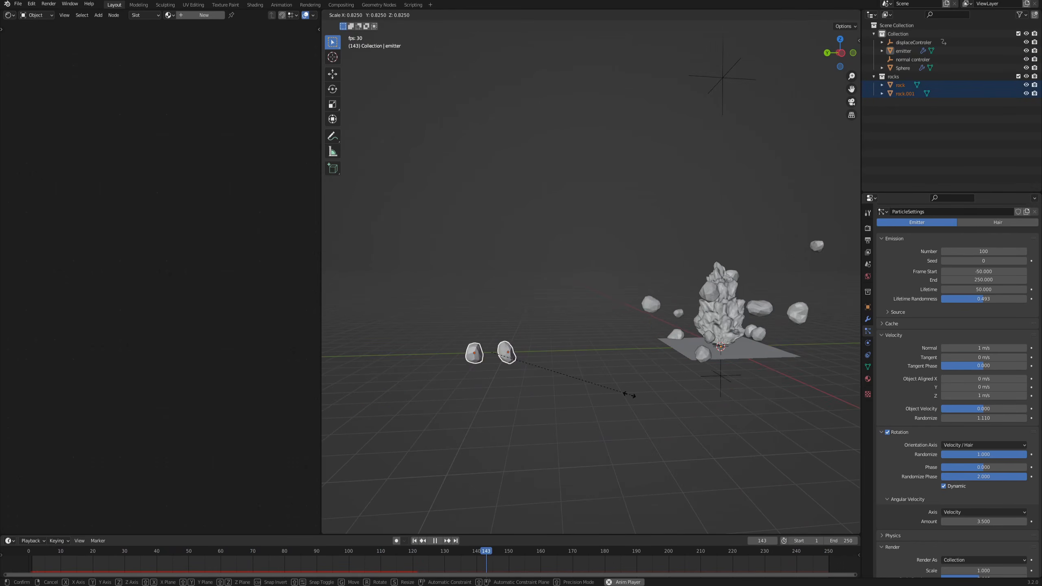
scroll(928, 417, down, 6)
drag(985, 450, 980, 450)
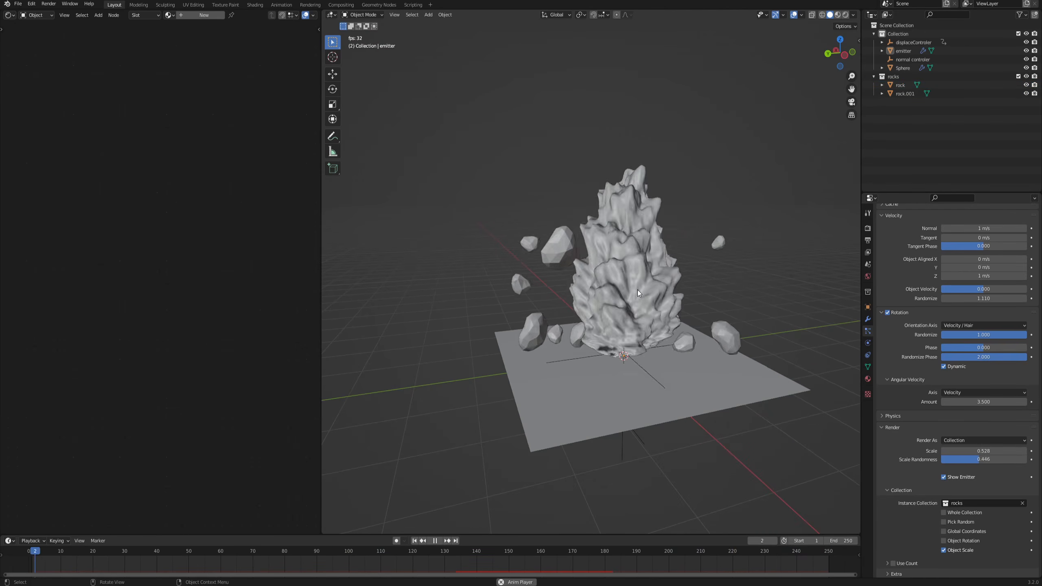
middle_drag(638, 290, 608, 279)
scroll(589, 237, down, 2)
shift+middle_drag(589, 238, 583, 285)
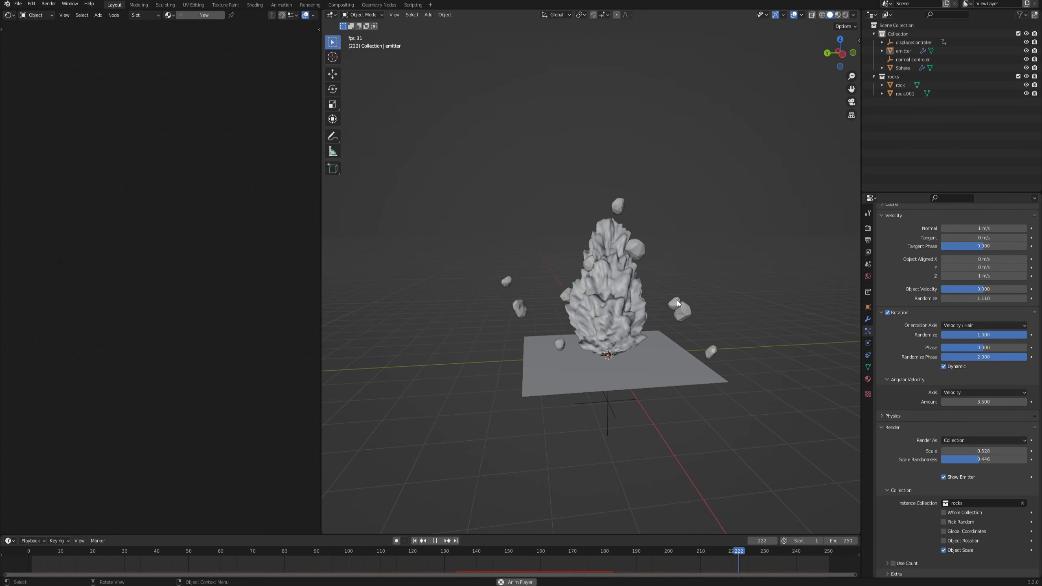
scroll(901, 370, down, 10)
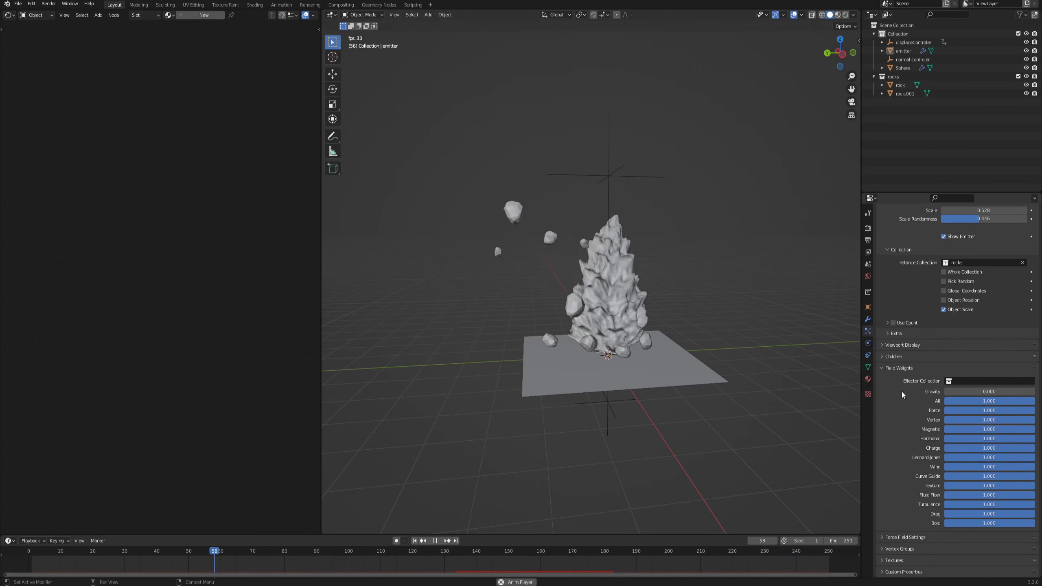
scroll(896, 369, up, 8)
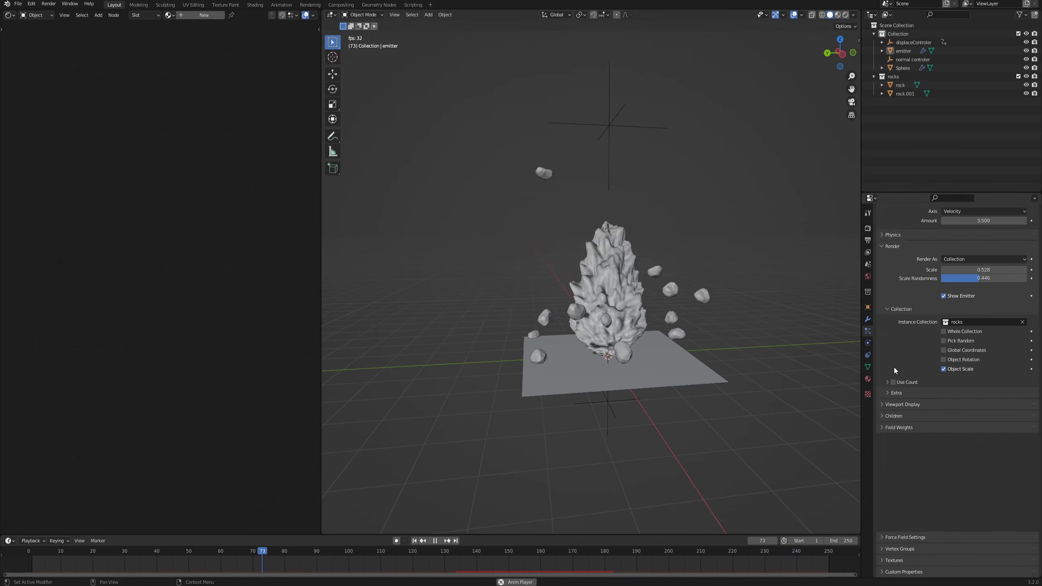
- Add a texture to the emitter's particle system and set its type to Blend
click(894, 561)
scroll(923, 498, down, 4)
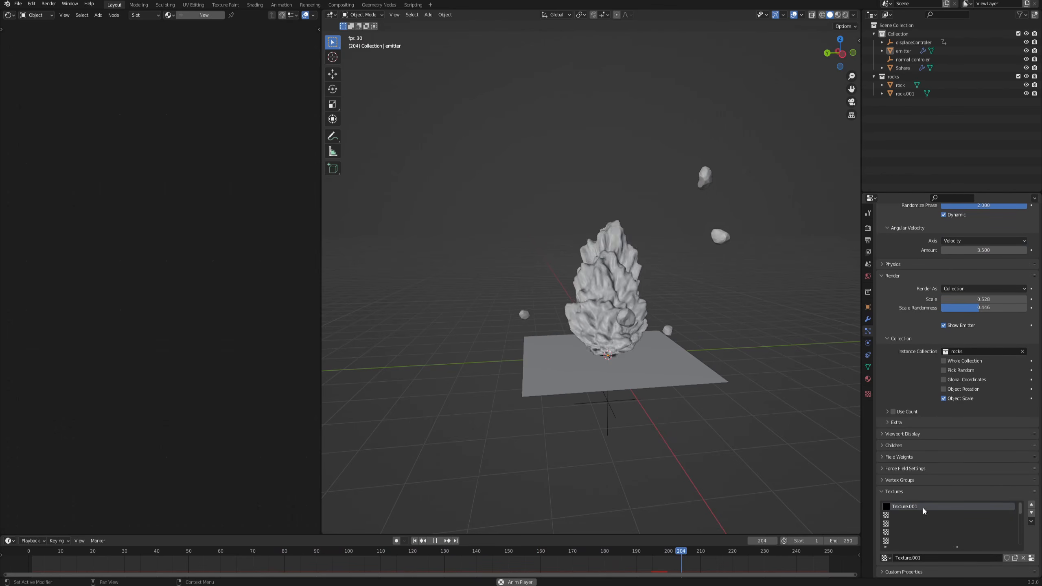
click(869, 395)
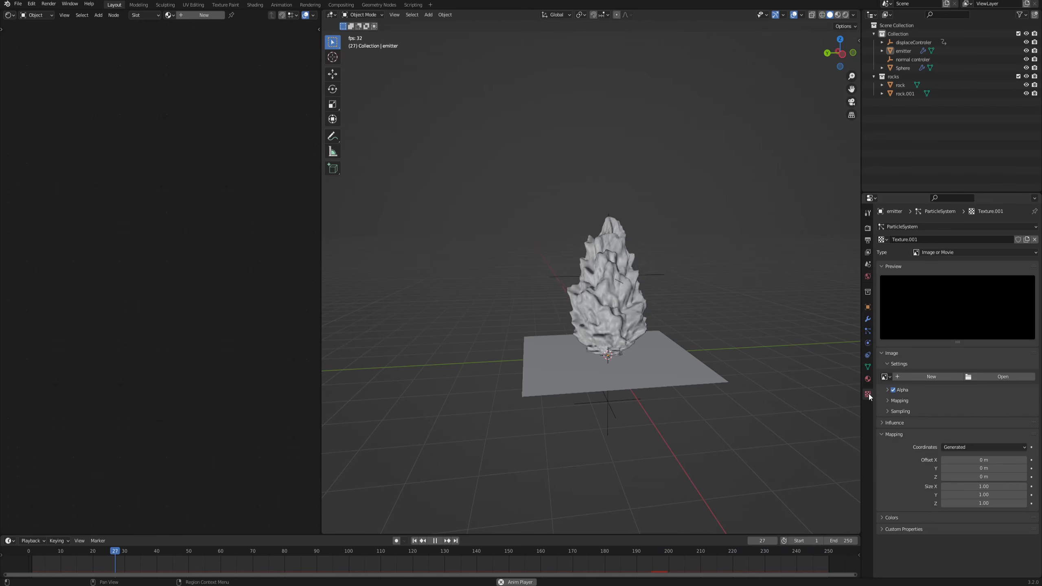
click(944, 251)
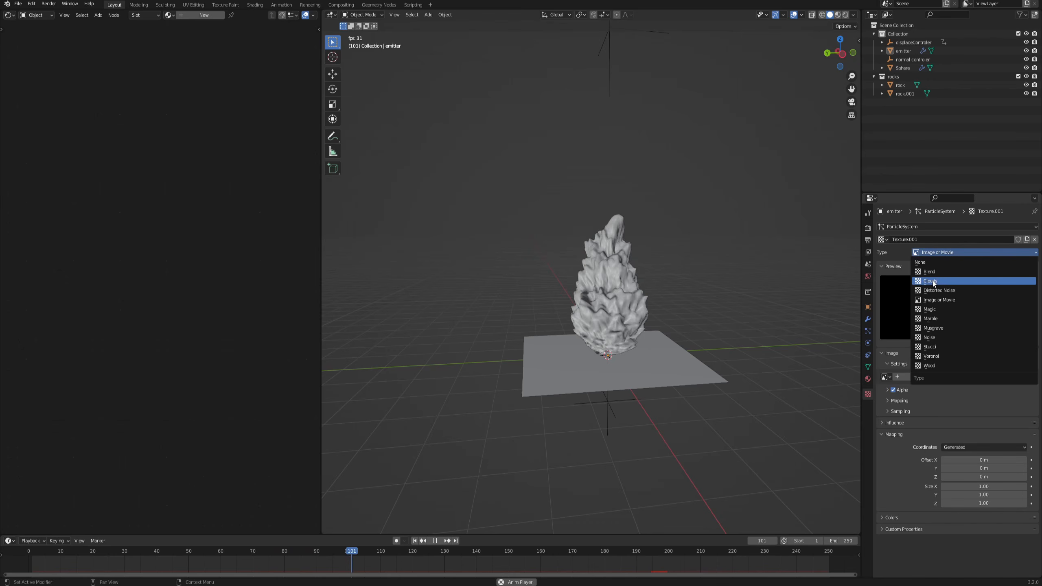
click(943, 273)
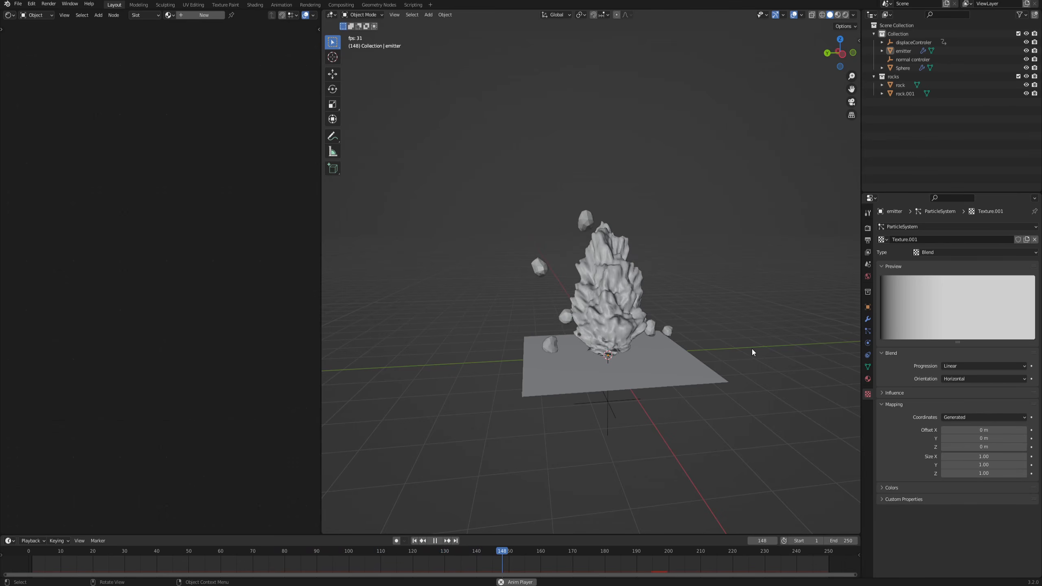
- Make the blend texture influence only particle Size instead of General Time, and set its mapping coordinates to Strand / Particle
click(894, 394)
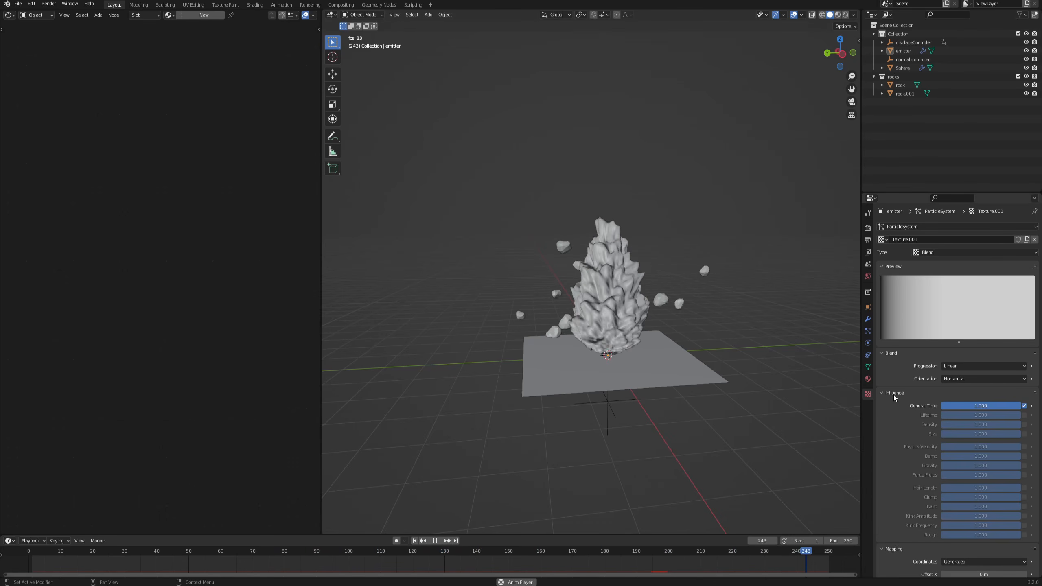
click(1025, 406)
click(1025, 434)
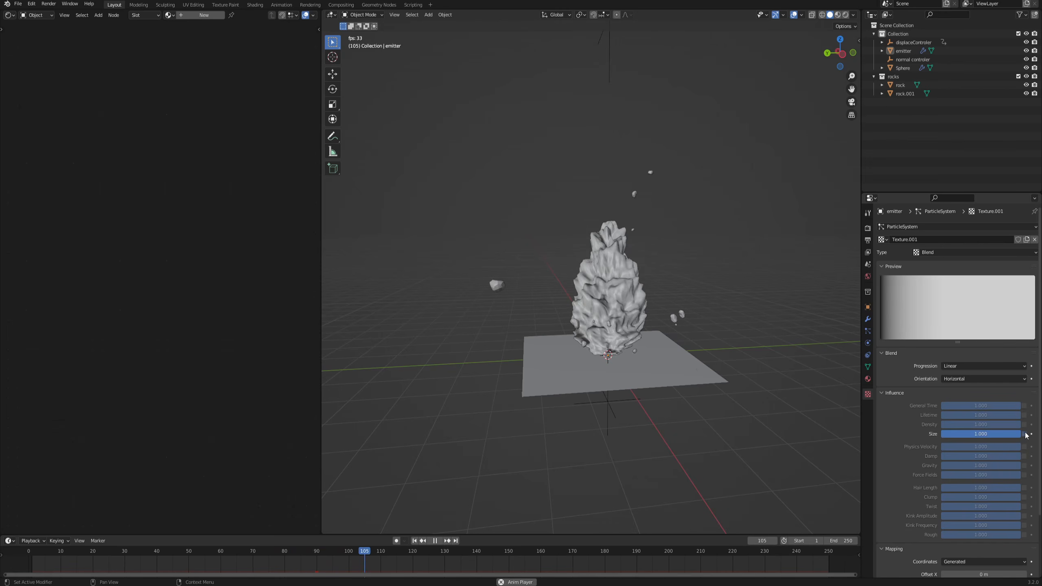
click(893, 393)
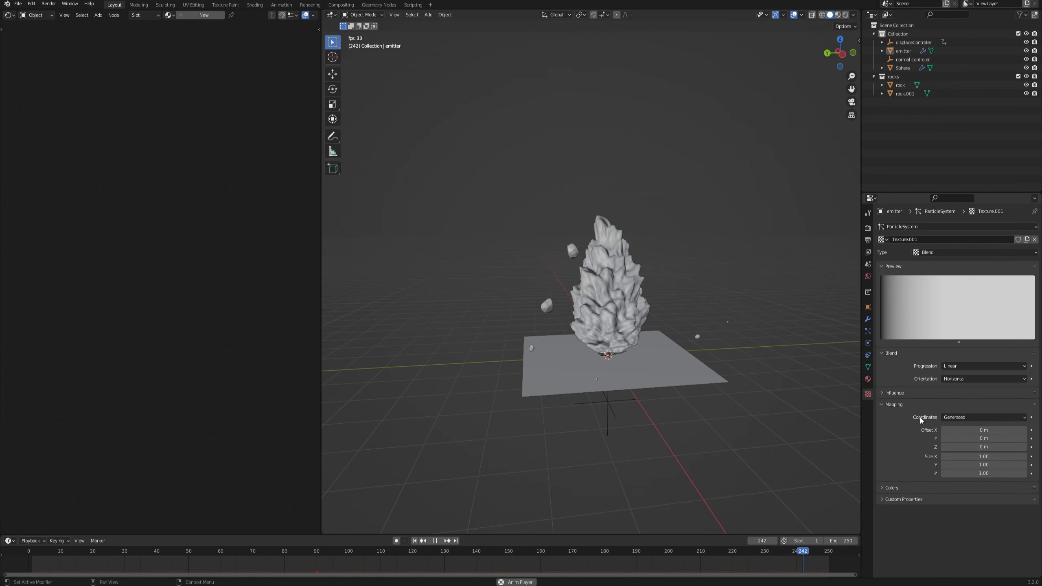
click(981, 418)
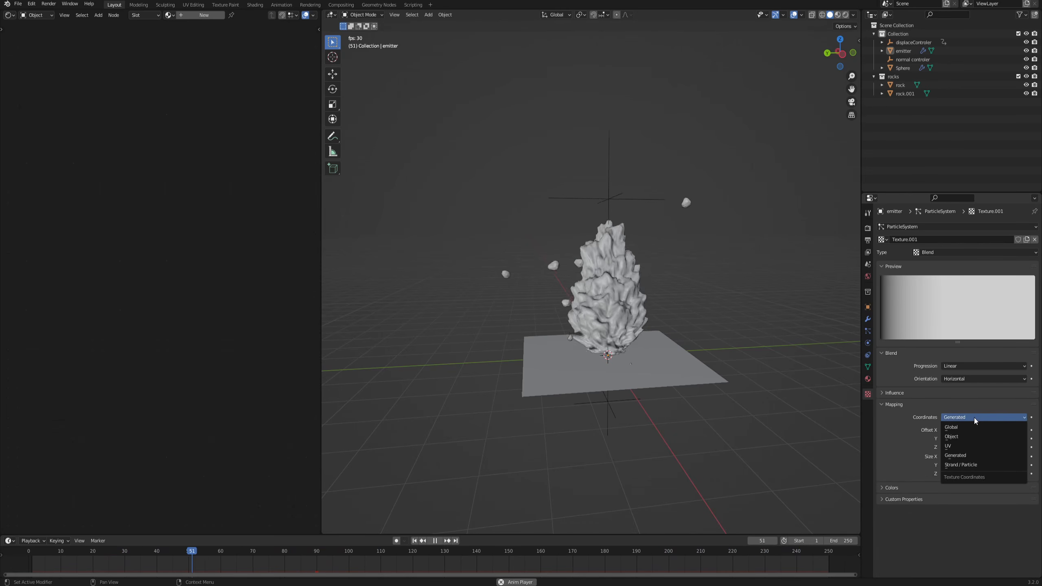
click(962, 465)
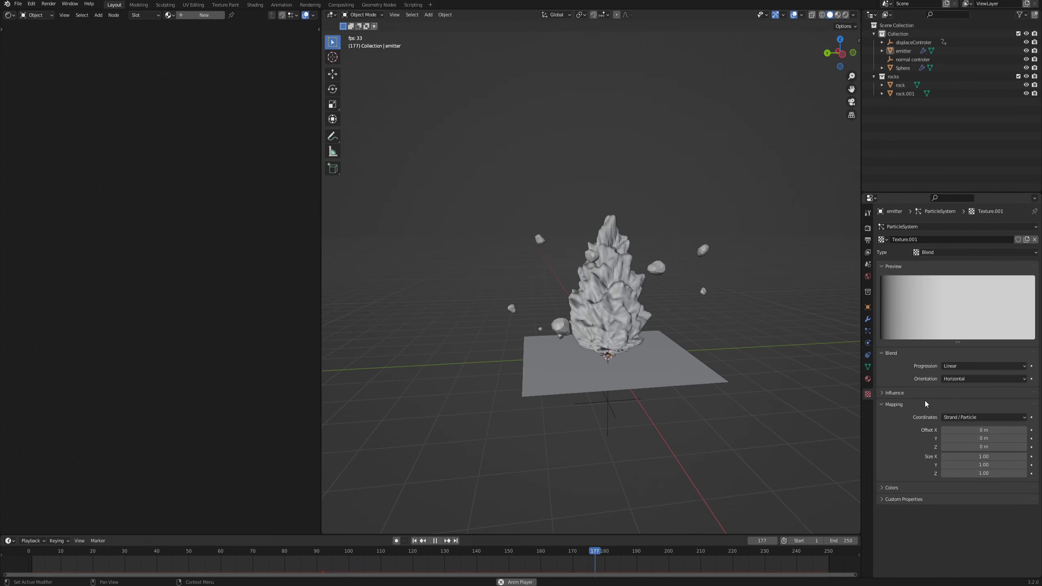
- Enable the texture's Color Ramp and make its black stop fully opaque
click(902, 487)
scroll(897, 470, down, 1)
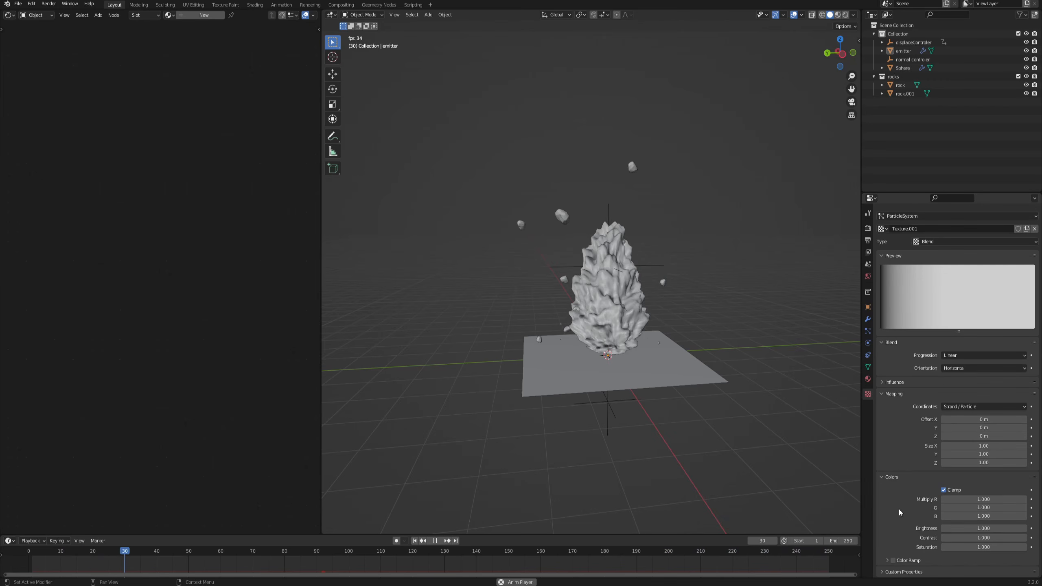
click(894, 561)
scroll(908, 505, down, 2)
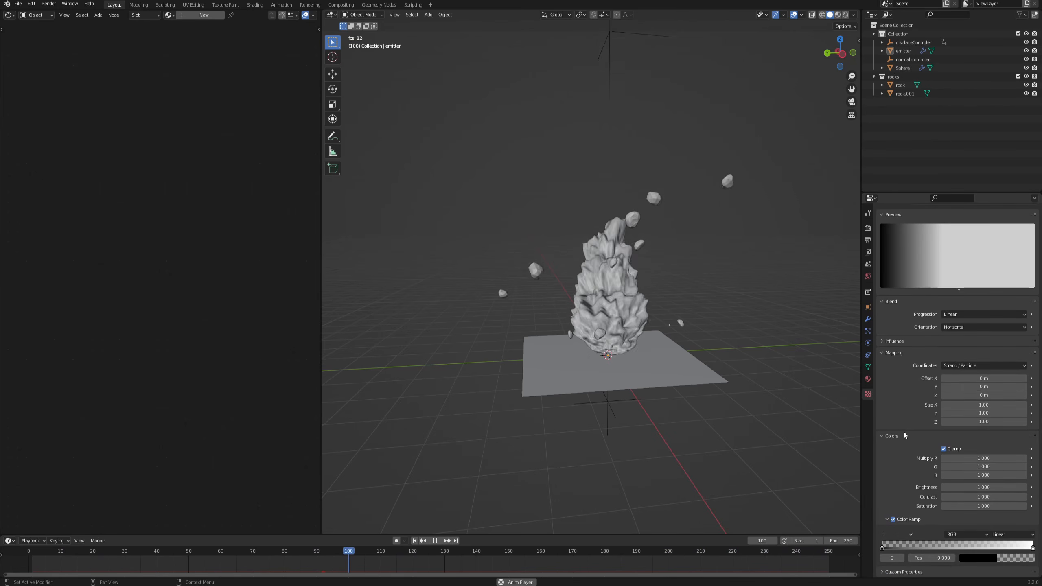
click(1009, 561)
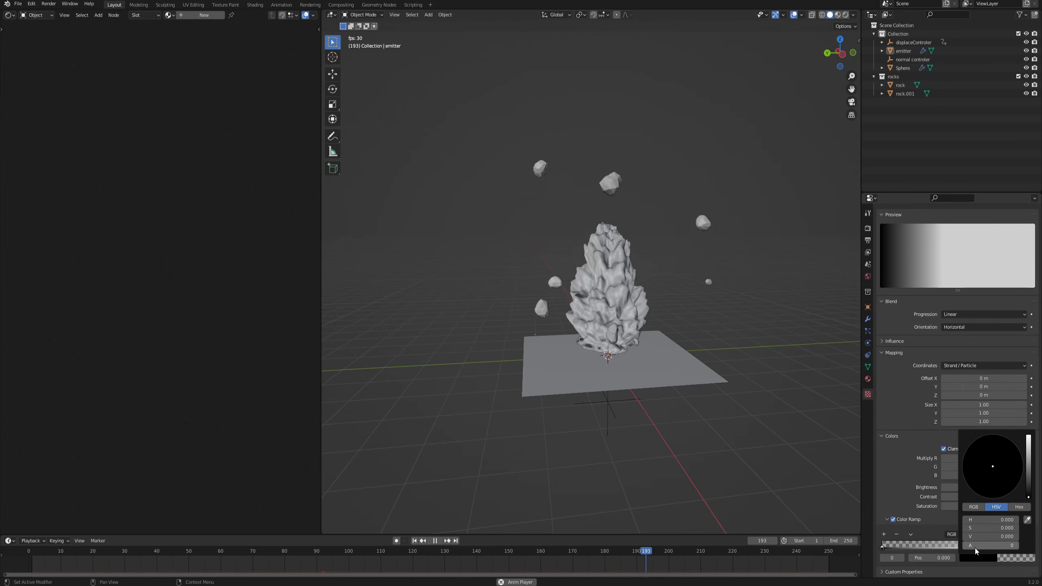
drag(976, 548, 1020, 548)
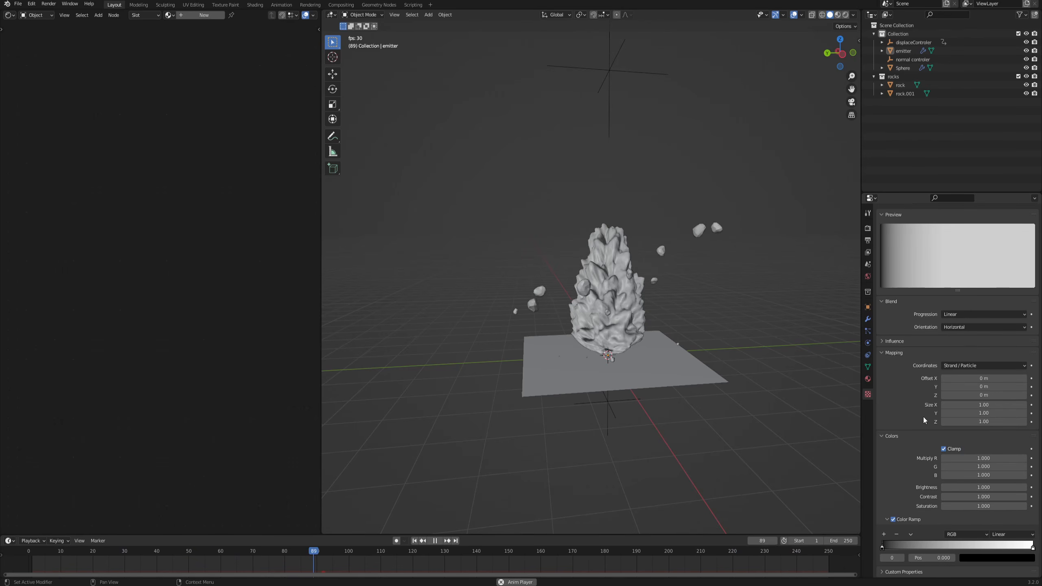
- Reverse the color ramp so the white stop sits at position 0.000 and the black stop at 1.000
drag(878, 546, 952, 549)
drag(1016, 549, 880, 549)
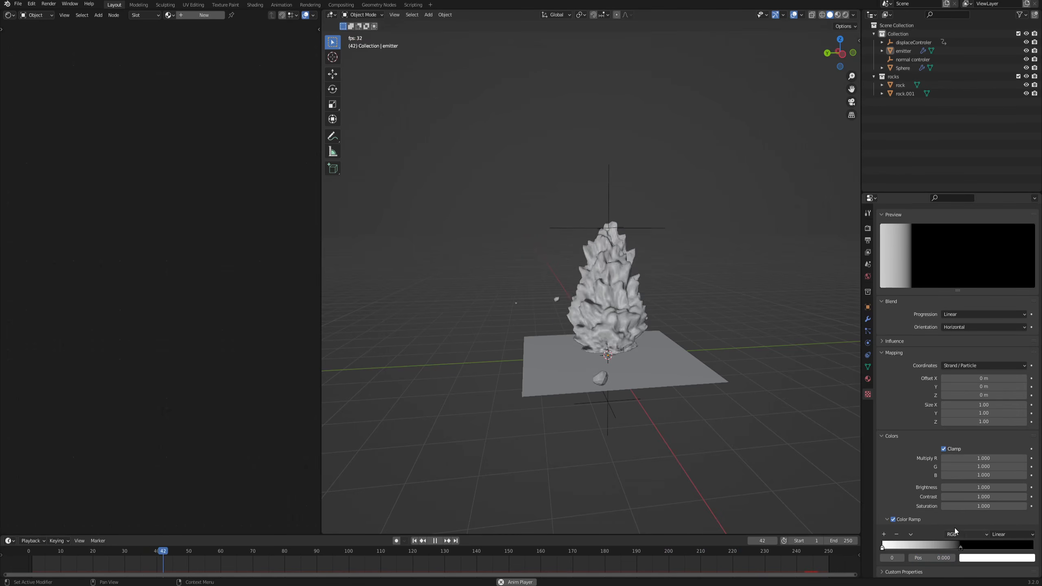
drag(964, 549, 1030, 548)
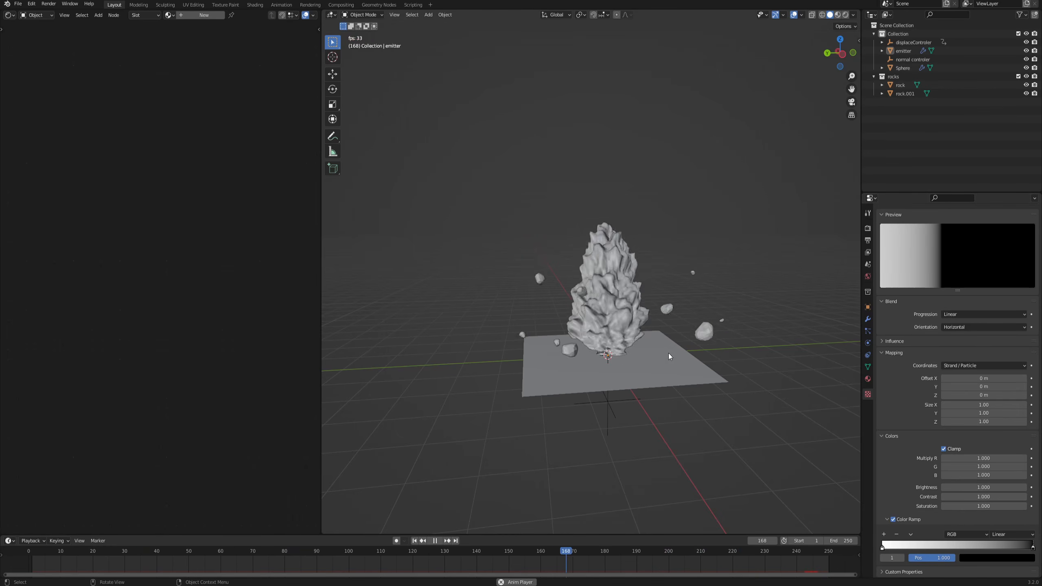
- Set the color ramp interpolation to B-Spline and shift the black stop slightly inward to about 0.98
scroll(599, 203, up, 1)
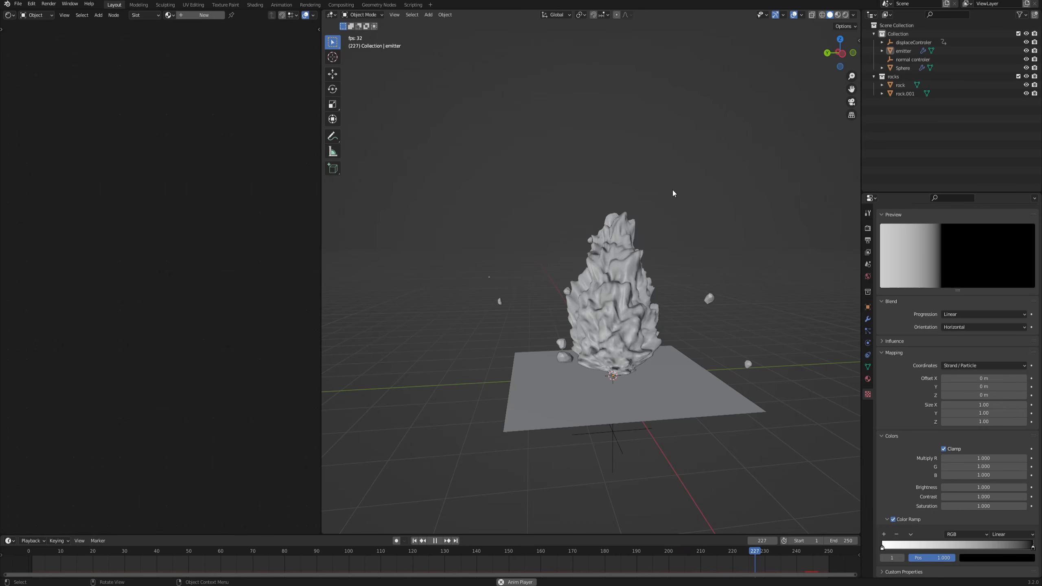
click(1013, 536)
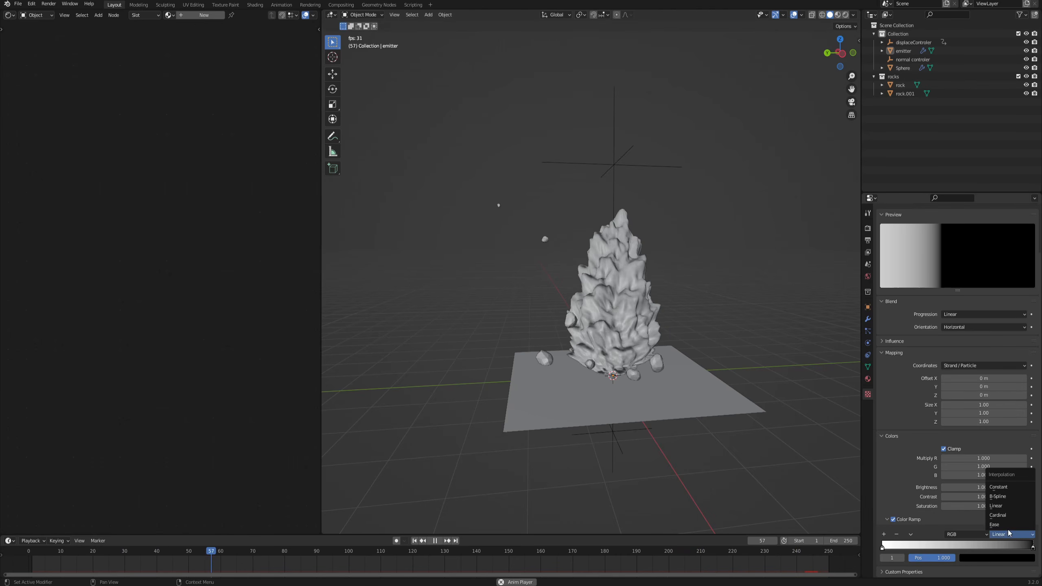
click(998, 496)
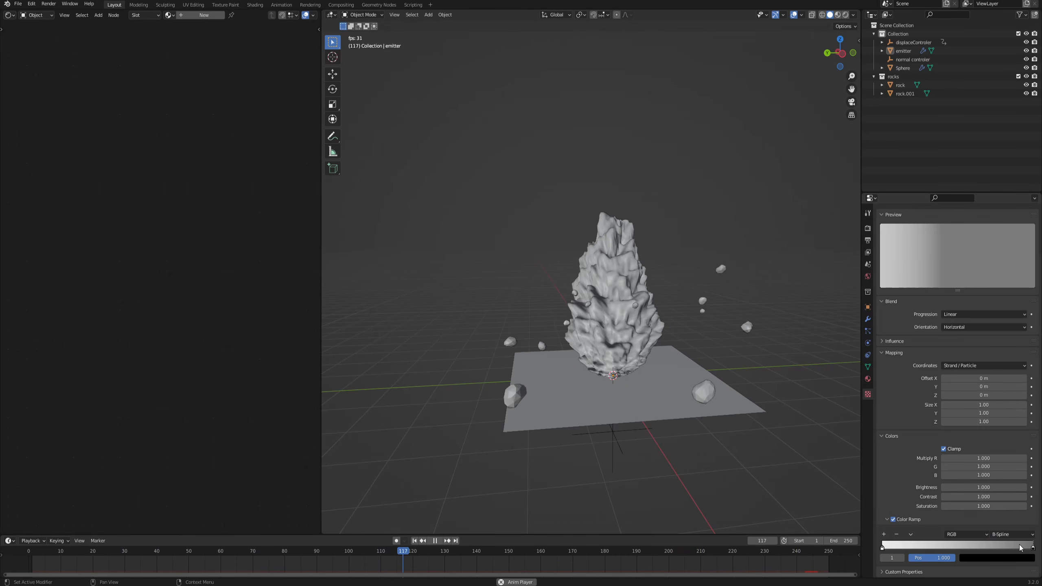
drag(1033, 547, 1030, 550)
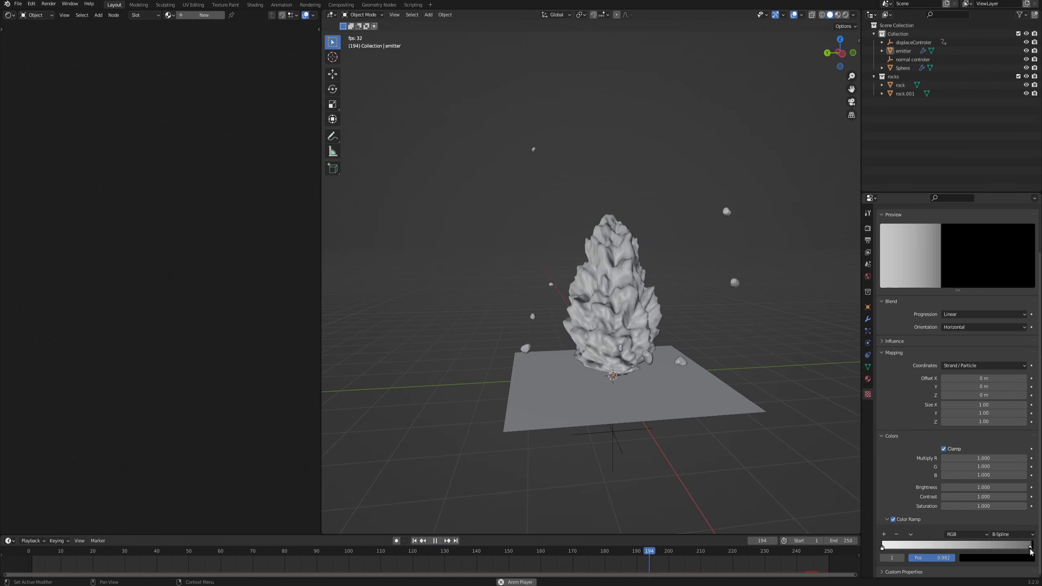
- Increase the emitter's particle render scale to 0.828
scroll(621, 287, up, 1)
mouse_move(620, 345)
middle_down()
mouse_move(613, 330)
mouse_move(621, 343)
middle_up()
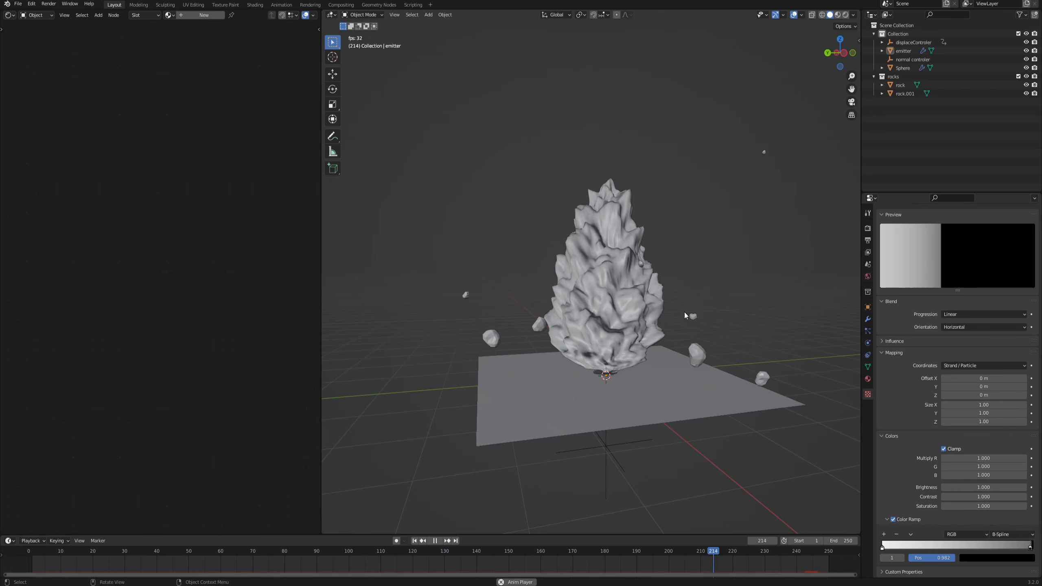
click(869, 331)
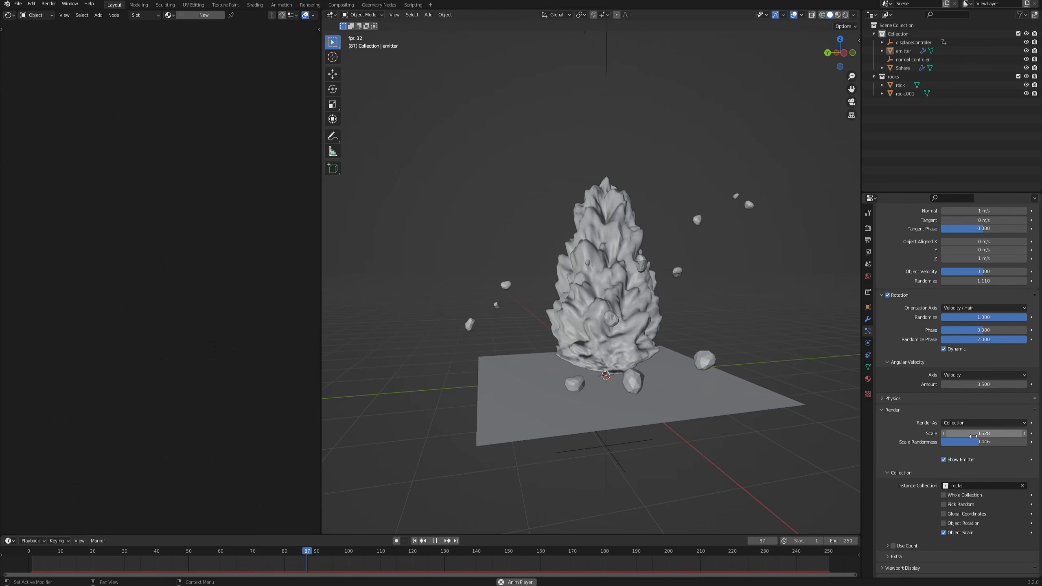
drag(983, 433, 993, 434)
middle_drag(616, 325, 620, 333)
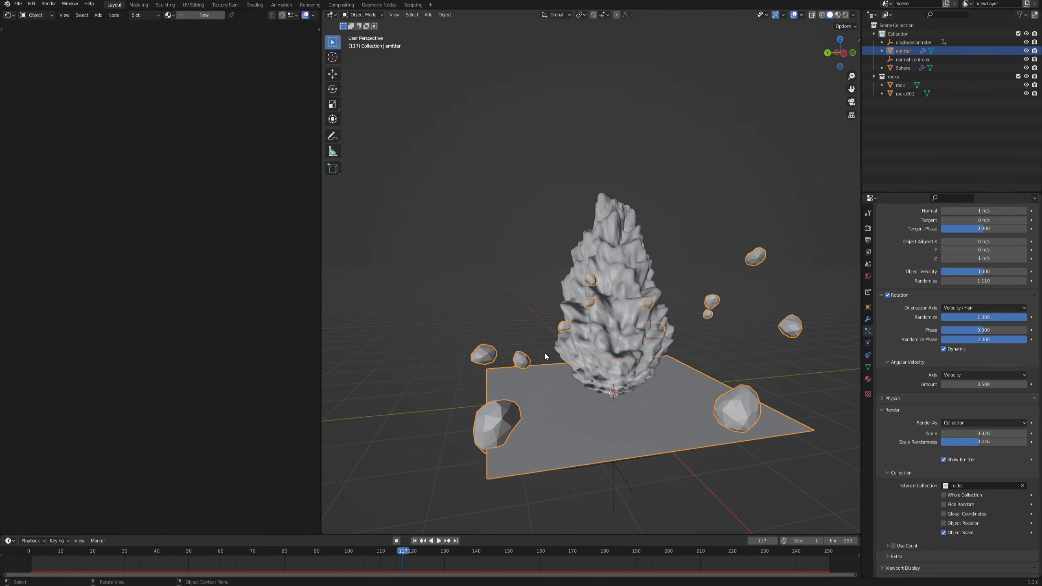
- Switch the viewport to rendered shading, deselect the emitter and briefly play the animation to preview the glowing flame and debris
click(846, 16)
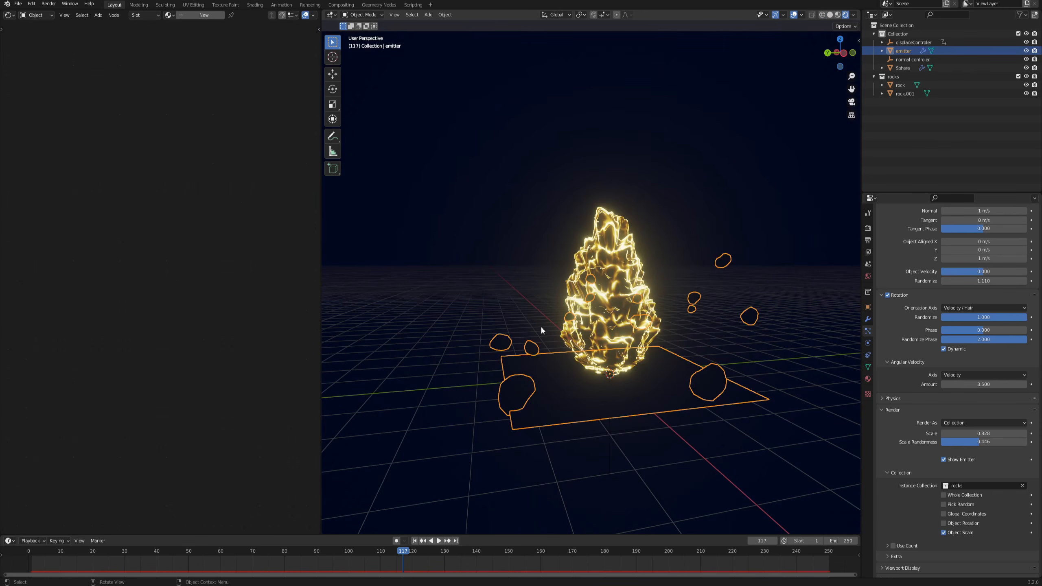
click(522, 288)
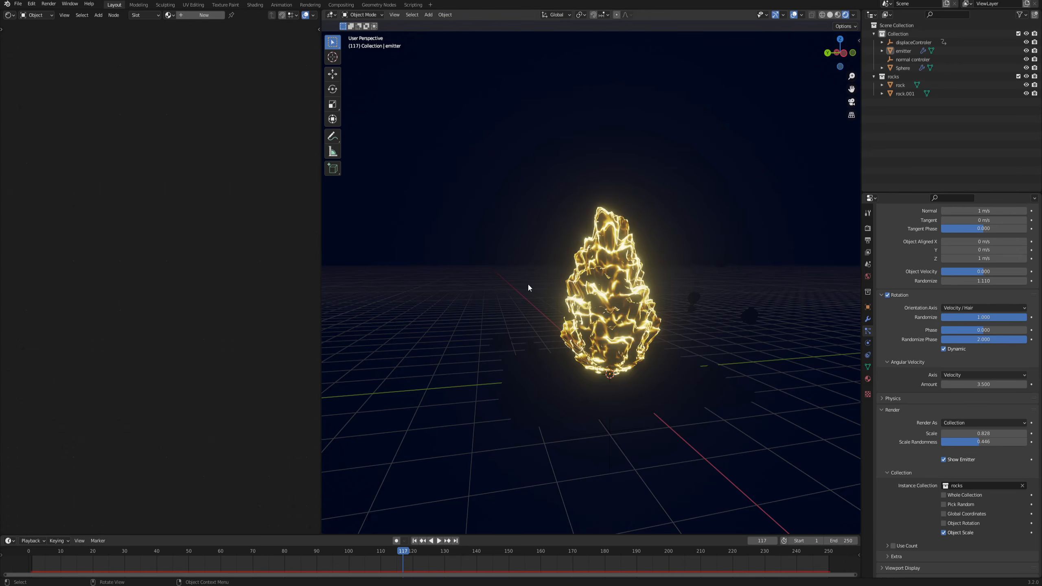
scroll(605, 208, up, 3)
click(438, 541)
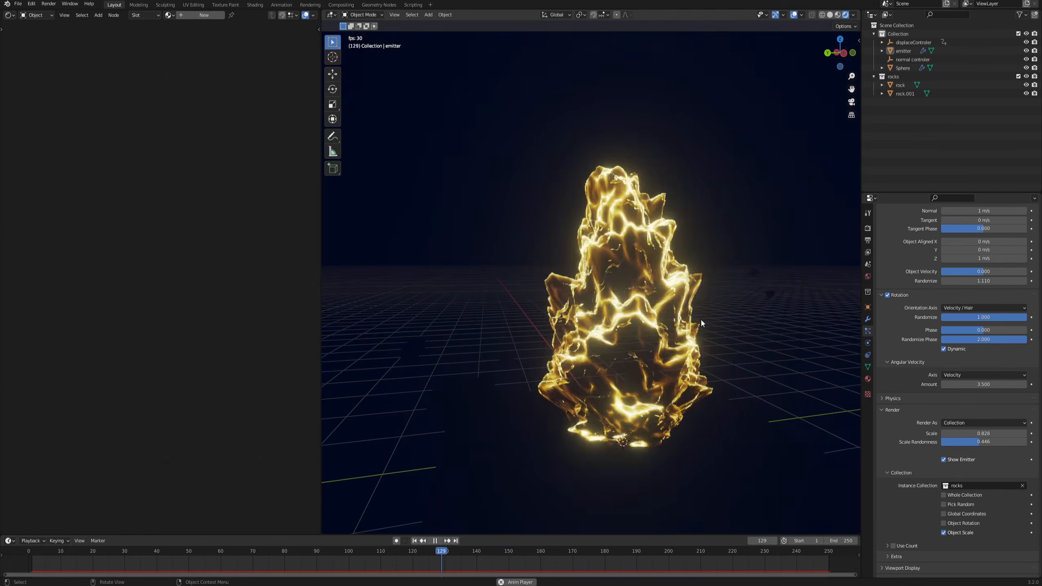
scroll(700, 319, down, 2)
click(440, 542)
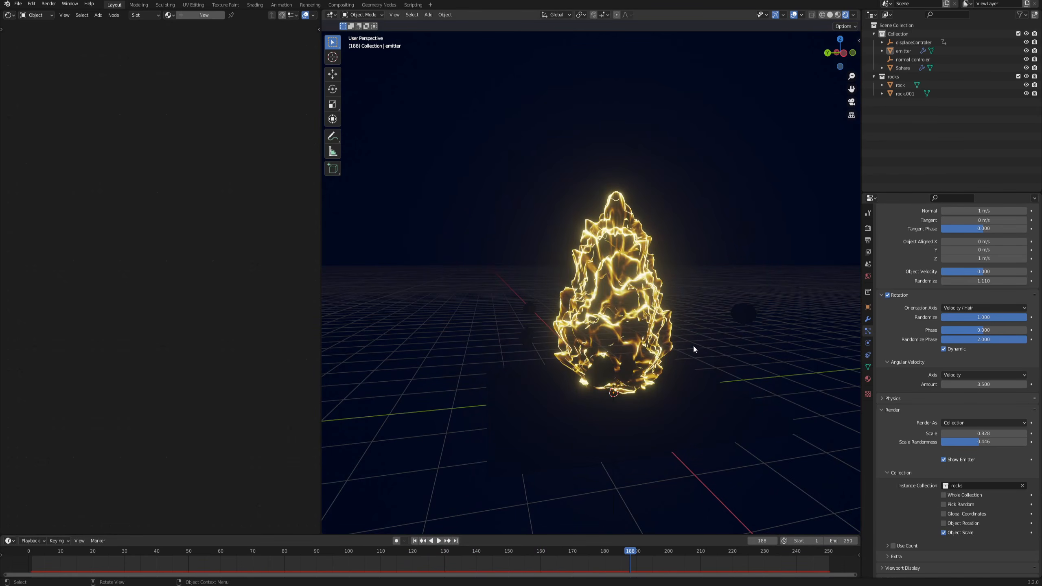
- Add an area light, raise it about 5.58 m above the flame, enlarge it and set its power to 1500 W
middle_drag(693, 345, 598, 329)
key(shift+a)
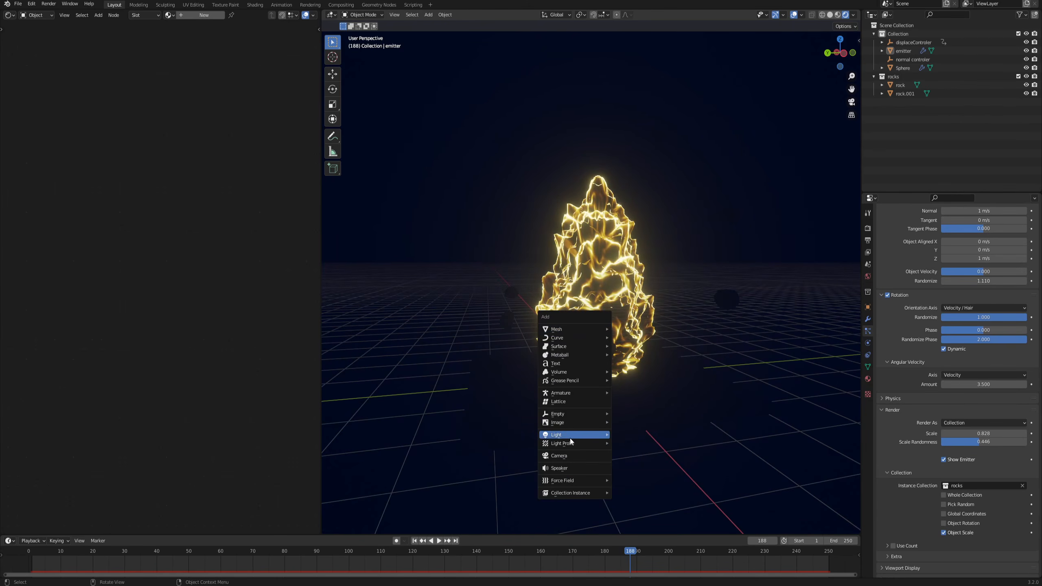
click(632, 460)
key(g)
key(z)
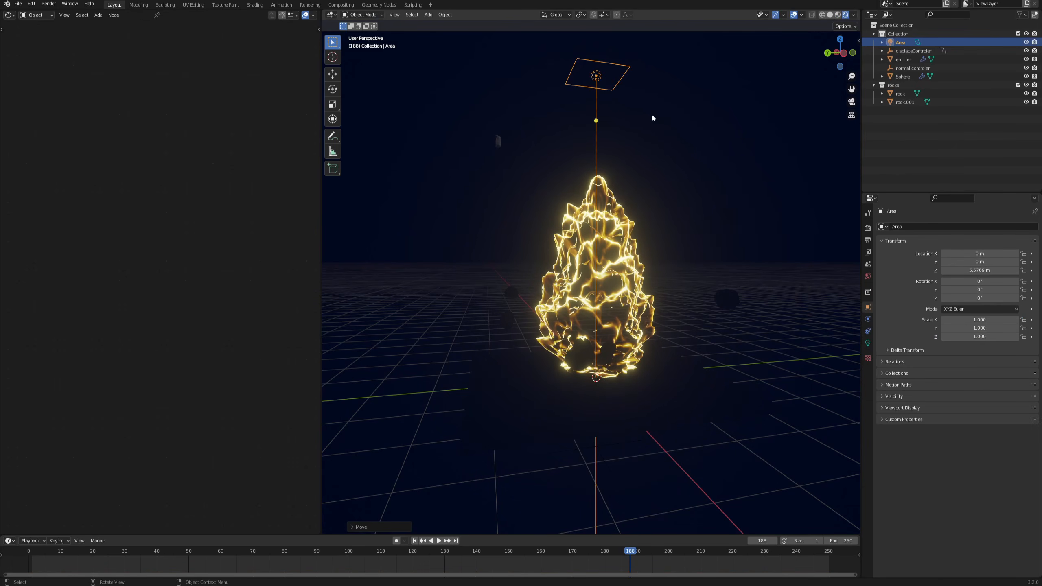
click(869, 344)
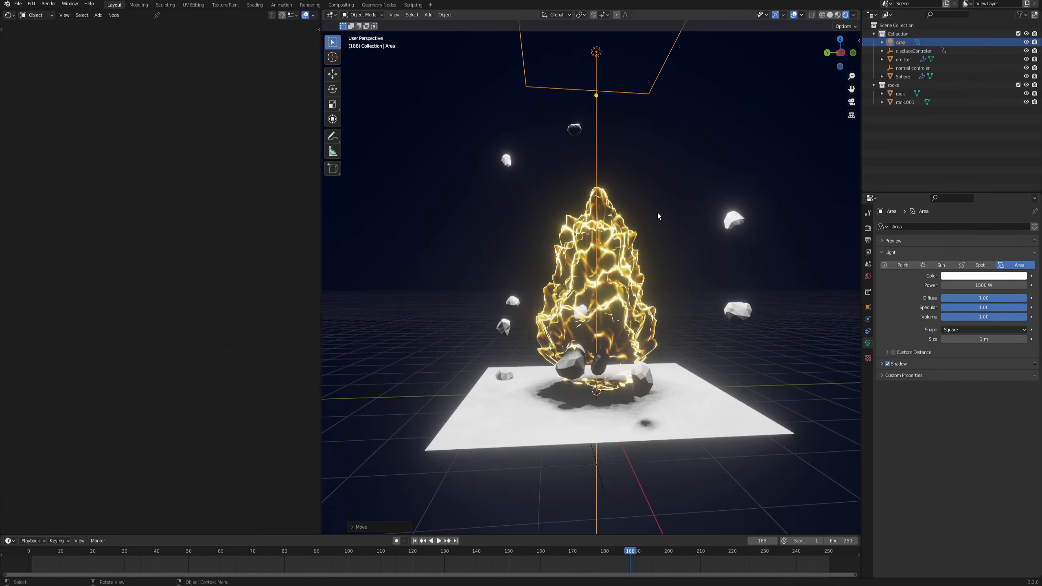
- Give the source object "rock" a new material and replace its Principled BSDF with a Diffuse BSDF node
middle_drag(657, 211, 678, 168)
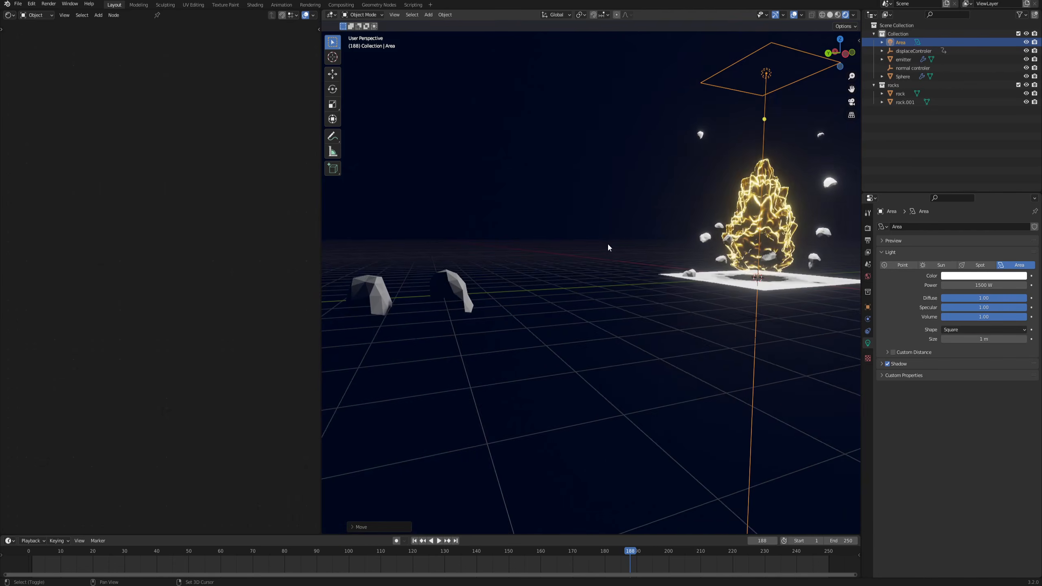
click(453, 295)
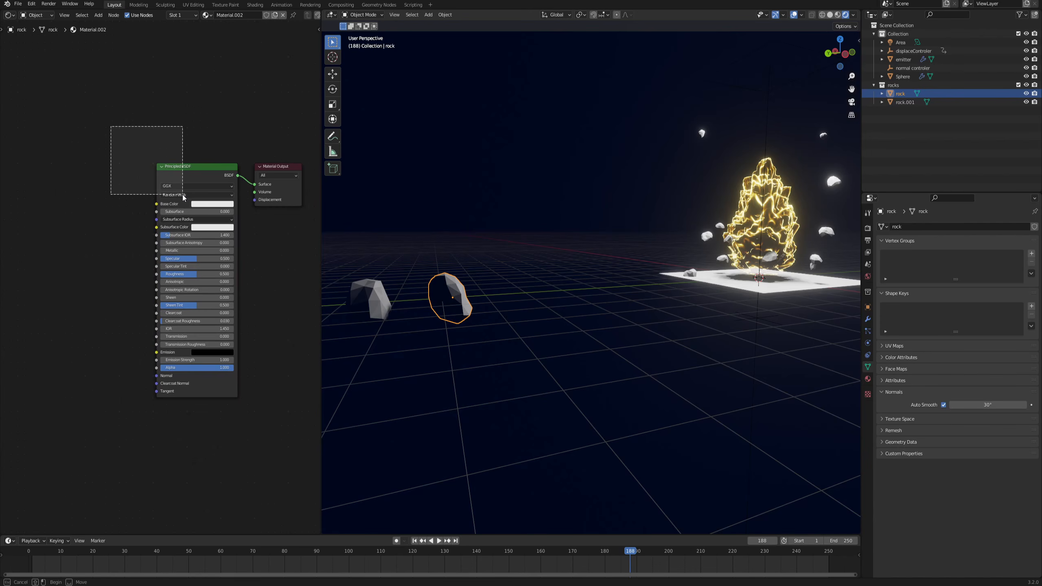
key(x)
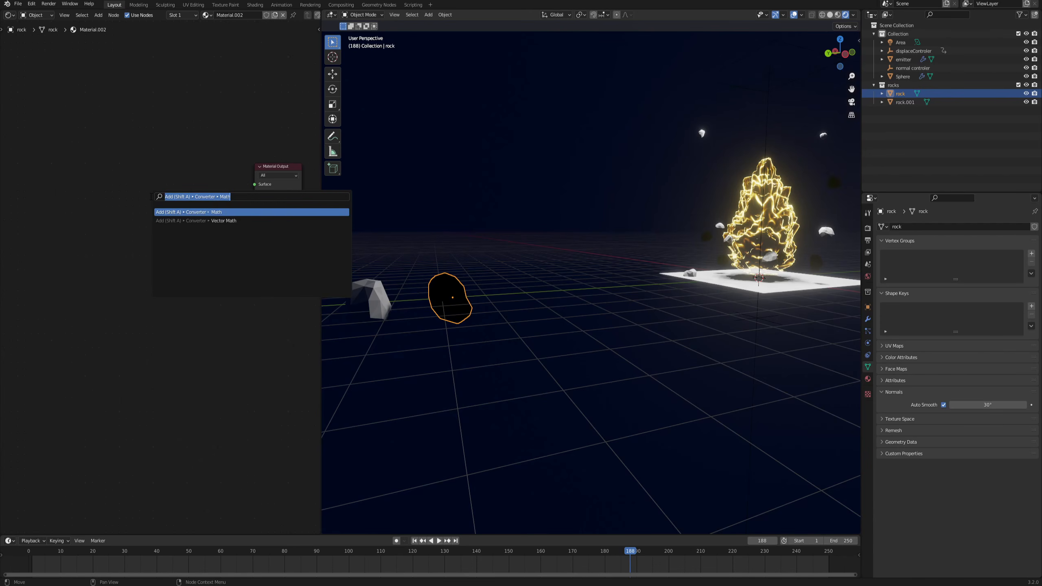
key(Return)
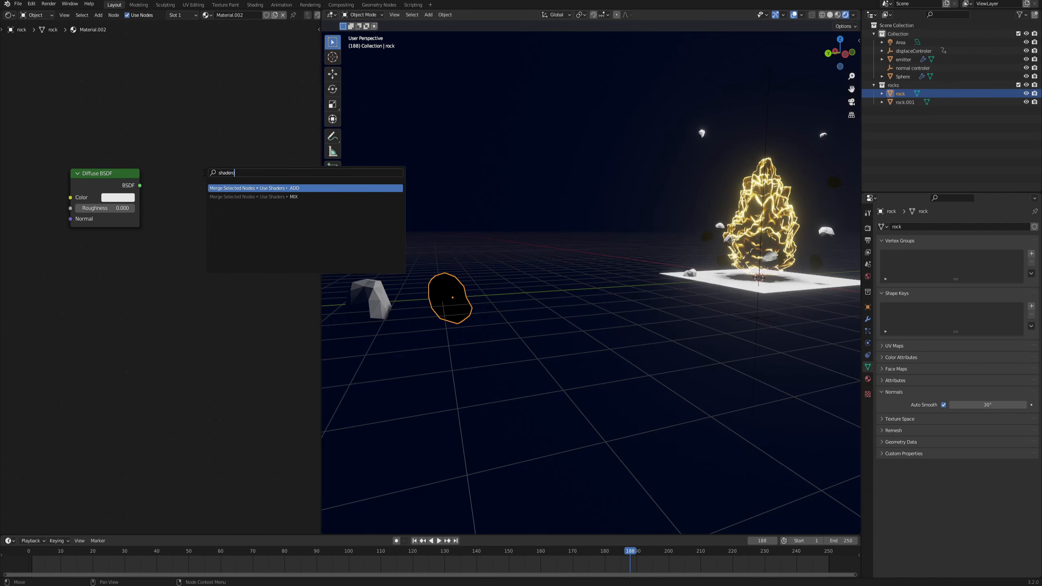
- Add a Shader to RGB node and connect the Diffuse BSDF output to its Shader input
key(Return)
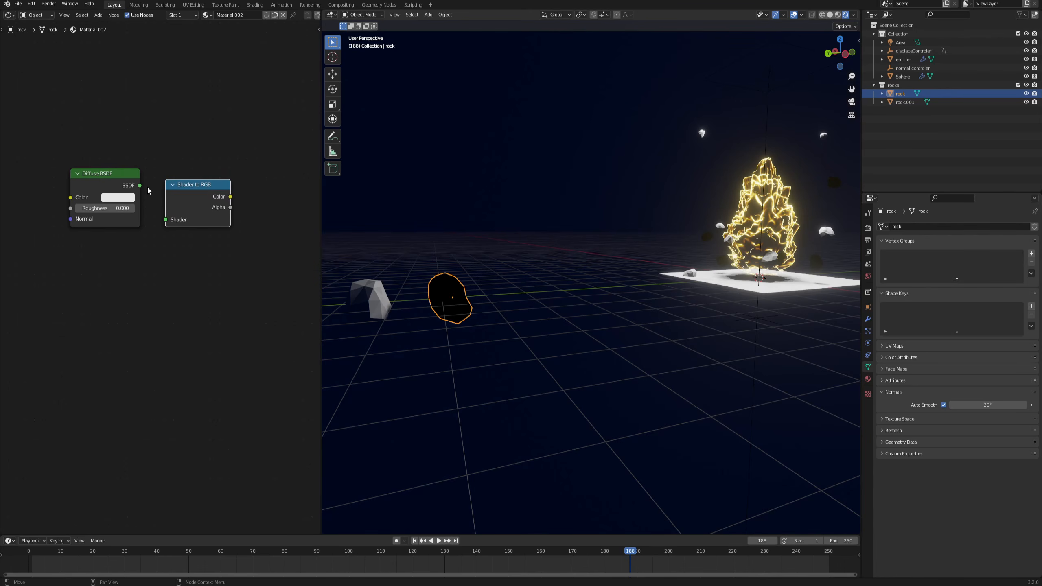
drag(96, 143, 197, 227)
key(g)
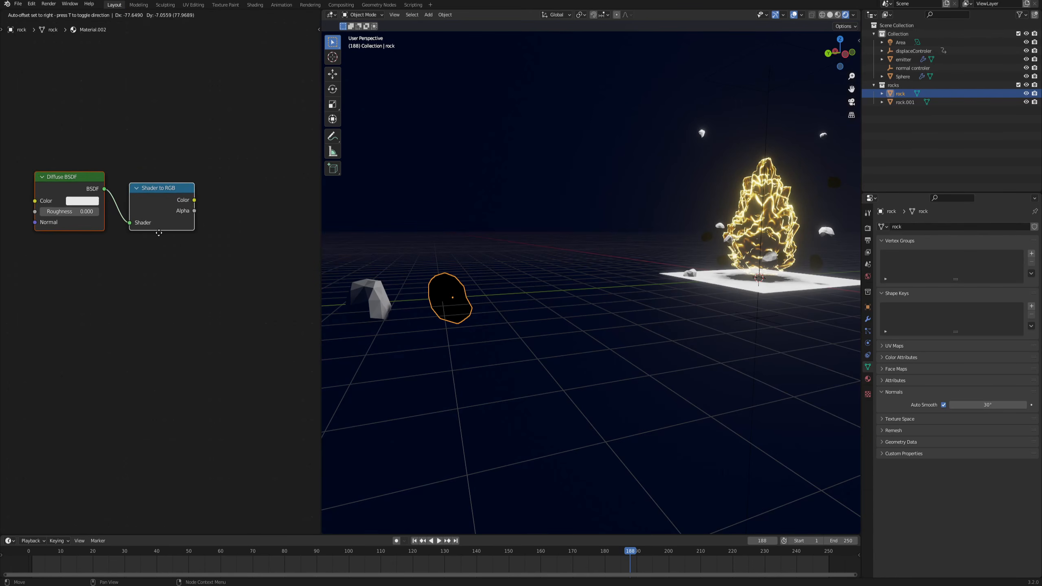
click(141, 233)
- Add a ColorRamp node, link the Shader to RGB color to its Fac input and preview the ramp's output on the rocks
click(177, 179)
middle_drag(178, 201, 151, 210)
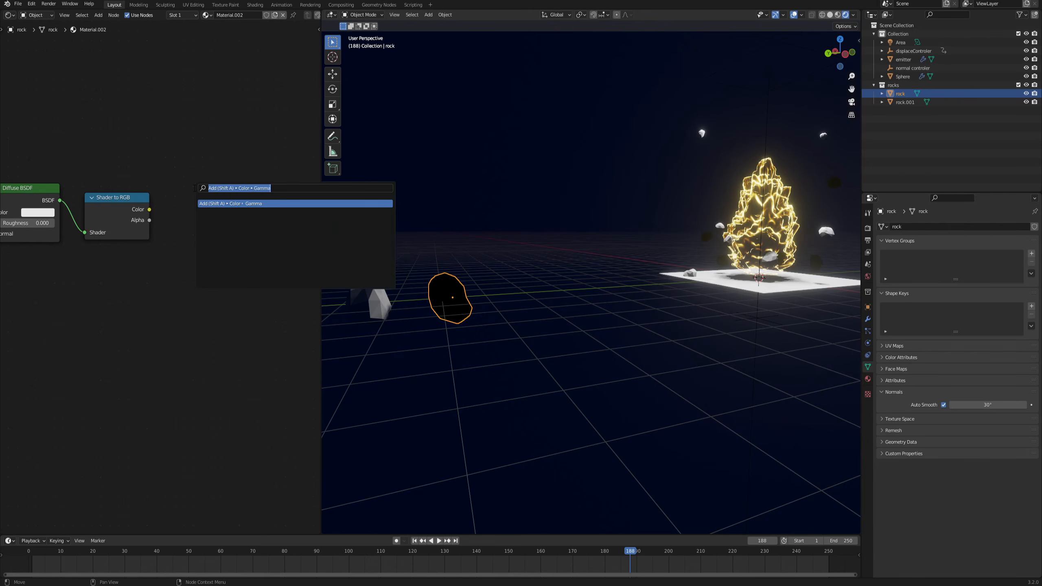
click(241, 204)
click(177, 199)
drag(150, 209, 179, 287)
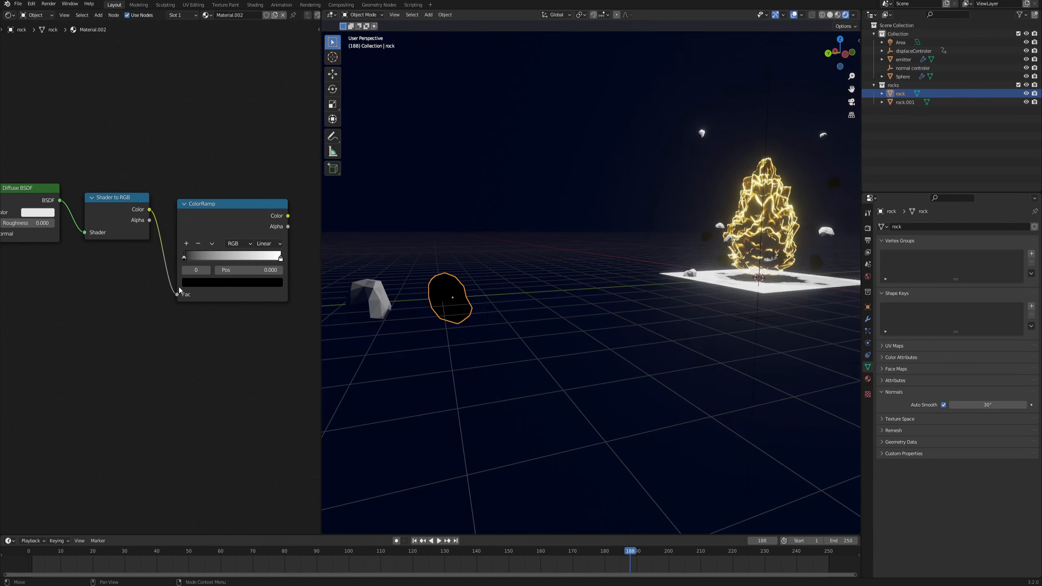
scroll(642, 256, up, 6)
shift+middle_drag(842, 191, 628, 265)
scroll(773, 274, up, 2)
middle_drag(773, 274, 764, 230)
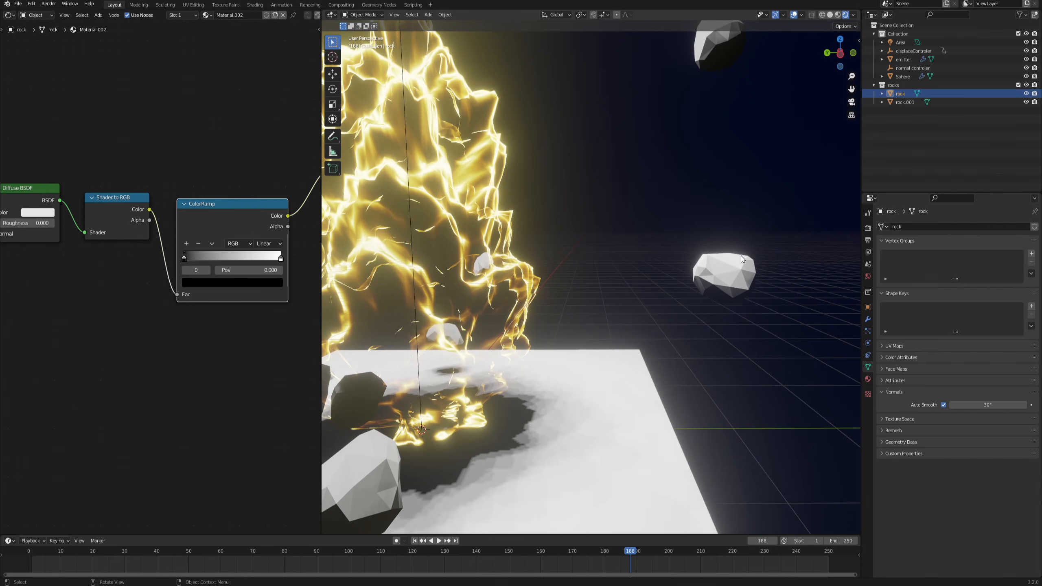
scroll(731, 251, down, 5)
scroll(570, 127, up, 1)
scroll(208, 149, up, 2)
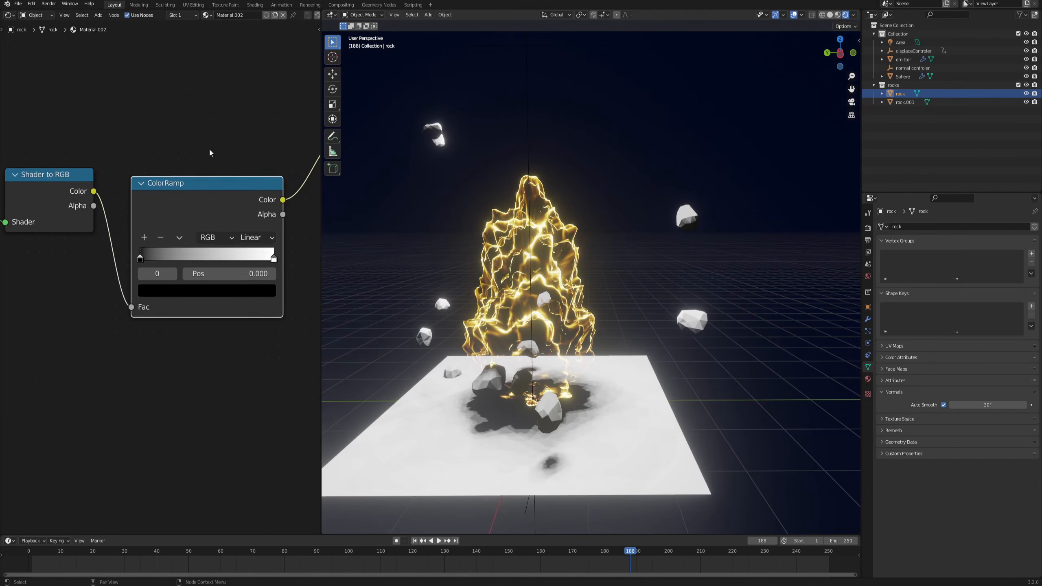
- Move the ColorRamp's black stop to position 0.068 and recolor it dark brown
middle_drag(209, 149, 188, 152)
drag(122, 261, 214, 271)
scroll(409, 275, up, 2)
middle_drag(408, 275, 426, 287)
drag(210, 261, 127, 262)
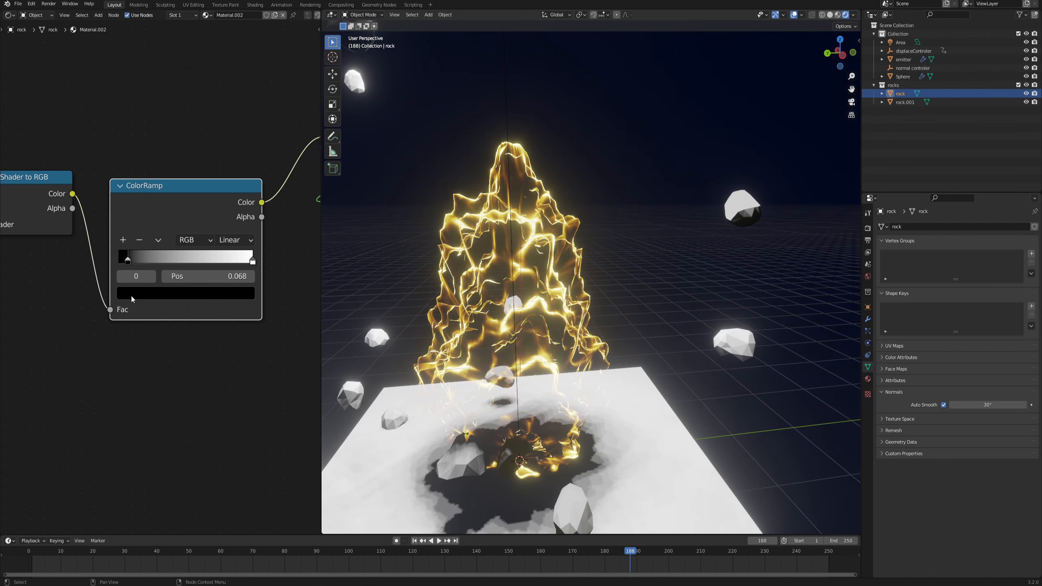
click(145, 293)
drag(226, 199, 226, 172)
click(140, 190)
- Switch the ColorRamp to Constant interpolation and color its middle and end stops medium brown and light tan
click(244, 240)
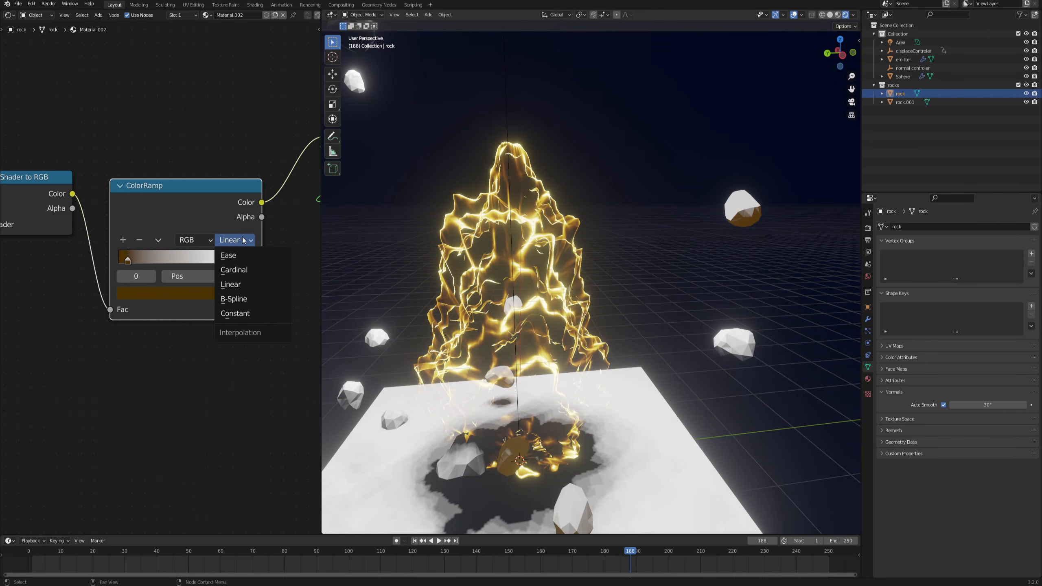
click(247, 312)
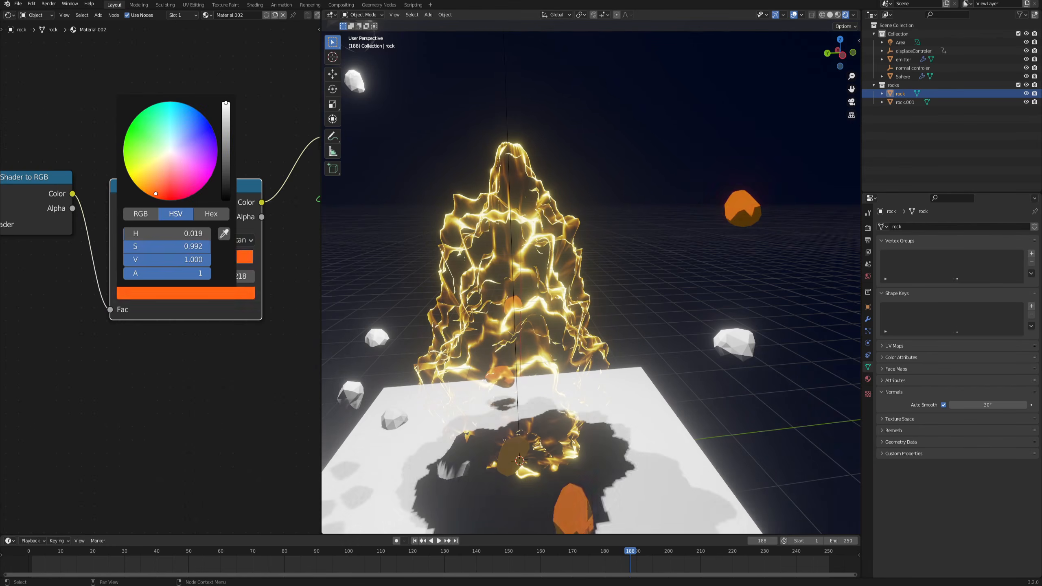
drag(154, 192, 141, 189)
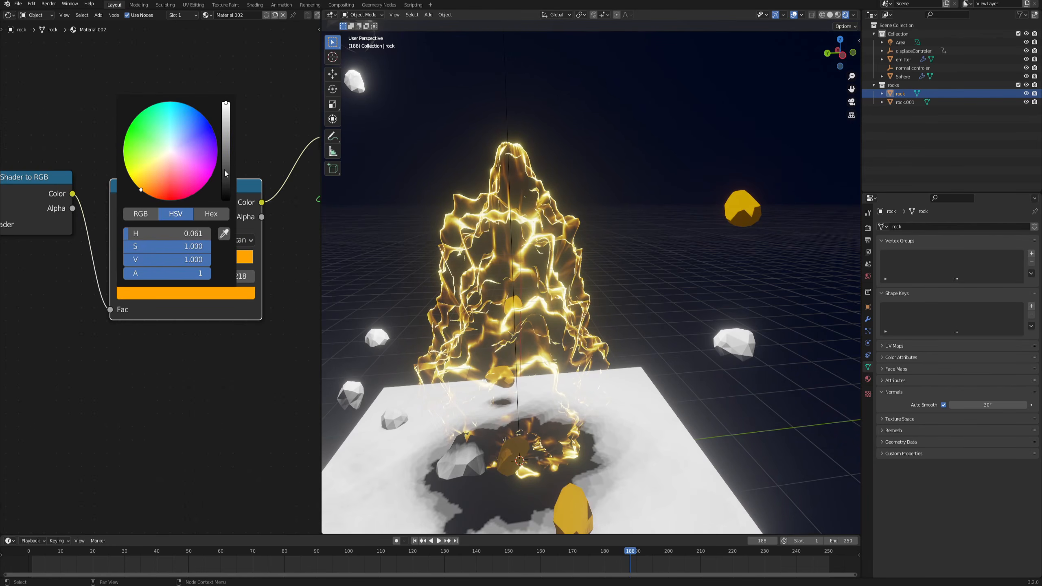
drag(225, 170, 226, 153)
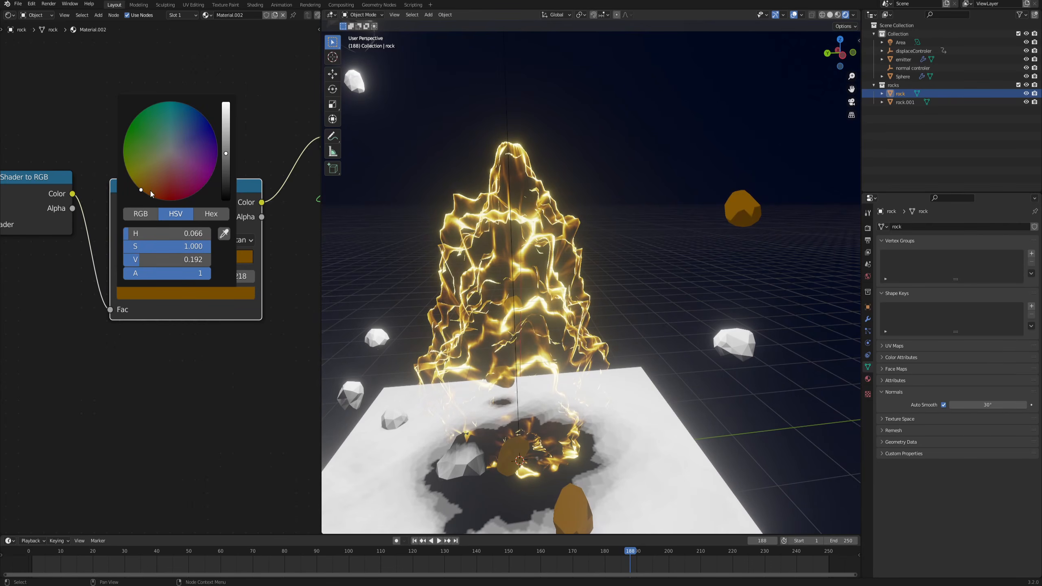
click(167, 288)
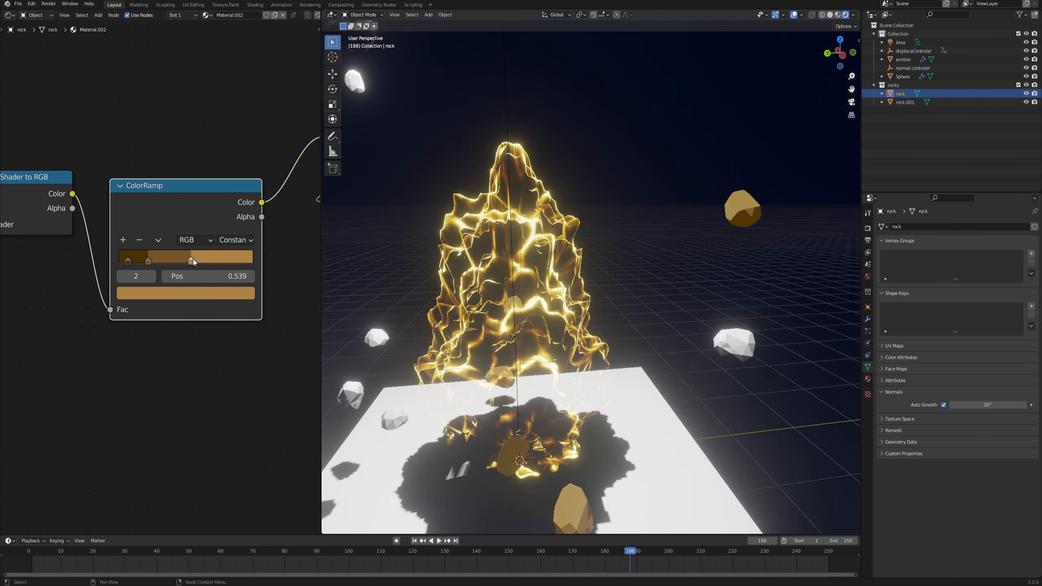
- Move the ColorRamp's light tan stop to position 0.743 and inspect the banded shading on the rocks
drag(193, 260, 218, 261)
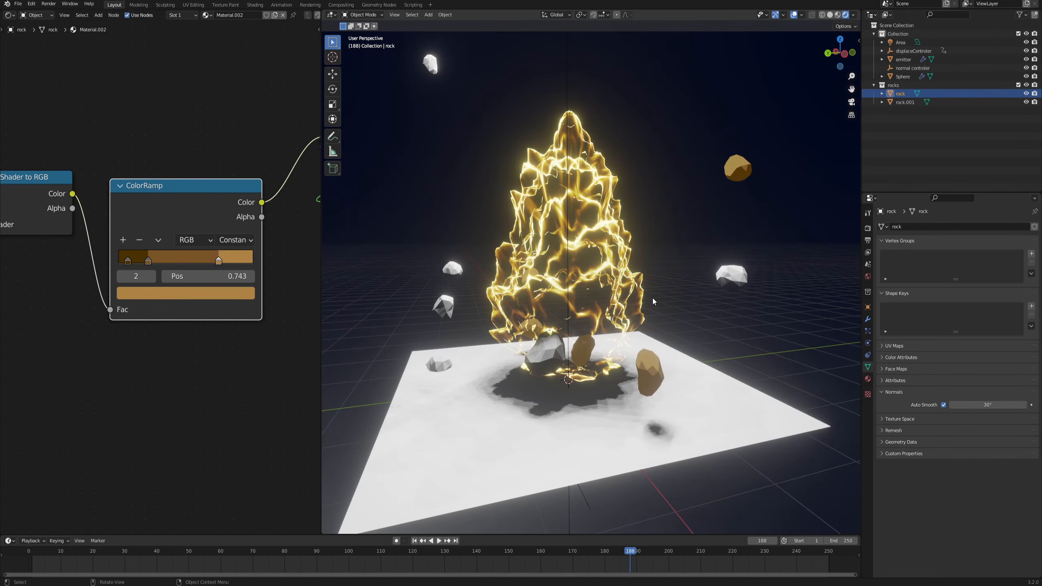
middle_drag(558, 325, 570, 329)
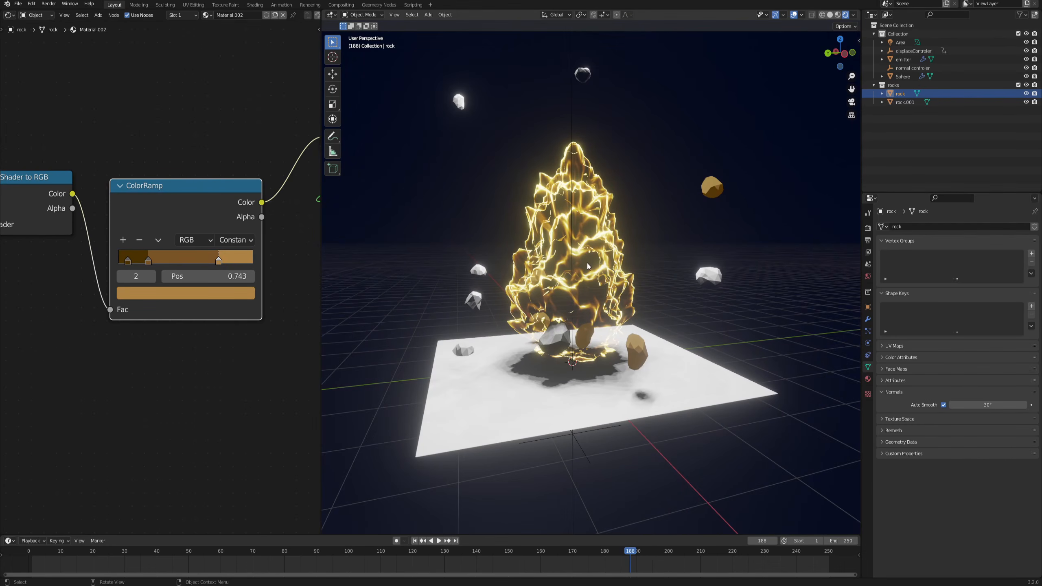
middle_drag(588, 266, 680, 274)
- Assign the existing Material.002 to the second source rock, rock.001
shift+middle_drag(392, 332, 533, 317)
shift+middle_drag(427, 330, 573, 338)
click(554, 376)
click(168, 15)
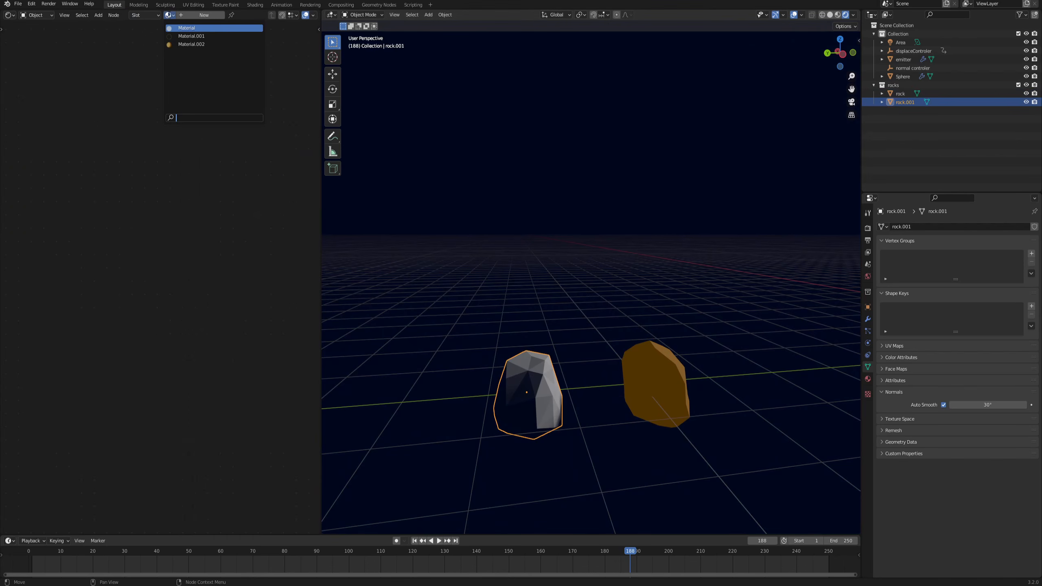
click(179, 46)
scroll(135, 170, down, 6)
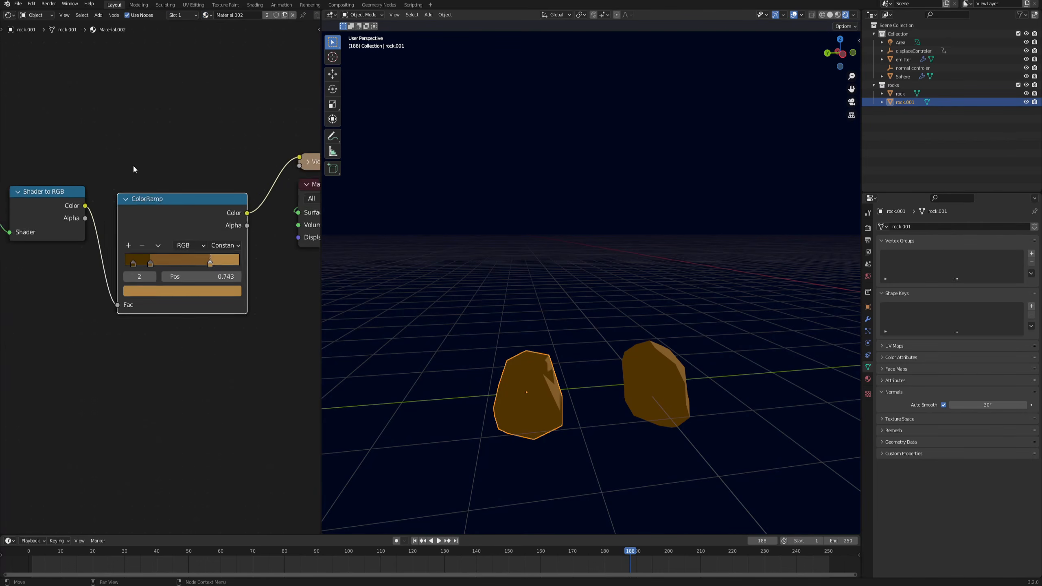
- Return to the flame and briefly play the animation to preview the shaded rock debris
scroll(768, 277, down, 4)
shift+middle_drag(768, 278, 563, 312)
shift+middle_drag(767, 307, 622, 297)
scroll(622, 297, up, 4)
click(439, 540)
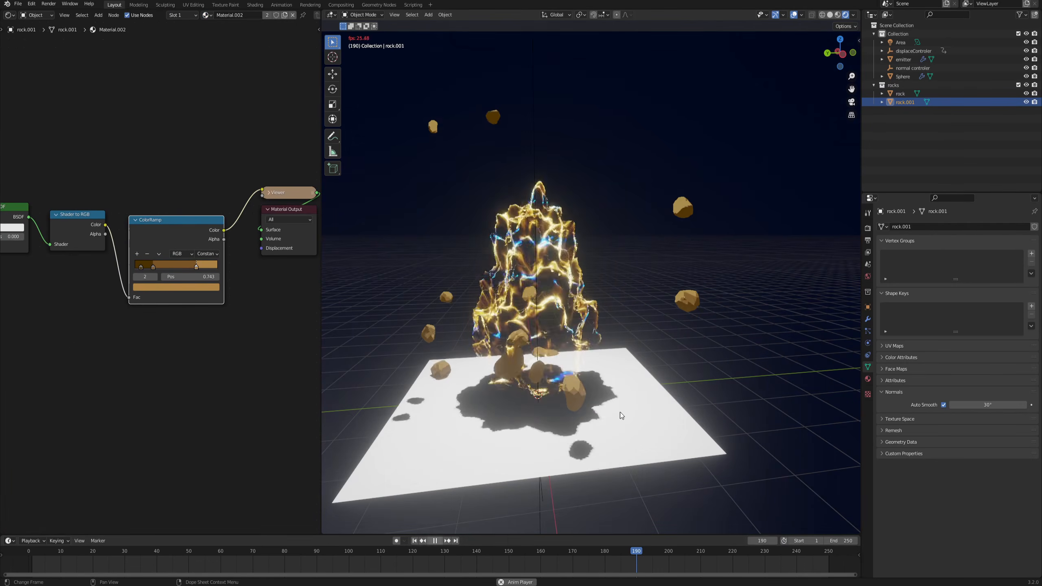
click(435, 541)
middle_drag(636, 242, 484, 278)
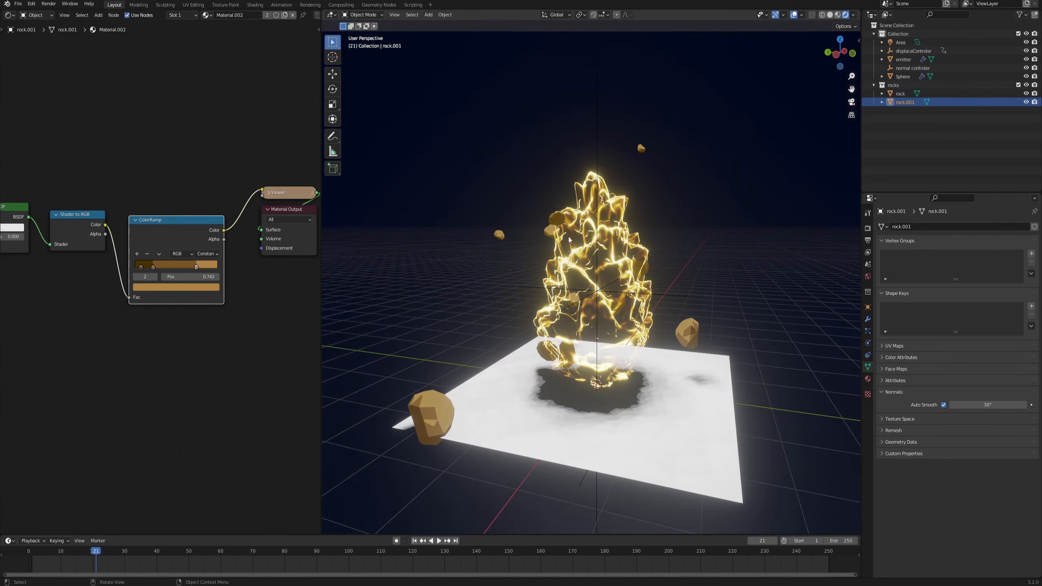
- Try an area light power of 100 W and inspect the rocks around the flame from several angles
scroll(568, 240, down, 4)
middle_drag(569, 240, 588, 230)
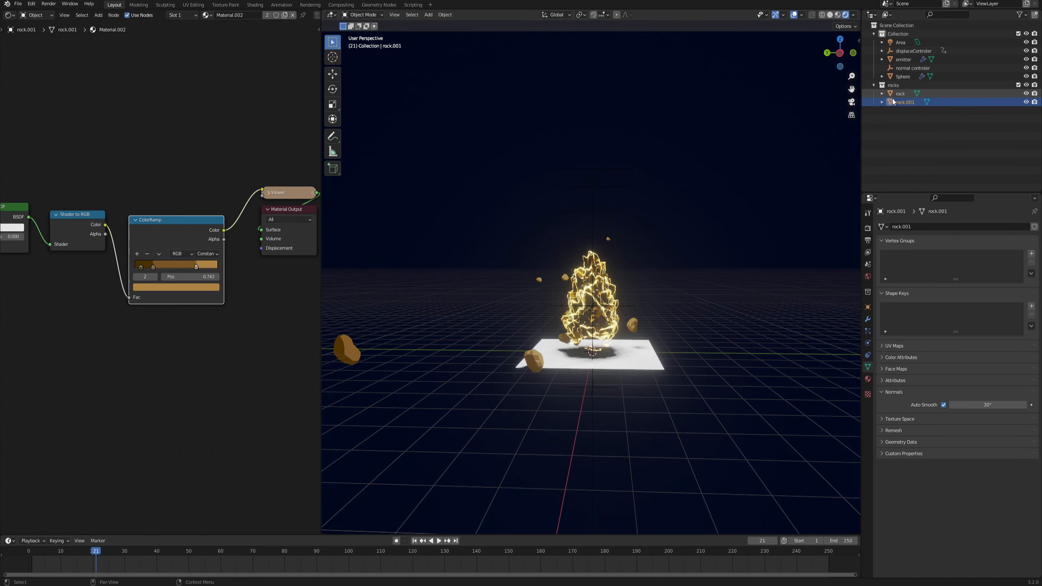
scroll(837, 107, up, 3)
click(901, 42)
click(989, 285)
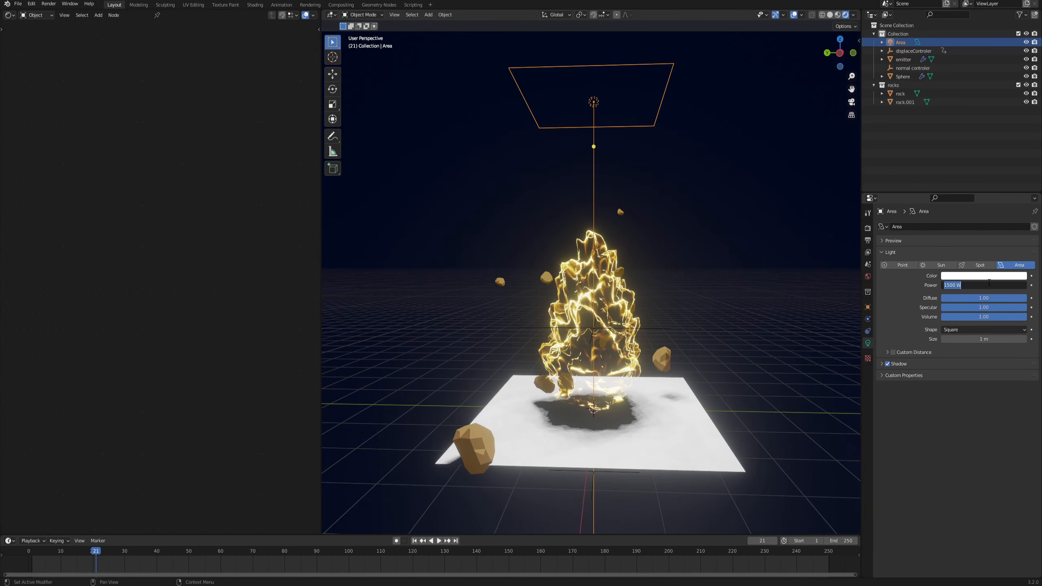
text(100)
key(Return)
middle_drag(679, 336, 520, 372)
middle_drag(358, 334, 394, 269)
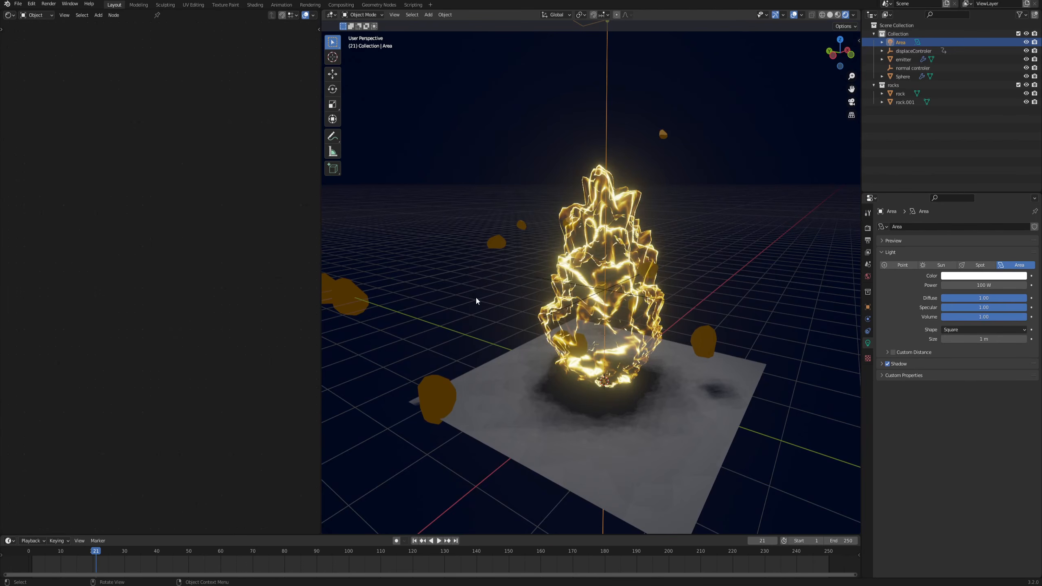
middle_drag(477, 301, 579, 257)
middle_drag(674, 325, 700, 319)
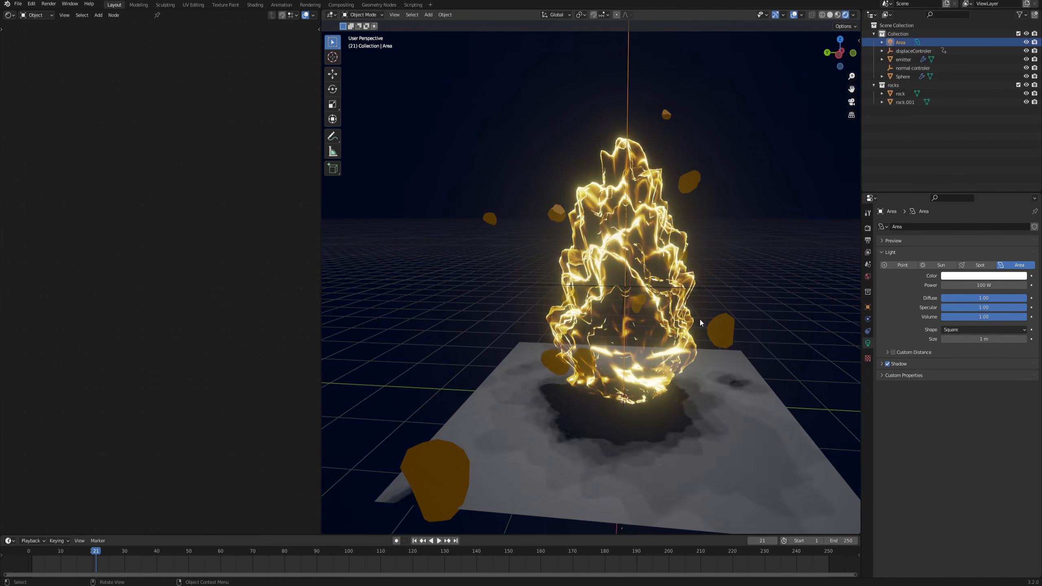
- Set the area light's power to 500 W, deselect it and play the animation to check the lighting
drag(975, 286, 980, 286)
click(978, 286)
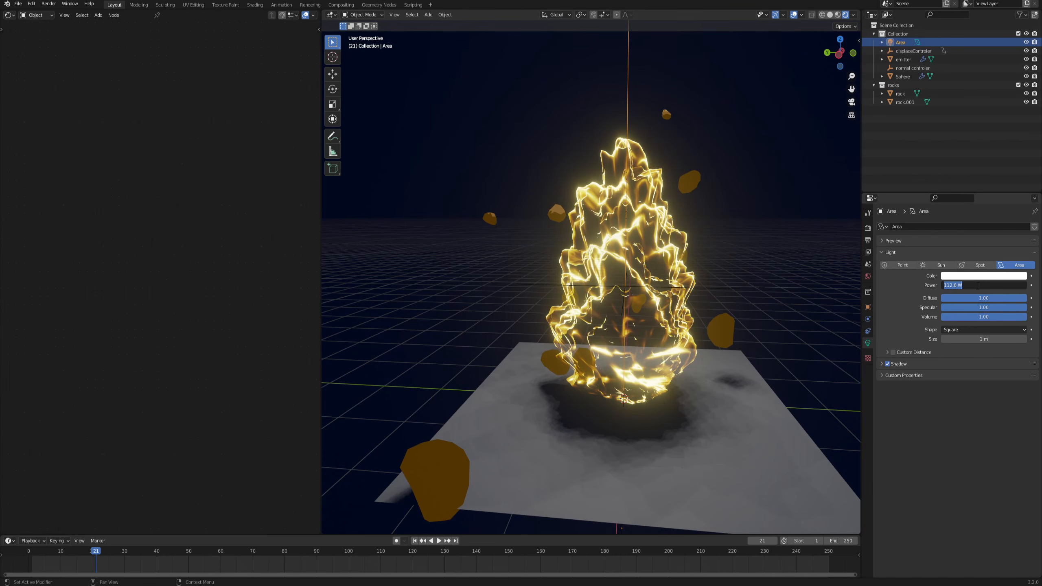
text(500)
key(Return)
mouse_move(686, 331)
middle_down()
mouse_move(648, 340)
mouse_move(695, 336)
middle_up()
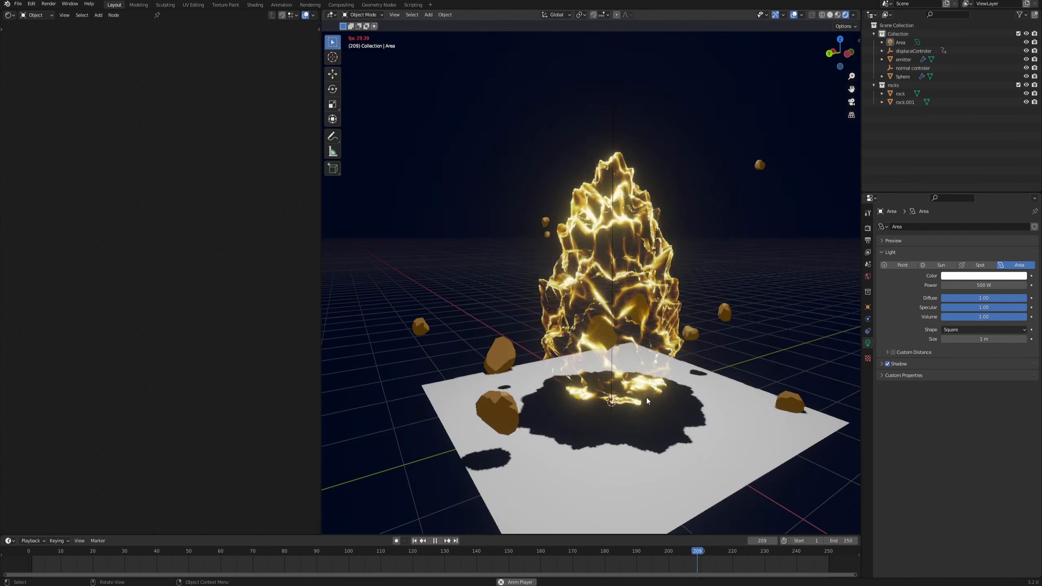
shift+middle_drag(646, 398, 617, 369)
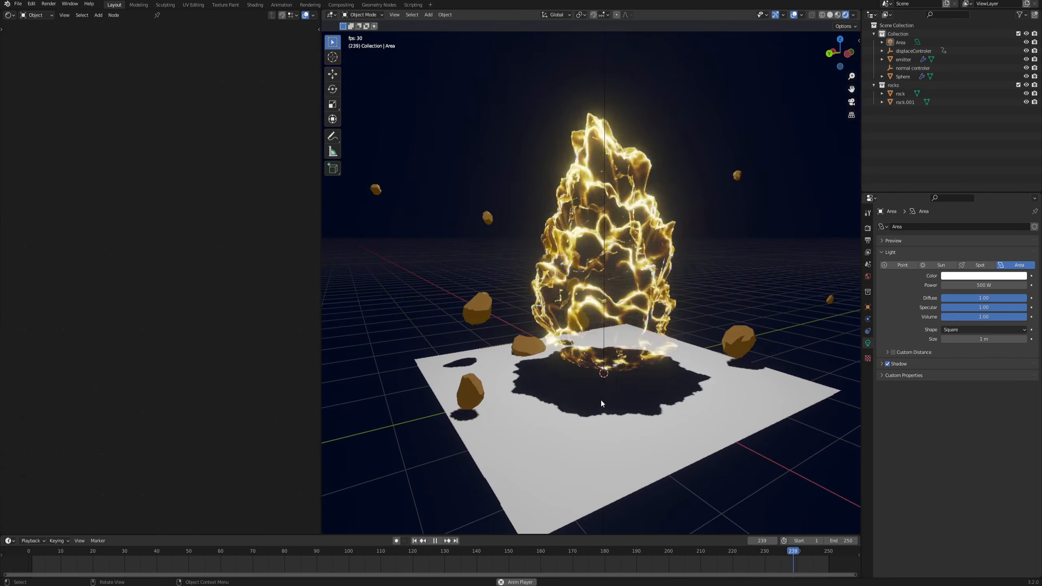
middle_drag(583, 405, 595, 410)
- Set the Shadow Mode of the flame sphere's material to None
click(618, 217)
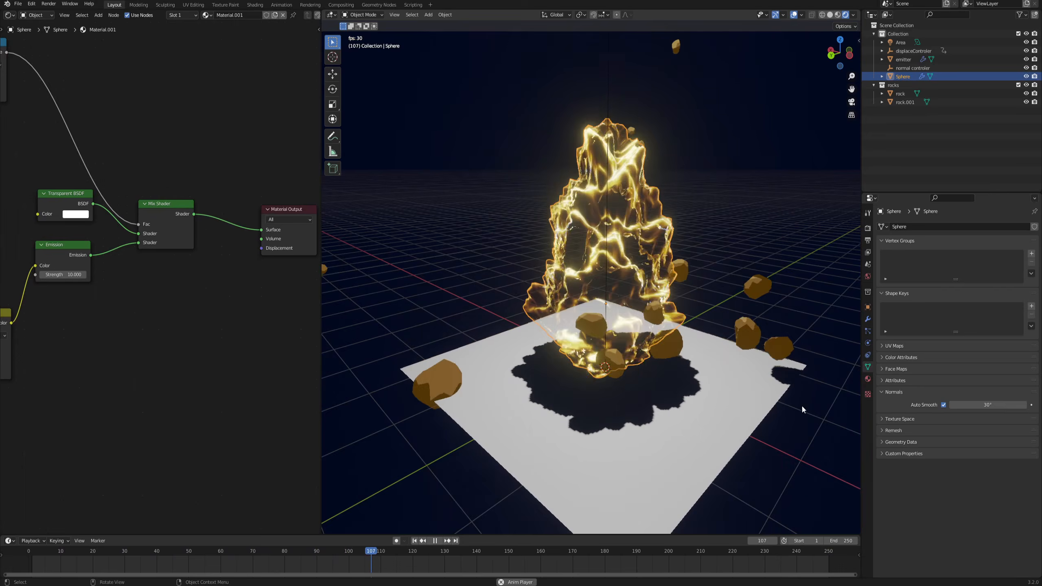
click(868, 379)
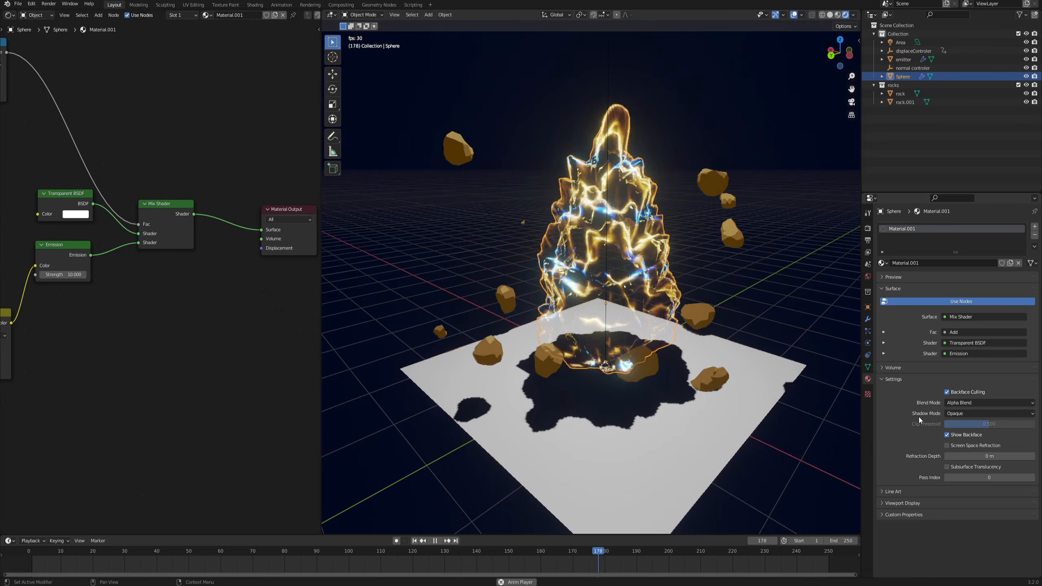
click(961, 413)
click(962, 405)
mouse_move(780, 323)
middle_down()
mouse_move(668, 328)
mouse_move(770, 308)
middle_up()
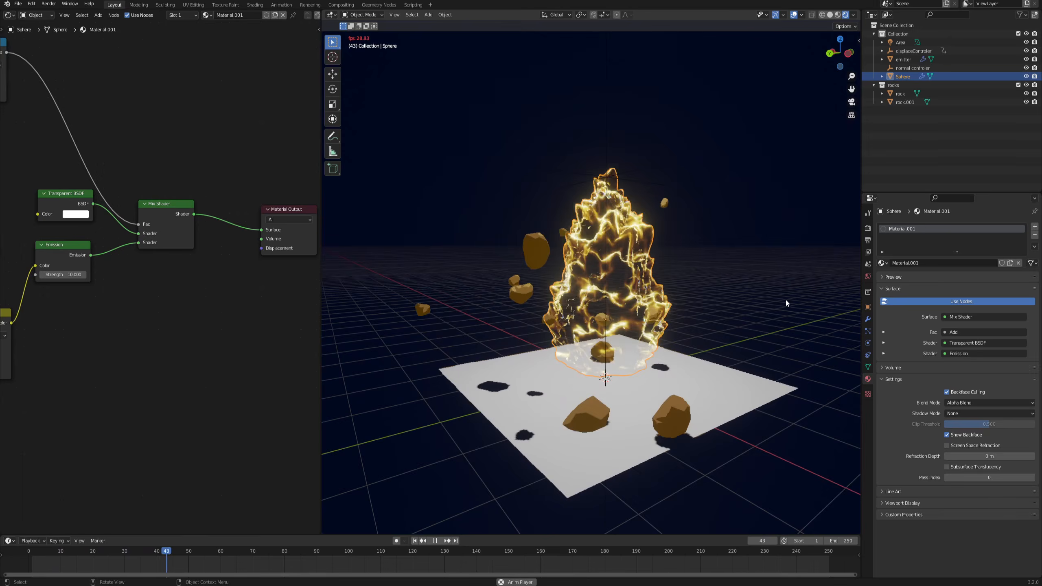